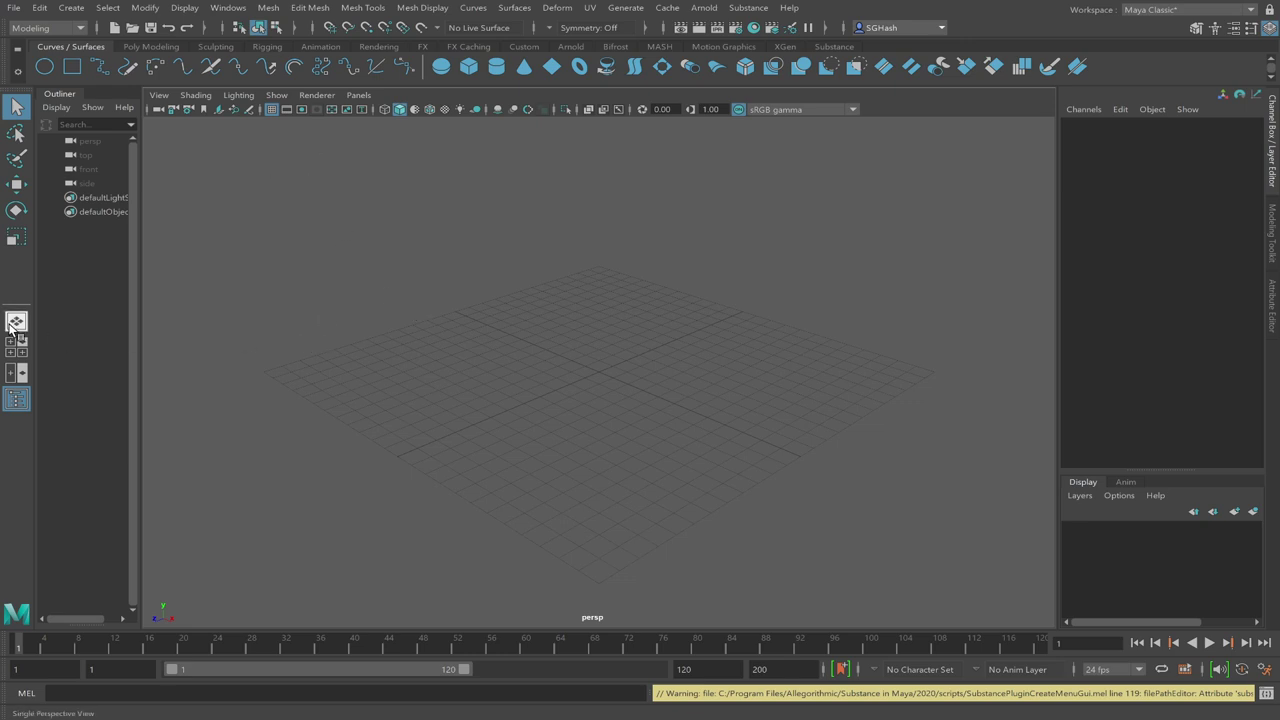
# Switch to the four-view layout and import the wine glass picture as an image plane in the front view
pyautogui.click(20, 348)
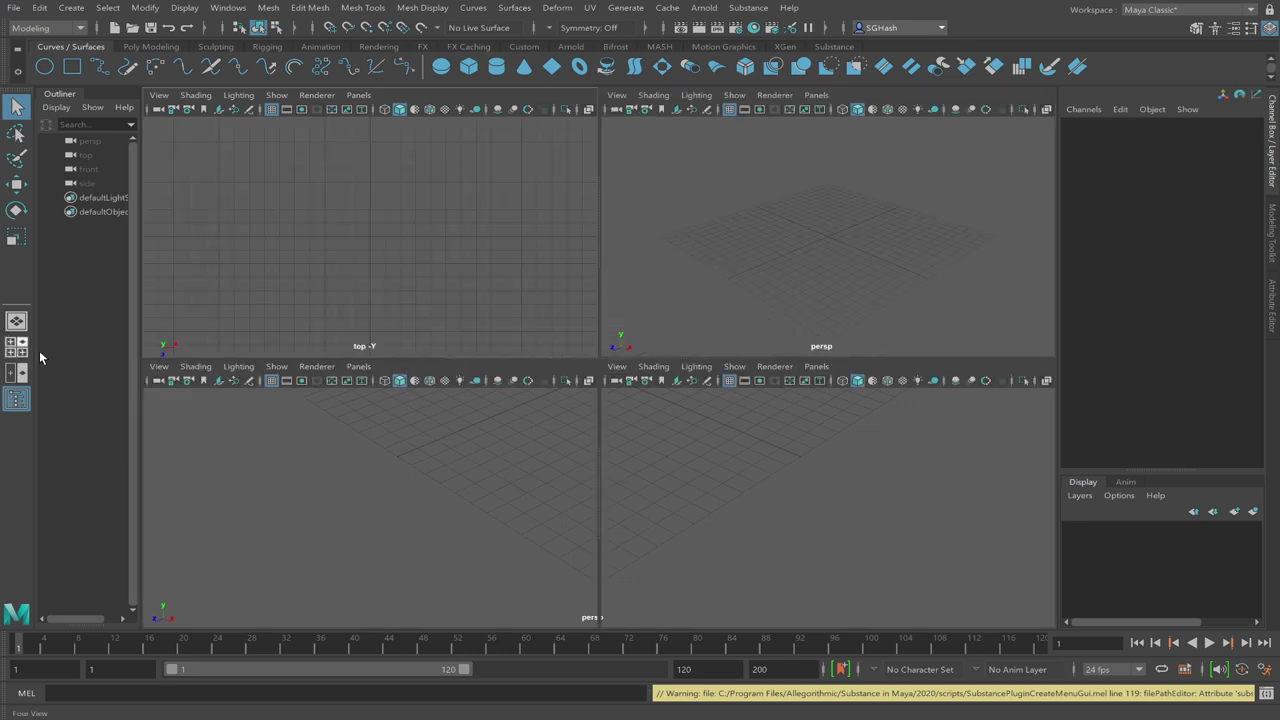
pyautogui.click(156, 373)
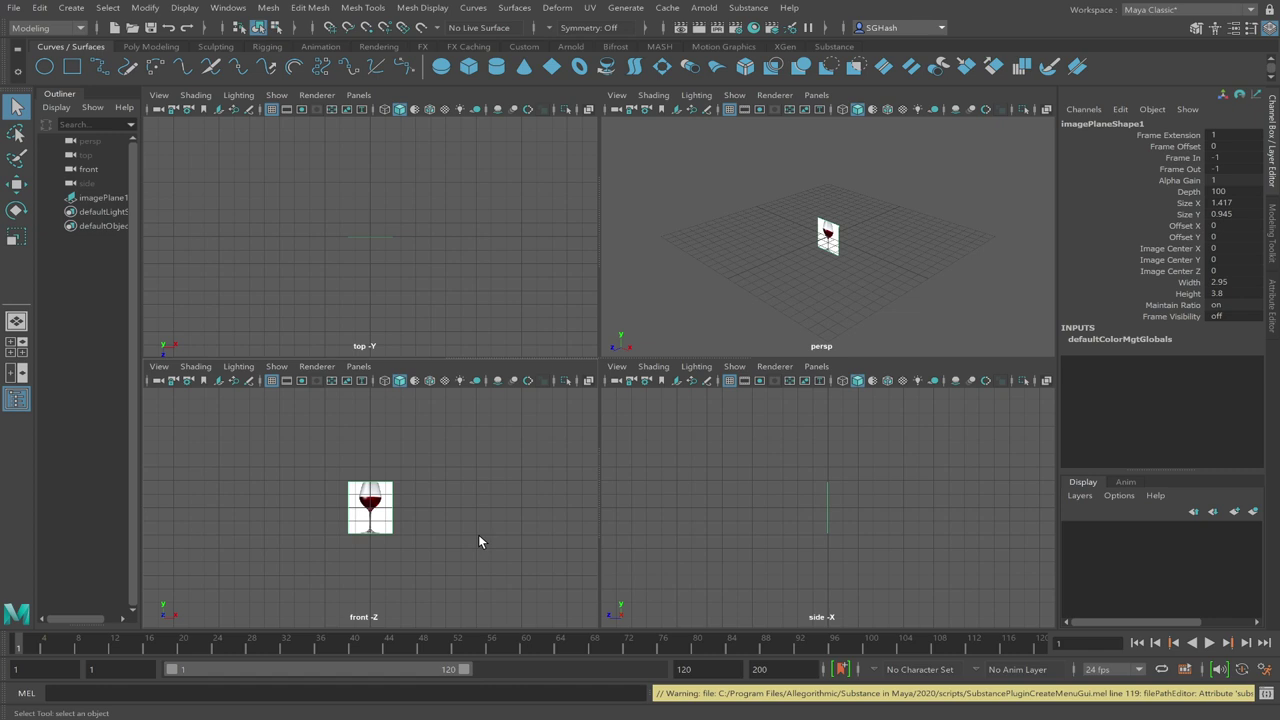
# Scale the wine glass image plane uniformly by about 4.07 and move it back along the Z axis, behind the grid centre
pyautogui.press('r')
pyautogui.click(372, 508)
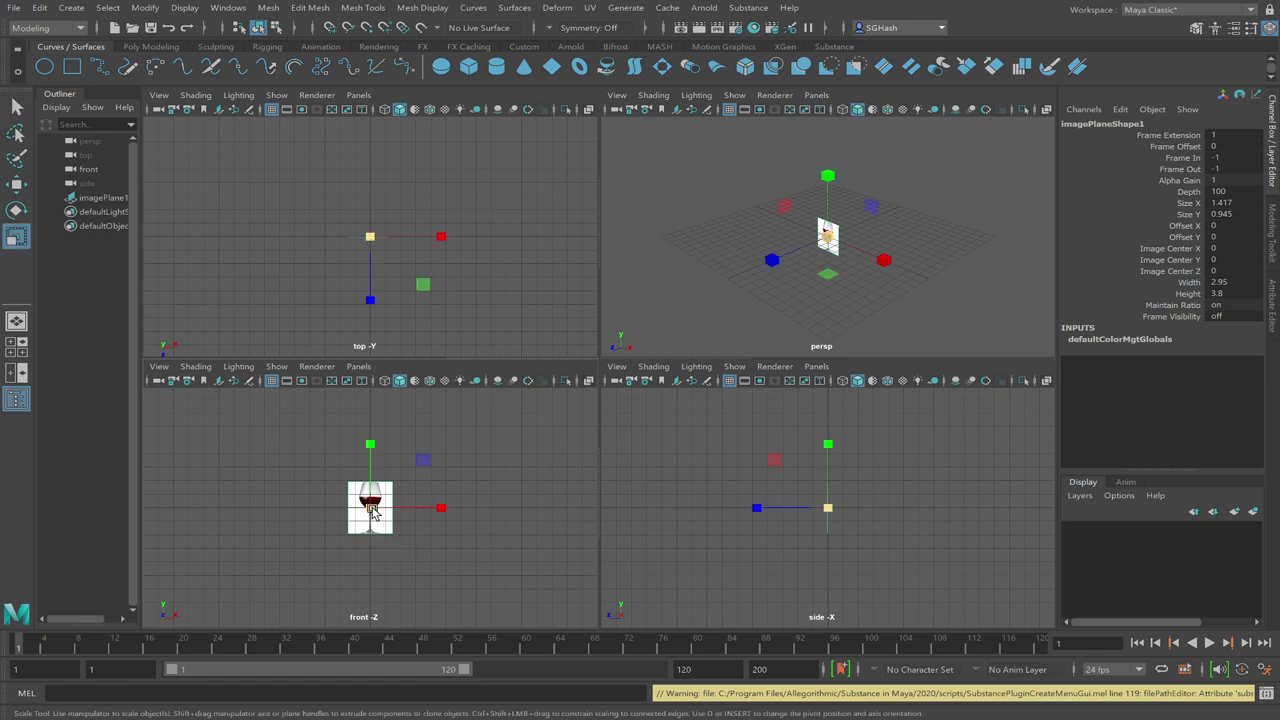
pyautogui.moveTo(372, 508); pyautogui.dragTo(483, 465)
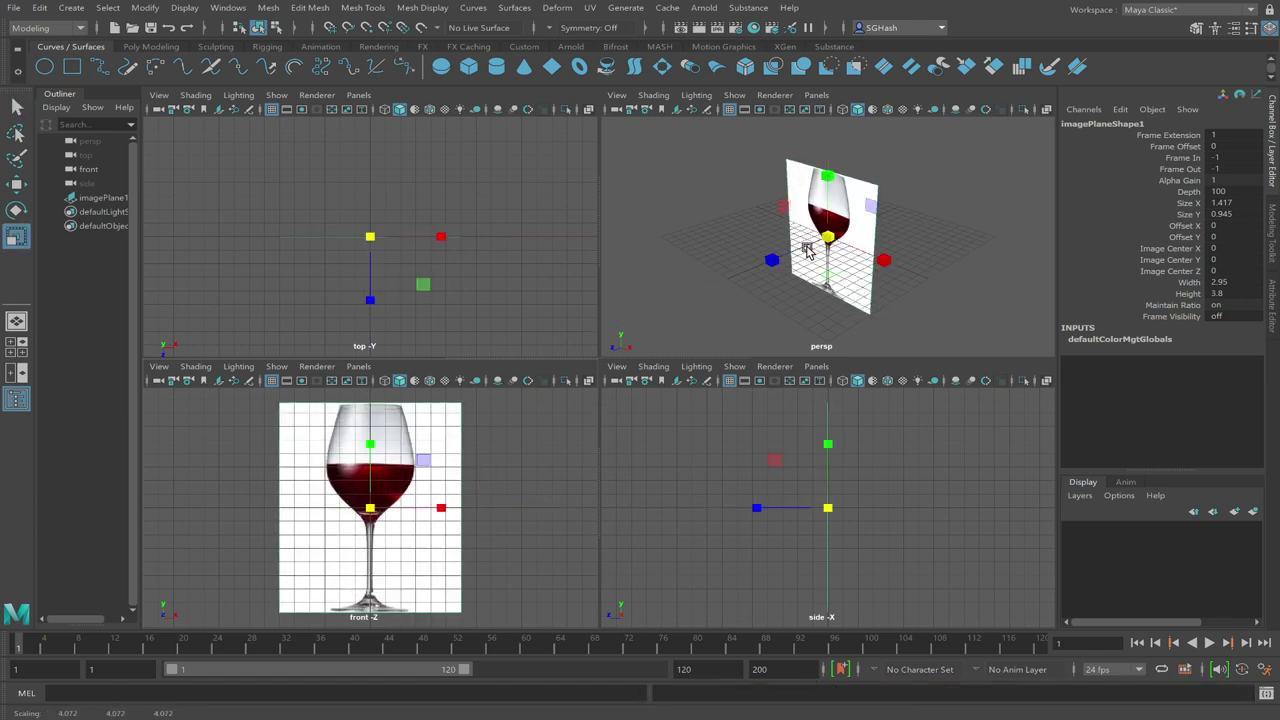
pyautogui.press('w')
pyautogui.moveTo(762, 261); pyautogui.dragTo(888, 230)
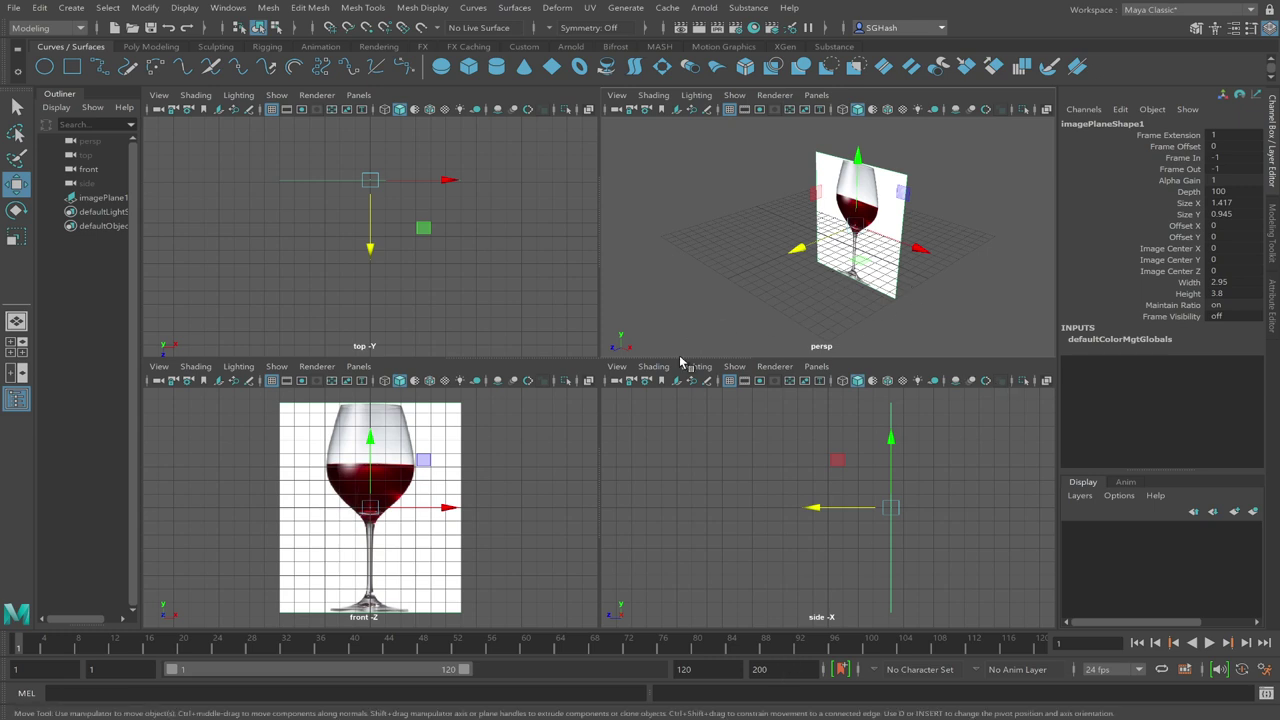
# Put the selected image plane on a new display layer named reference with a blue layer colour
pyautogui.click(1253, 511)
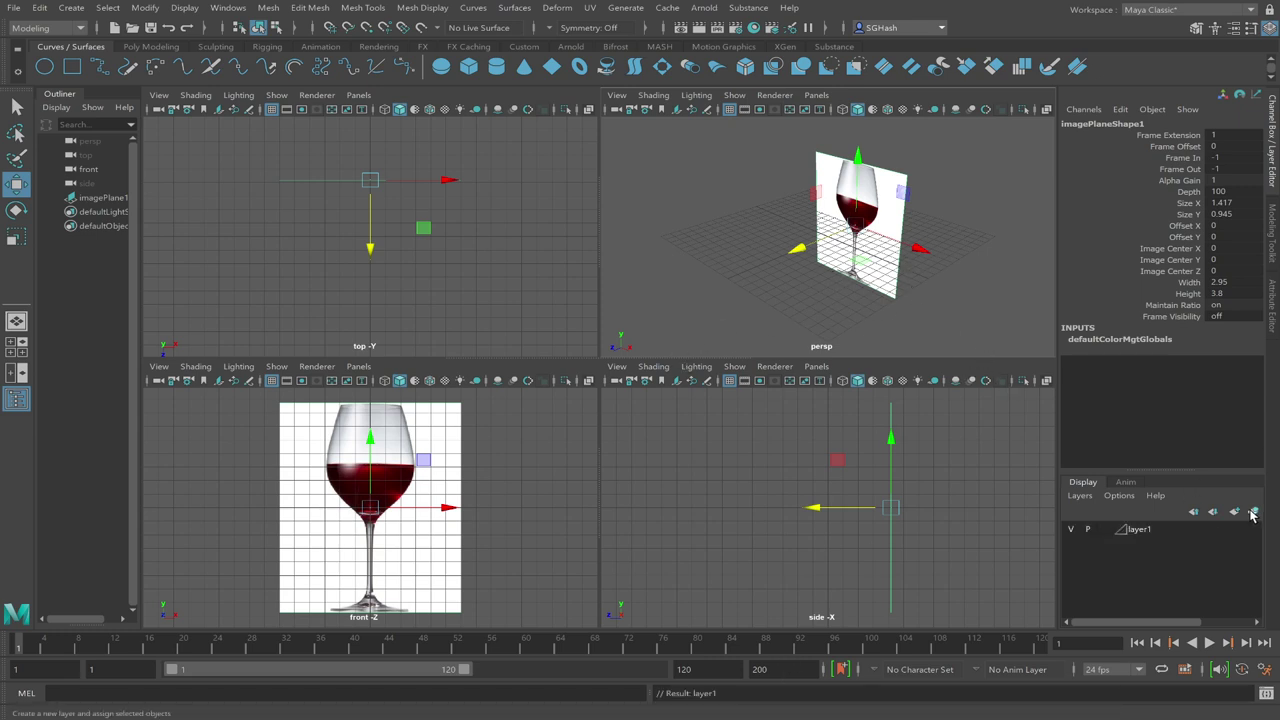
pyautogui.click(1144, 528)
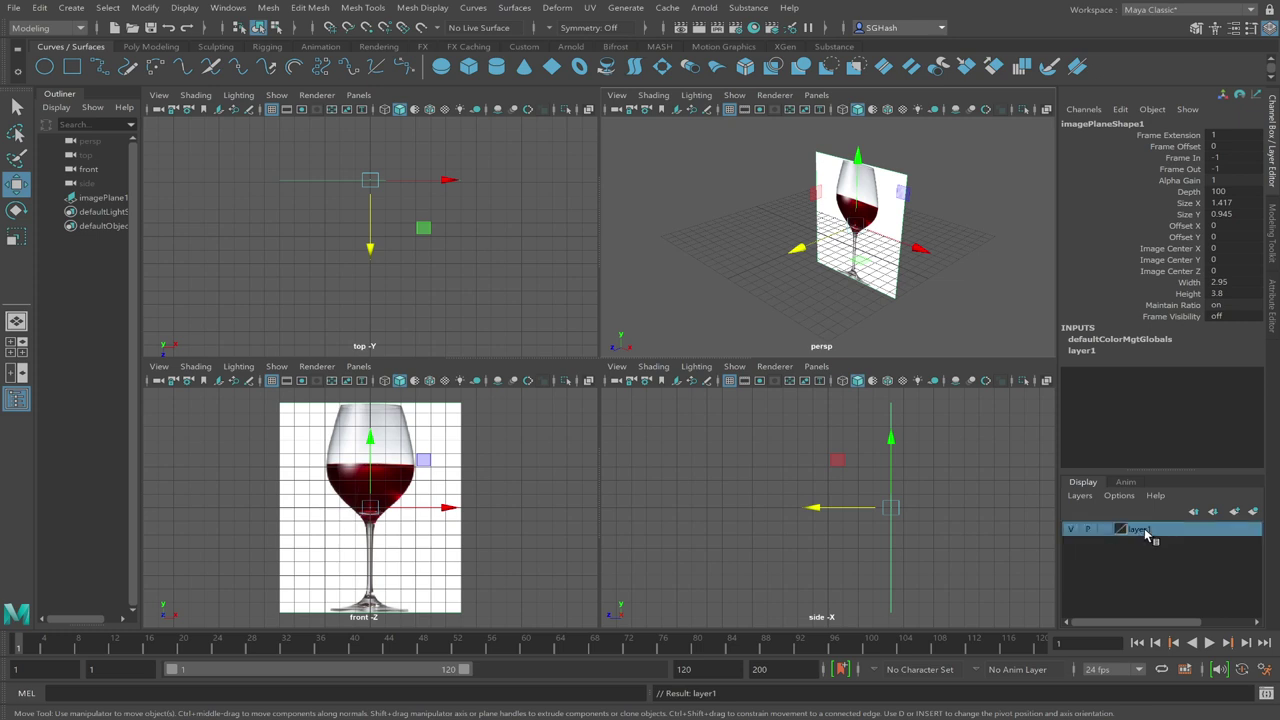
pyautogui.click(522, 376)
# Toggle the reference layer's visibility off and on repeatedly, leaving it visible
pyautogui.click(1070, 530)
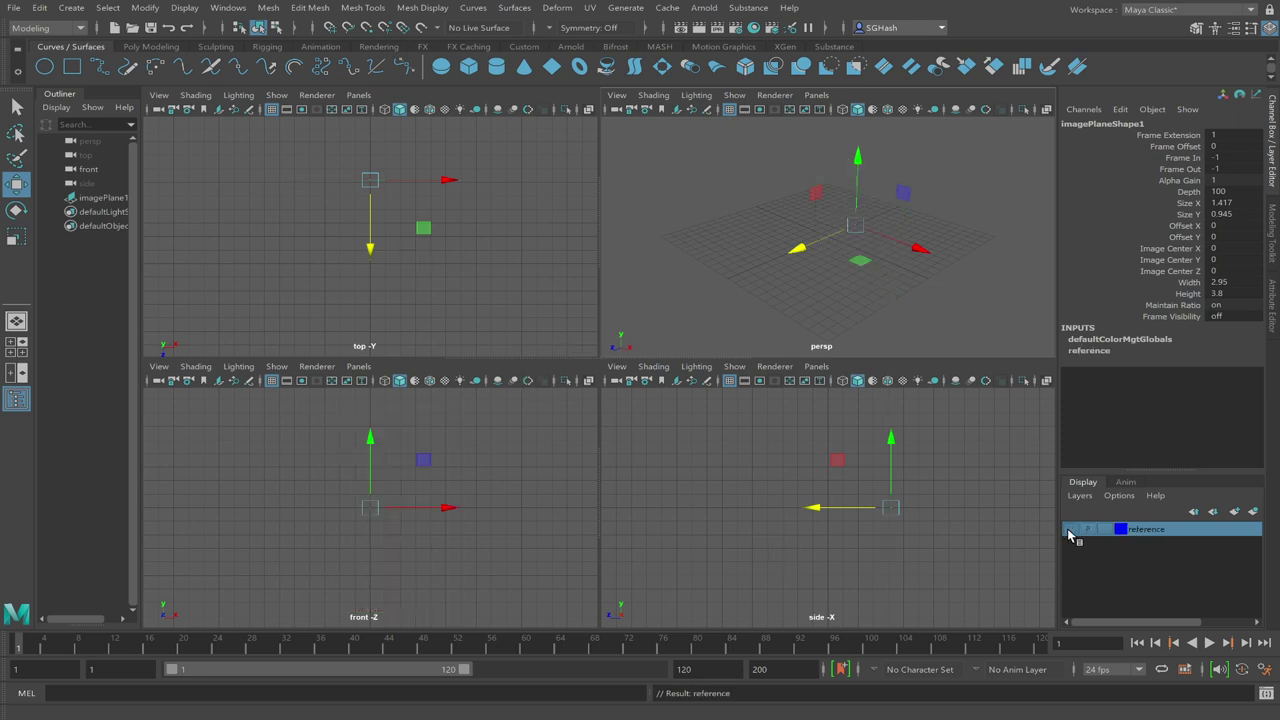
pyautogui.click(1070, 530)
pyautogui.click(1070, 530)
pyautogui.click(1070, 530)
pyautogui.click(1070, 530)
pyautogui.click(1070, 530)
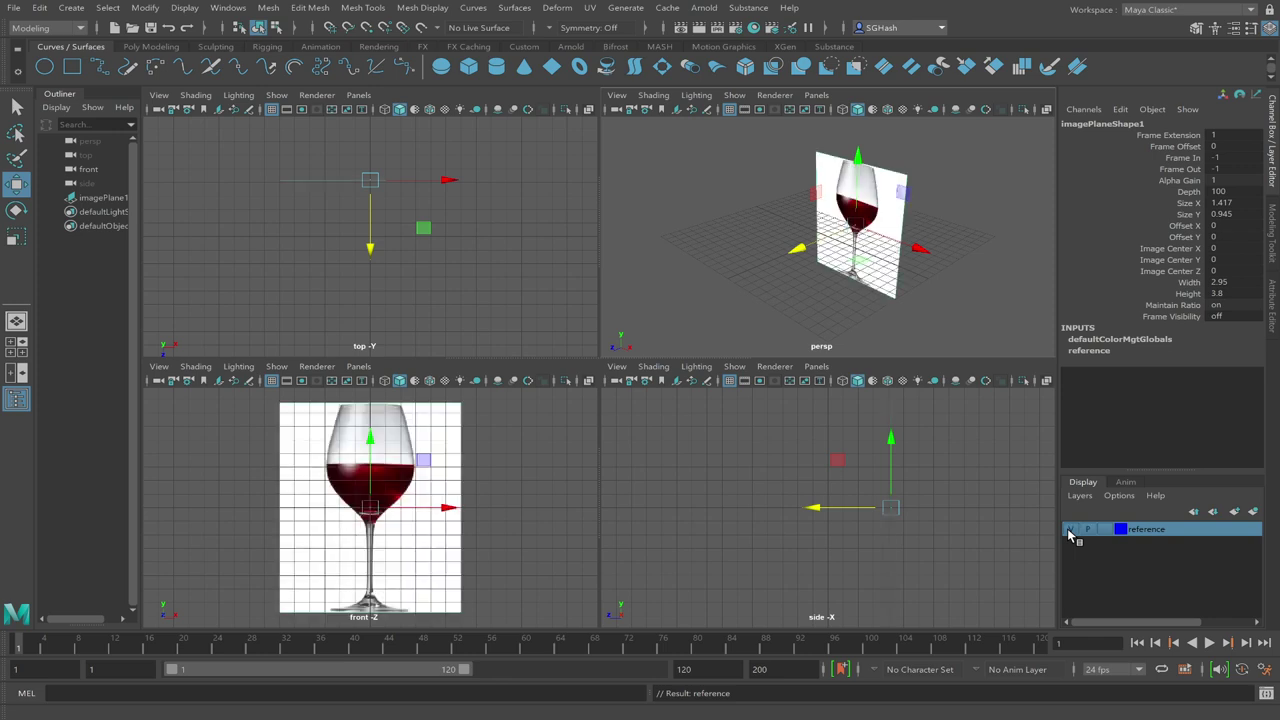
pyautogui.click(1070, 530)
pyautogui.click(1070, 530)
# Cycle the reference layer's display type to Reference (R) so the image cannot be selected, and deselect the image plane
pyautogui.click(1104, 529)
pyautogui.click(1106, 529)
pyautogui.click(1106, 529)
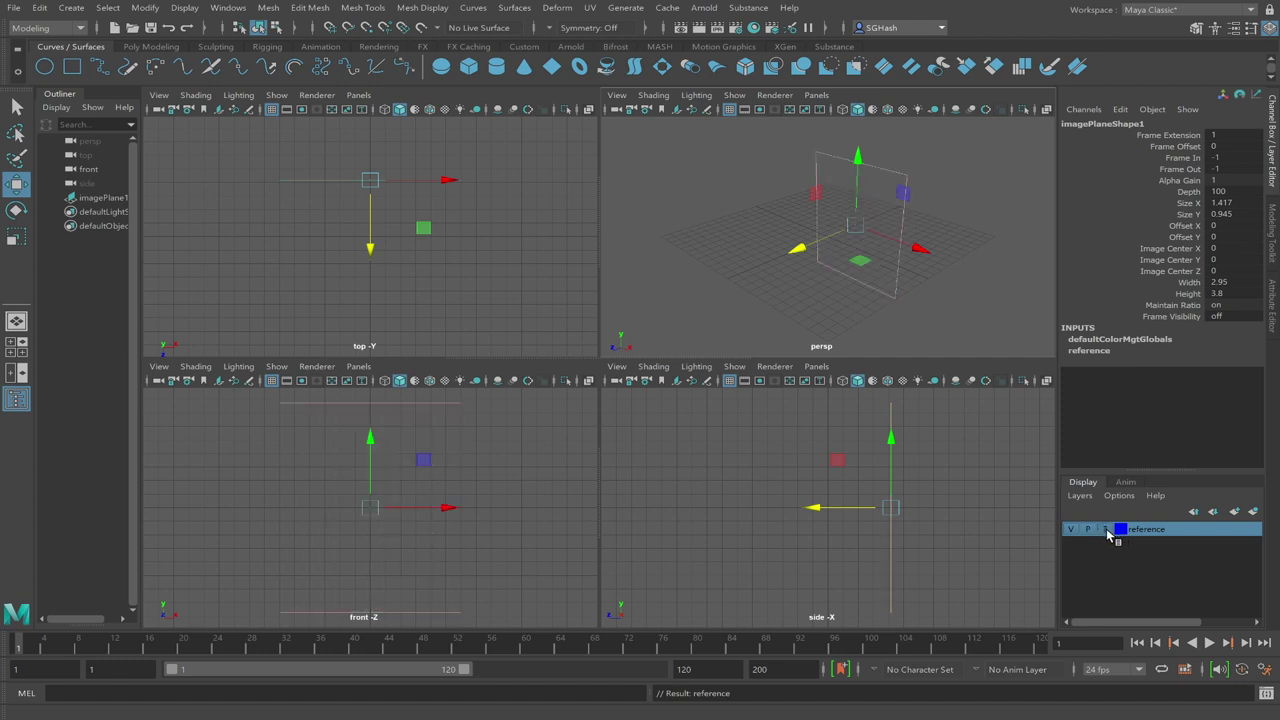
pyautogui.click(1106, 529)
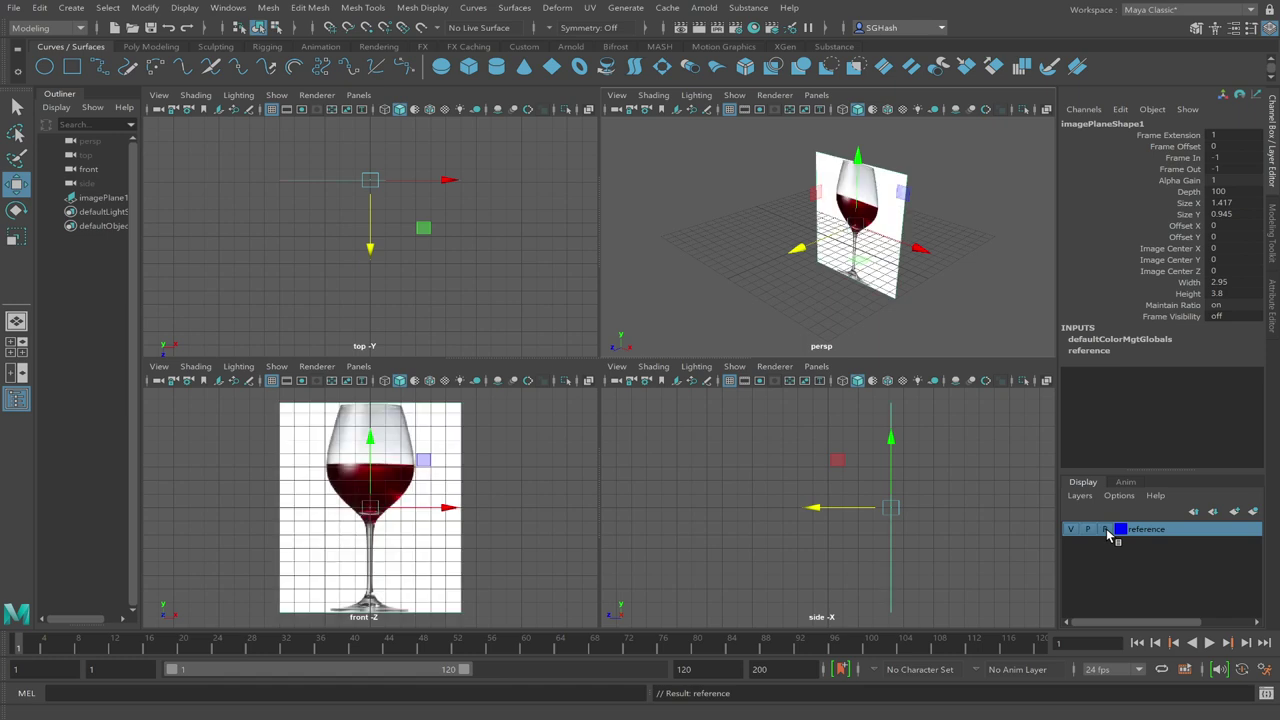
pyautogui.click(1106, 529)
pyautogui.click(1106, 529)
pyautogui.click(1106, 529)
pyautogui.click(1106, 529)
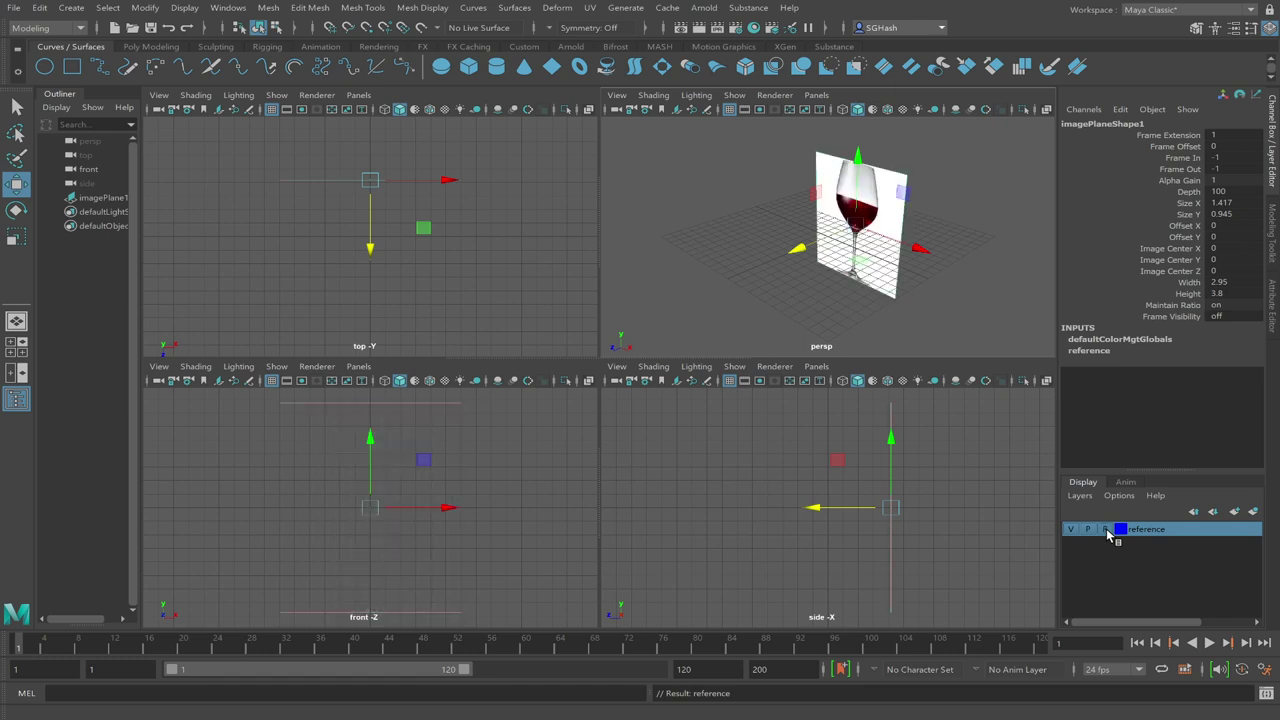
pyautogui.click(968, 300)
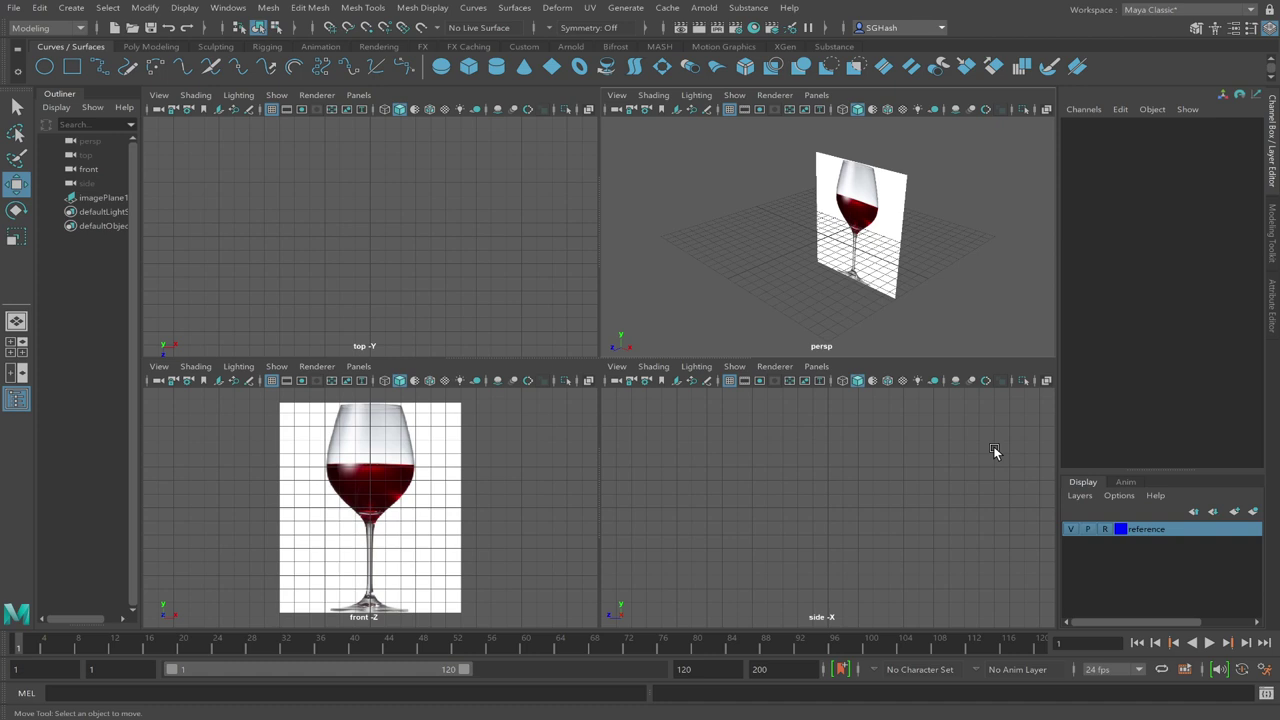
# Switch the reference layer to Template (T) and back to Reference (R)
pyautogui.click(1106, 530)
pyautogui.click(1106, 530)
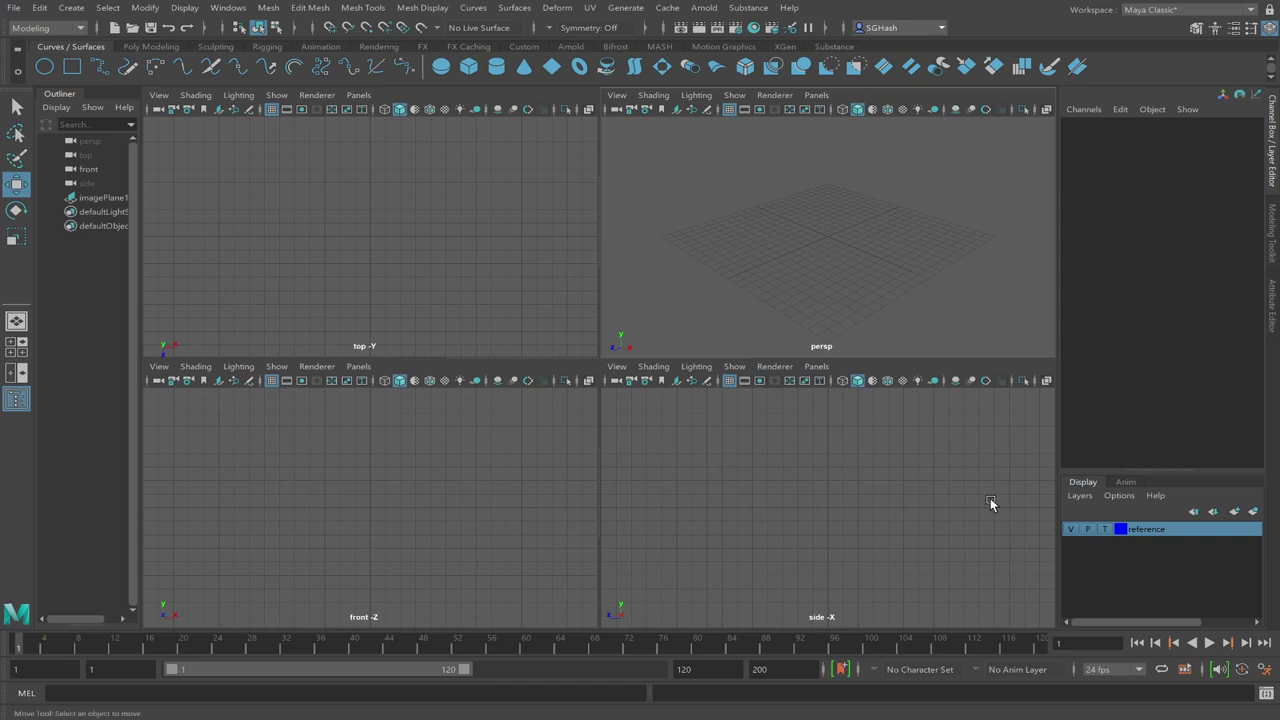
pyautogui.click(1105, 529)
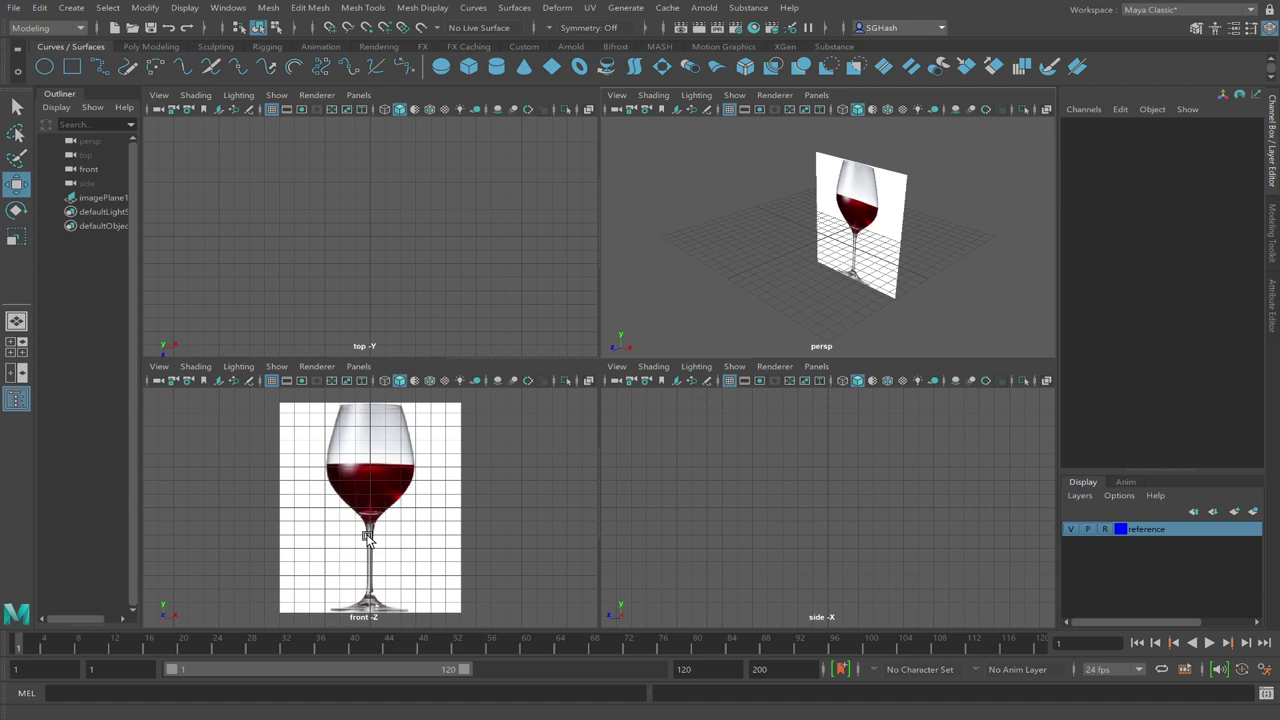
# Maximize the front view and trace the left half of the glass's base and stem with the Bezier tool, starting at the base's centre
pyautogui.press('space')
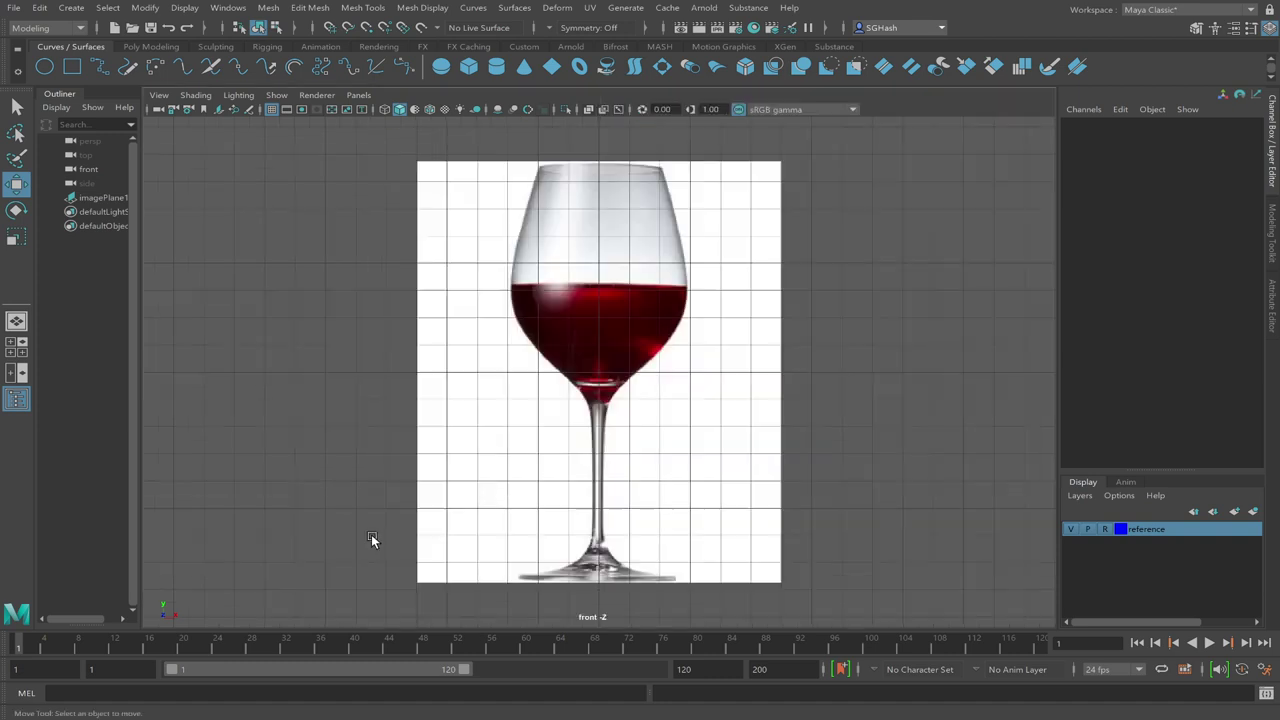
pyautogui.click(404, 66)
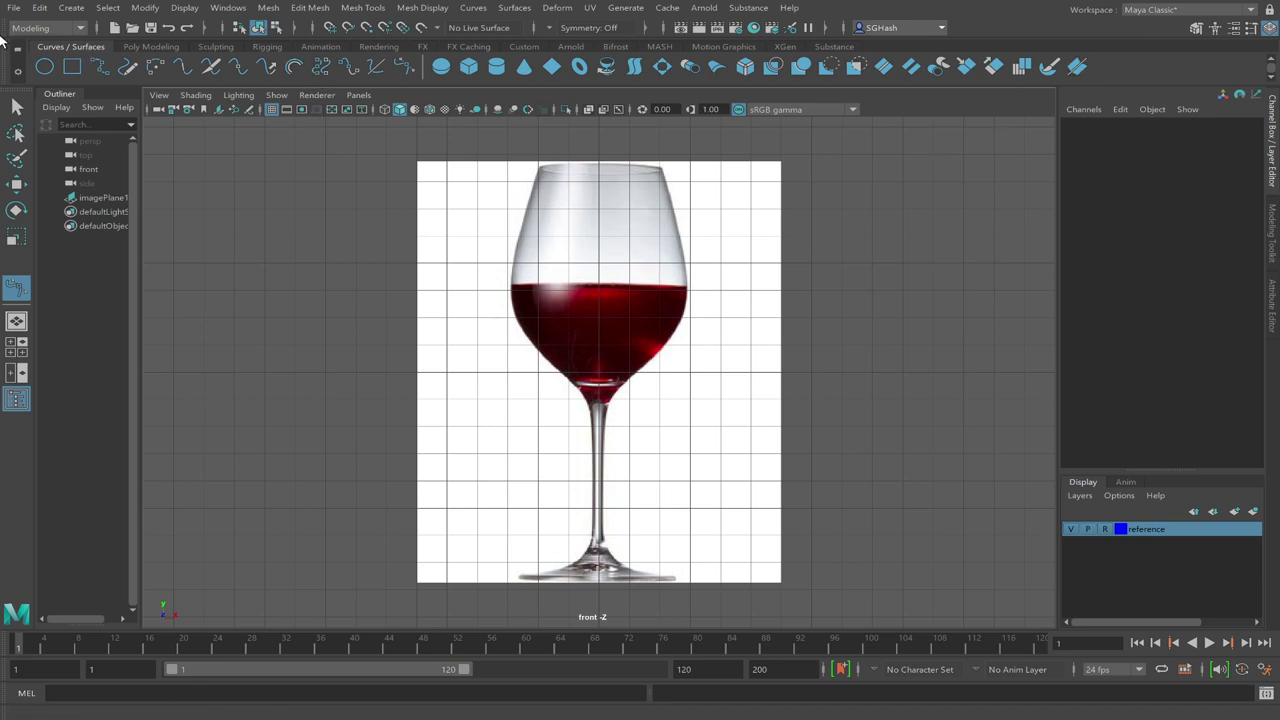
pyautogui.click(404, 68)
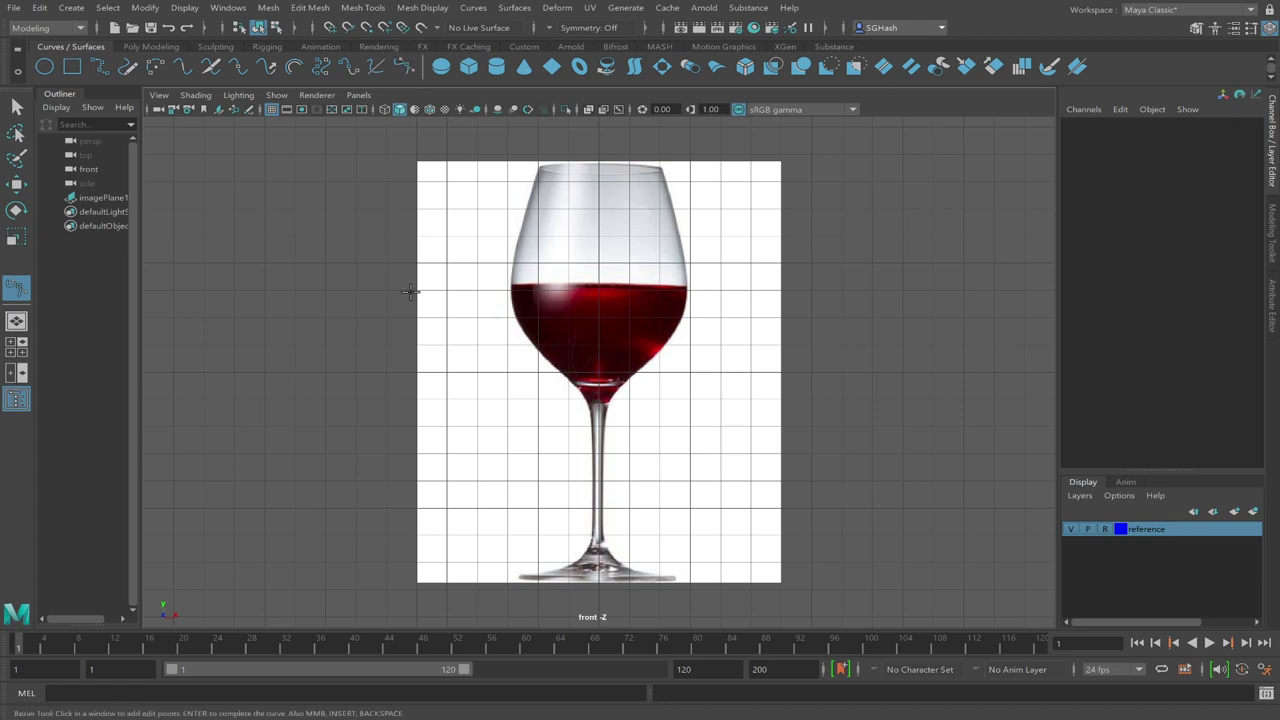
pyautogui.click(598, 578)
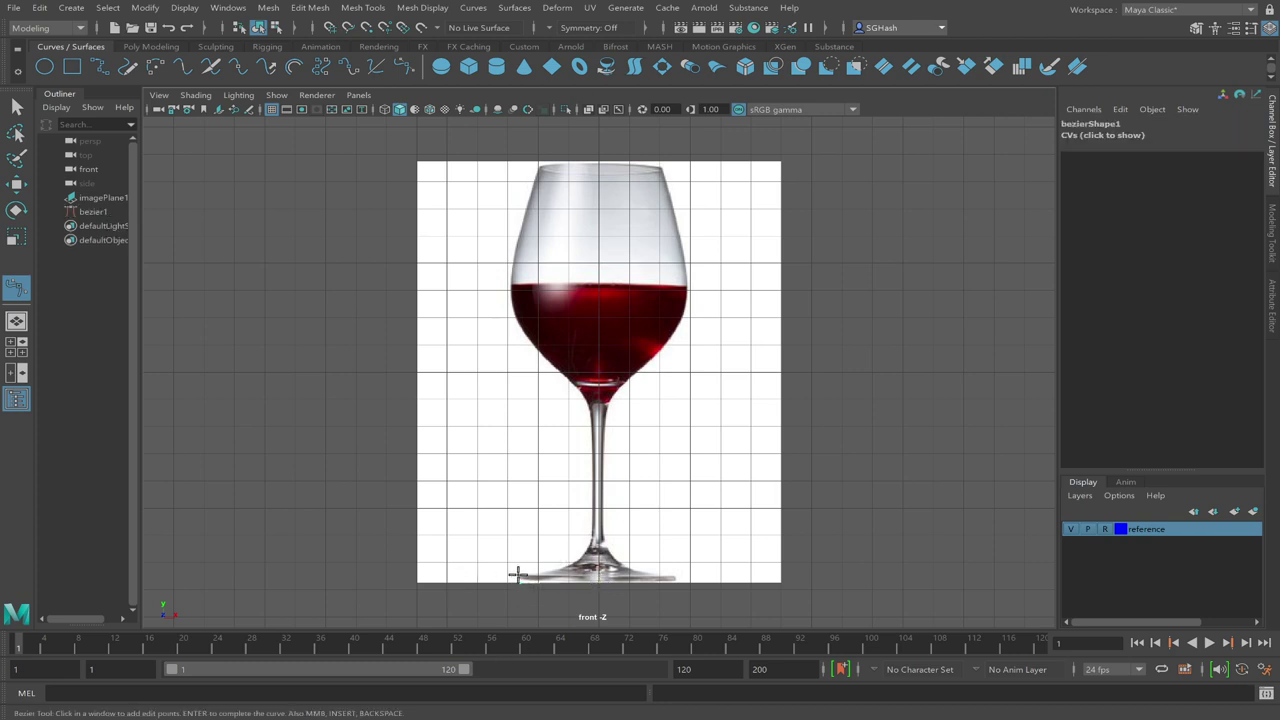
pyautogui.click(517, 574)
pyautogui.moveTo(587, 548); pyautogui.dragTo(596, 539)
pyautogui.click(590, 407)
# Try to trace the bowl's outer left edge up to the rim, and undo those anchor points
pyautogui.moveTo(512, 302); pyautogui.dragTo(511, 256)
pyautogui.hotkey('ctrl', 'z')
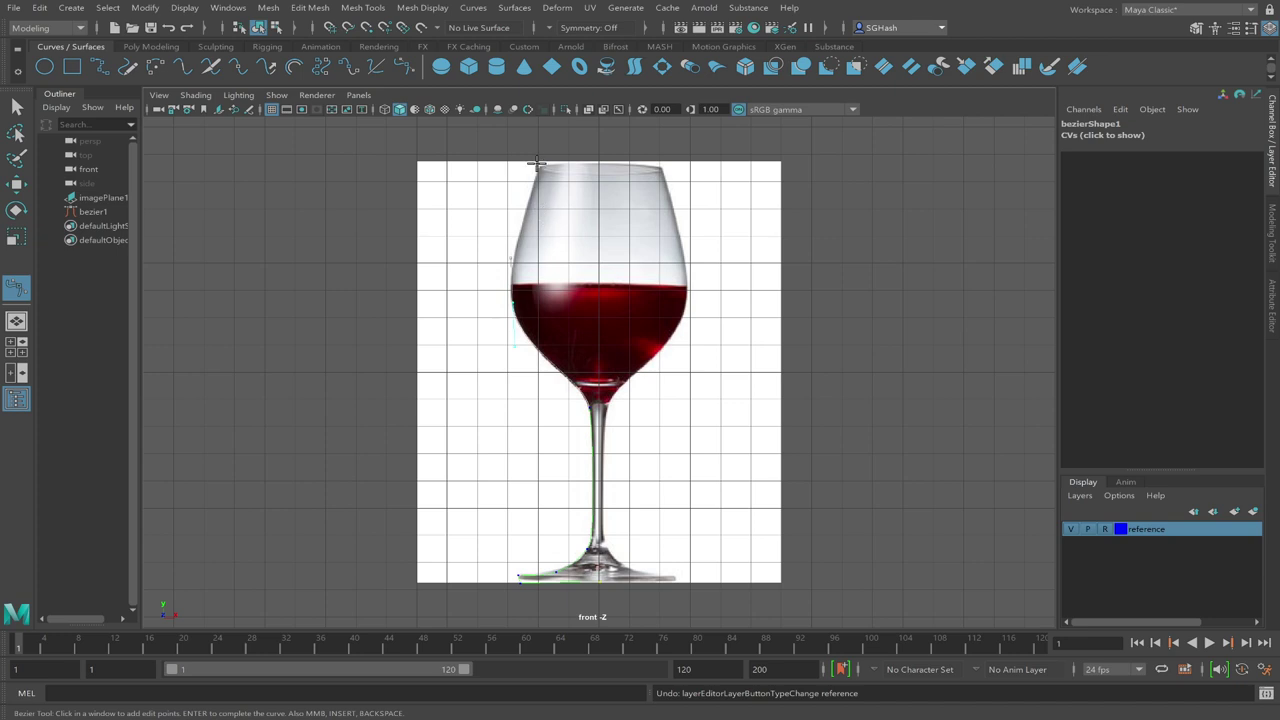
pyautogui.moveTo(538, 164); pyautogui.dragTo(545, 149)
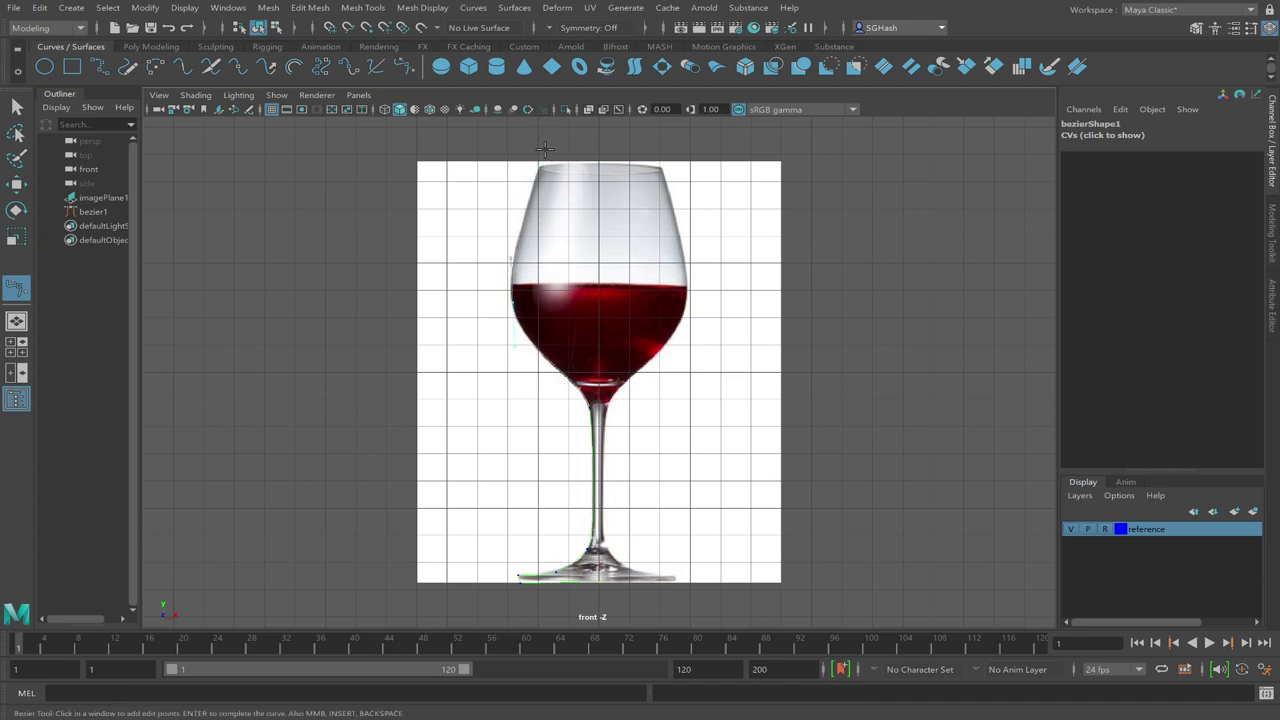
pyautogui.hotkey('ctrl', 'z')
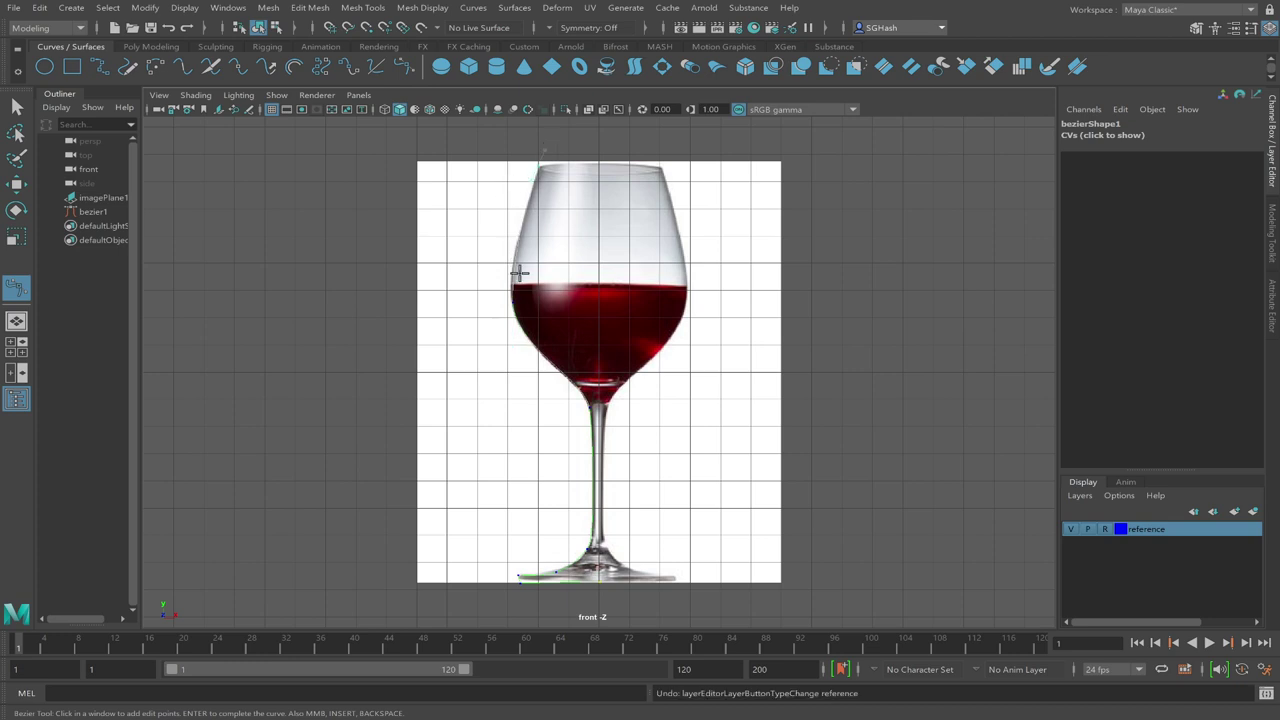
pyautogui.hotkey('ctrl', 'z')
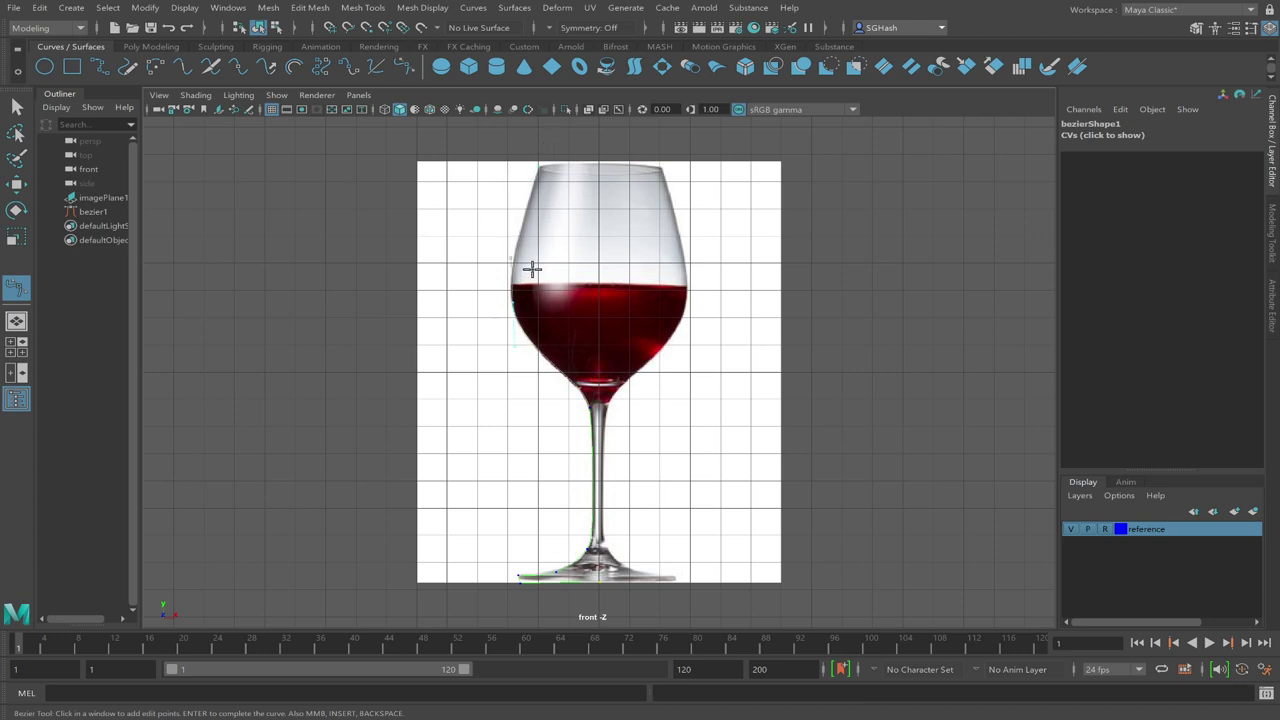
pyautogui.hotkey('ctrl', 'z')
# Continue the Bezier curve along the bowl's outer left edge, with anchors at its widest point and at the rim
pyautogui.moveTo(510, 292); pyautogui.dragTo(506, 337)
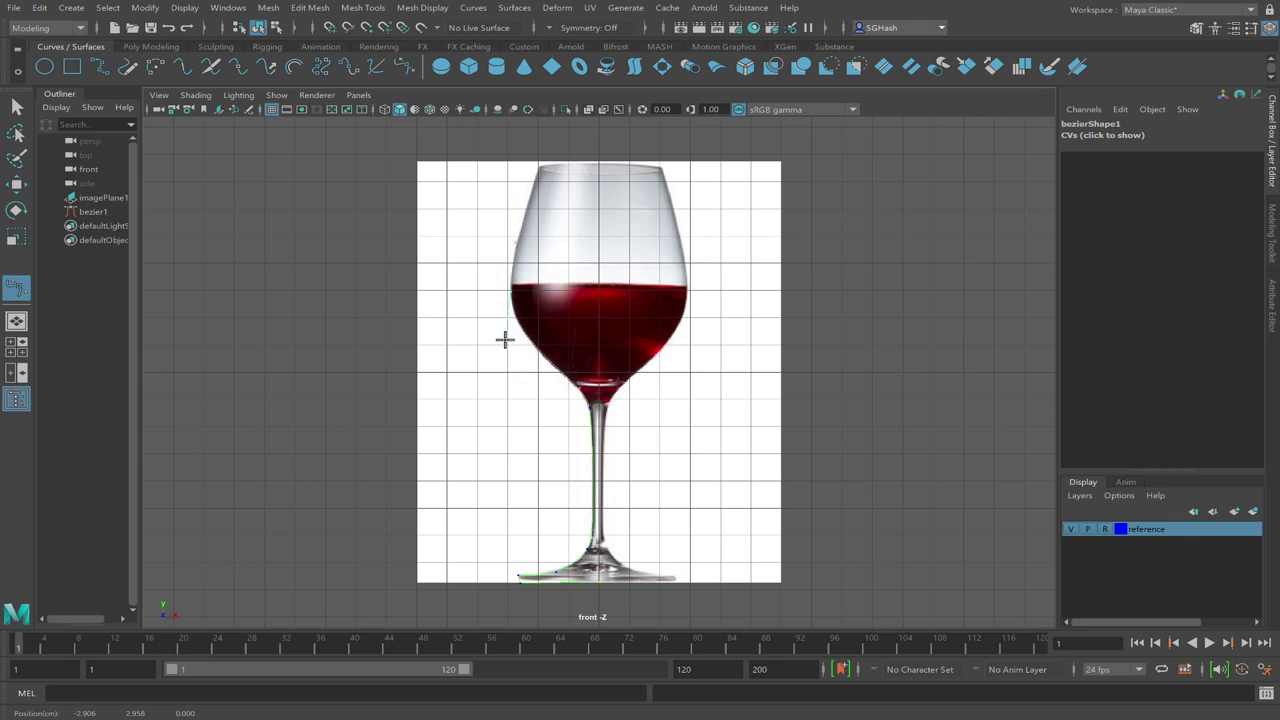
pyautogui.moveTo(538, 167)
pyautogui.mouseDown()
pyautogui.moveTo(568, 116)
pyautogui.moveTo(570, 162)
pyautogui.moveTo(531, 137)
pyautogui.moveTo(509, 163)
pyautogui.moveTo(523, 189)
pyautogui.moveTo(531, 180)
pyautogui.mouseUp()
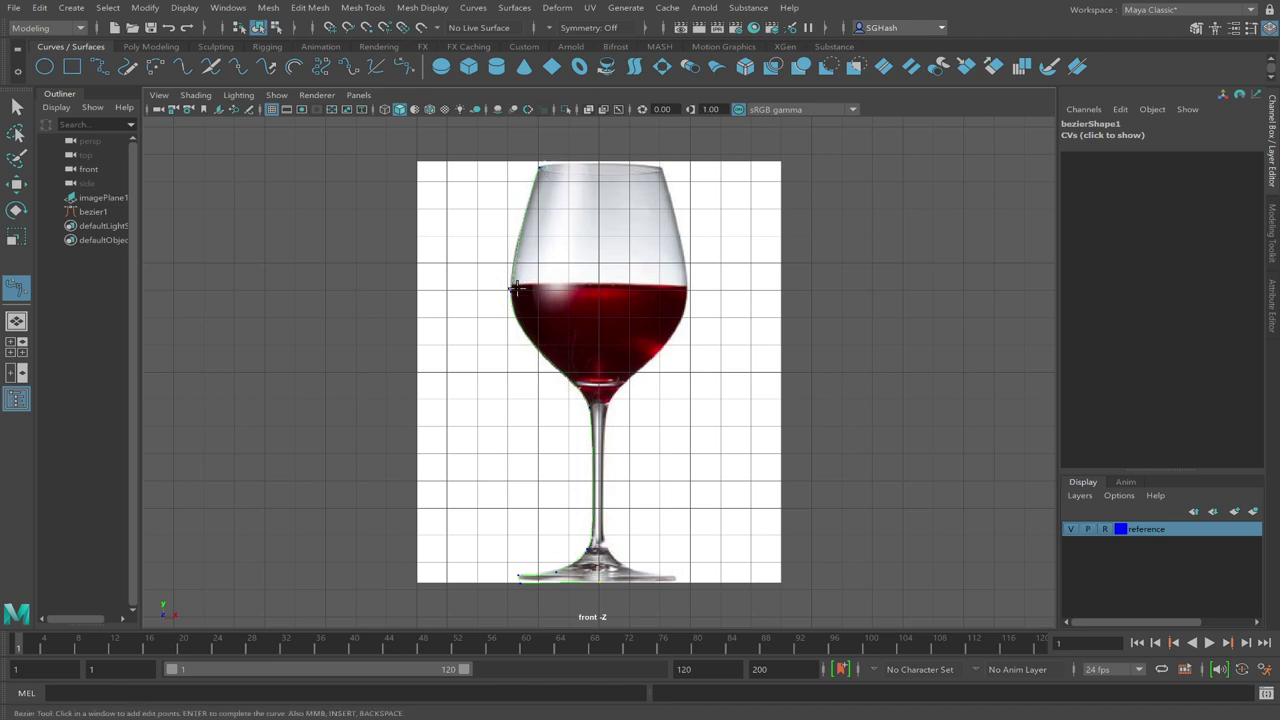
# Trace the bowl's inner wall just inside the outer curve down to its bottom, snapping the last anchor to the grid origin
pyautogui.moveTo(516, 291); pyautogui.dragTo(521, 314)
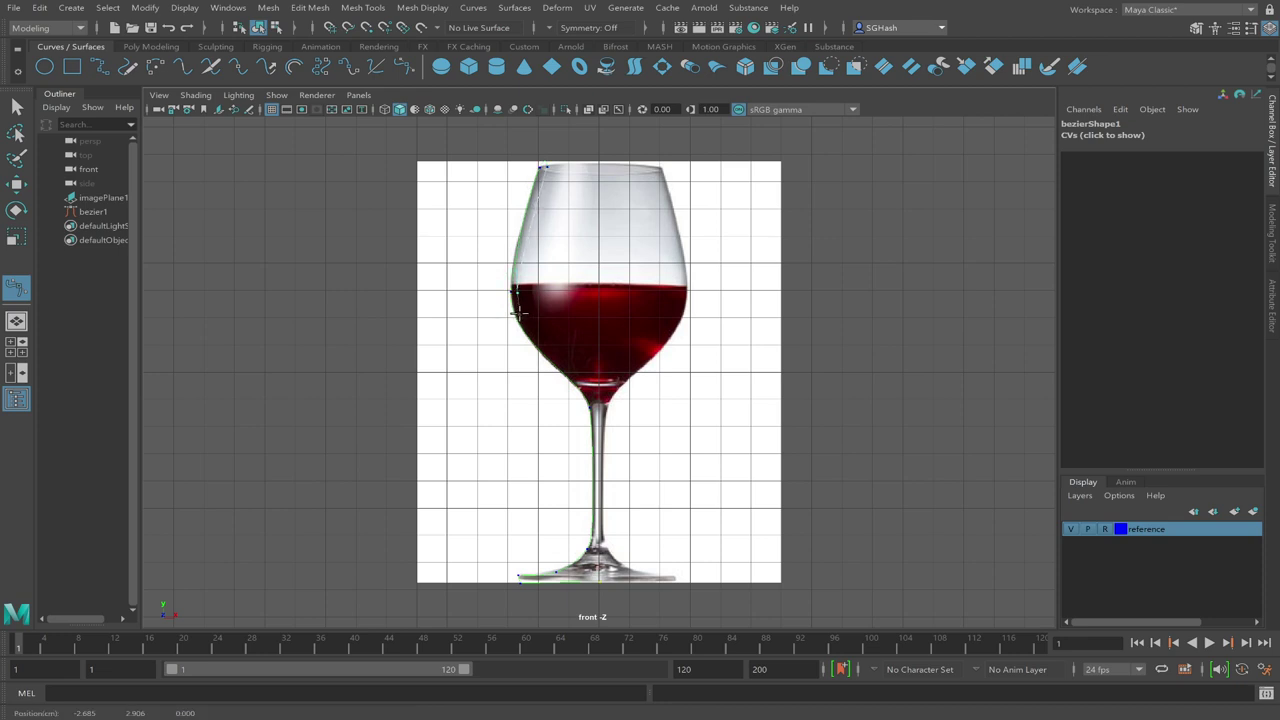
pyautogui.moveTo(519, 313); pyautogui.dragTo(519, 313)
pyautogui.moveTo(576, 371)
pyautogui.mouseDown()
pyautogui.moveTo(618, 376)
pyautogui.moveTo(634, 429)
pyautogui.moveTo(591, 384)
pyautogui.mouseUp()
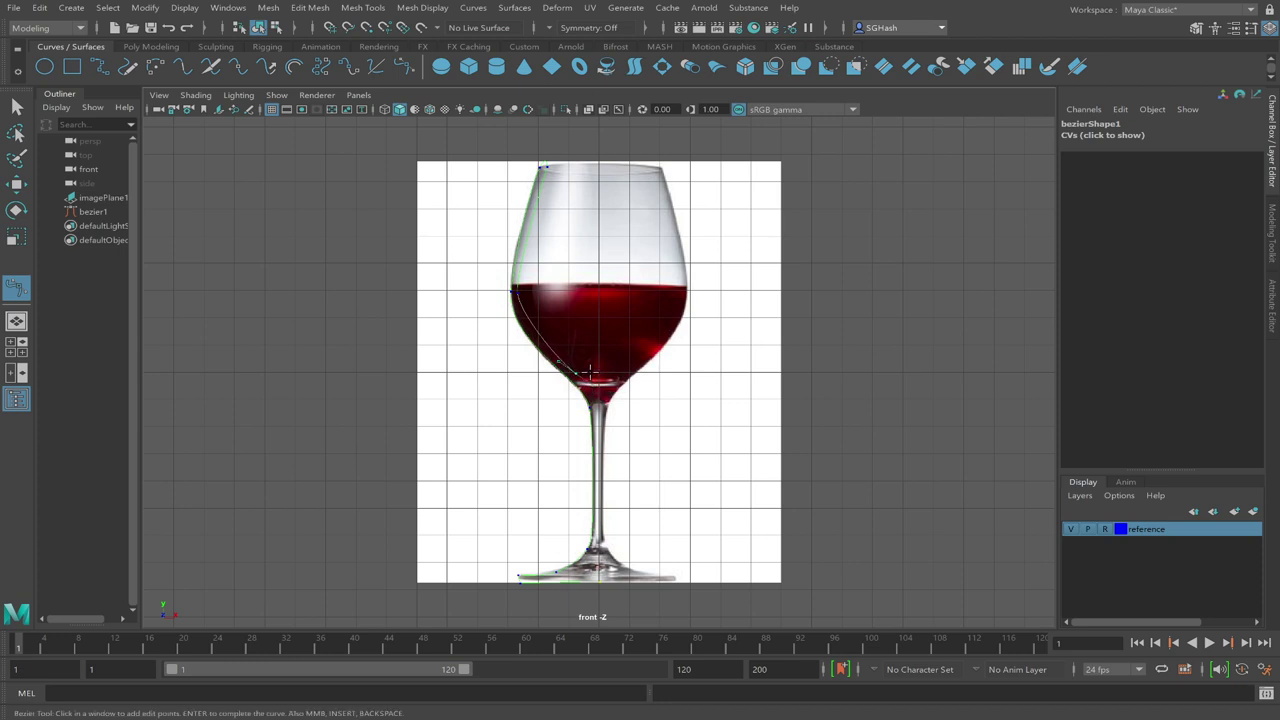
pyautogui.press('x')
pyautogui.click(599, 375)
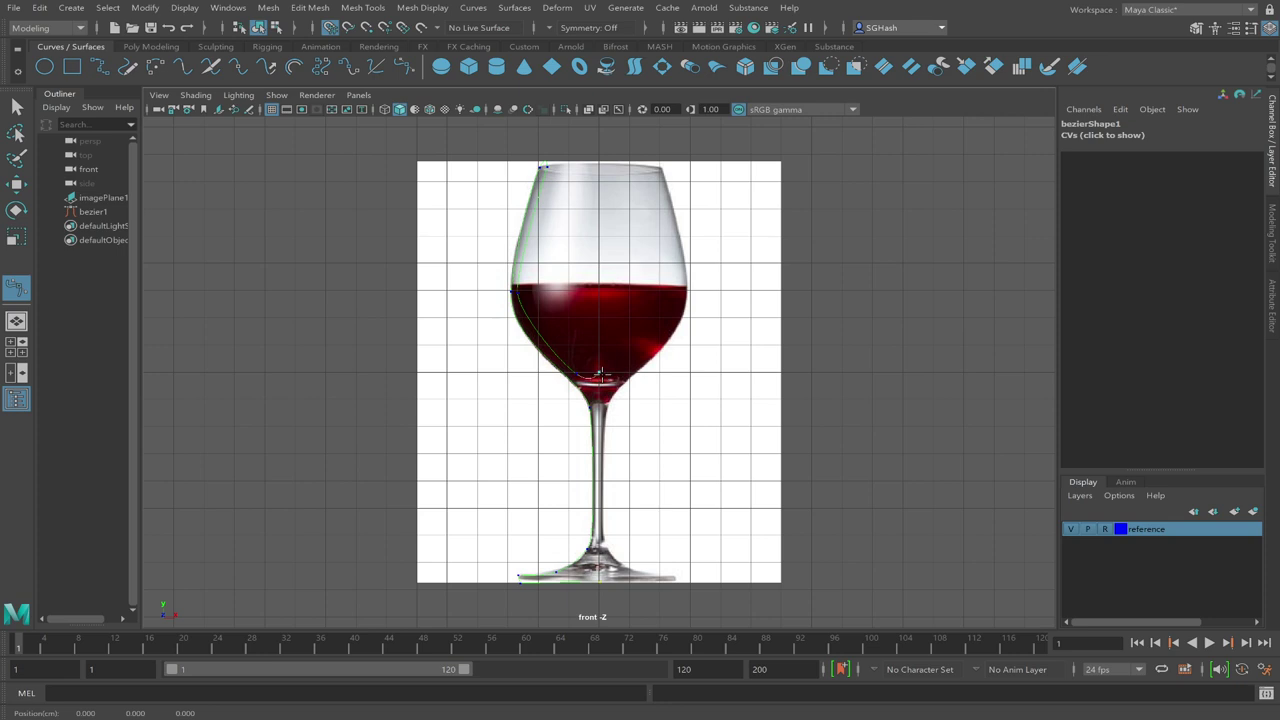
pyautogui.moveTo(601, 374); pyautogui.dragTo(600, 374)
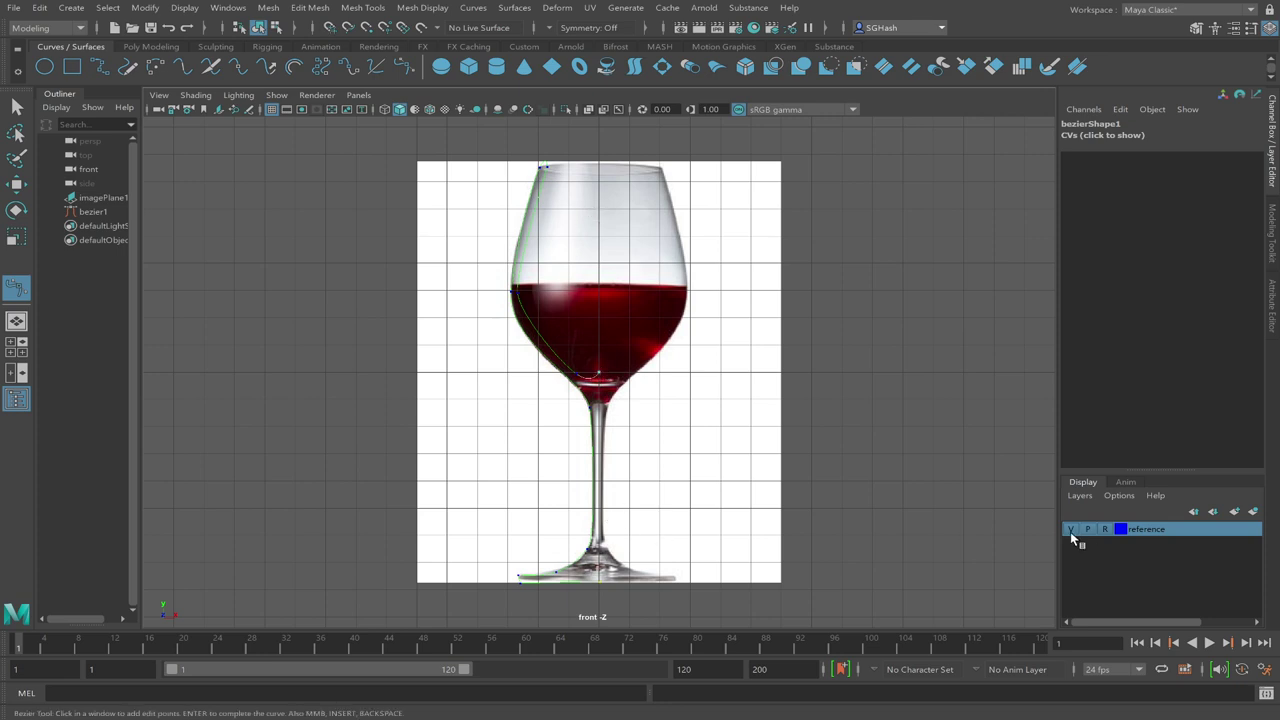
# Hide the reference layer and leave the Bezier tool with a closer view of the glass profile curve
pyautogui.click(1070, 529)
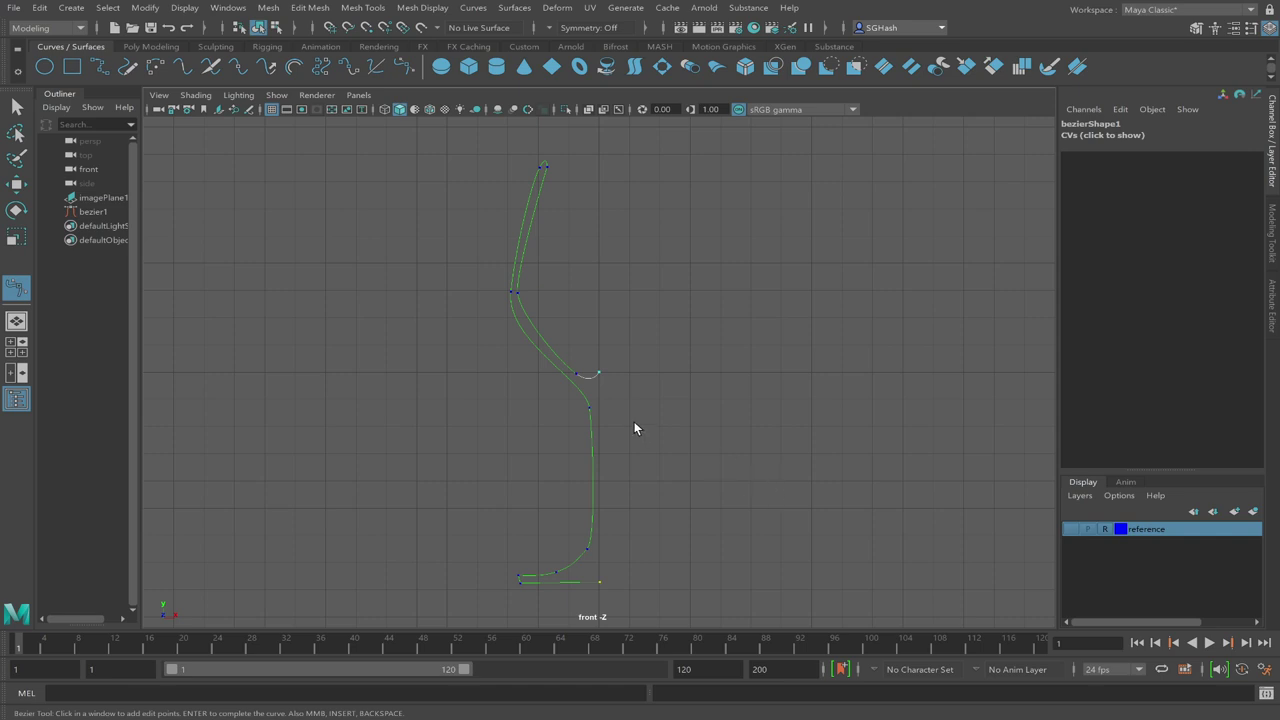
pyautogui.keyDown('alt'); pyautogui.moveTo(635, 424); pyautogui.dragTo(750, 488, button='right'); pyautogui.keyUp('alt')
pyautogui.press('q')
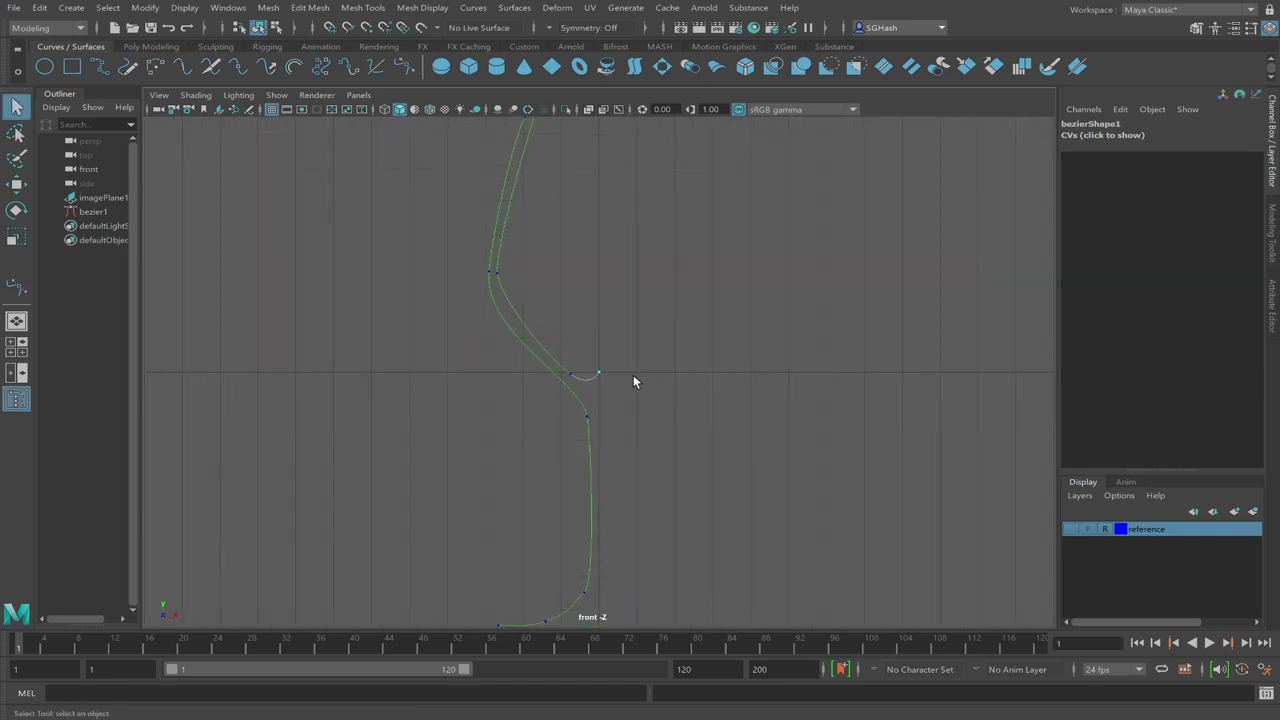
# Edit the curve's control vertices and move the tangent handle at the bowl's inner bottom so the floor runs nearly flat to the centre line
pyautogui.click(555, 362)
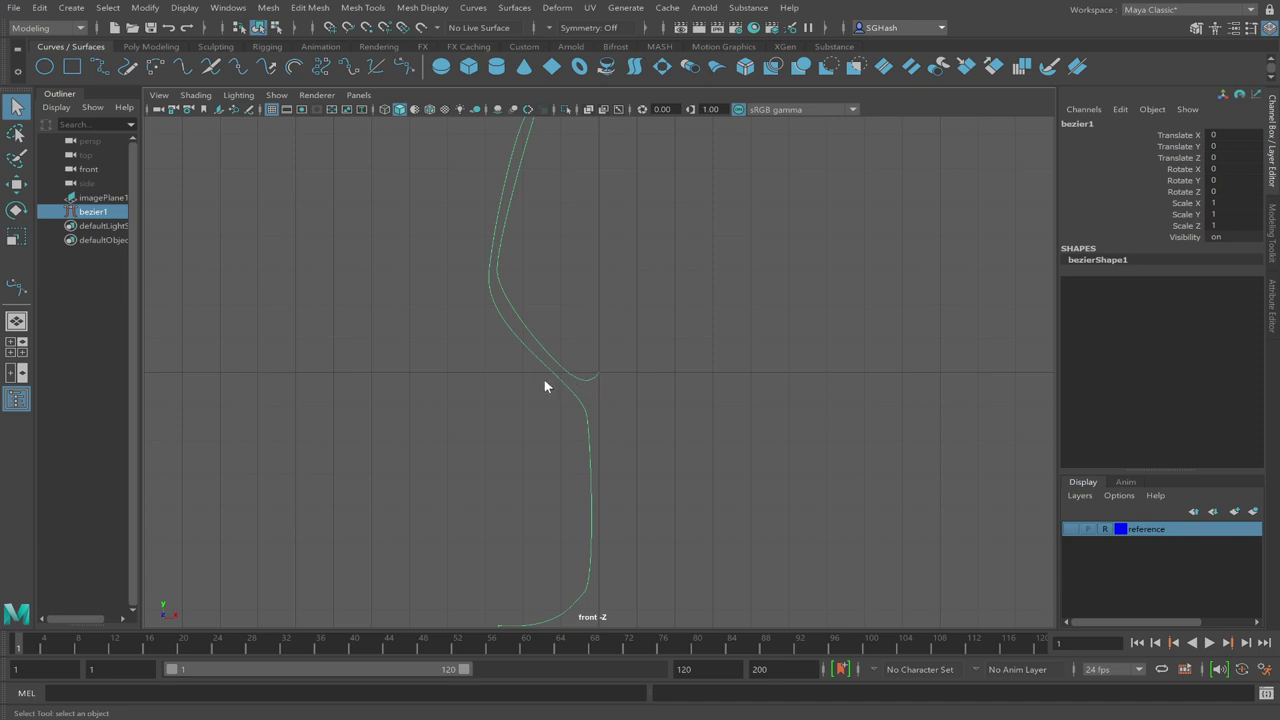
pyautogui.click(616, 383)
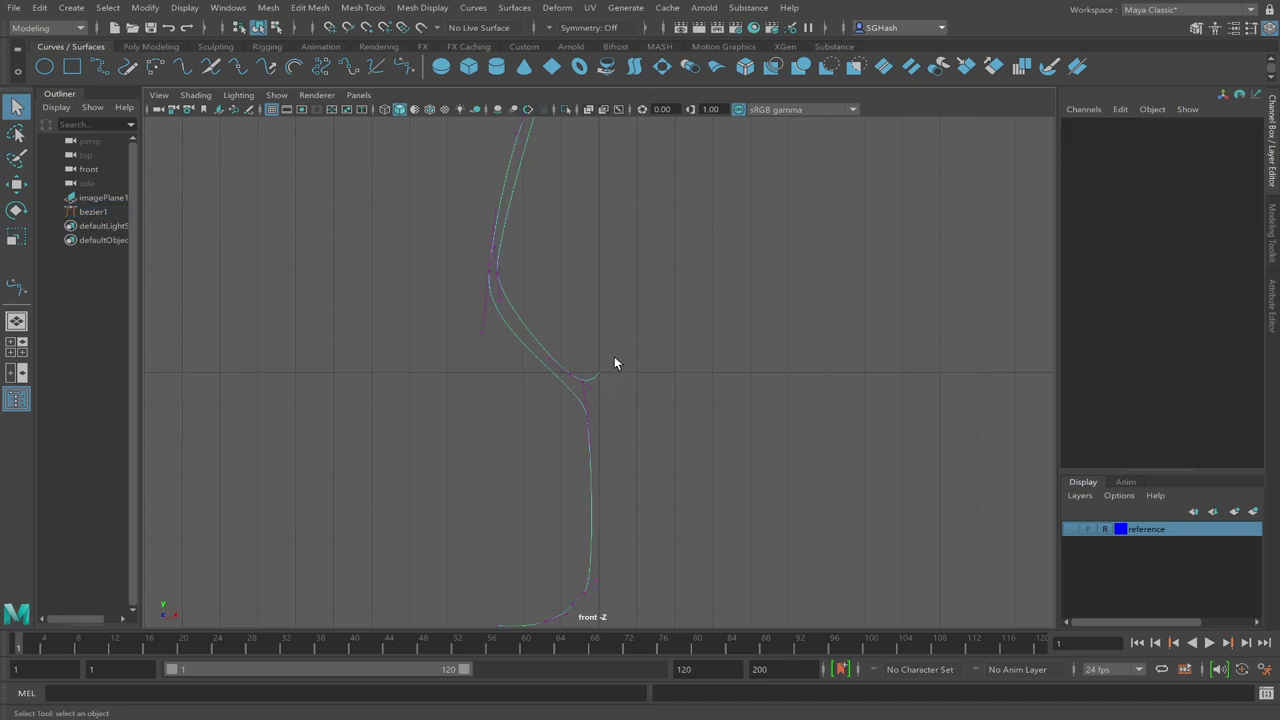
pyautogui.click(594, 383)
pyautogui.press('f')
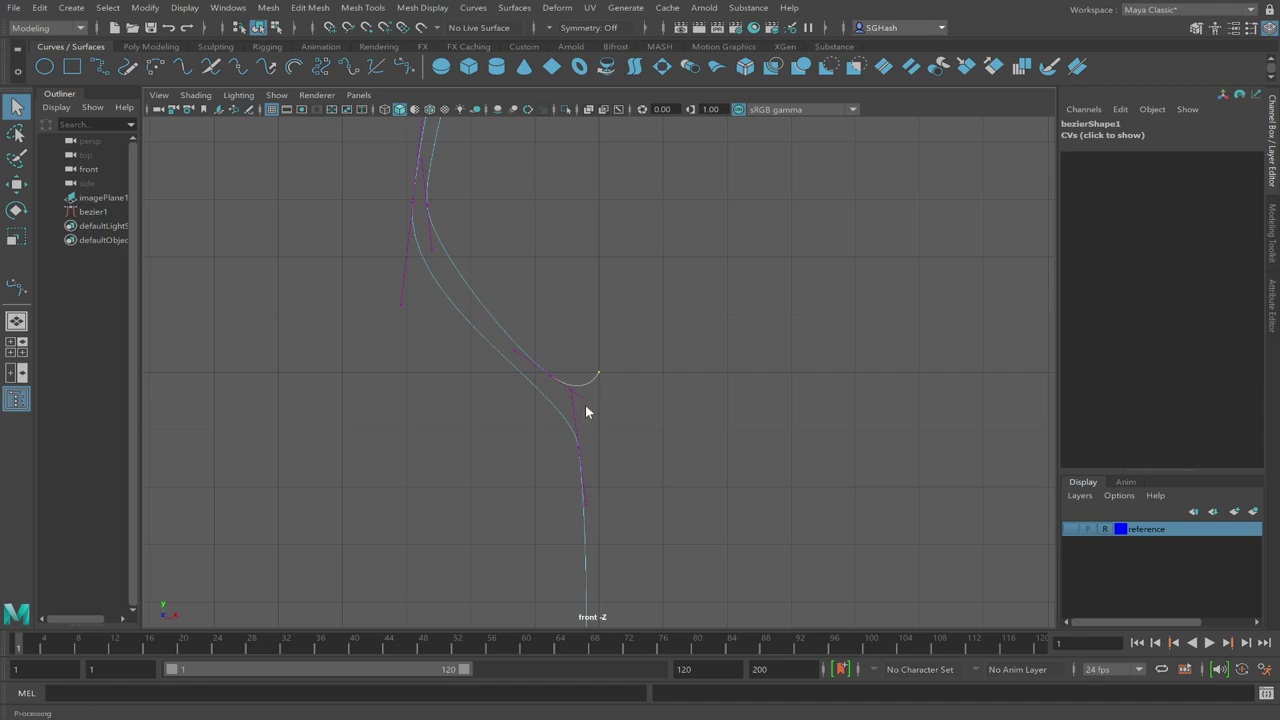
pyautogui.click(612, 401)
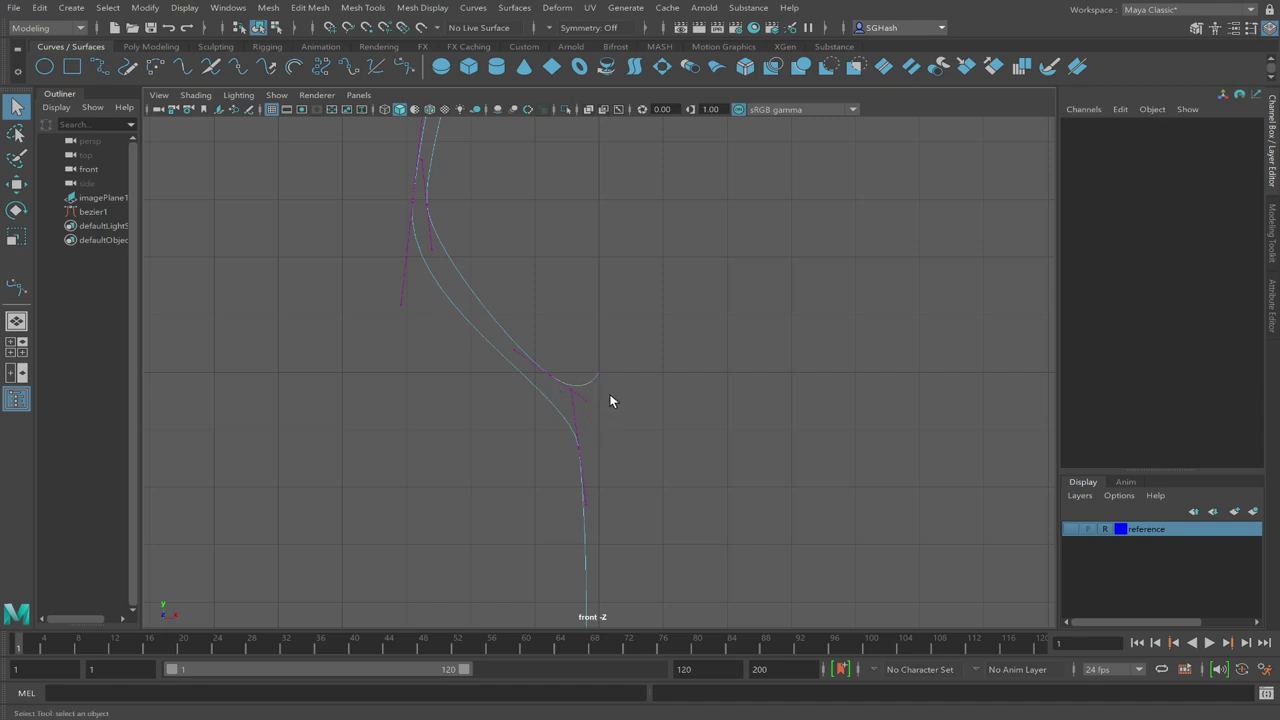
pyautogui.moveTo(573, 412); pyautogui.dragTo(586, 418)
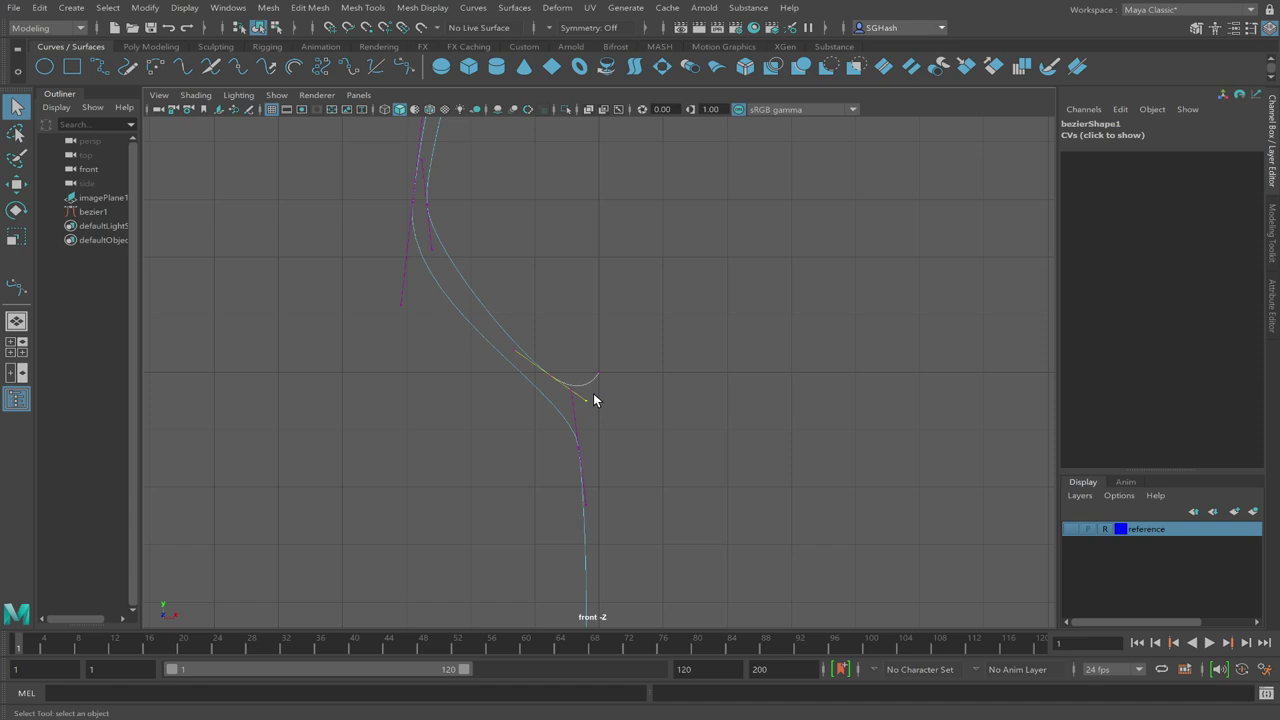
pyautogui.press('w')
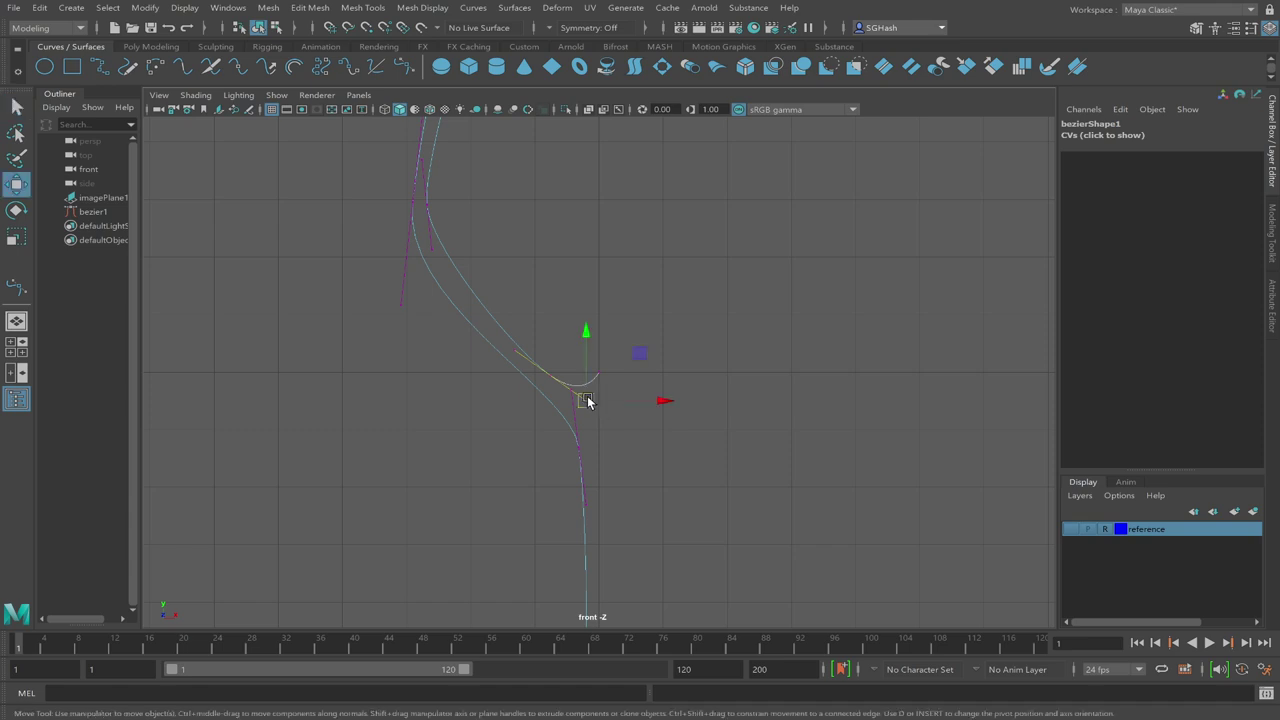
pyautogui.moveTo(586, 400); pyautogui.dragTo(537, 371)
pyautogui.click(545, 376)
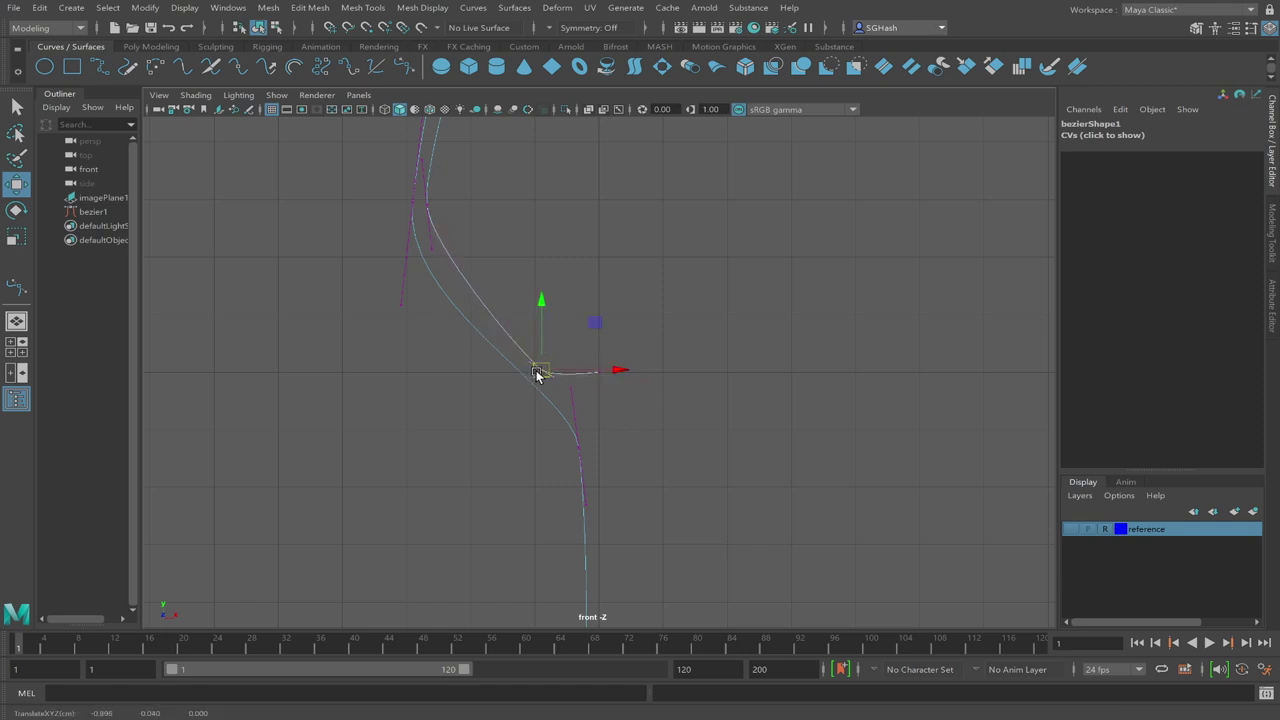
# Lengthen the inner wall's lower tangent handle at the bowl's widest point and move that anchor outward, closer to the outer wall
pyautogui.click(428, 250)
pyautogui.moveTo(429, 249); pyautogui.dragTo(427, 290)
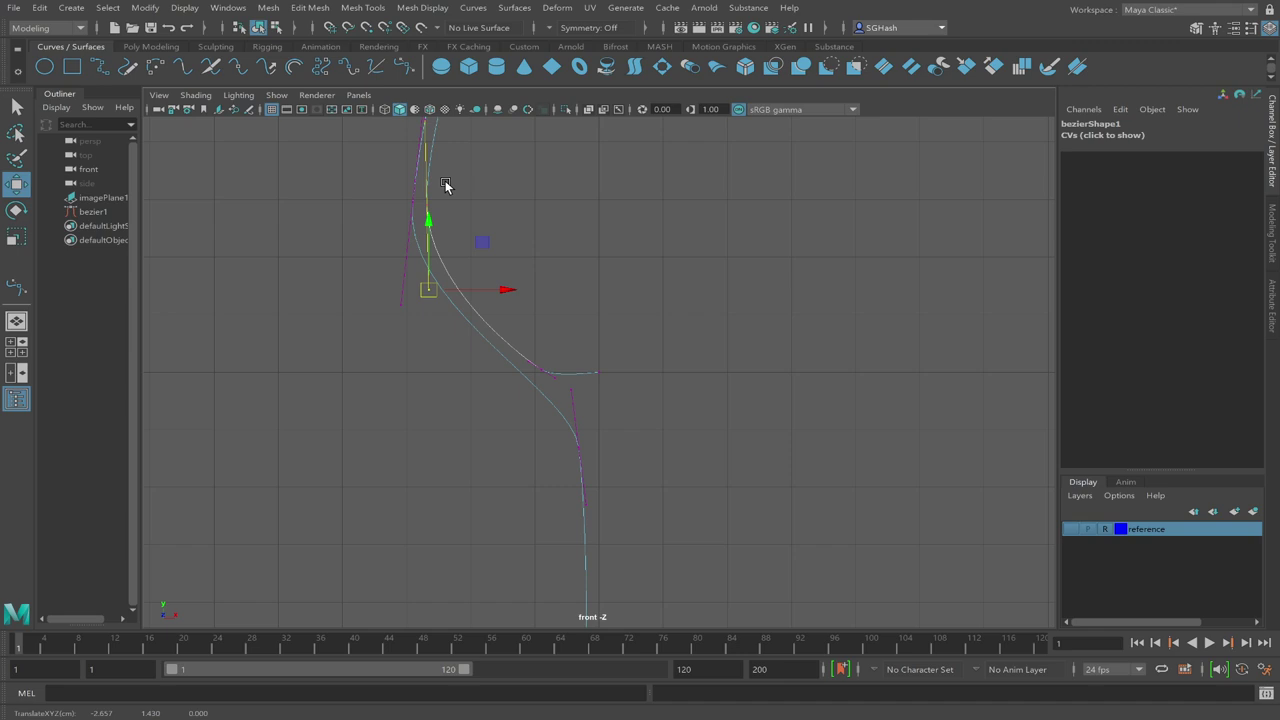
pyautogui.click(424, 212)
pyautogui.moveTo(424, 213); pyautogui.dragTo(420, 204)
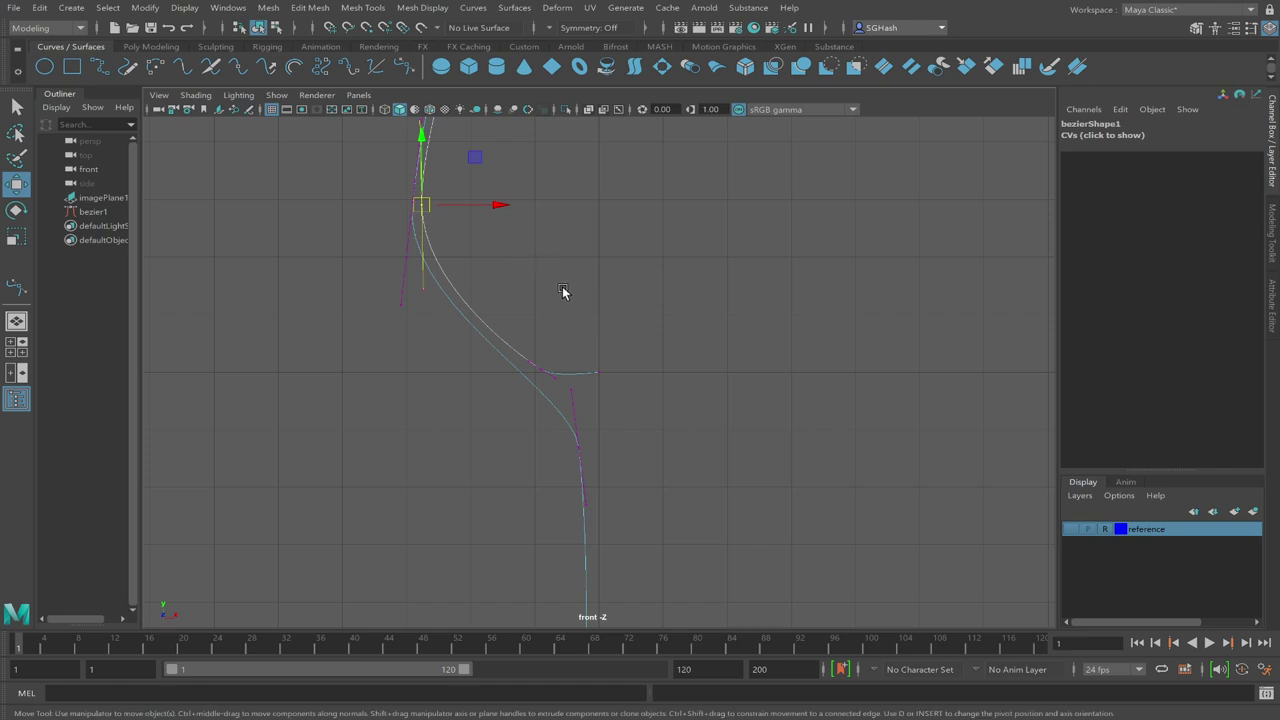
# Move the inner rim anchor closer to the outer wall and shorten the outer anchor's tangent handle to form a low rounded lip
pyautogui.press('a')
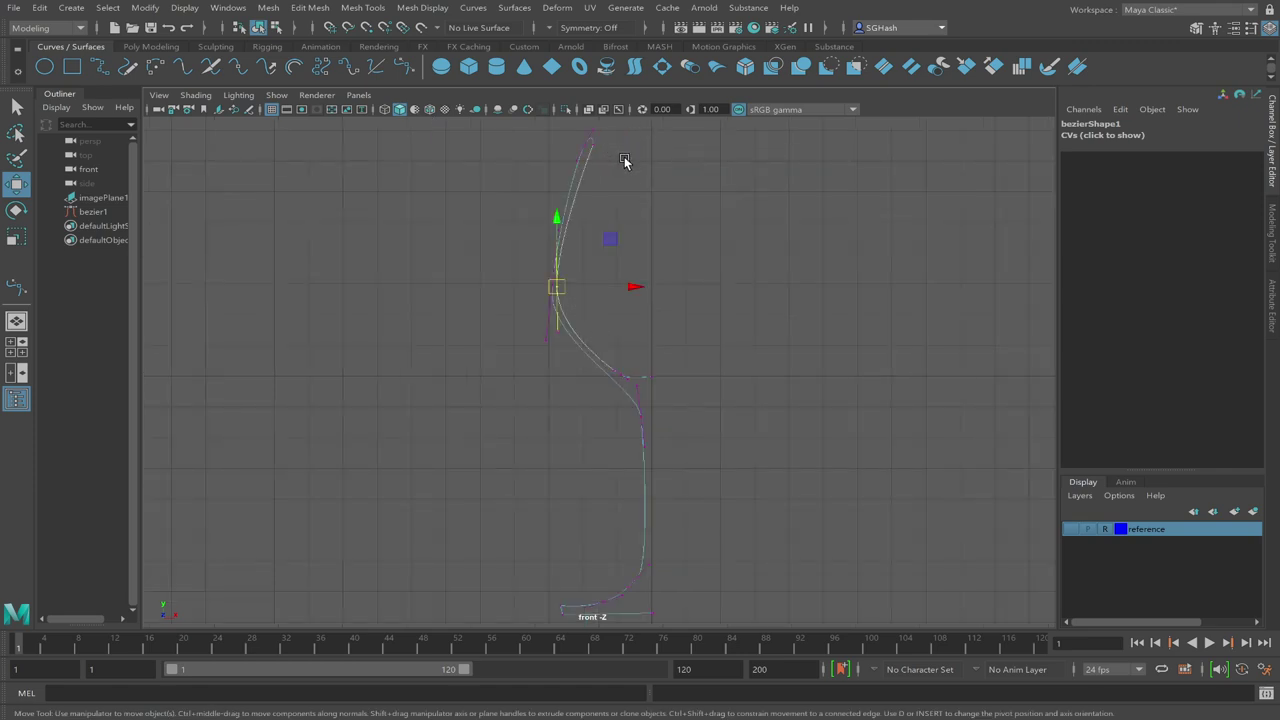
pyautogui.keyDown('ctrl'); pyautogui.keyDown('alt'); pyautogui.moveTo(561, 126); pyautogui.dragTo(658, 177); pyautogui.keyUp('alt'); pyautogui.keyUp('ctrl')
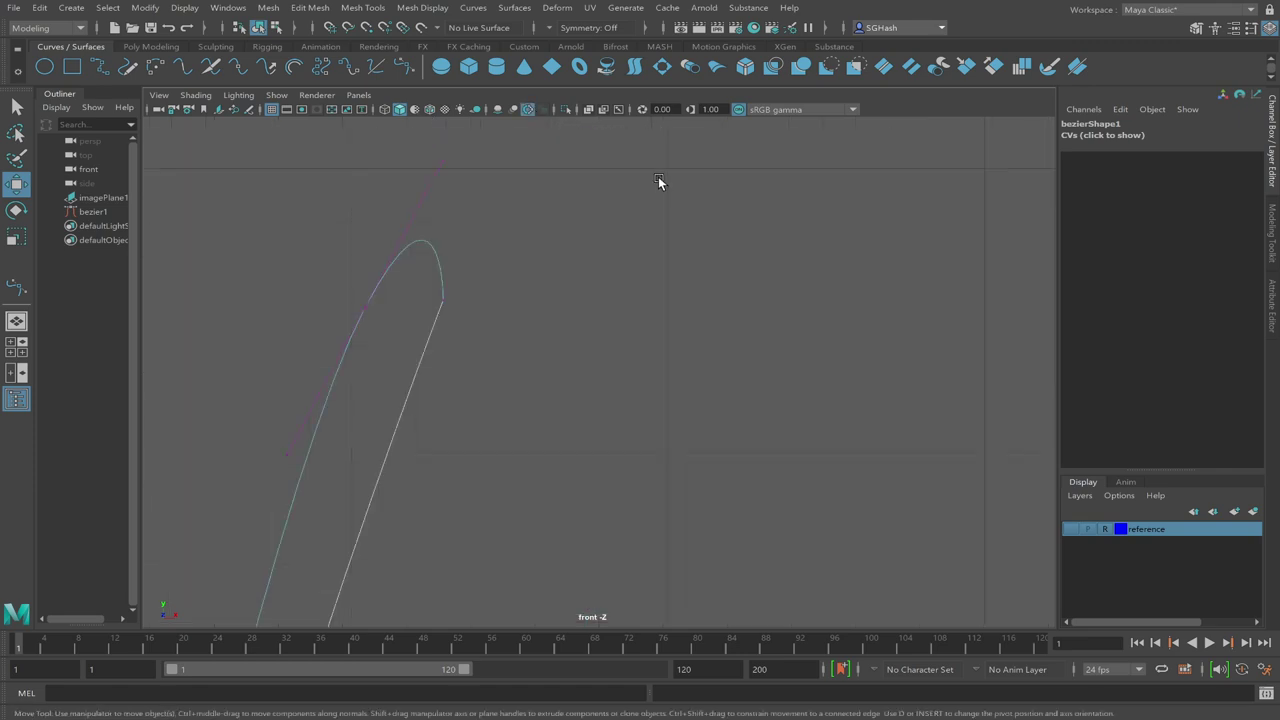
pyautogui.moveTo(414, 297); pyautogui.dragTo(524, 335)
pyautogui.moveTo(441, 302); pyautogui.dragTo(408, 310)
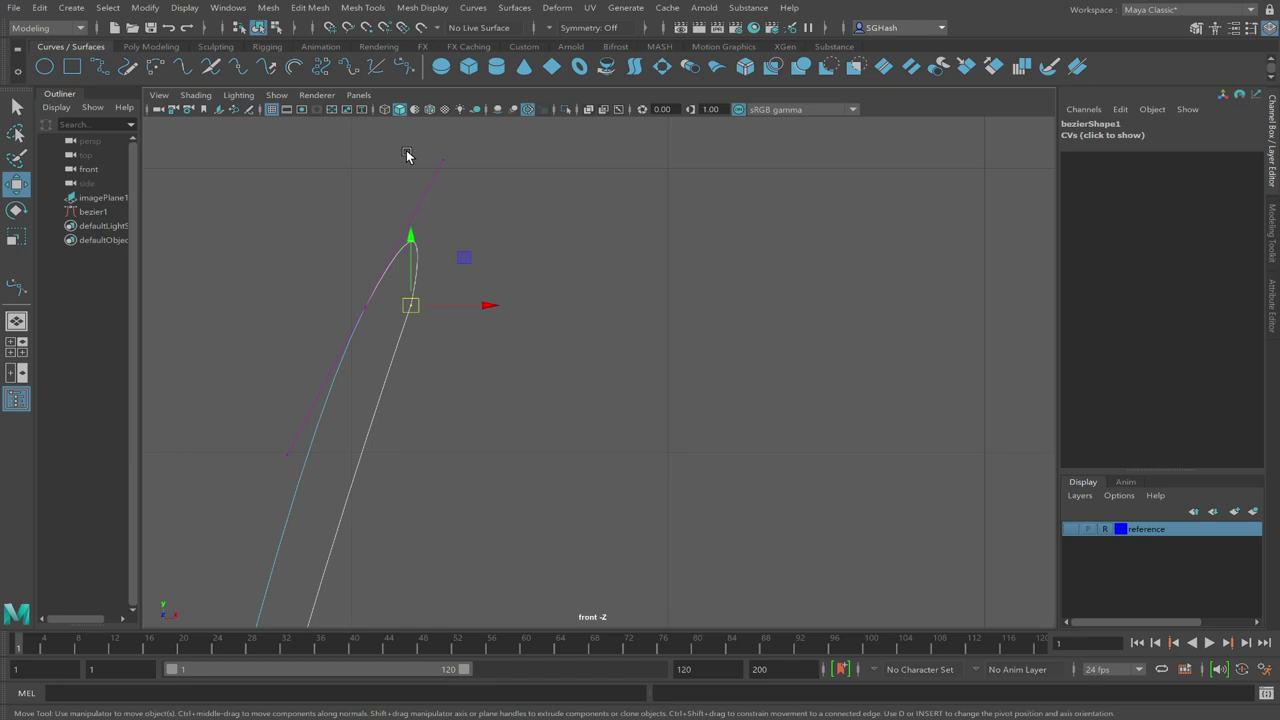
pyautogui.click(443, 160)
pyautogui.moveTo(444, 160); pyautogui.dragTo(394, 286)
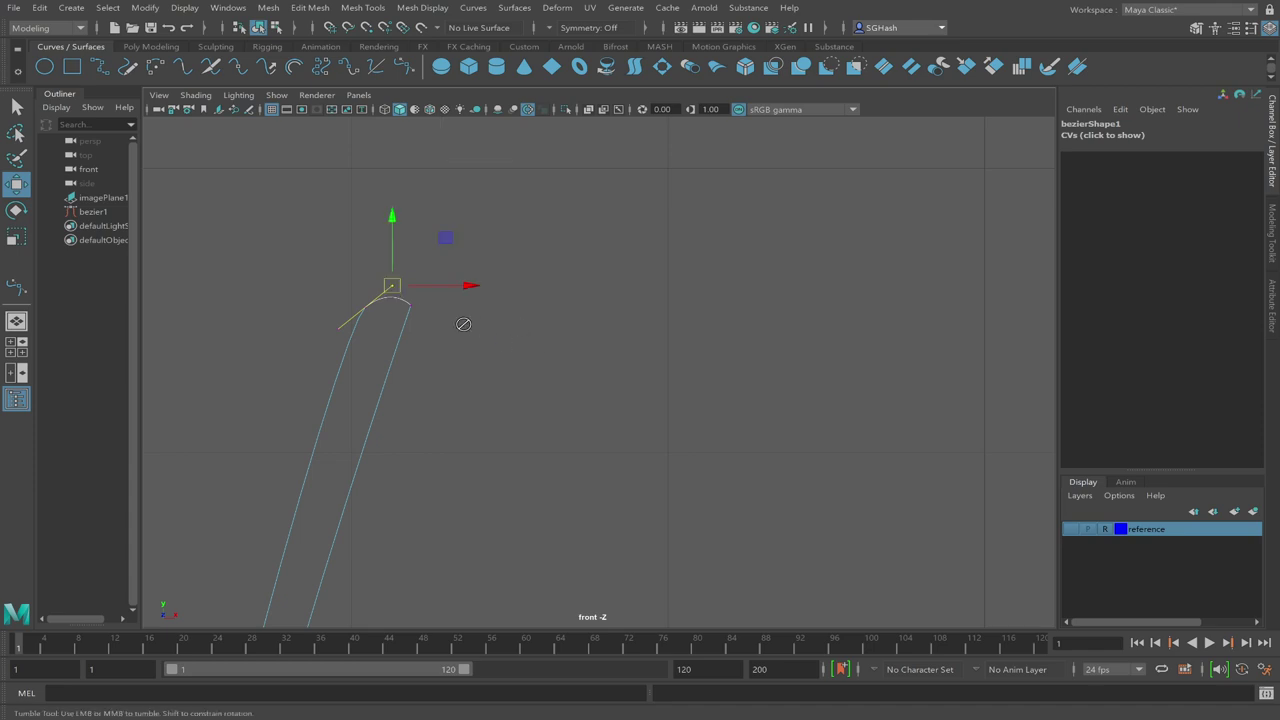
# Select the curve's end point at the bowl's inner bottom on the centre line
pyautogui.press('a')
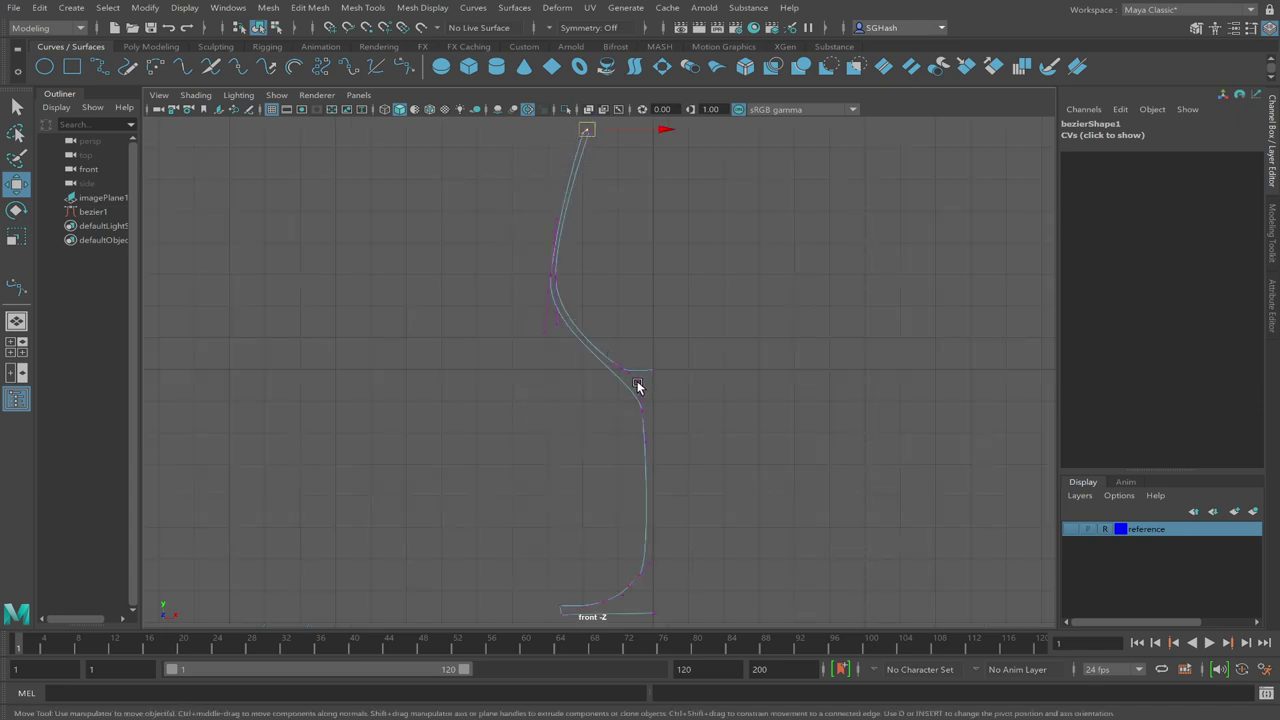
pyautogui.click(689, 464)
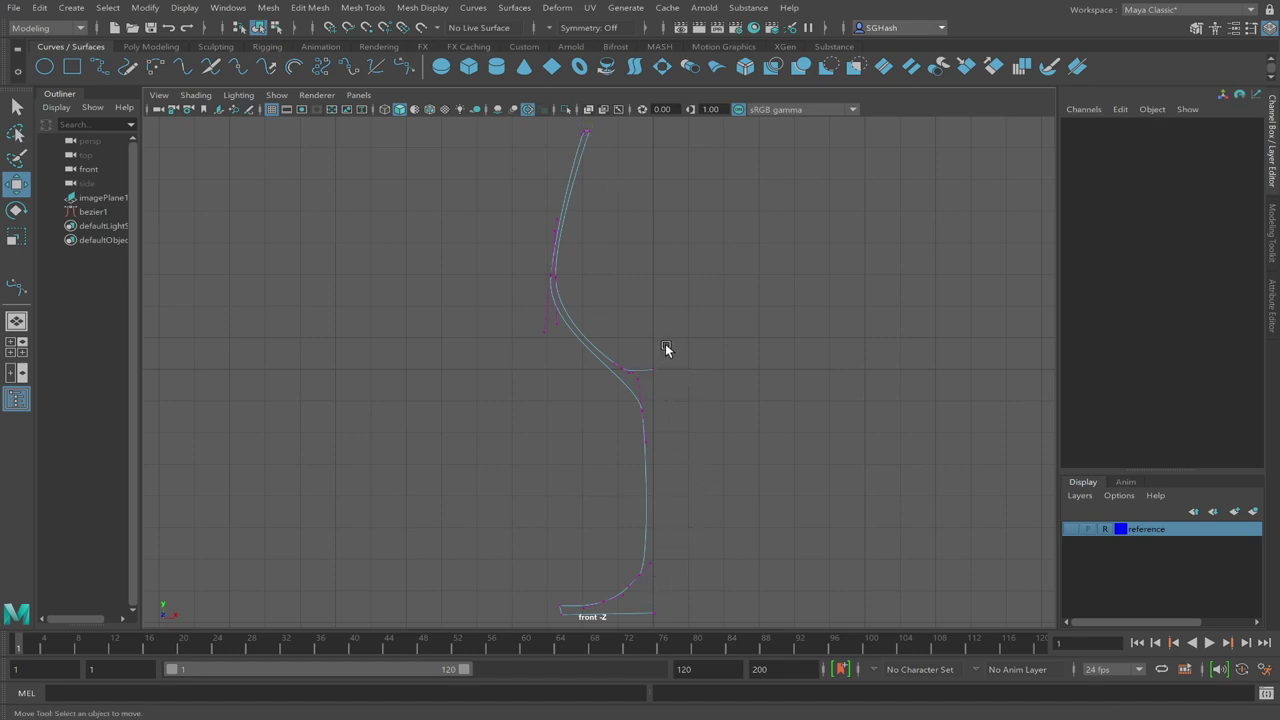
pyautogui.moveTo(667, 348); pyautogui.dragTo(663, 386)
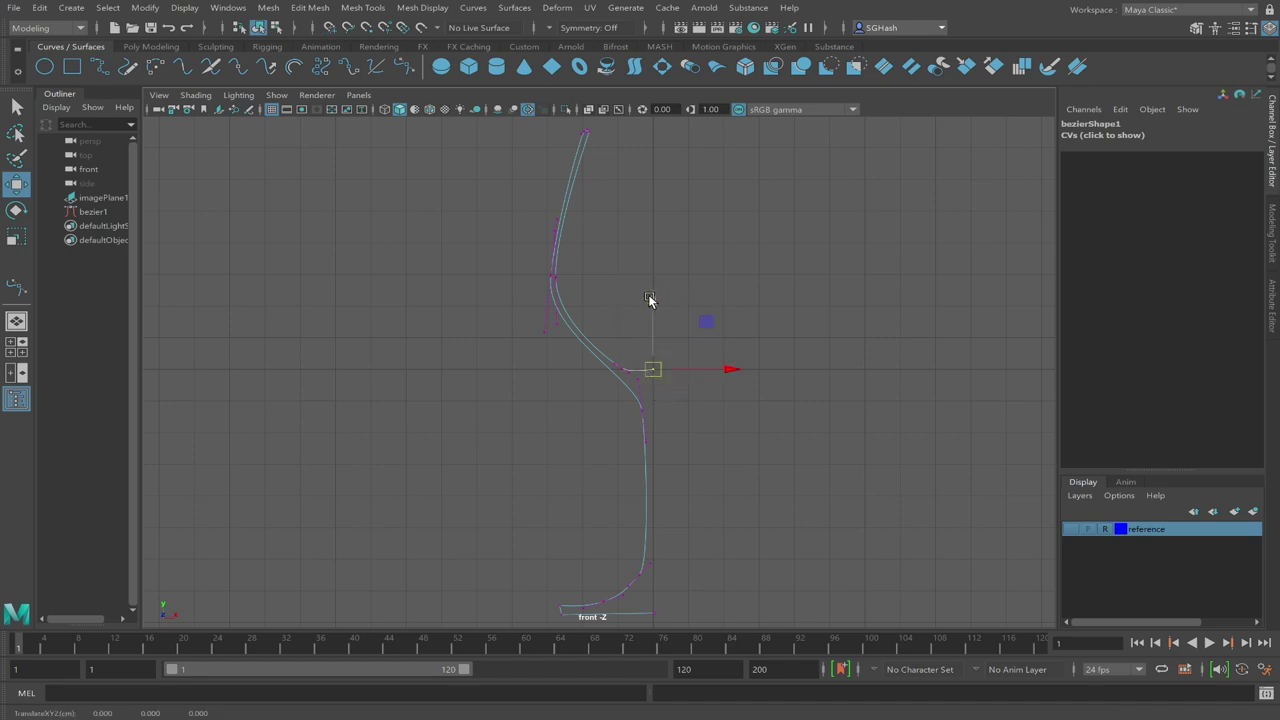
pyautogui.moveTo(654, 297); pyautogui.dragTo(652, 316)
pyautogui.hotkey('ctrl', 'z')
pyautogui.press('x')
pyautogui.press('x')
pyautogui.moveTo(655, 300); pyautogui.dragTo(655, 320)
pyautogui.hotkey('ctrl', 'z')
# Lower the bowl floor's end point slightly along the centre line, and adjust the base's end point vertically on the same line
pyautogui.click(653, 297)
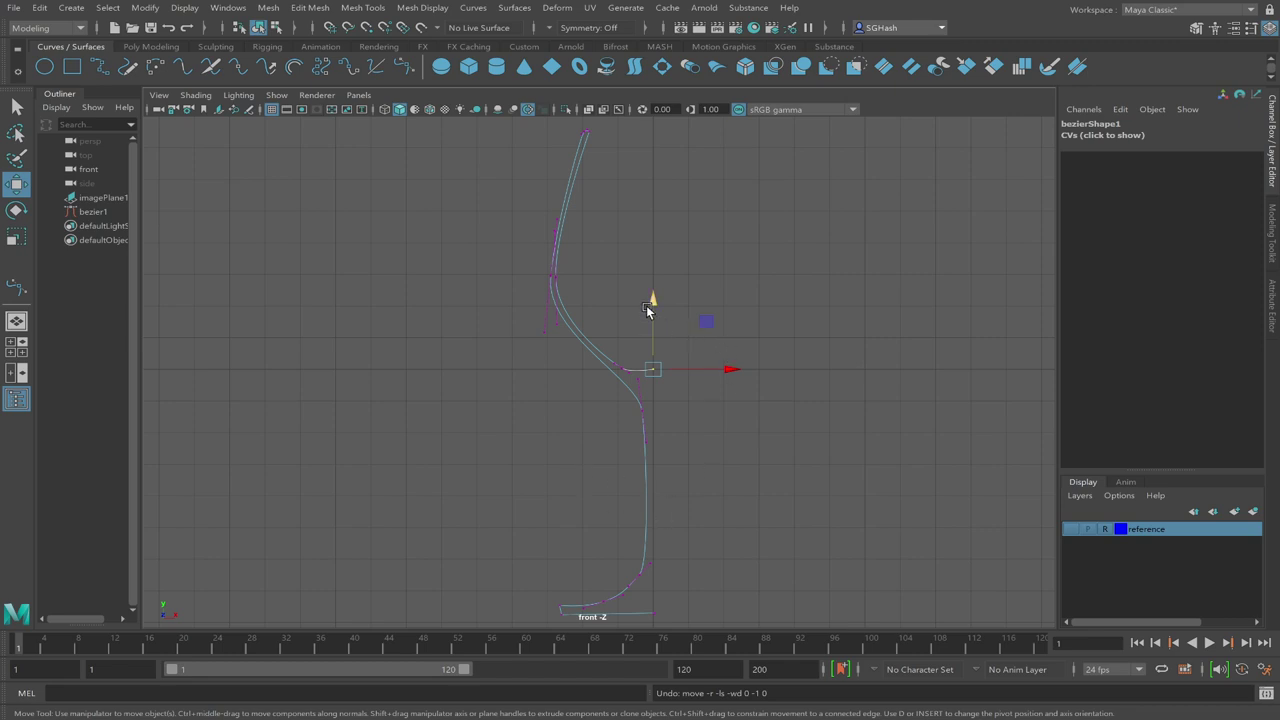
pyautogui.moveTo(651, 306); pyautogui.dragTo(651, 310)
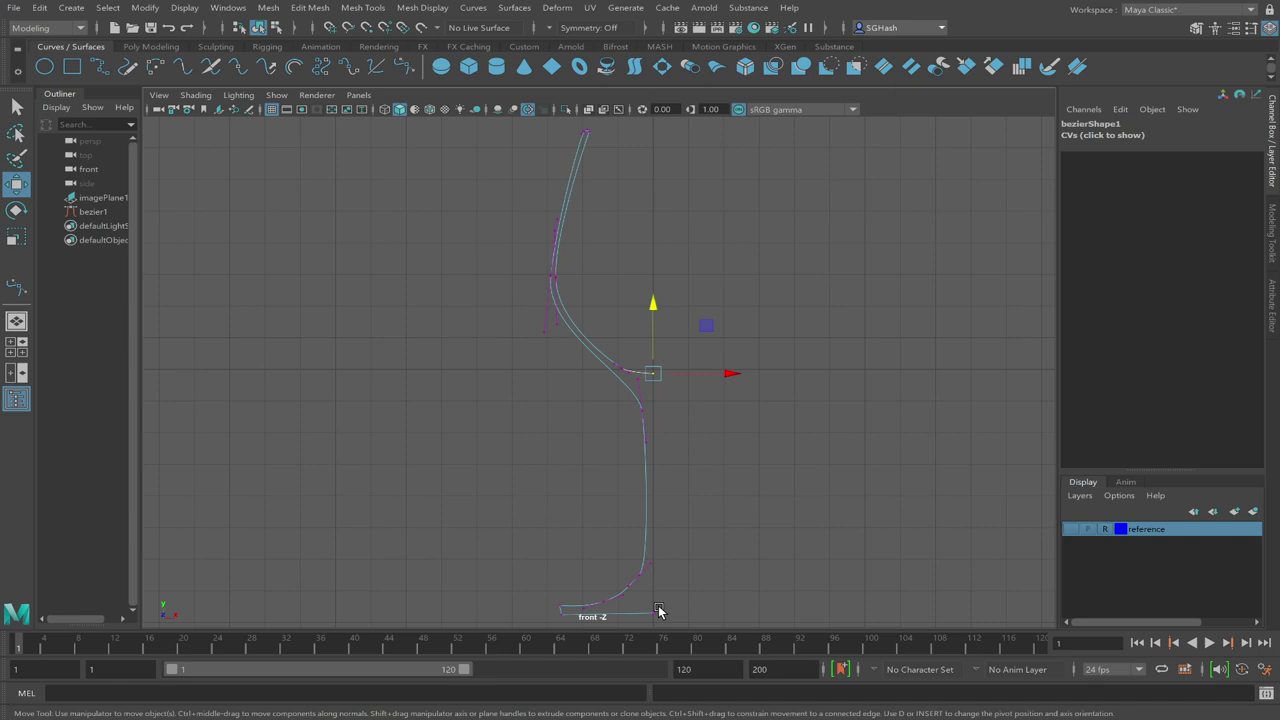
pyautogui.moveTo(657, 608)
pyautogui.mouseDown()
pyautogui.moveTo(645, 627)
pyautogui.moveTo(651, 613)
pyautogui.mouseUp()
pyautogui.press('x')
pyautogui.moveTo(654, 555); pyautogui.dragTo(655, 550)
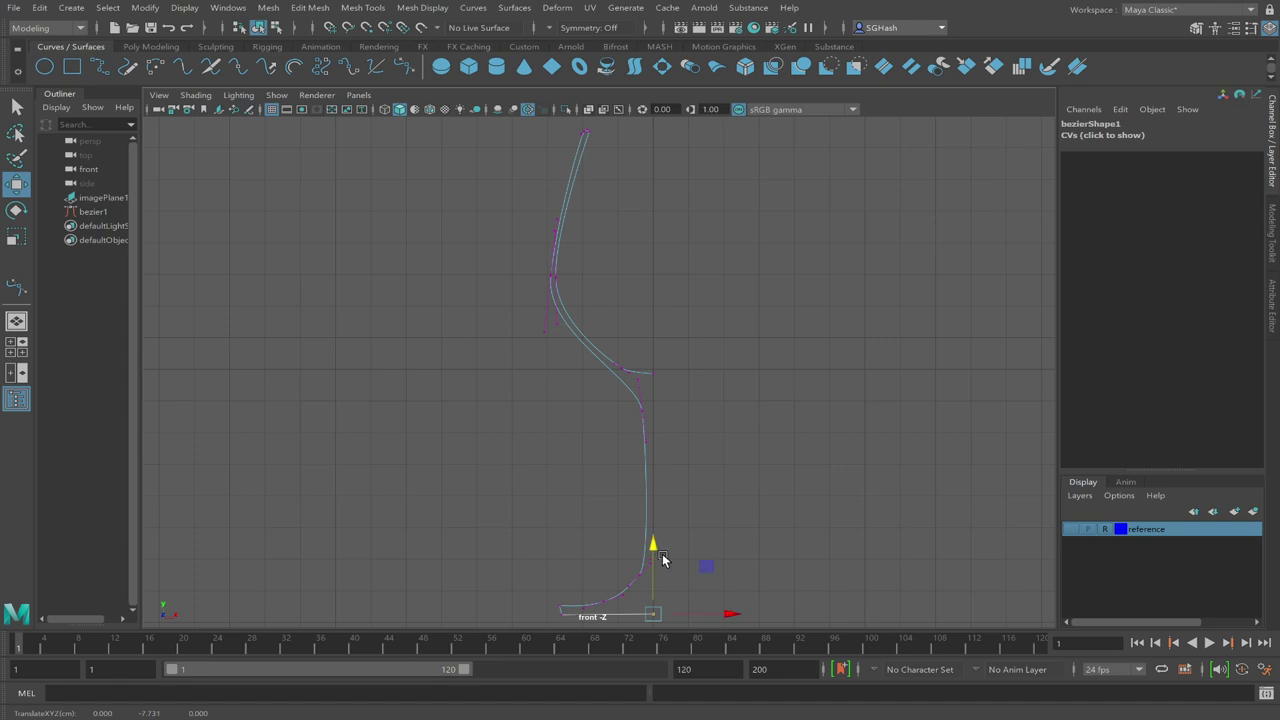
# Return to object mode with the whole profile curve selected and revolve it around the Y axis into a wine glass surface
pyautogui.scroll(-2, 703, 563)
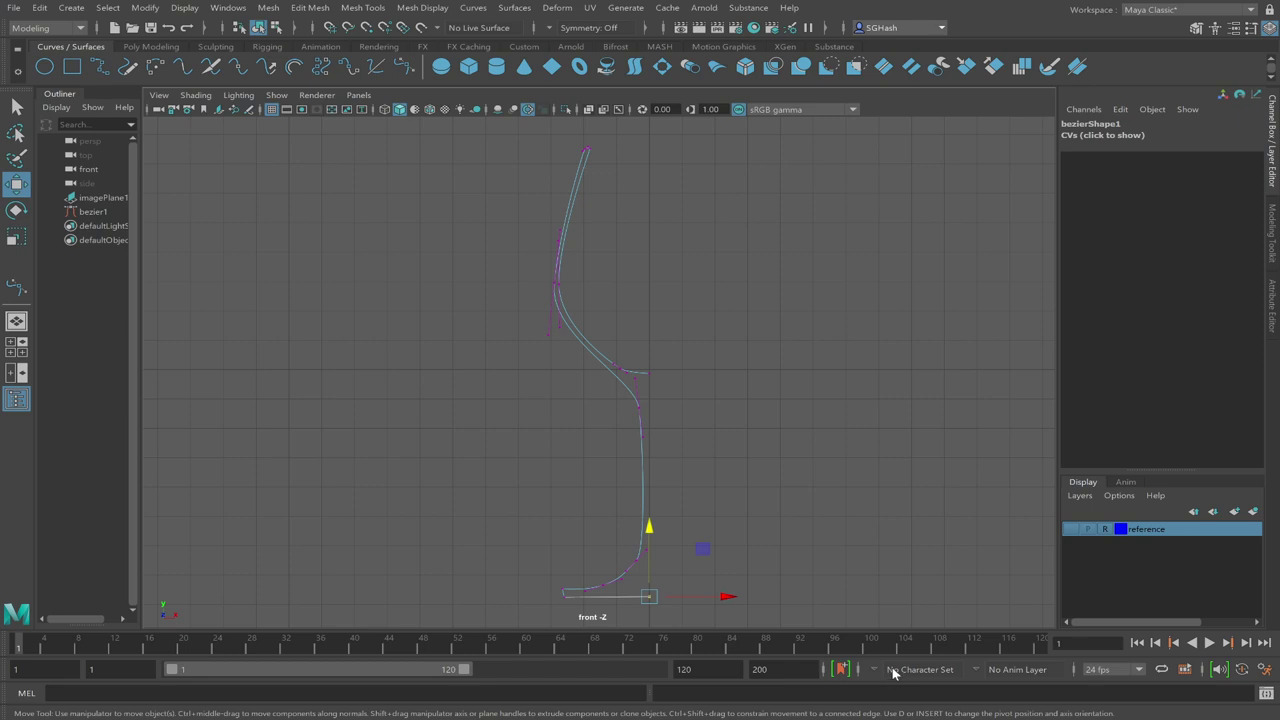
pyautogui.click(826, 471)
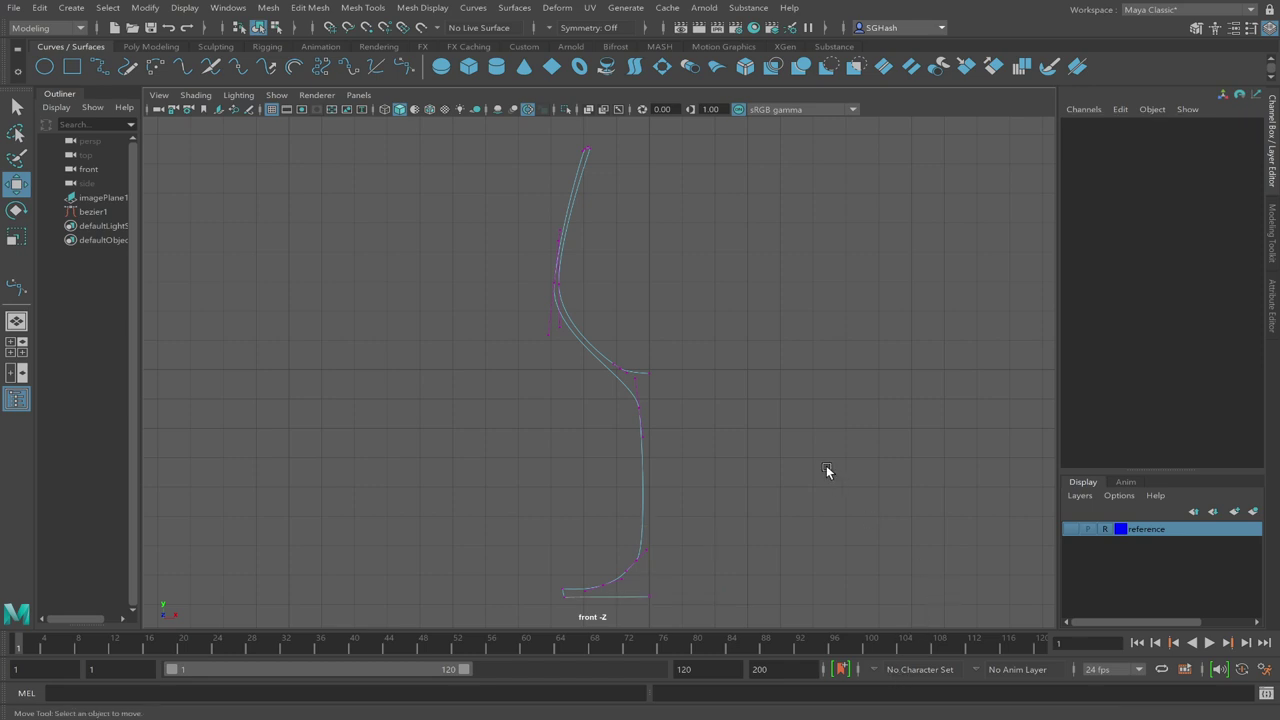
pyautogui.press('F8')
pyautogui.press('F8')
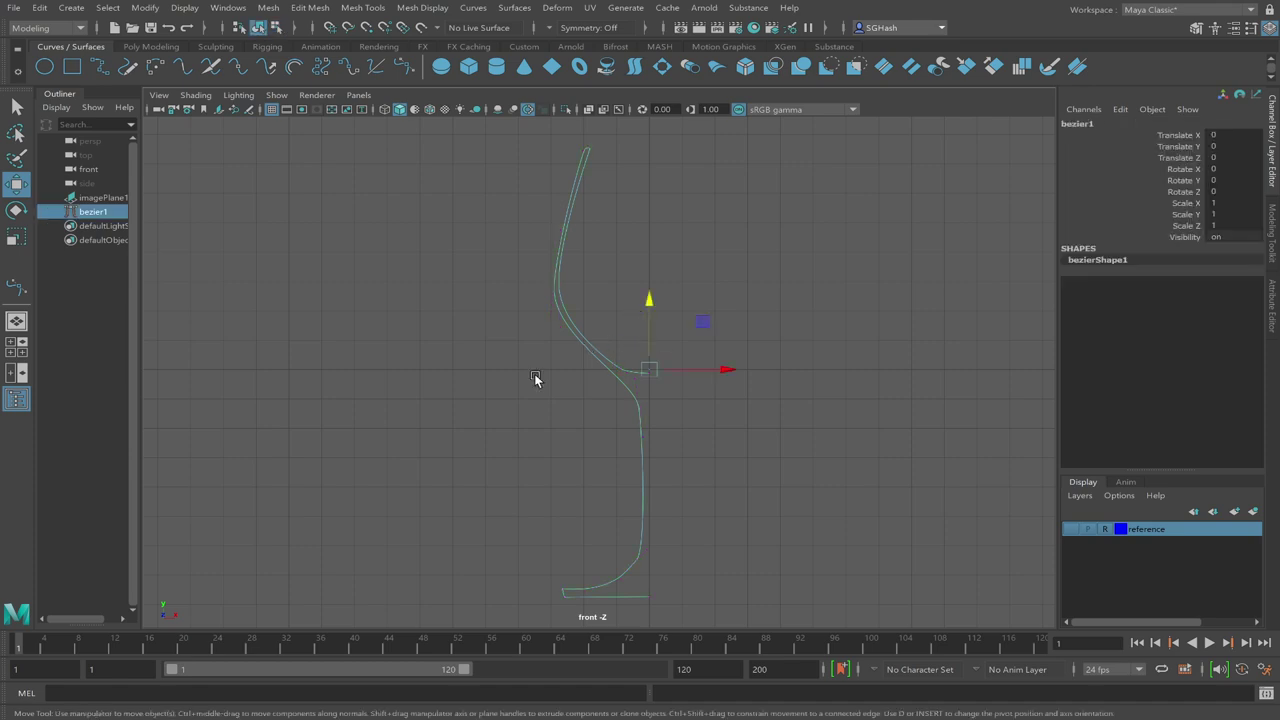
pyautogui.scroll(-1, 795, 355)
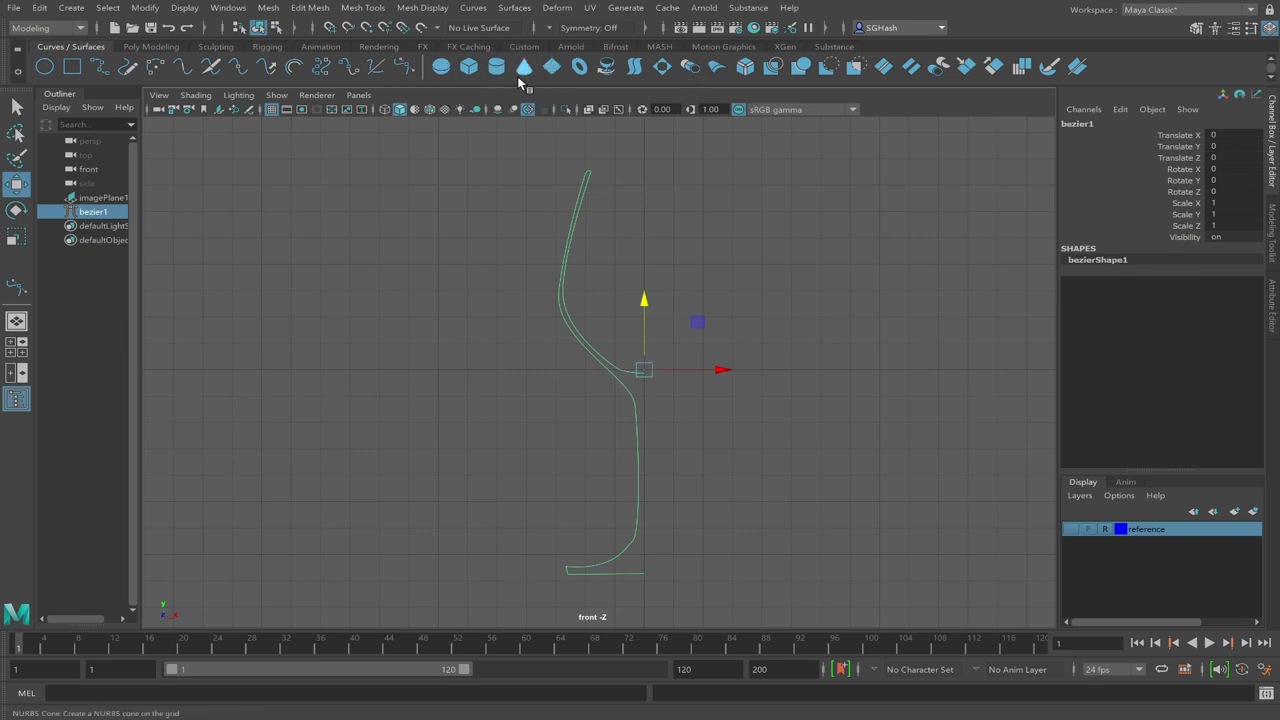
pyautogui.click(607, 68)
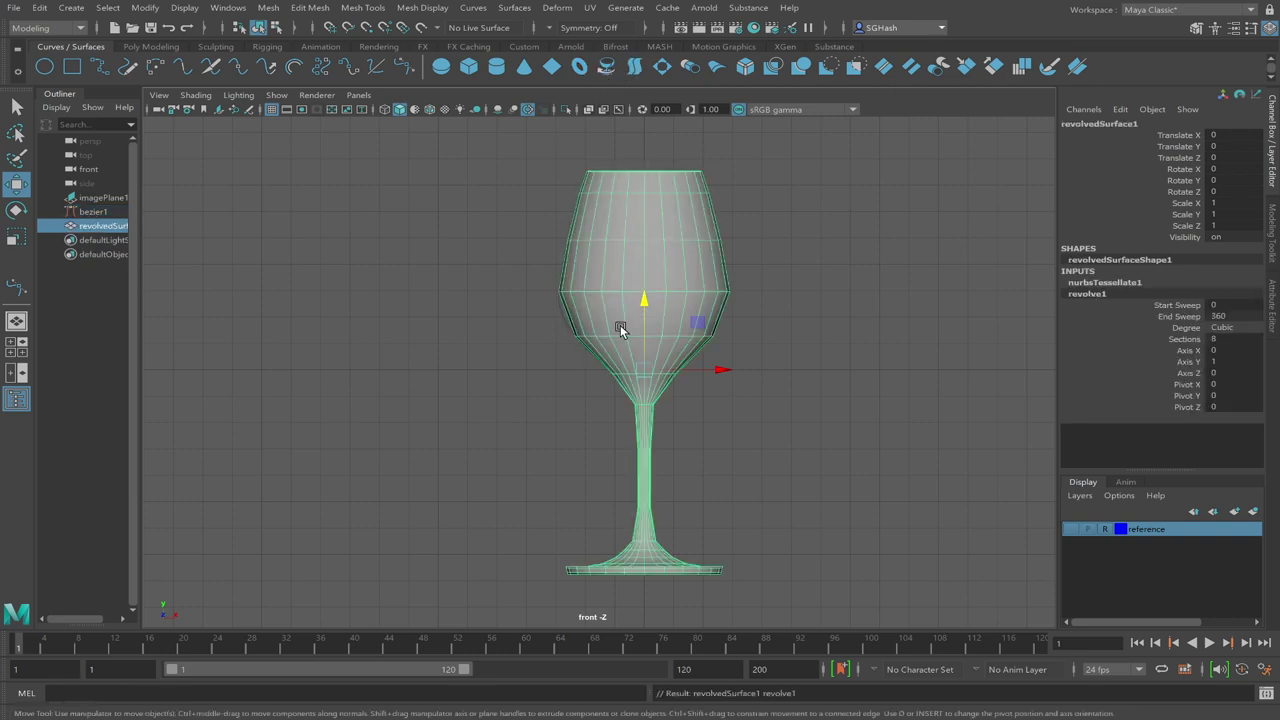
pyautogui.hotkey('ctrl', 'z')
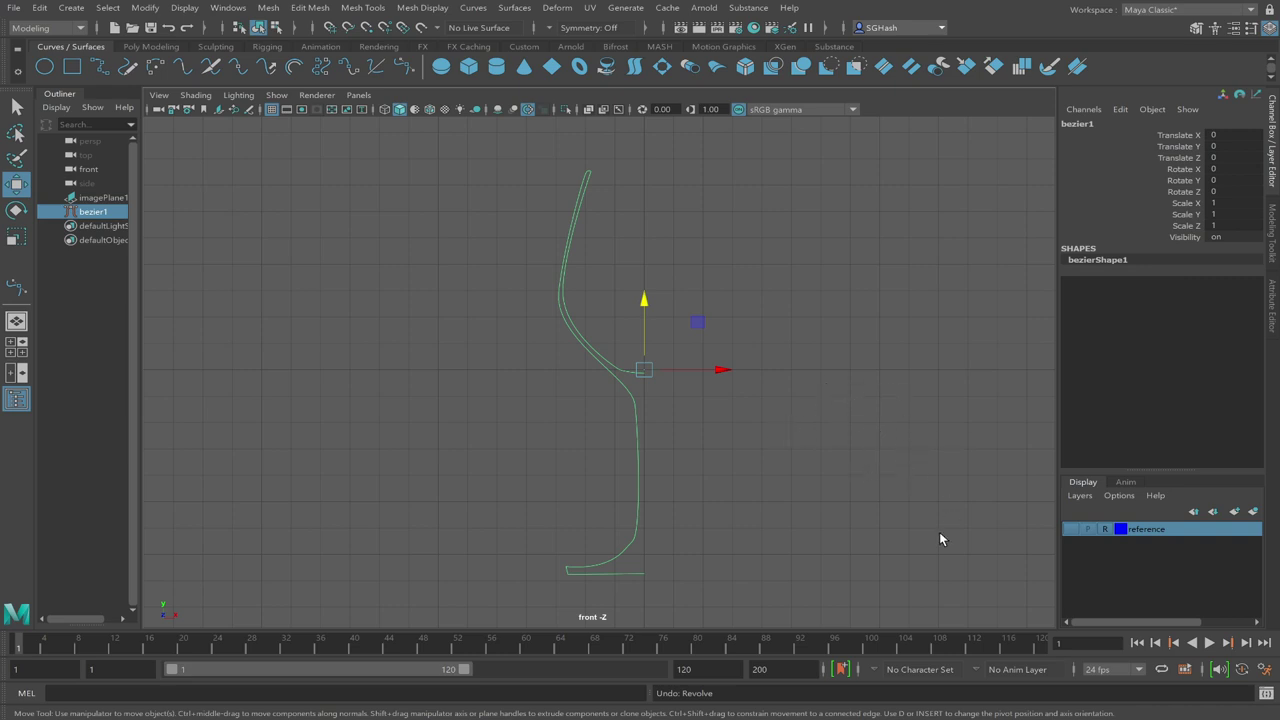
pyautogui.press('g')
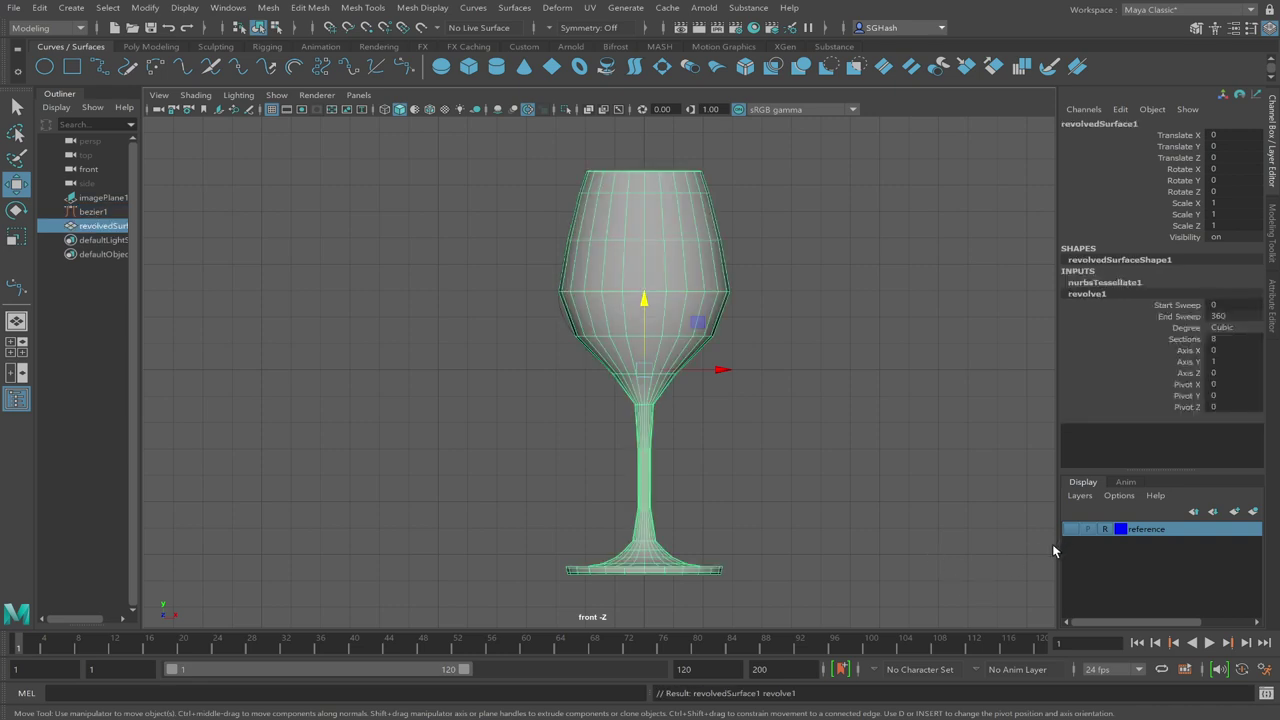
# Select the revolved glass and display it with smooth mesh preview, then deselect it to check its shape
pyautogui.click(784, 428)
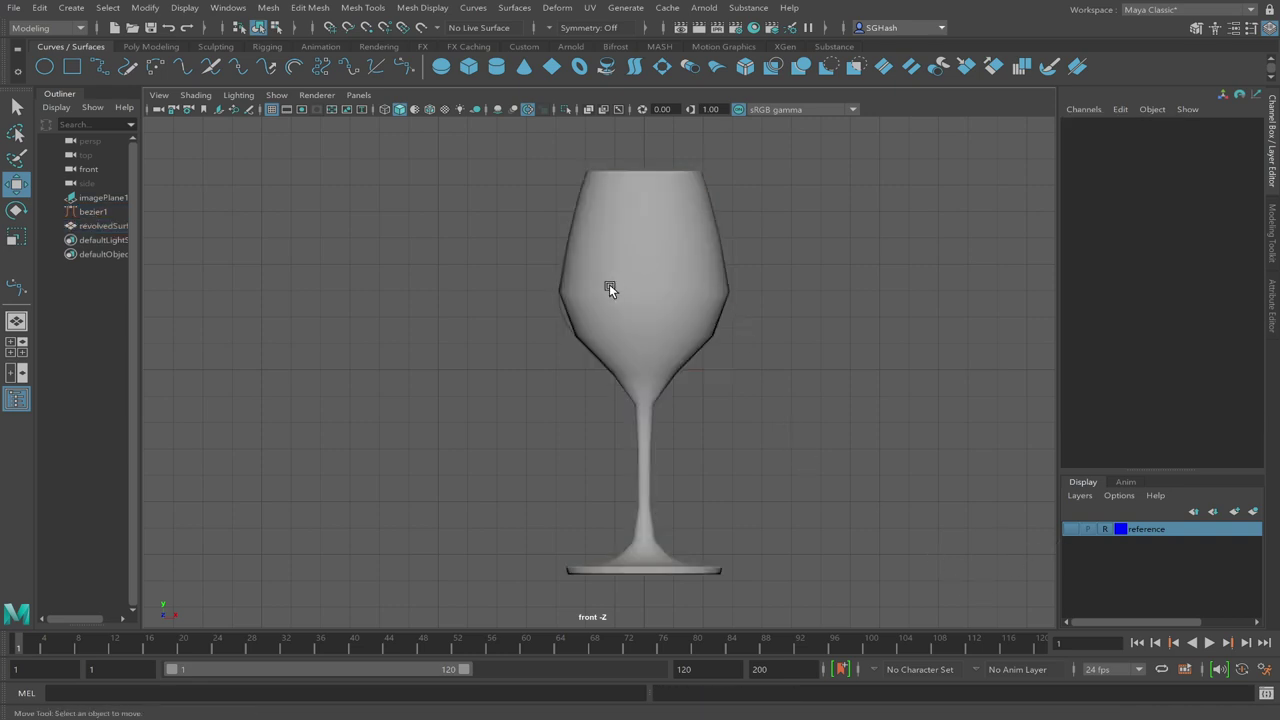
pyautogui.click(595, 308)
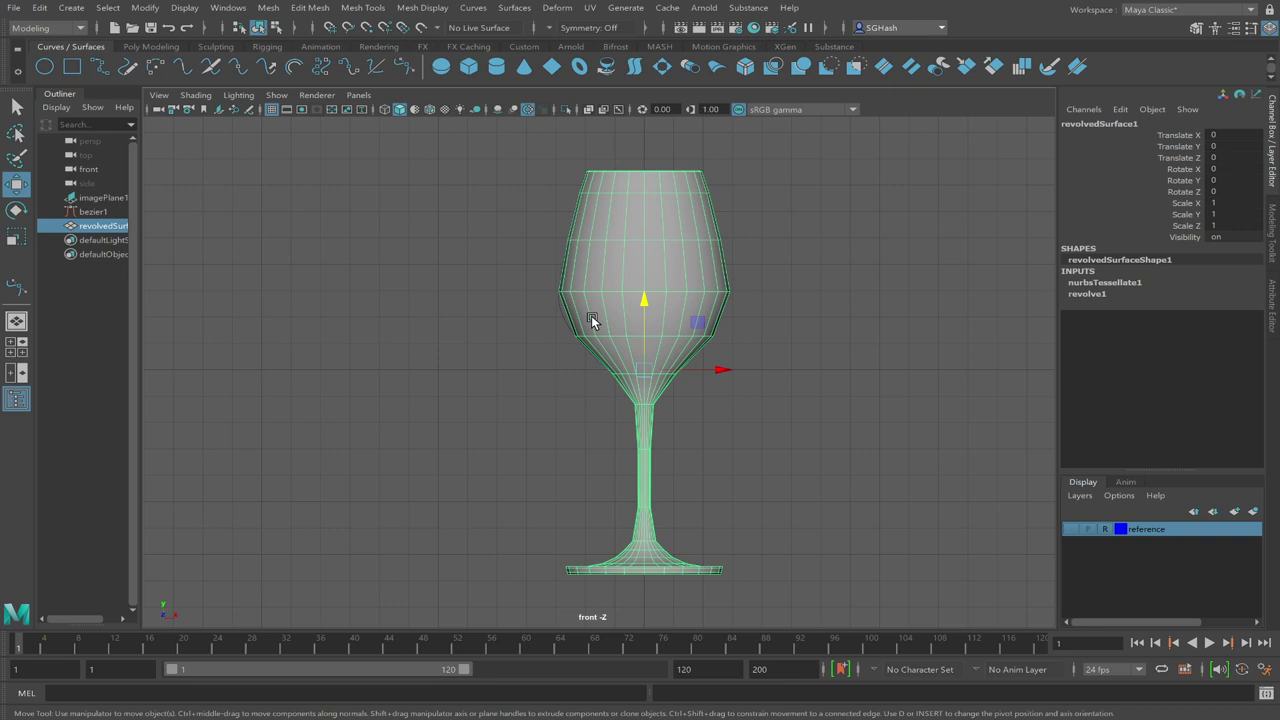
pyautogui.press('3')
pyautogui.click(730, 368)
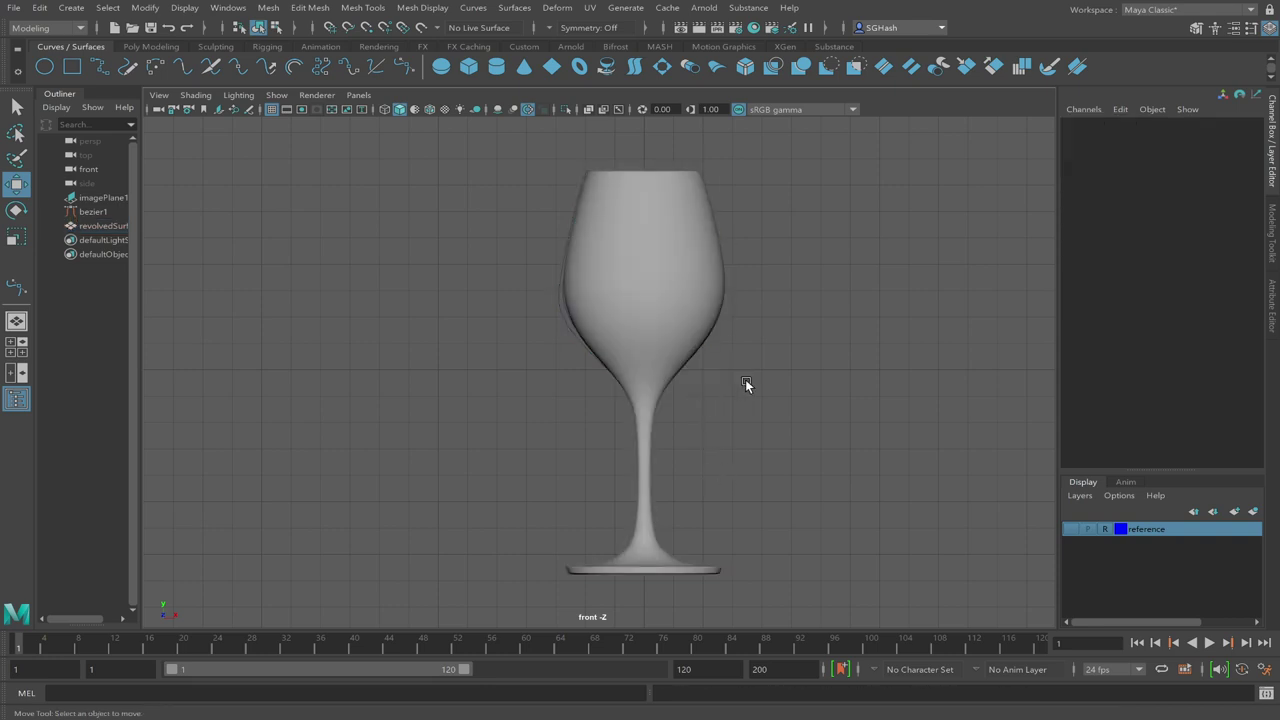
pyautogui.keyDown('alt'); pyautogui.moveTo(745, 379); pyautogui.dragTo(468, 359, button='right'); pyautogui.keyUp('alt')
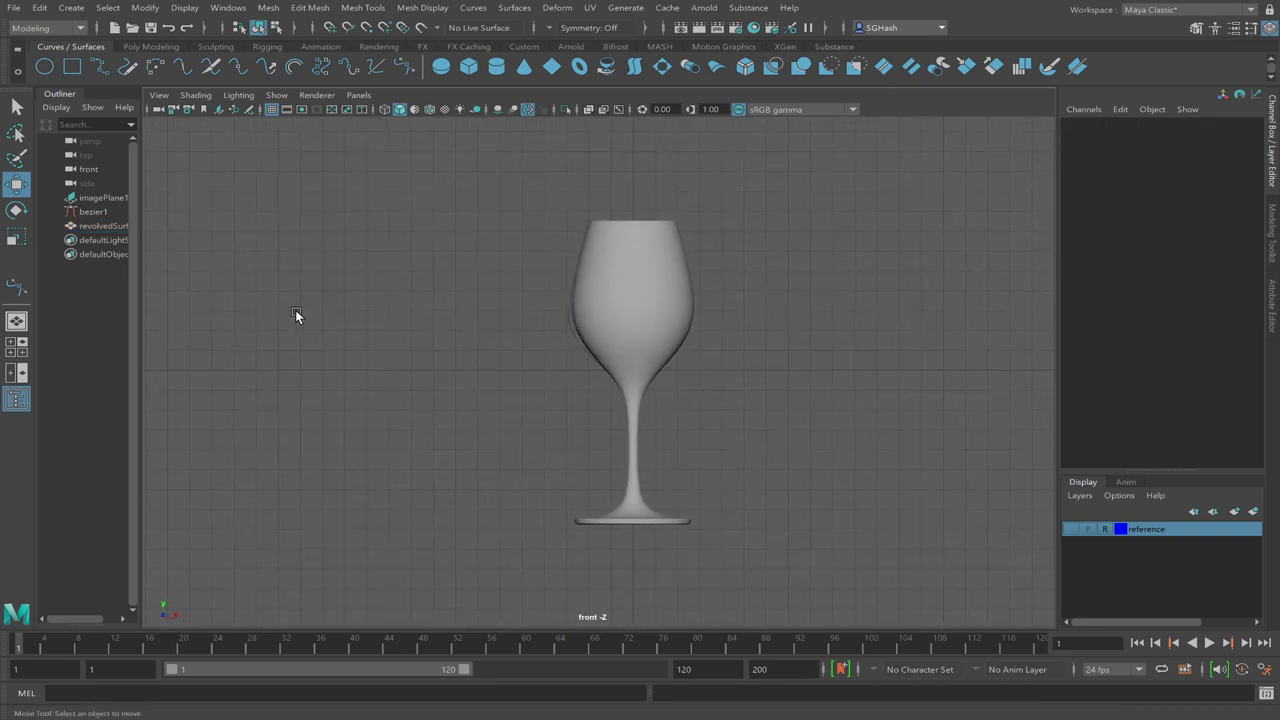
# Save the scene as Wine Glass.ma in the Fruitbowl Scene project's scenes folder
pyautogui.click(20, 12)
pyautogui.press('q')
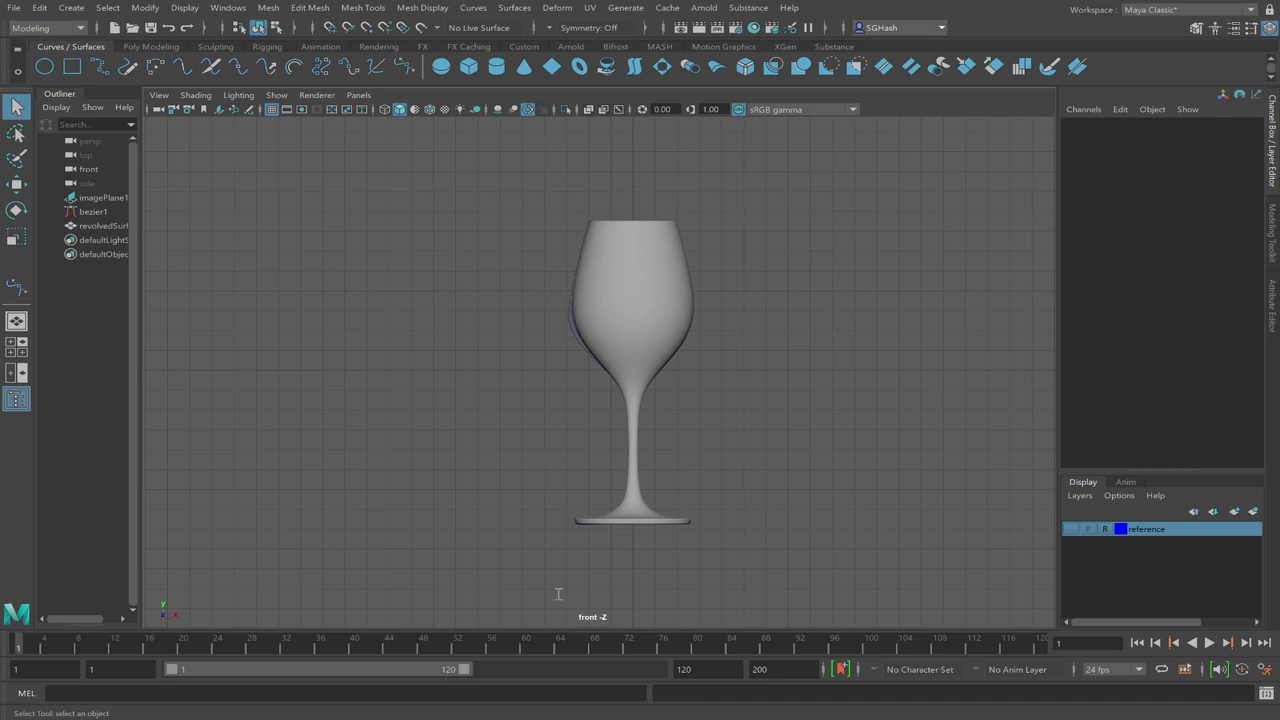
pyautogui.hotkey('ctrl', 's')
pyautogui.press('w')
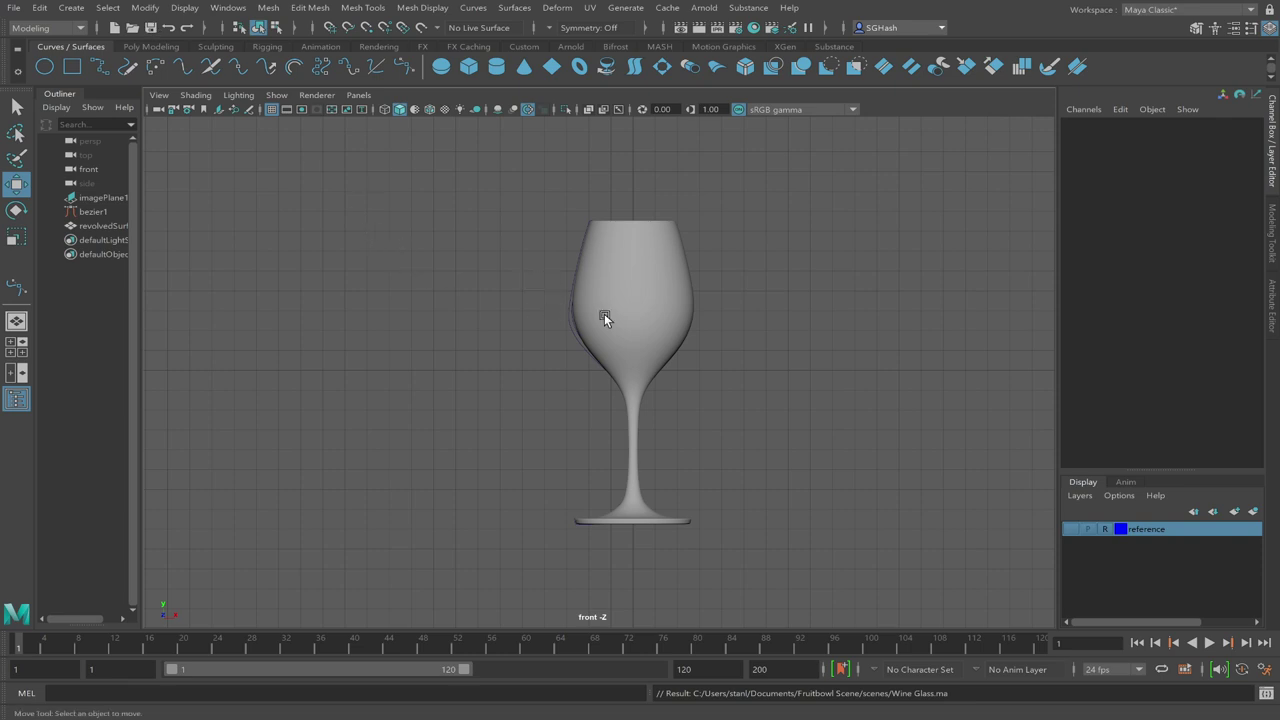
# Rename the revolved wine glass surface as wine
pyautogui.click(634, 303)
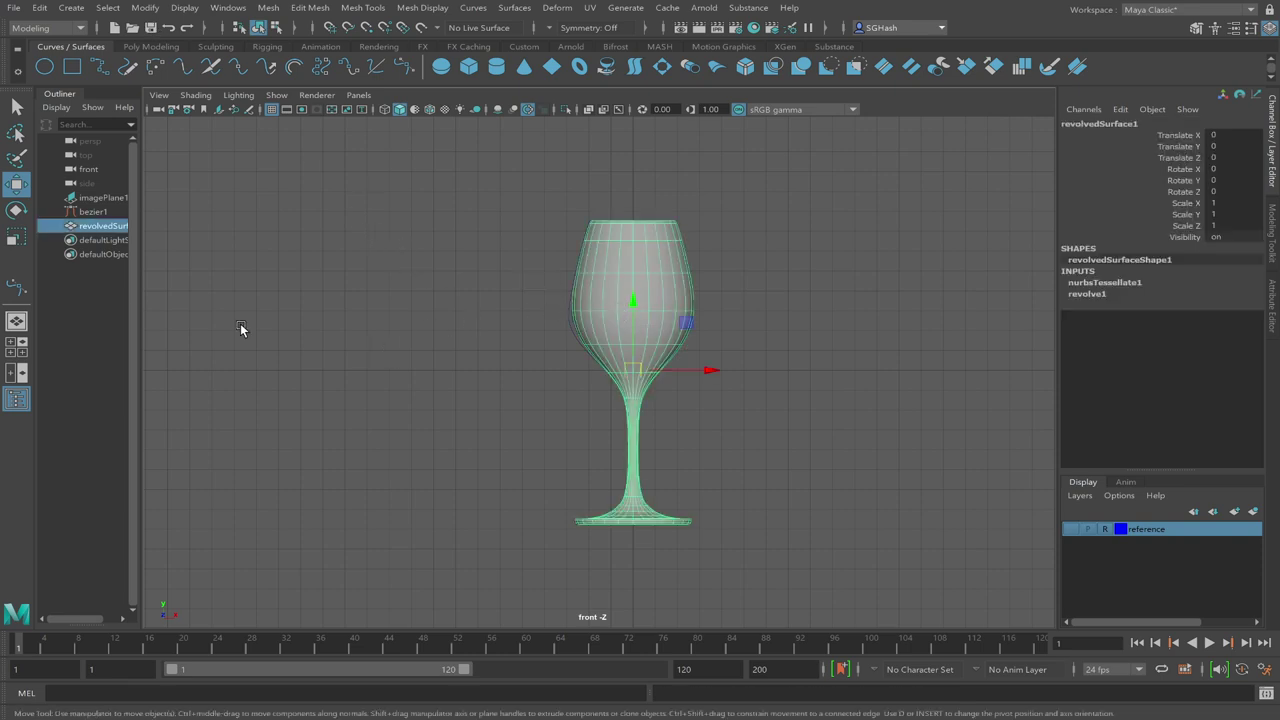
pyautogui.keyDown('shift'); pyautogui.click(100, 198); pyautogui.keyUp('shift')
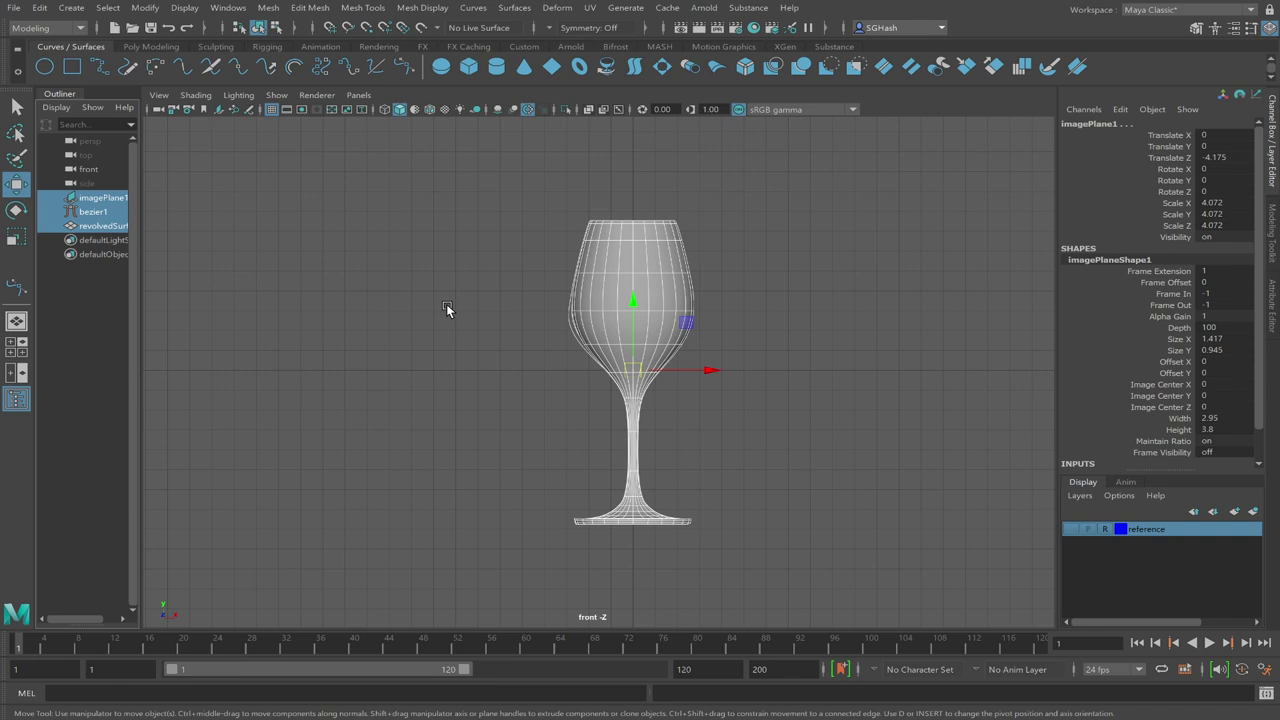
pyautogui.click(100, 226)
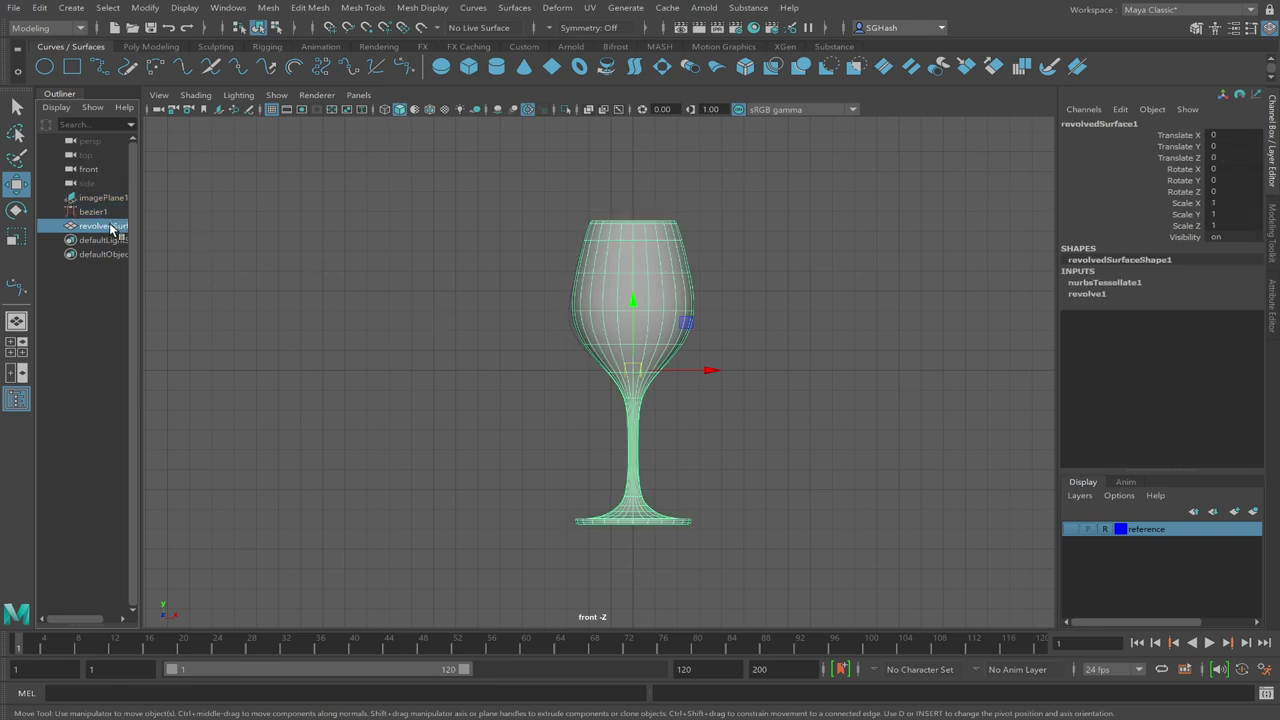
pyautogui.doubleClick(110, 226)
pyautogui.write('wine')
pyautogui.press('Return')
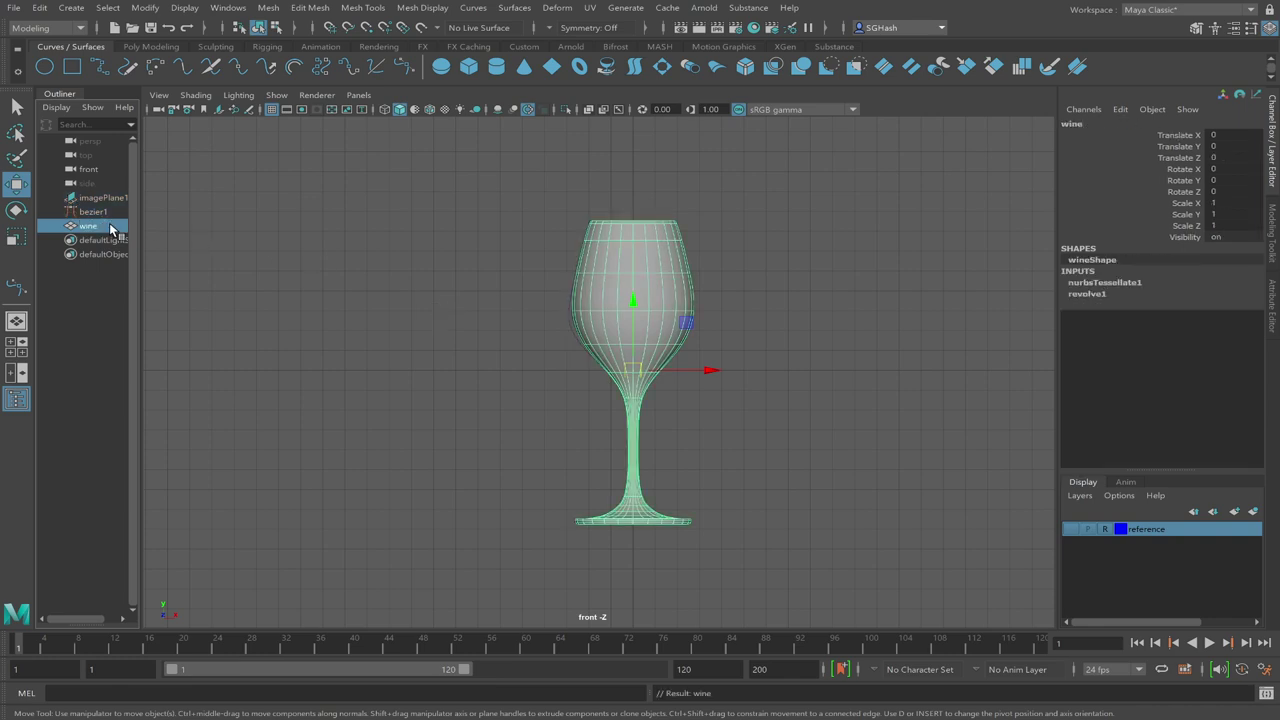
# Hide the wine glass and its Bezier profile curve, switch to the perspective view and clear the selection
pyautogui.click(406, 334)
pyautogui.click(655, 324)
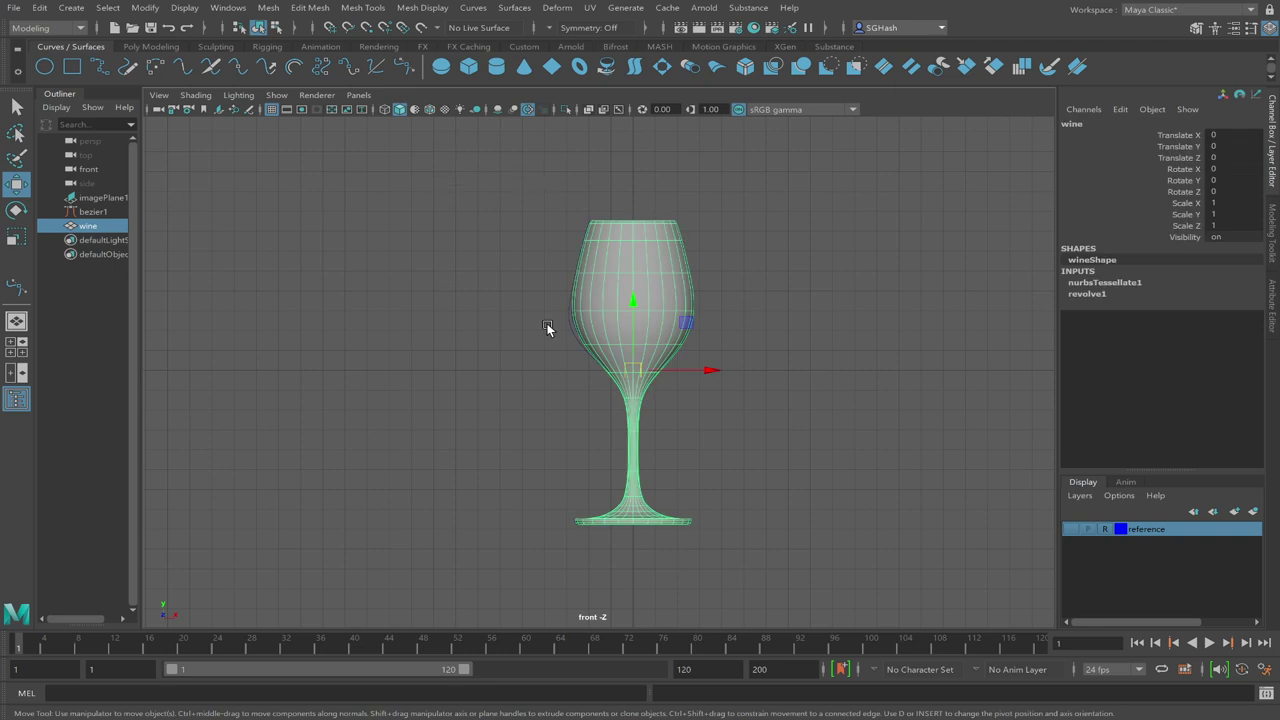
pyautogui.moveTo(450, 184); pyautogui.dragTo(863, 553)
pyautogui.press('h')
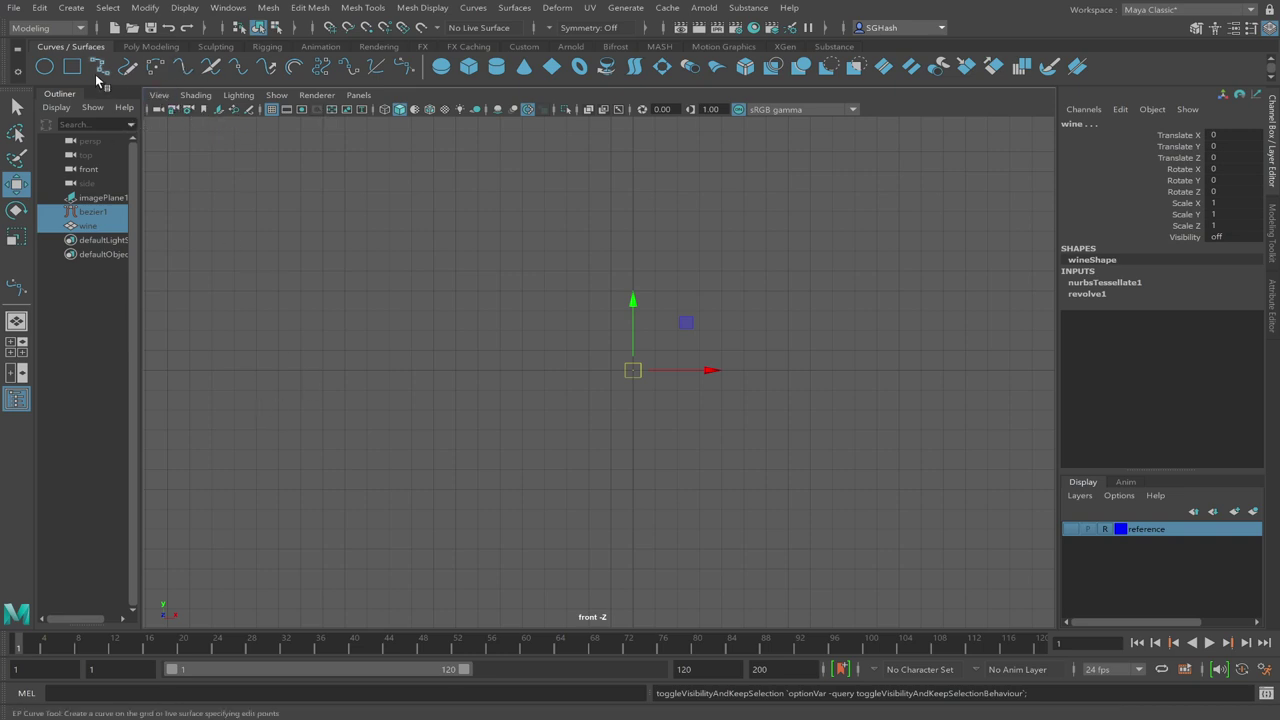
pyautogui.click(16, 321)
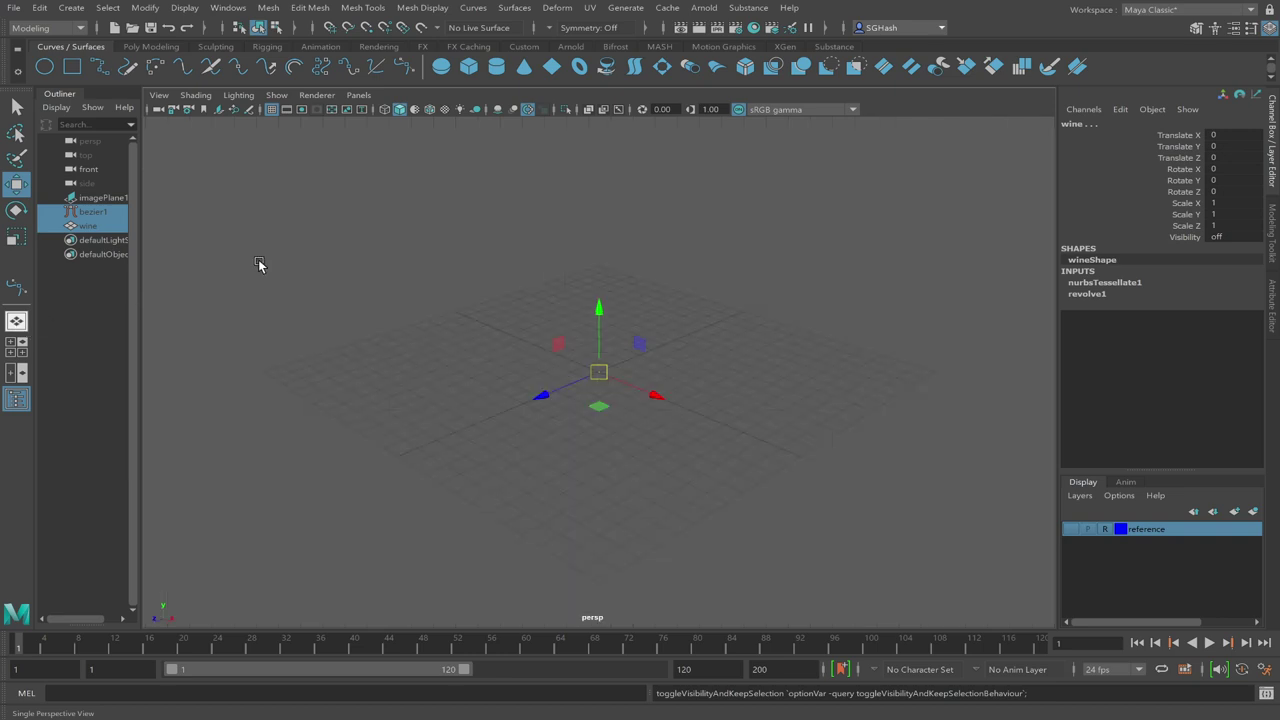
pyautogui.click(442, 355)
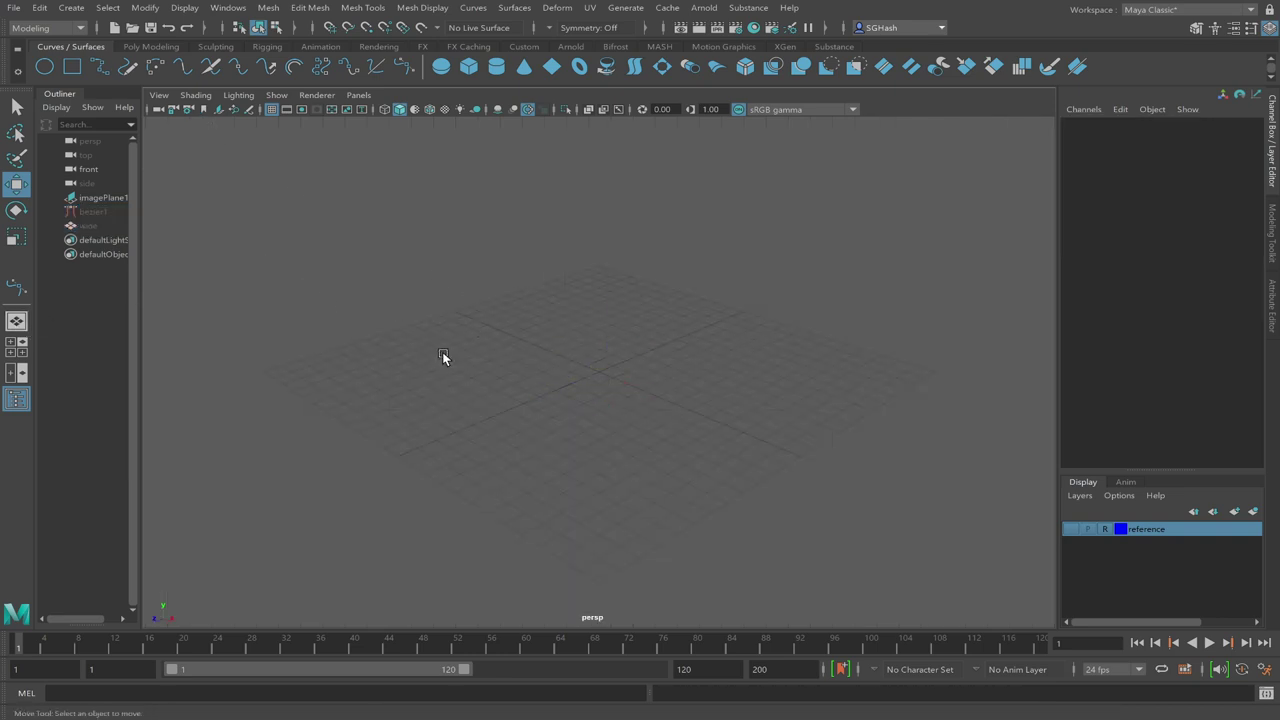
# Create a free image plane with Bottle.jpg as its image and move it back behind the grid's centre
pyautogui.click(81, 8)
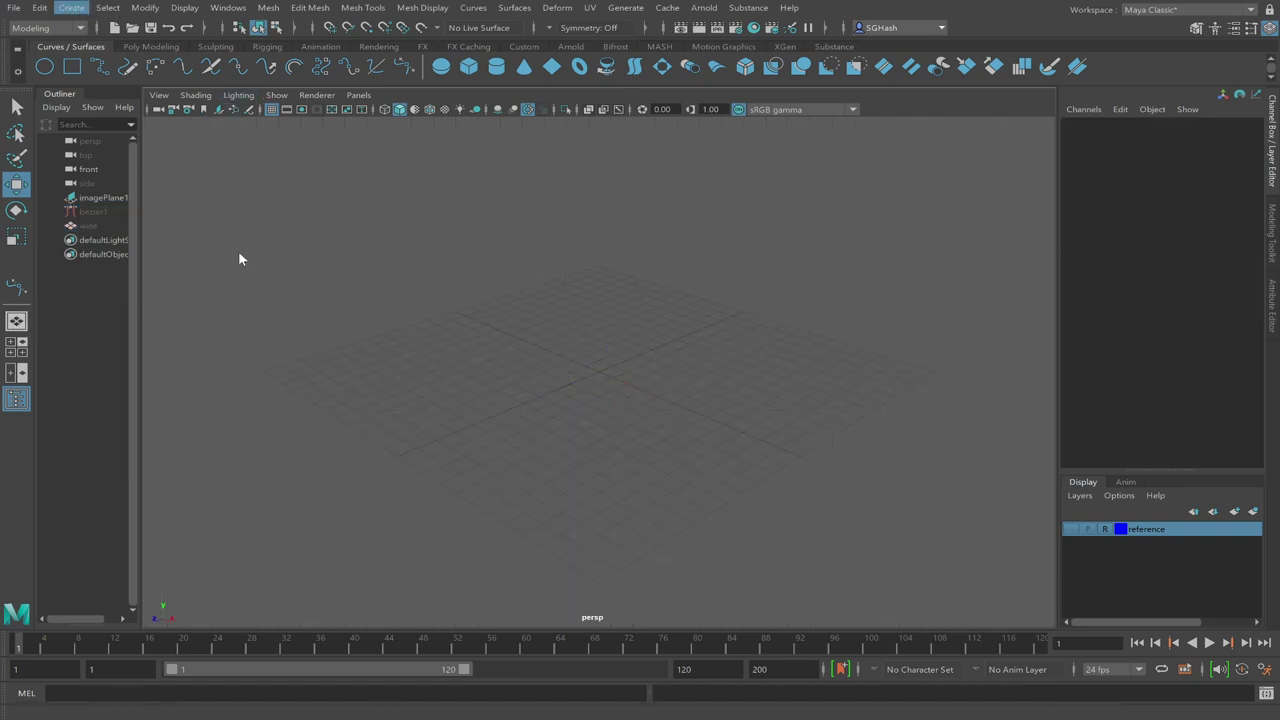
pyautogui.click(191, 200)
pyautogui.moveTo(540, 402); pyautogui.dragTo(715, 334)
pyautogui.hotkey('ctrl', 'a')
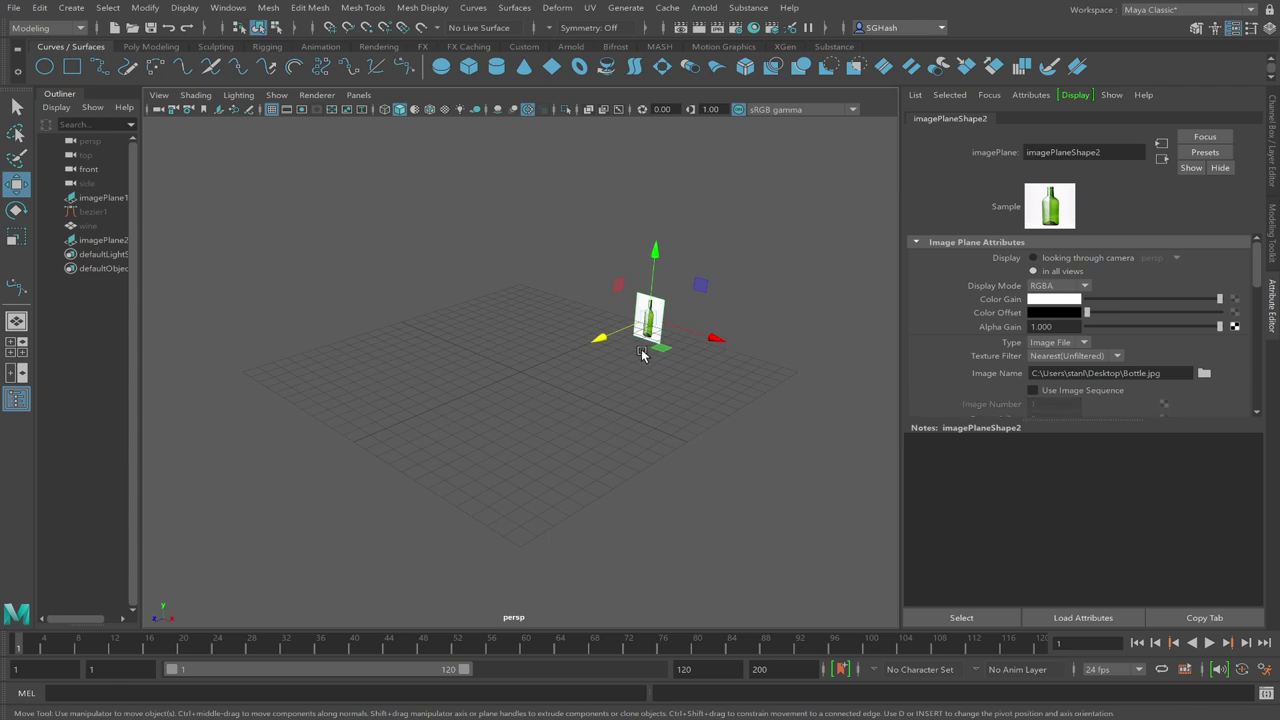
# Scale the bottle image plane up uniformly until it stands well above the grid, then deselect it
pyautogui.press('r')
pyautogui.moveTo(674, 342); pyautogui.dragTo(700, 340)
pyautogui.click(582, 447)
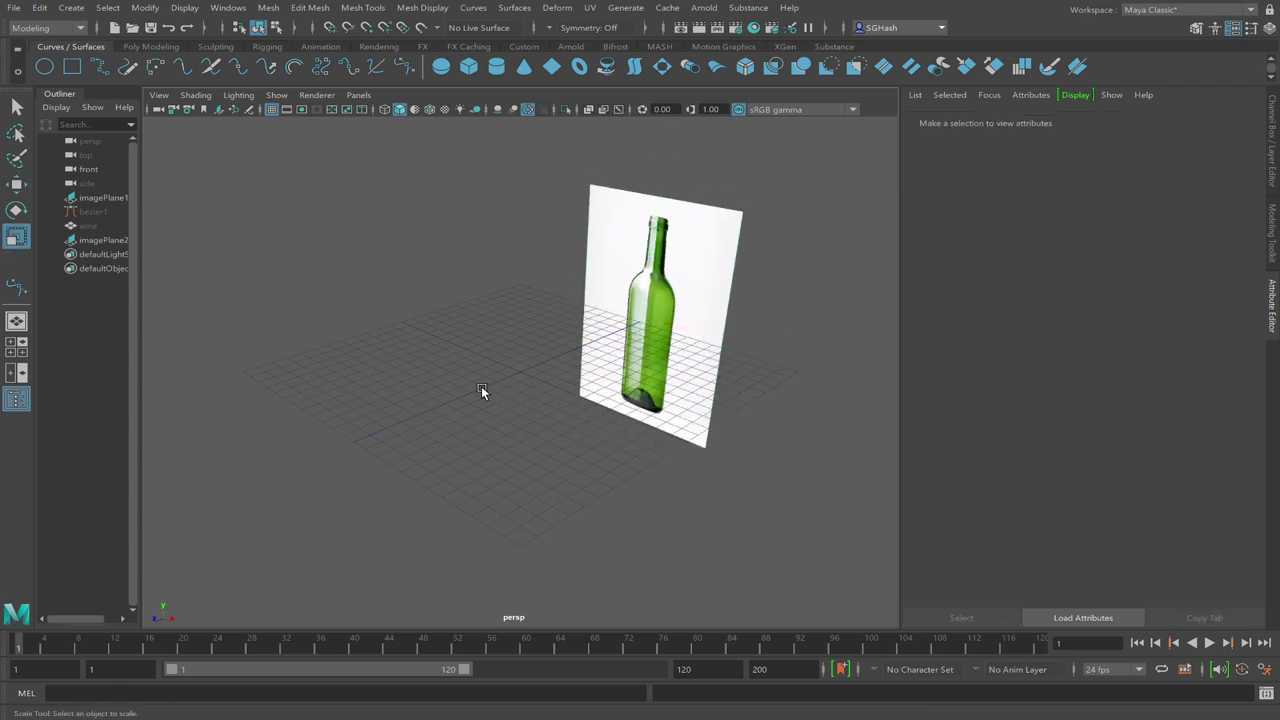
# Reposition the bottle image plane along the Z axis and check its placement in the full-size front view
pyautogui.keyDown('alt'); pyautogui.moveTo(481, 386); pyautogui.dragTo(578, 334); pyautogui.keyUp('alt')
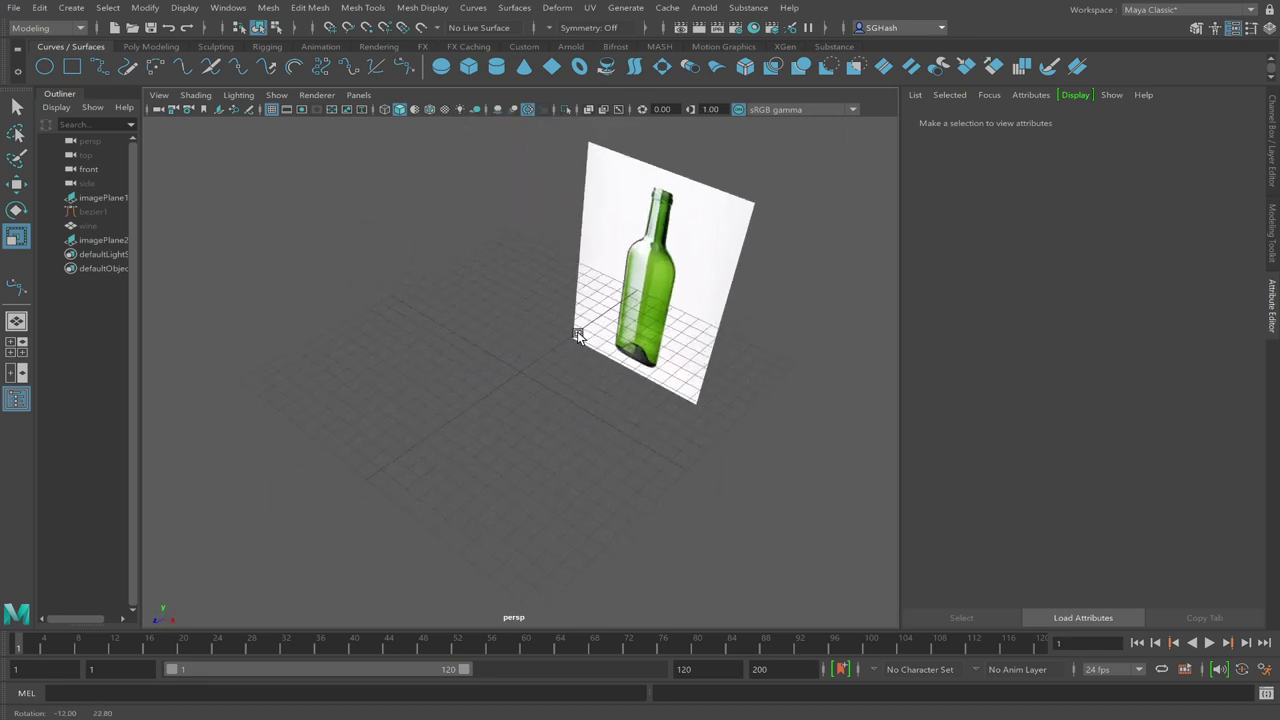
pyautogui.click(638, 282)
pyautogui.press('w')
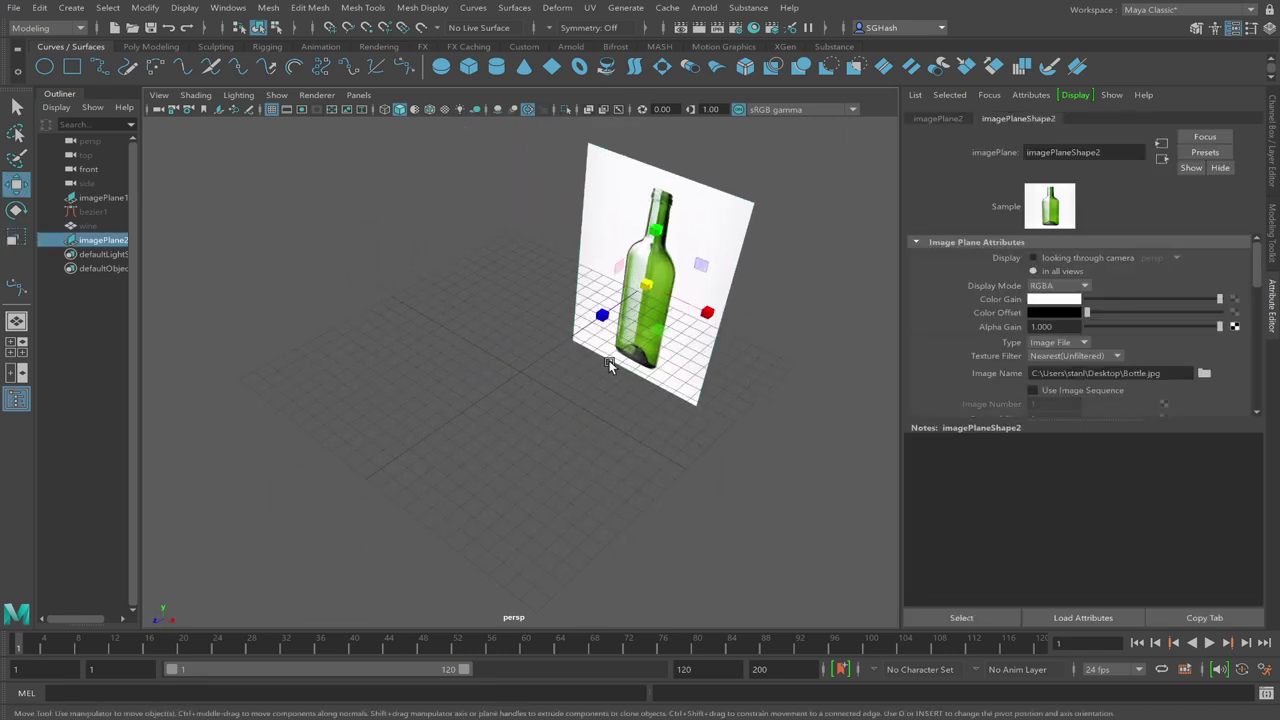
pyautogui.moveTo(594, 331); pyautogui.dragTo(531, 386)
pyautogui.keyDown('alt'); pyautogui.moveTo(615, 345); pyautogui.dragTo(684, 288); pyautogui.keyUp('alt')
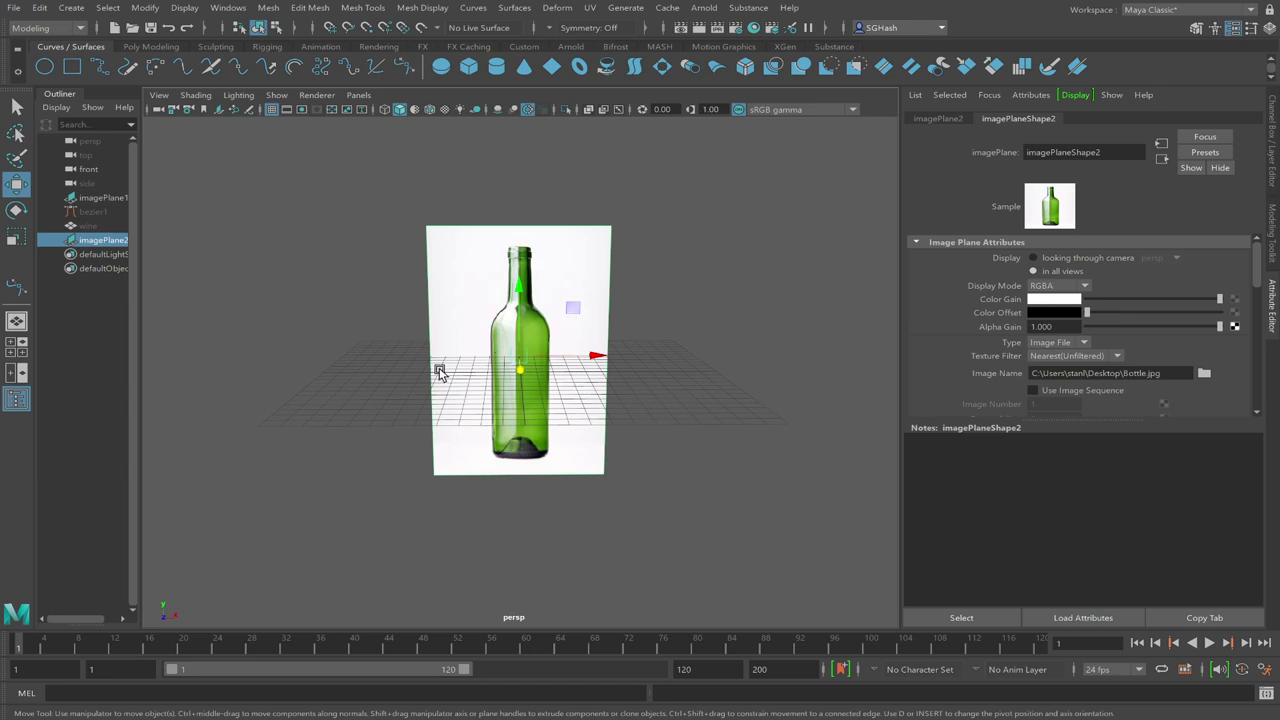
pyautogui.keyDown('alt'); pyautogui.moveTo(437, 323); pyautogui.dragTo(480, 315); pyautogui.keyUp('alt')
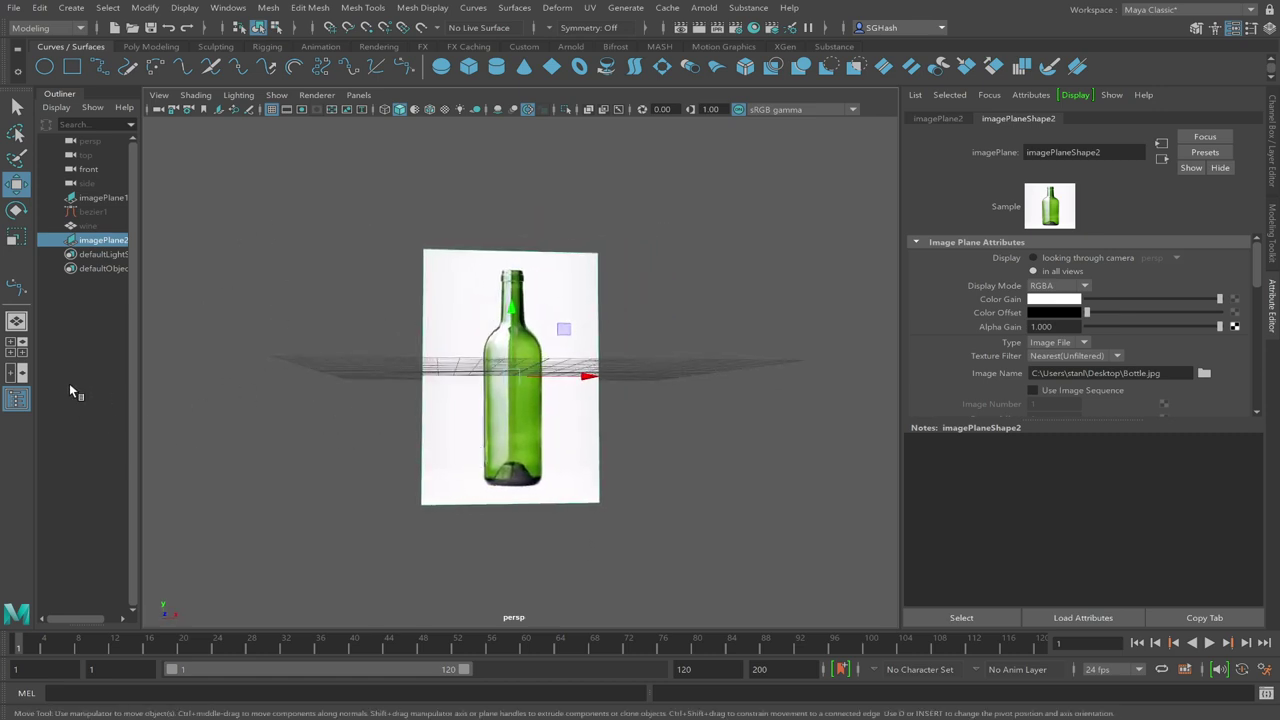
pyautogui.click(16, 342)
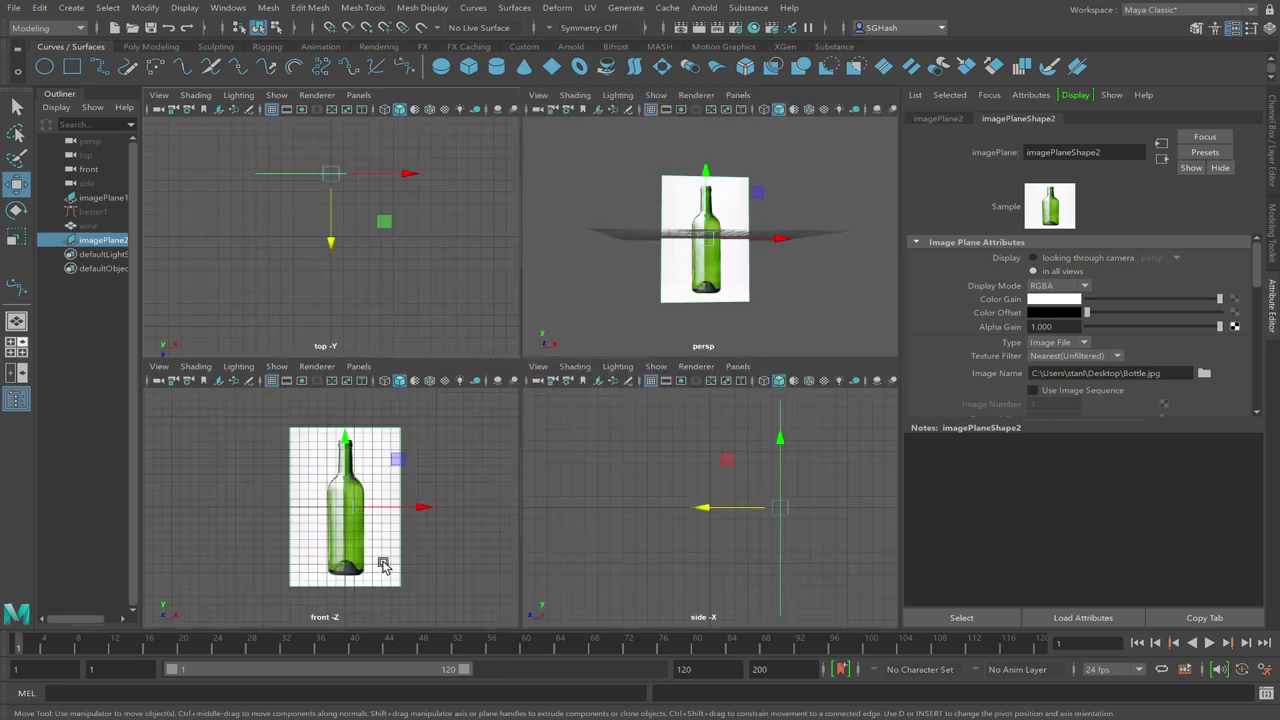
pyautogui.press('space')
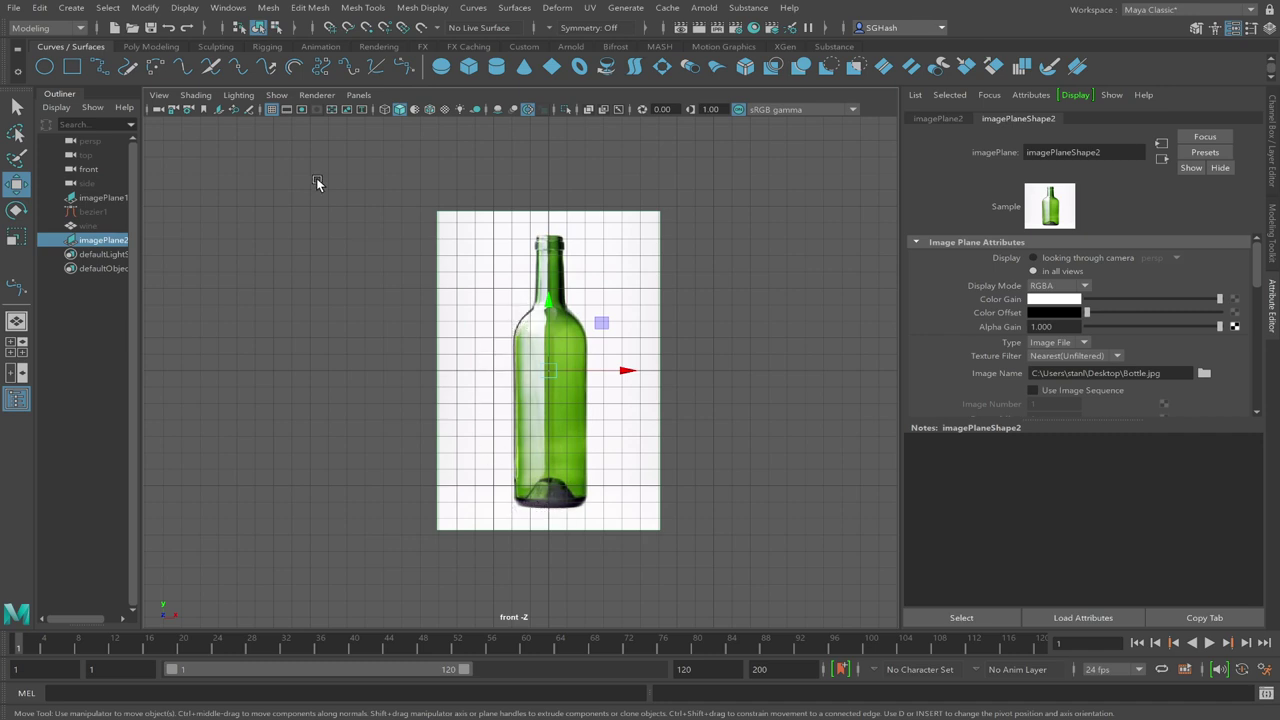
# In the perspective view, draw a polygon cylinder snapped to the grid centre, about 1.4 in radius and 5.3 high
pyautogui.click(170, 47)
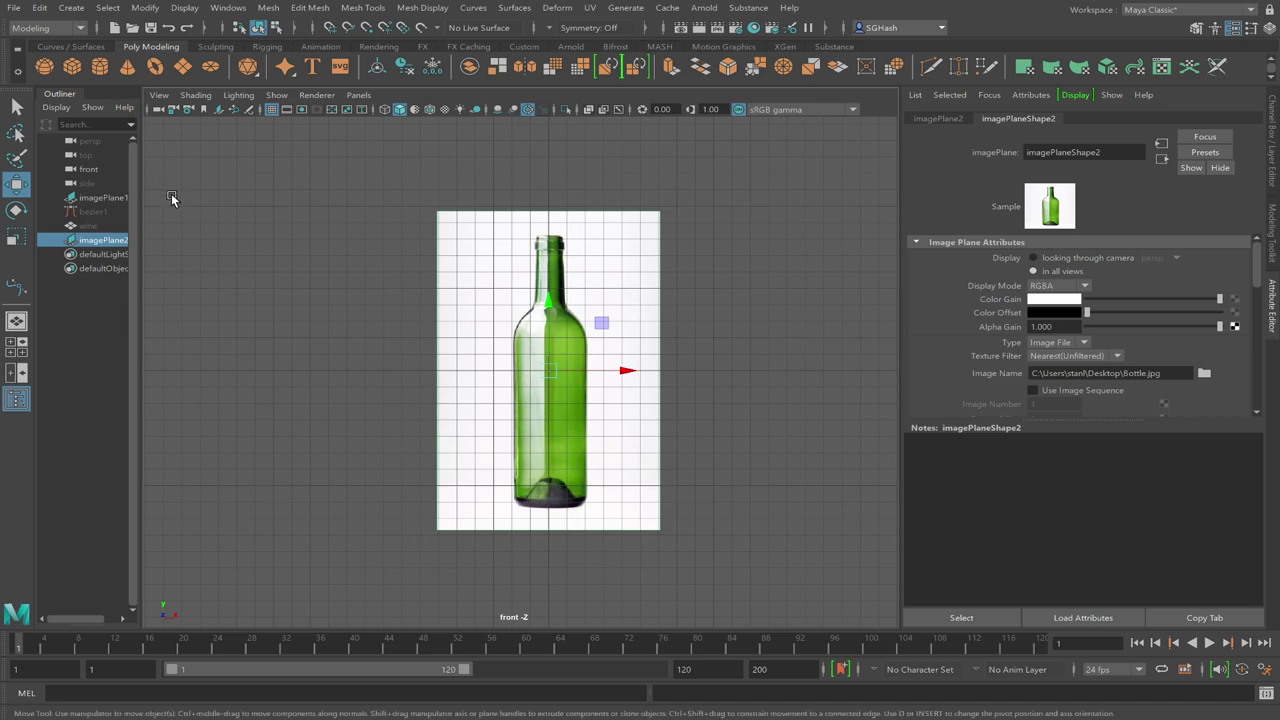
pyautogui.click(16, 106)
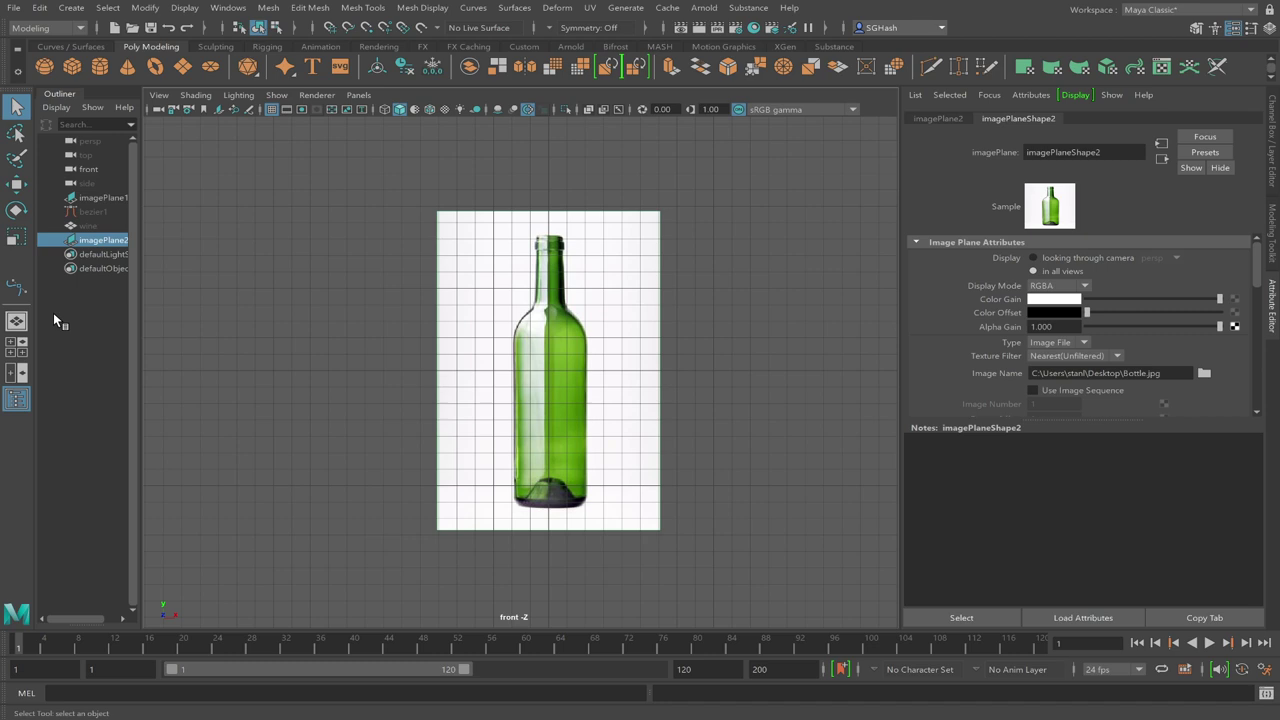
pyautogui.click(16, 322)
pyautogui.keyDown('alt'); pyautogui.moveTo(571, 306); pyautogui.dragTo(545, 314); pyautogui.keyUp('alt')
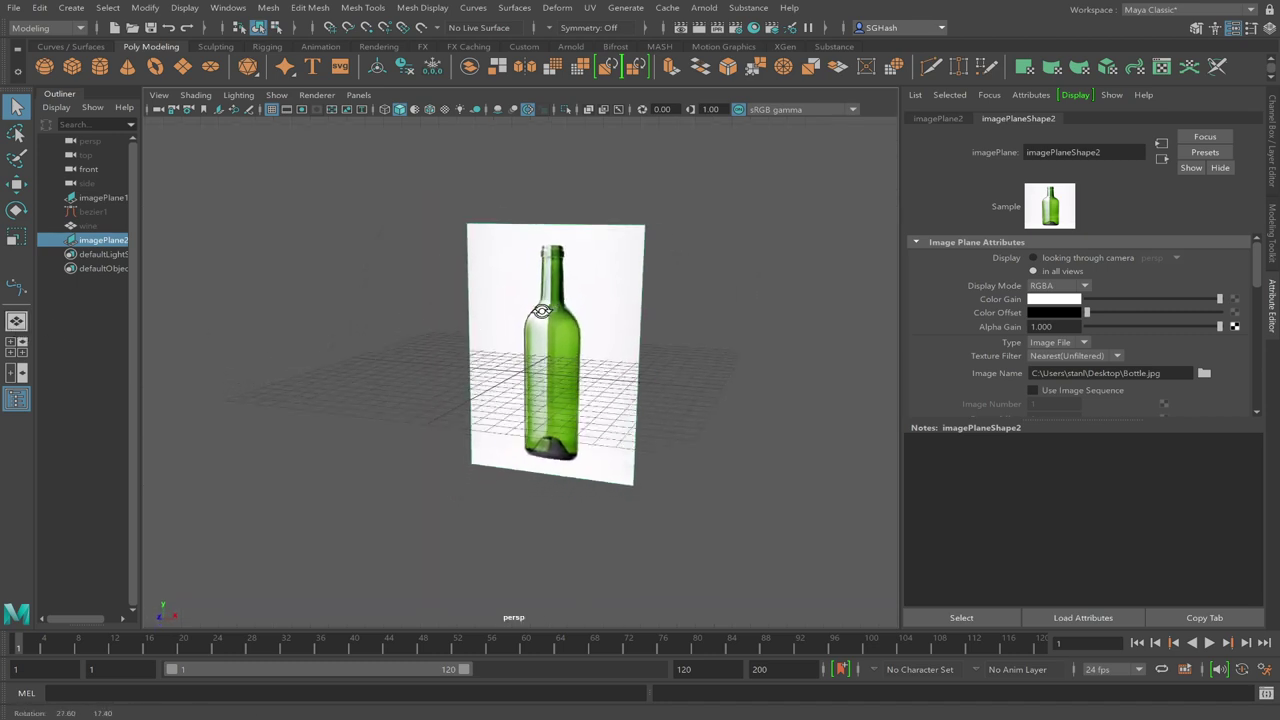
pyautogui.click(100, 66)
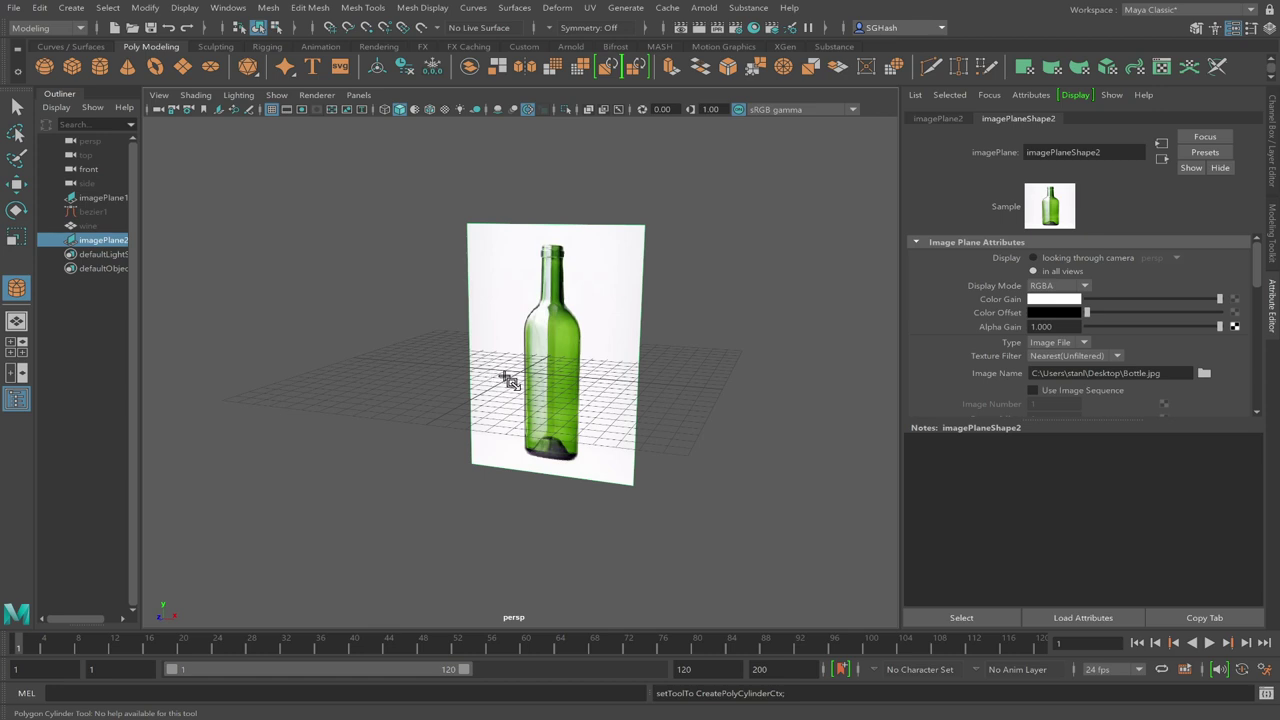
pyautogui.keyDown('alt'); pyautogui.moveTo(520, 371); pyautogui.dragTo(514, 374); pyautogui.keyUp('alt')
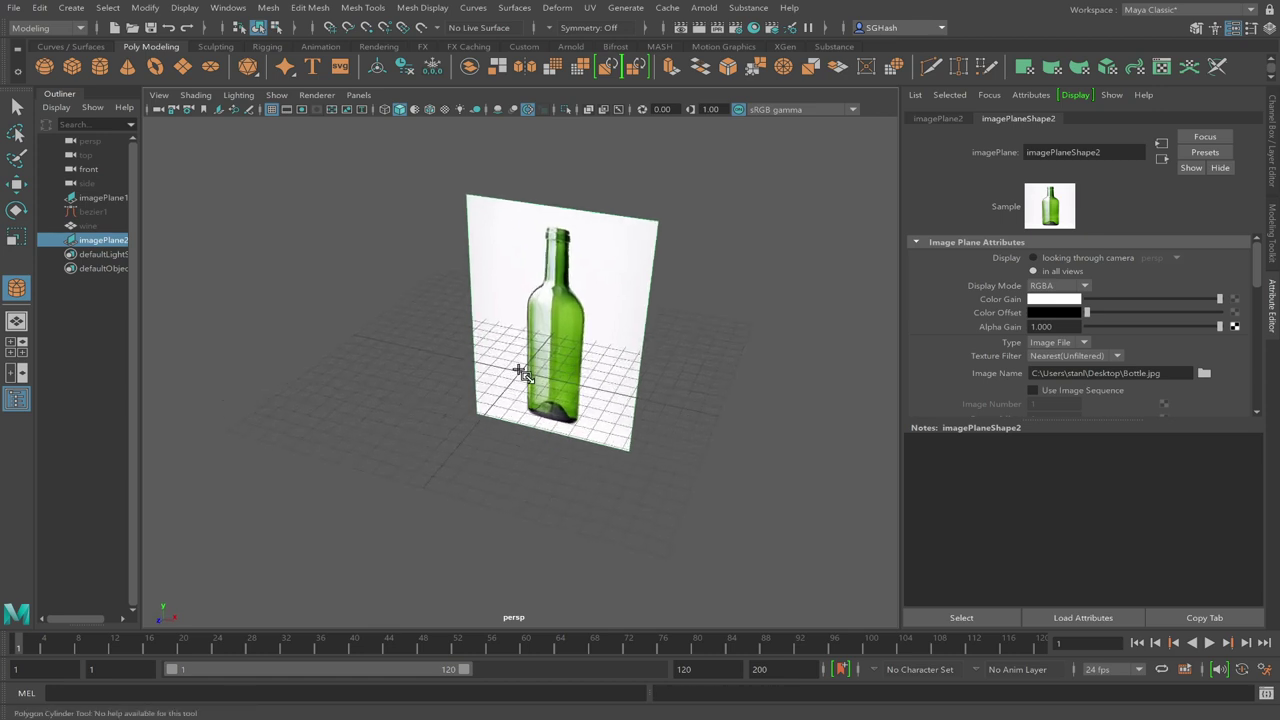
pyautogui.press('x')
pyautogui.moveTo(514, 374); pyautogui.dragTo(540, 300)
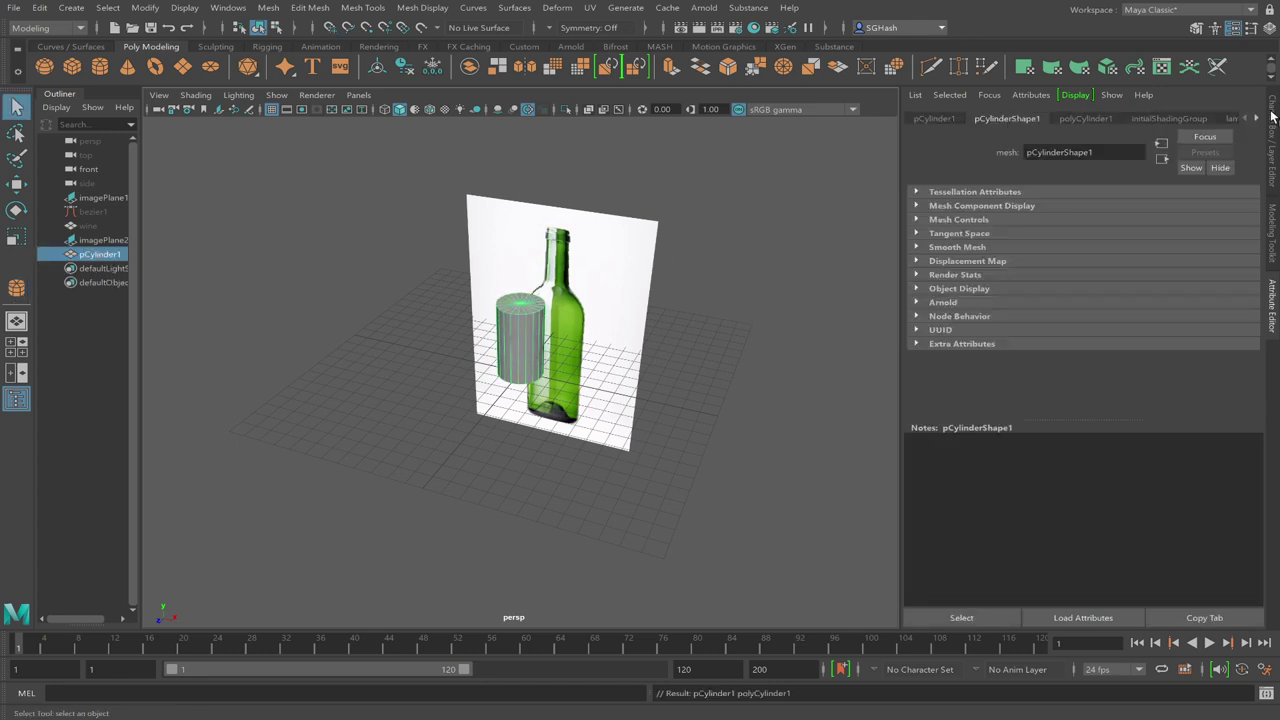
# Set the cylinder's Subdivisions Height to 4 and Subdivisions Caps to 2
pyautogui.click(1273, 130)
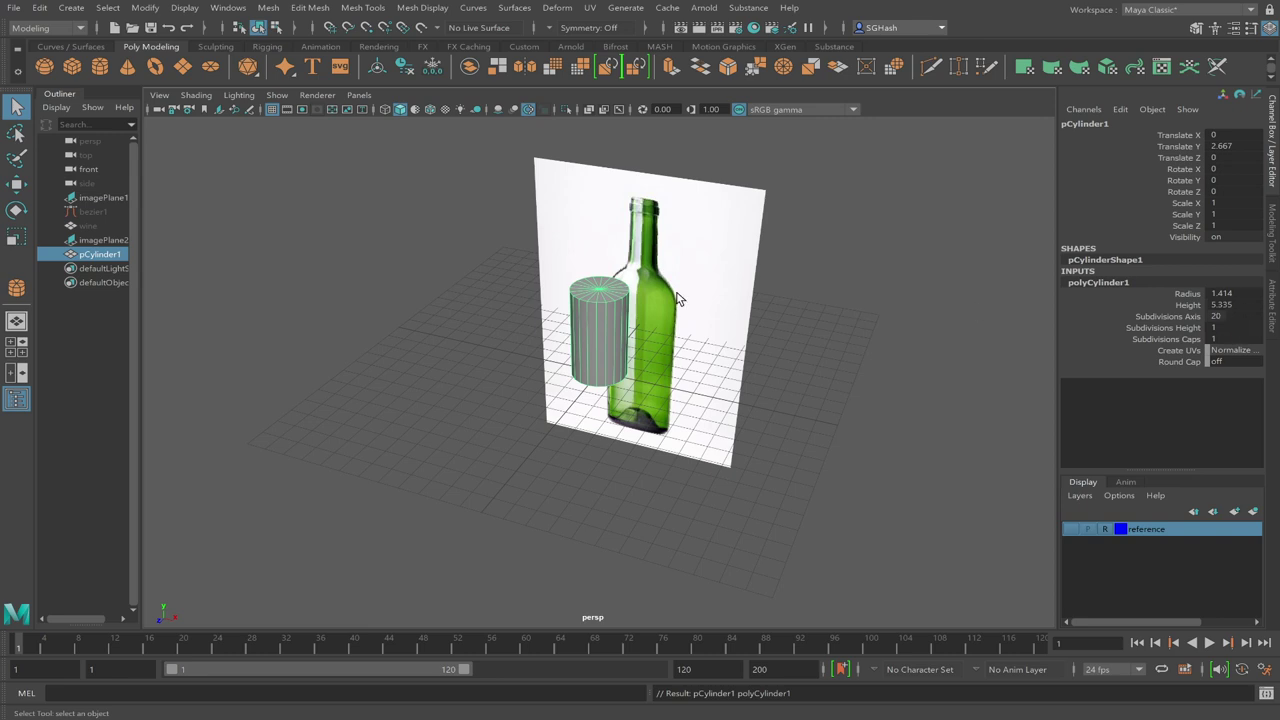
pyautogui.doubleClick(1230, 327)
pyautogui.press('Return')
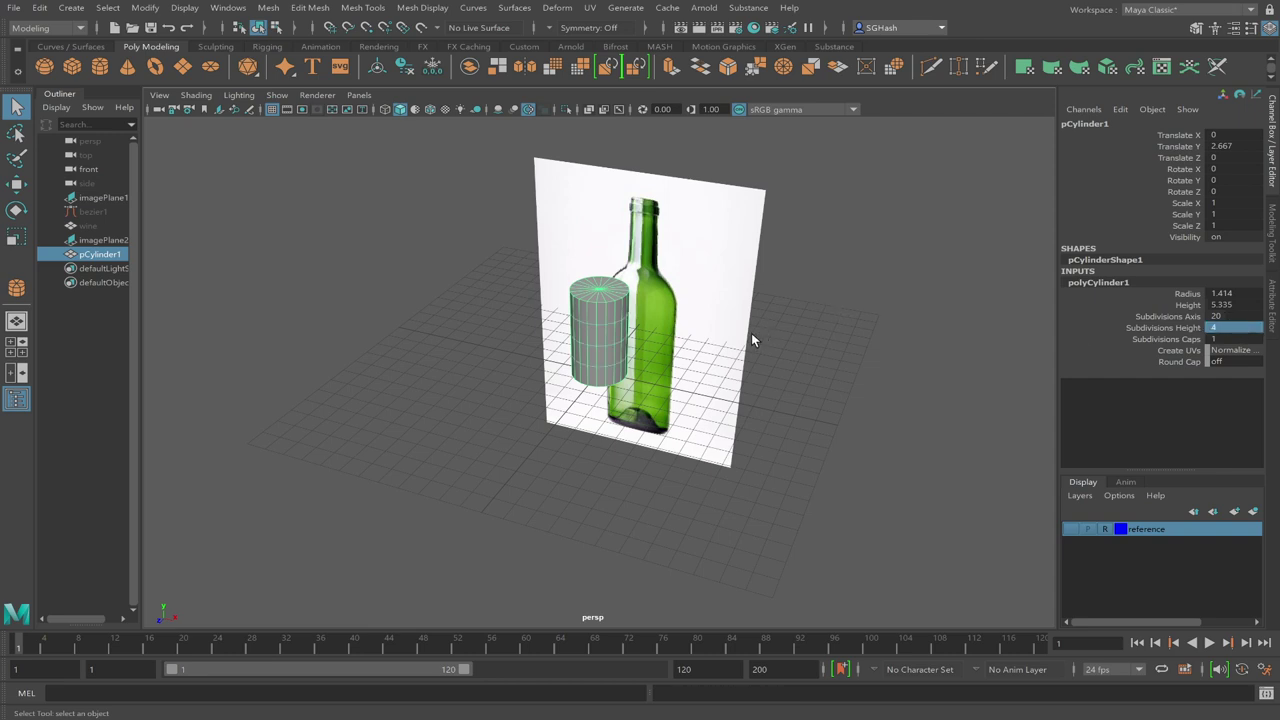
pyautogui.doubleClick(1222, 338)
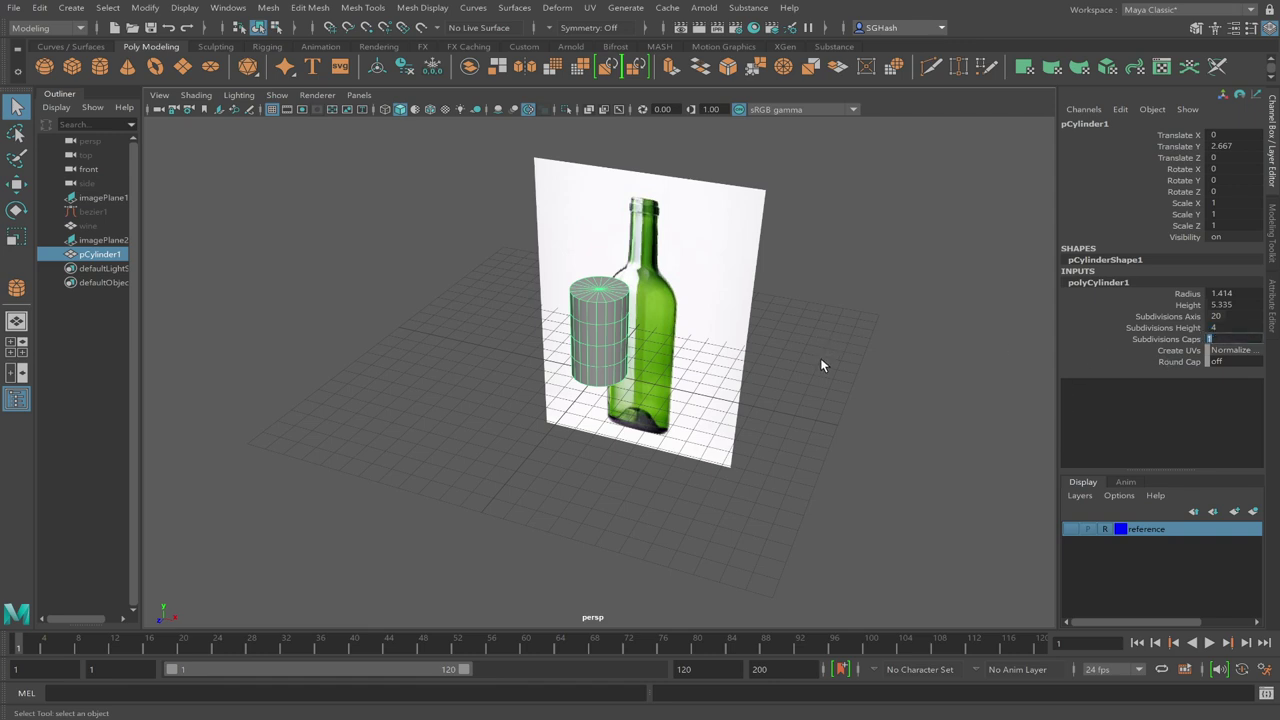
pyautogui.press('Return')
# In the front view, scale the cylinder uniformly to about 1.36 to match the bottle's width and lower it over the bottle's body
pyautogui.click(15, 347)
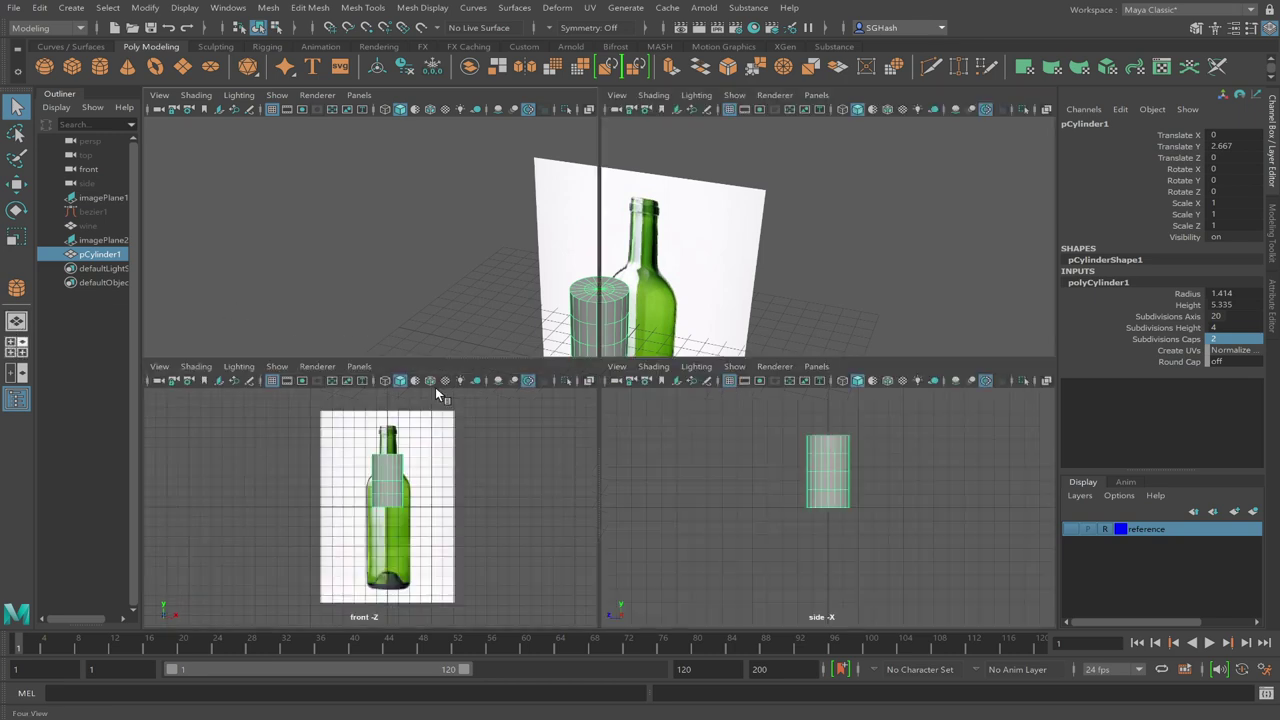
pyautogui.press('space')
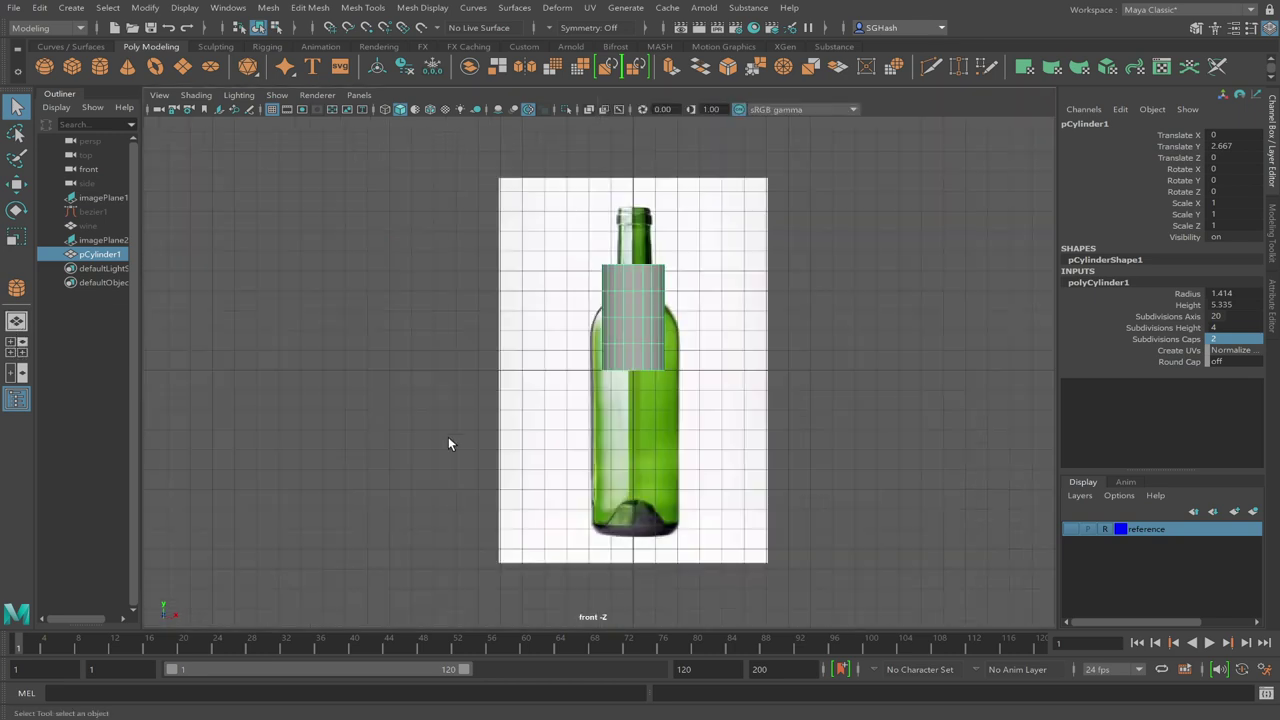
pyautogui.press('r')
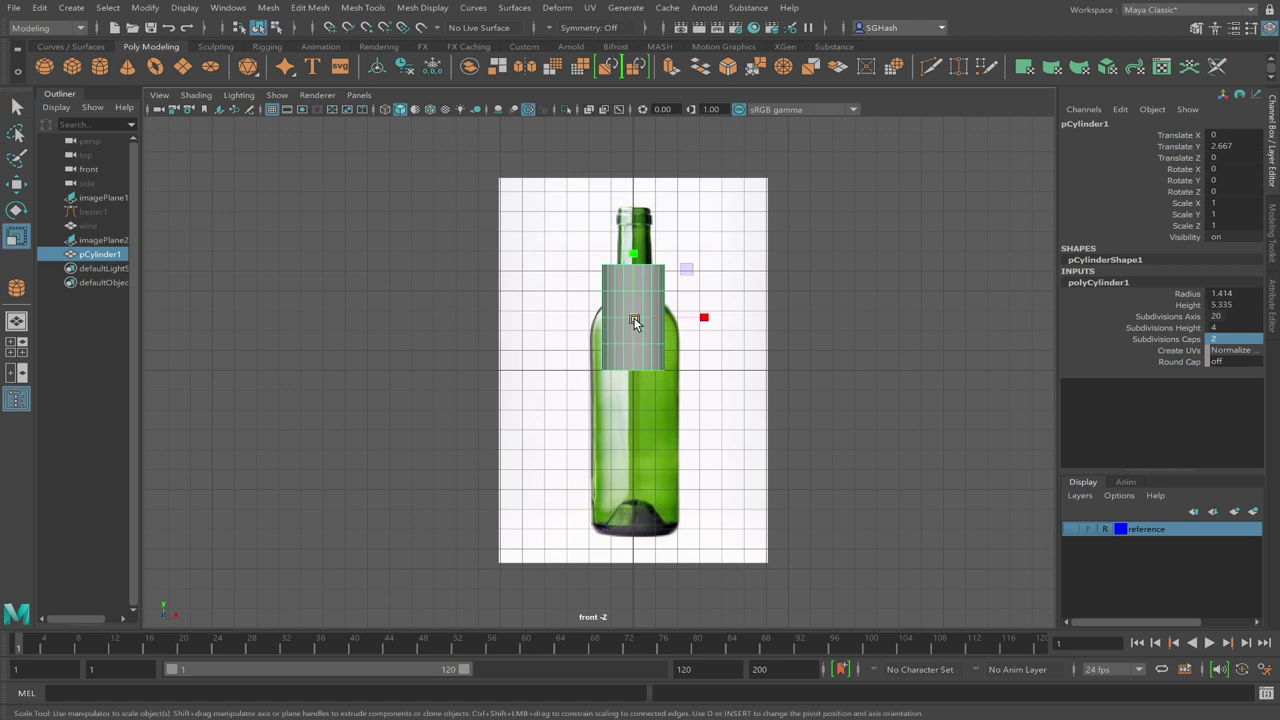
pyautogui.moveTo(633, 314); pyautogui.dragTo(659, 328)
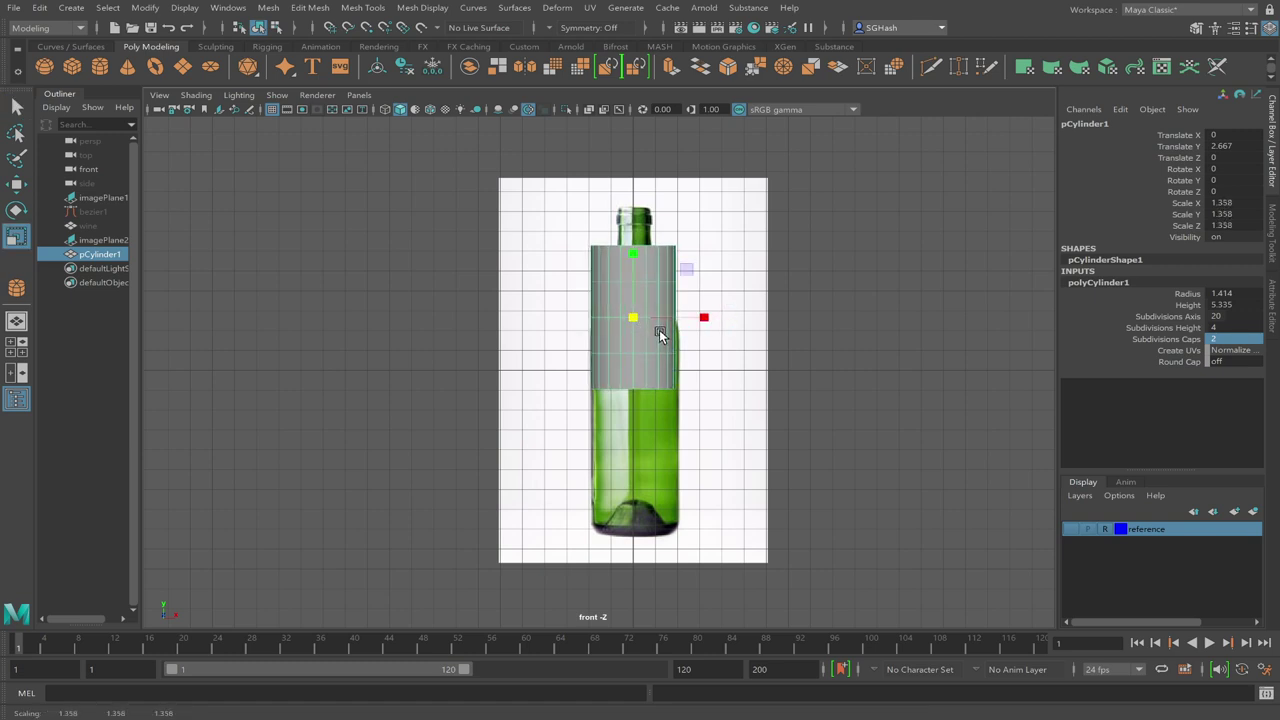
pyautogui.press('w')
pyautogui.moveTo(636, 257); pyautogui.dragTo(622, 384)
# Stretch the cylinder vertically to a Y scale of about 2.4 and move it to Y about -1.6, aligning its base with the bottle's
pyautogui.press('r')
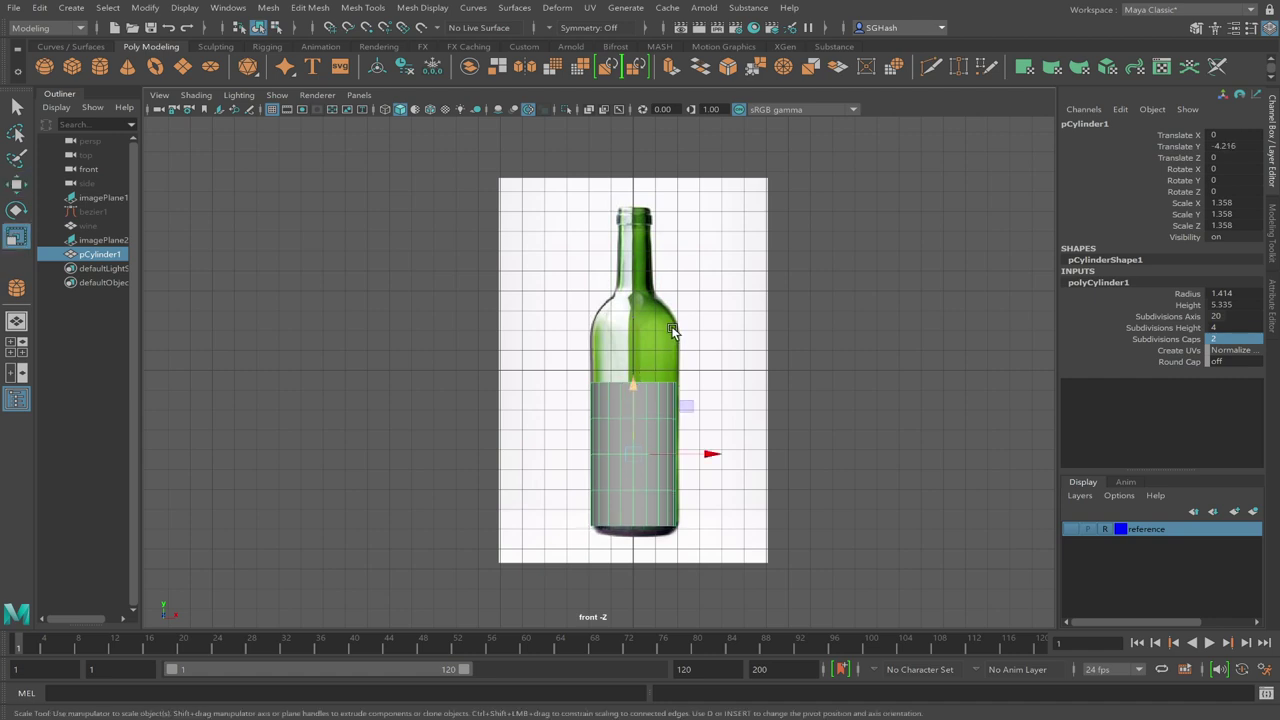
pyautogui.moveTo(631, 384); pyautogui.dragTo(640, 335)
pyautogui.press('w')
pyautogui.moveTo(634, 384); pyautogui.dragTo(621, 332)
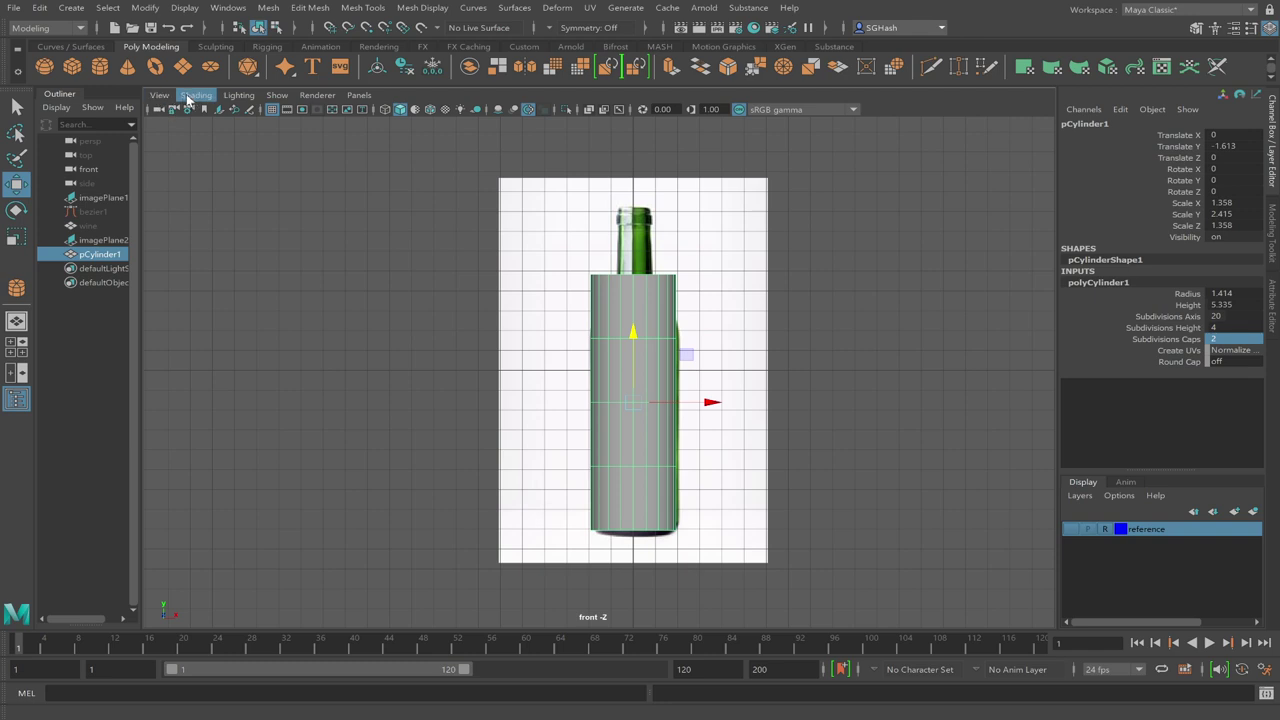
# Turn on X-ray display, enter component mode and raise the cylinder's top vertices to the bottle's mouth
pyautogui.hotkey('alt', 'x')
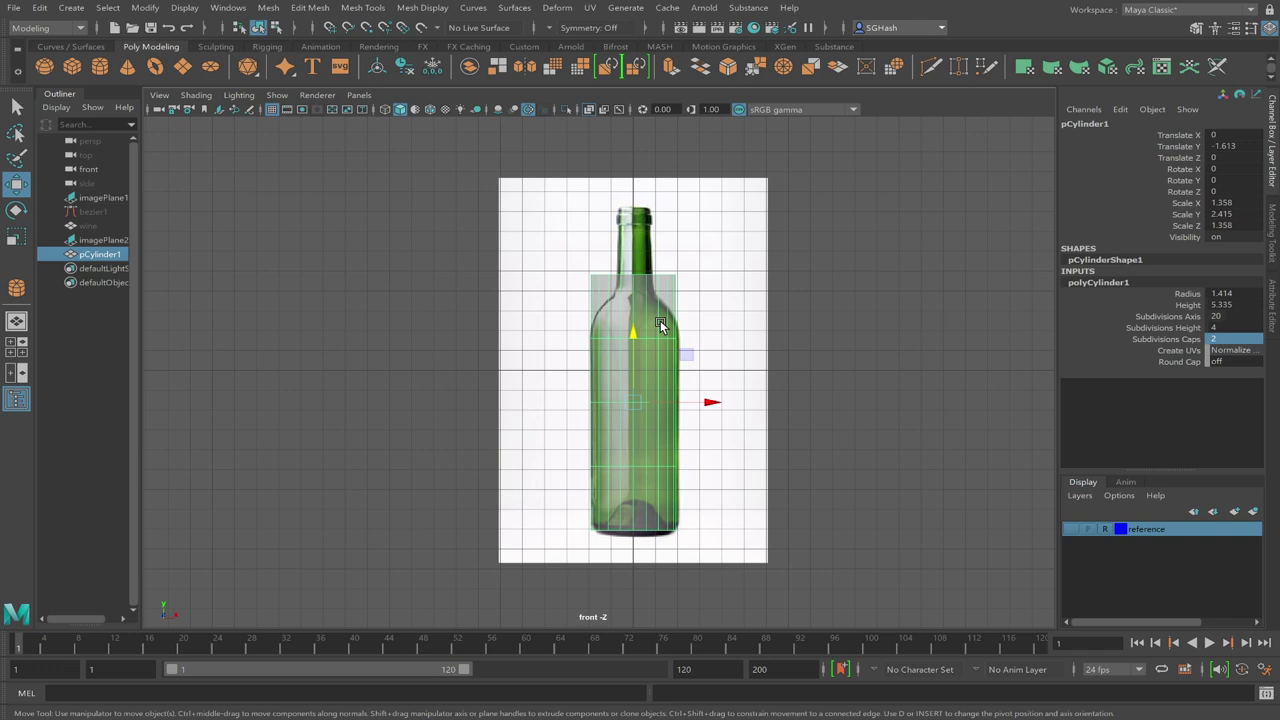
pyautogui.press('F8')
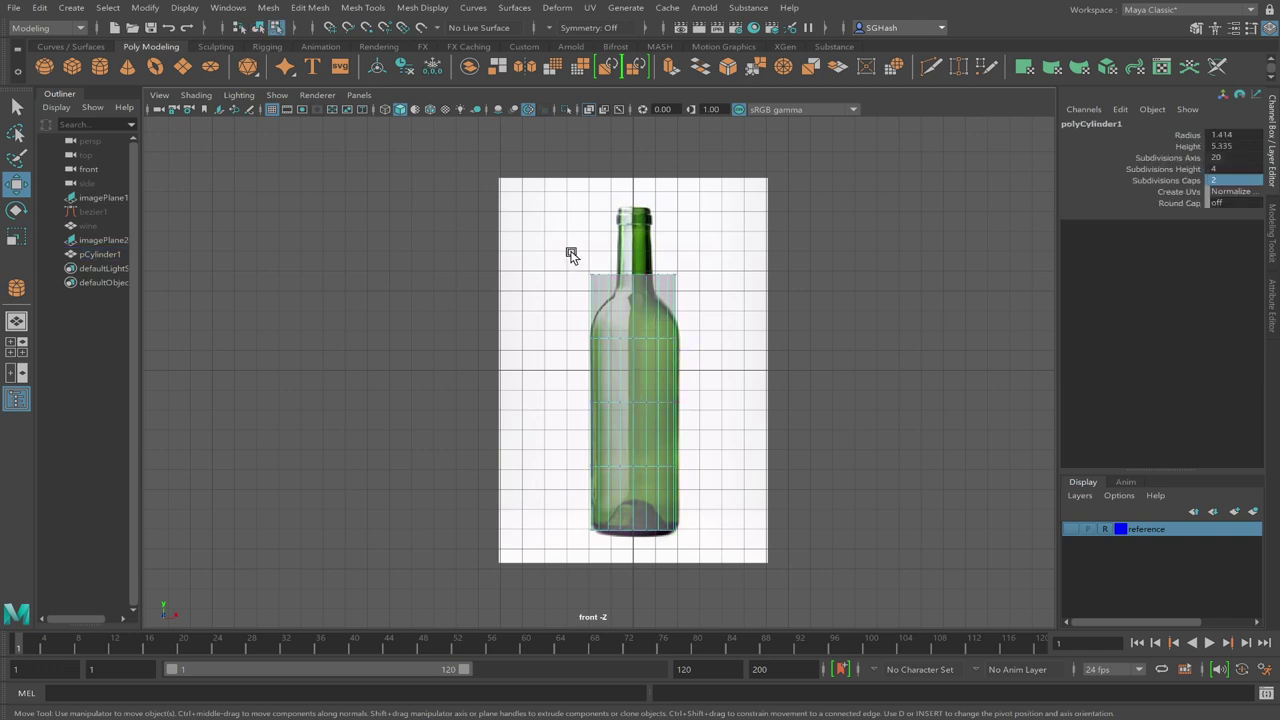
pyautogui.moveTo(710, 301); pyautogui.dragTo(629, 135)
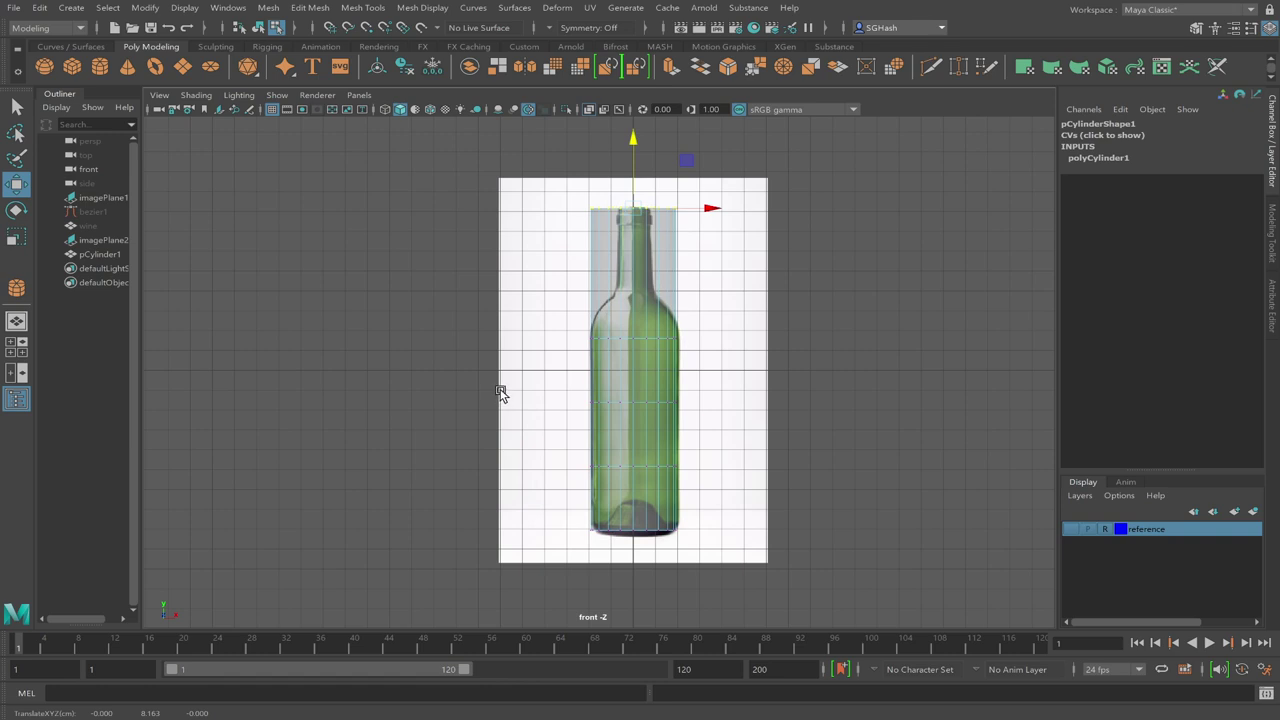
# Insert two horizontal edge loops near the cylinder's top, around the height of the bottle's lip
pyautogui.click(404, 112)
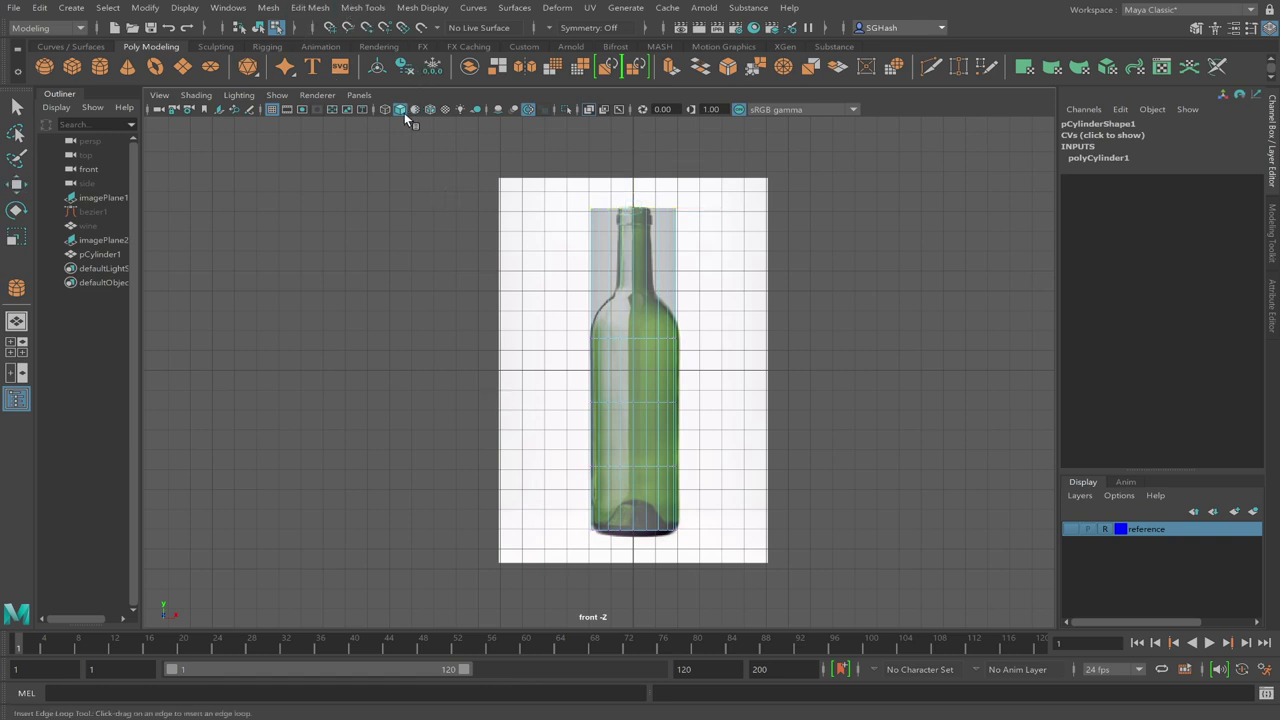
pyautogui.click(674, 233)
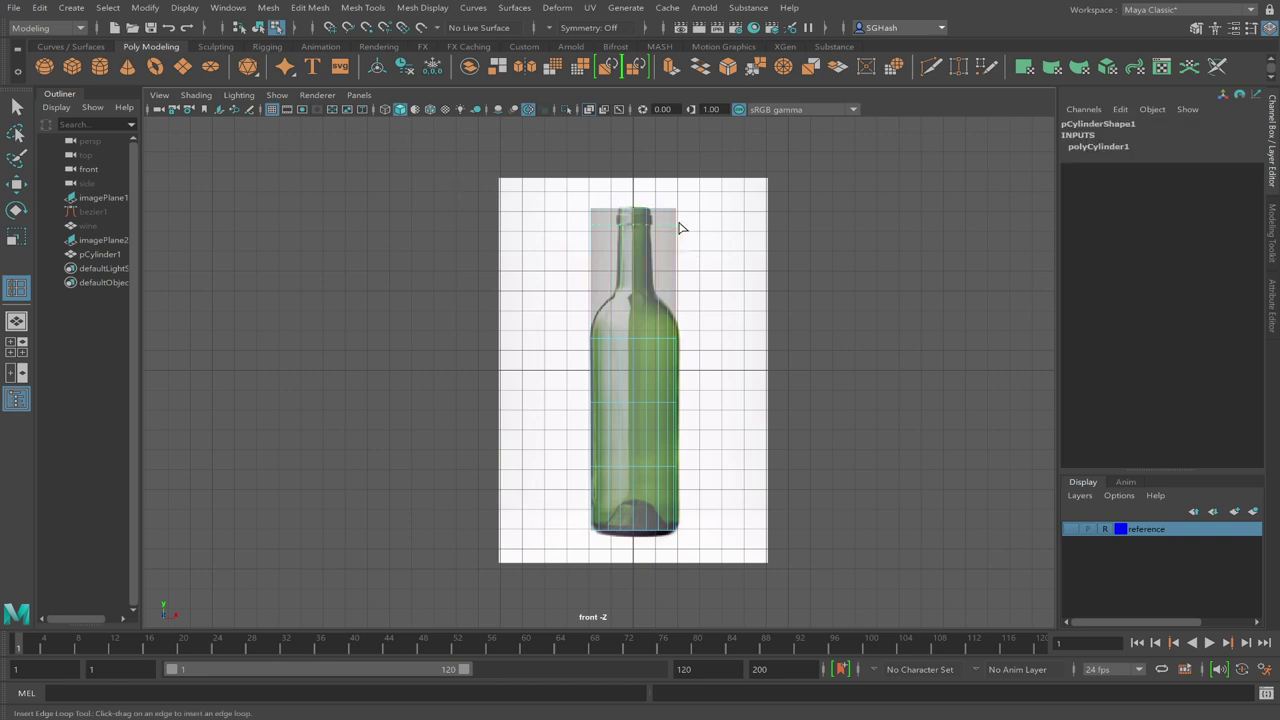
pyautogui.click(676, 231)
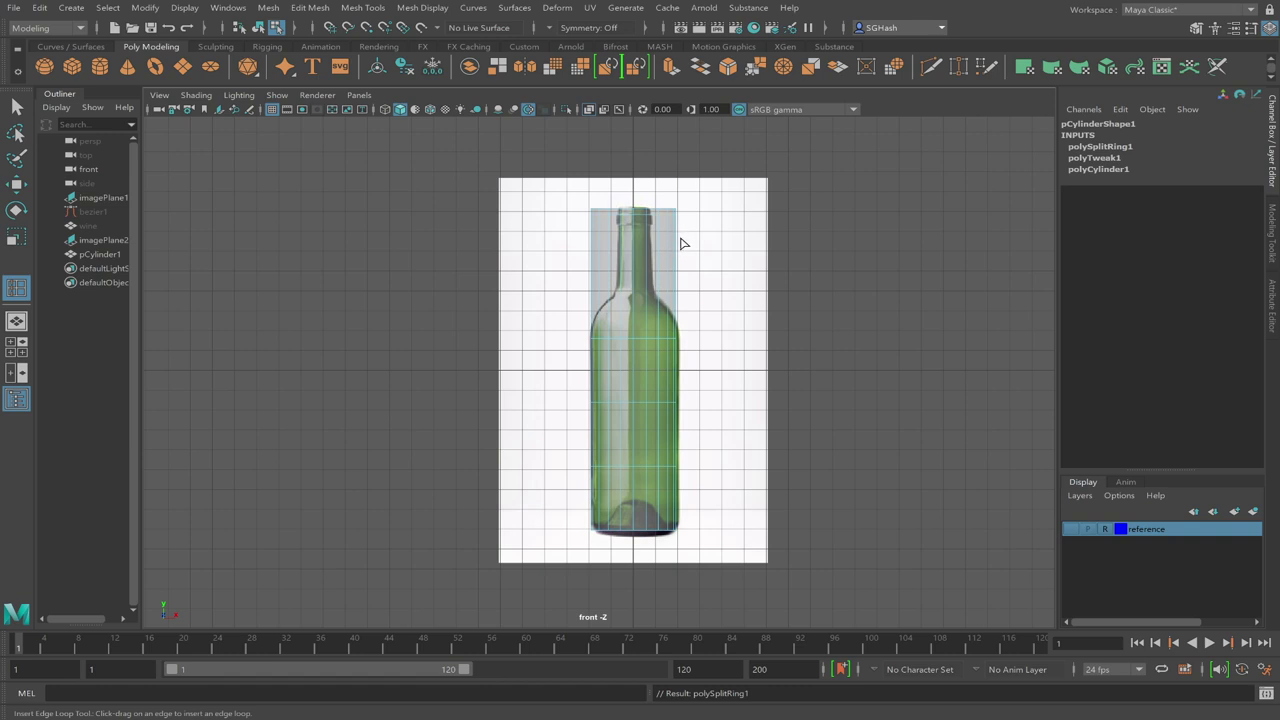
pyautogui.click(677, 243)
pyautogui.click(676, 225)
pyautogui.click(675, 228)
pyautogui.click(676, 231)
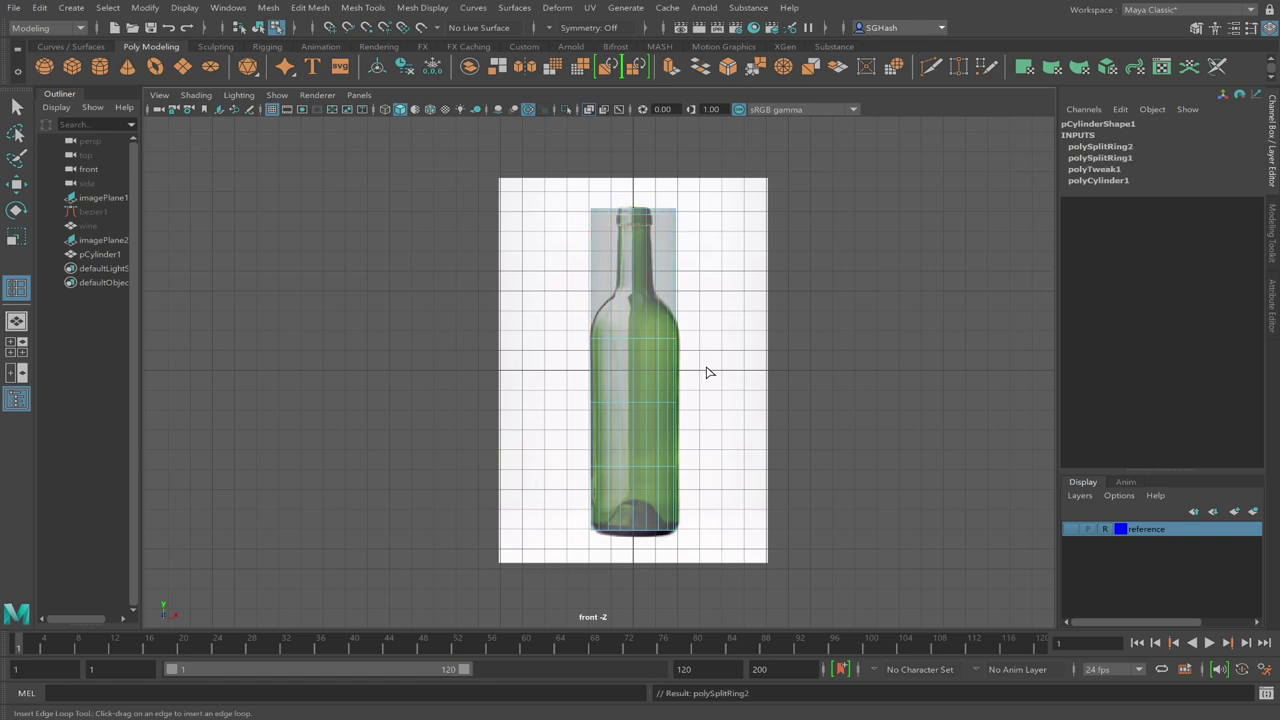
pyautogui.press('q')
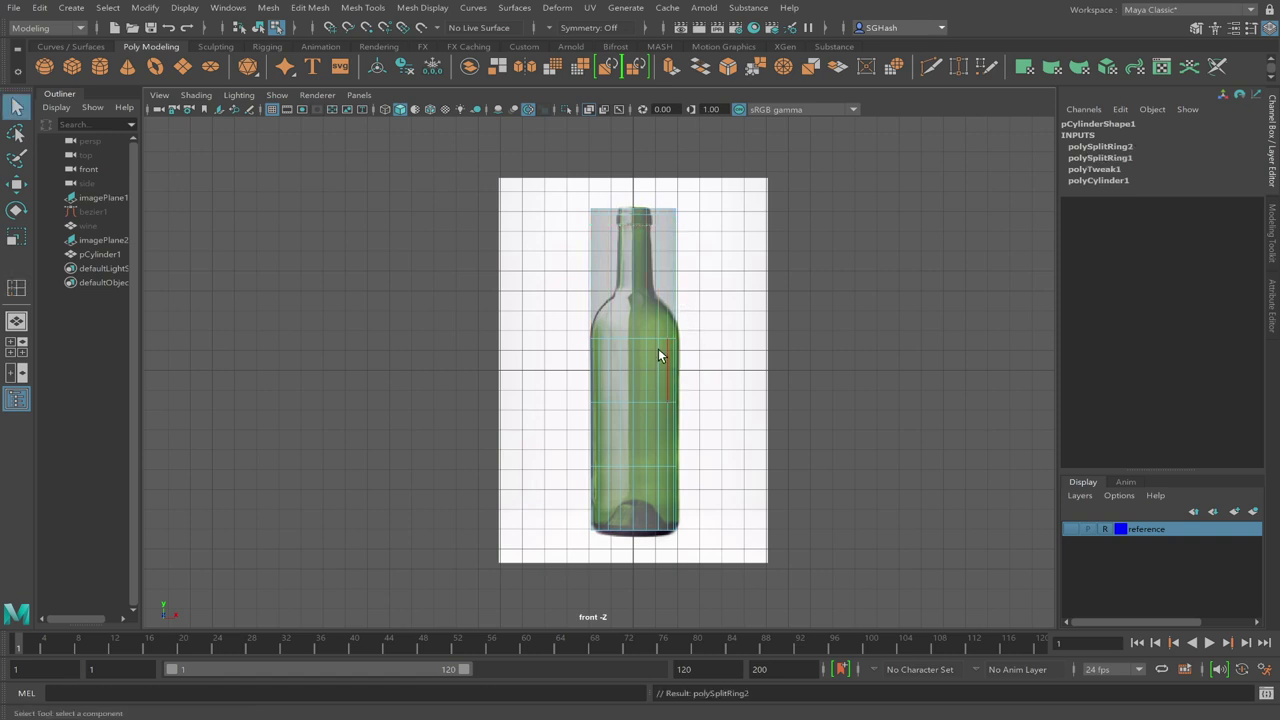
# Raise the vertex row below the top to the base of the neck and the next row to the shoulder, at Y about 1.99
pyautogui.click(498, 366)
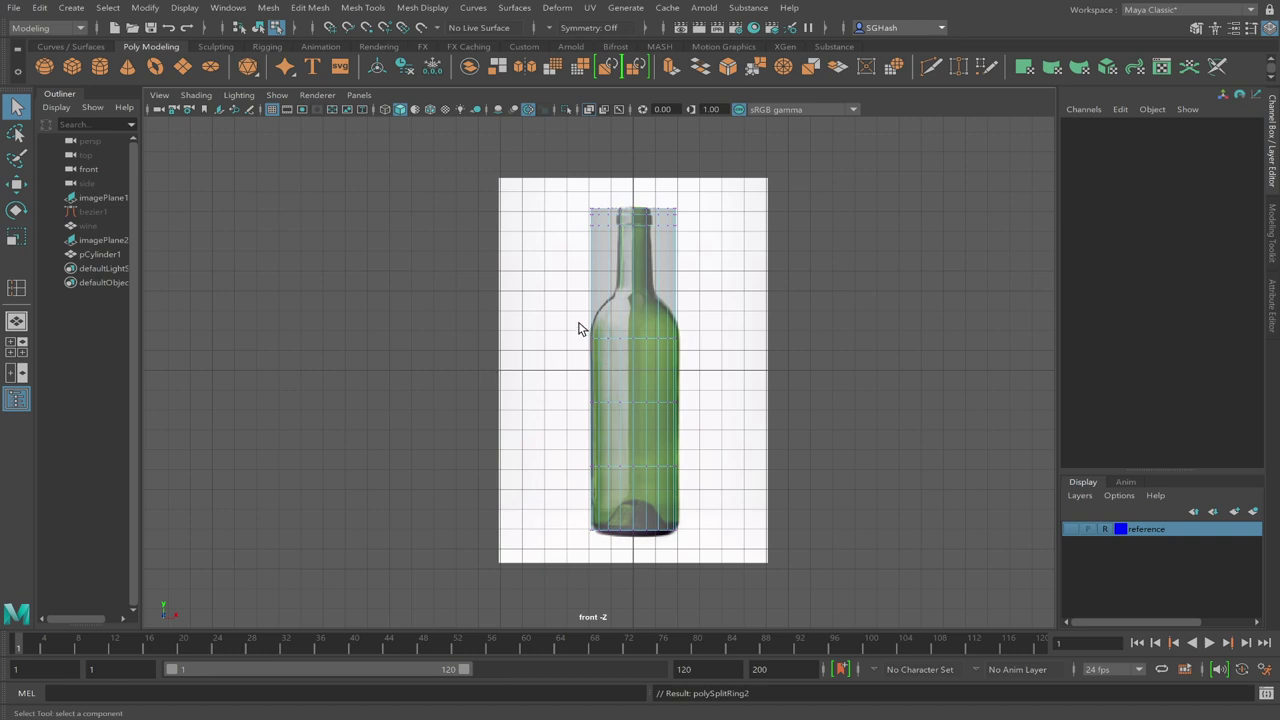
pyautogui.moveTo(568, 318); pyautogui.dragTo(719, 352)
pyautogui.press('w')
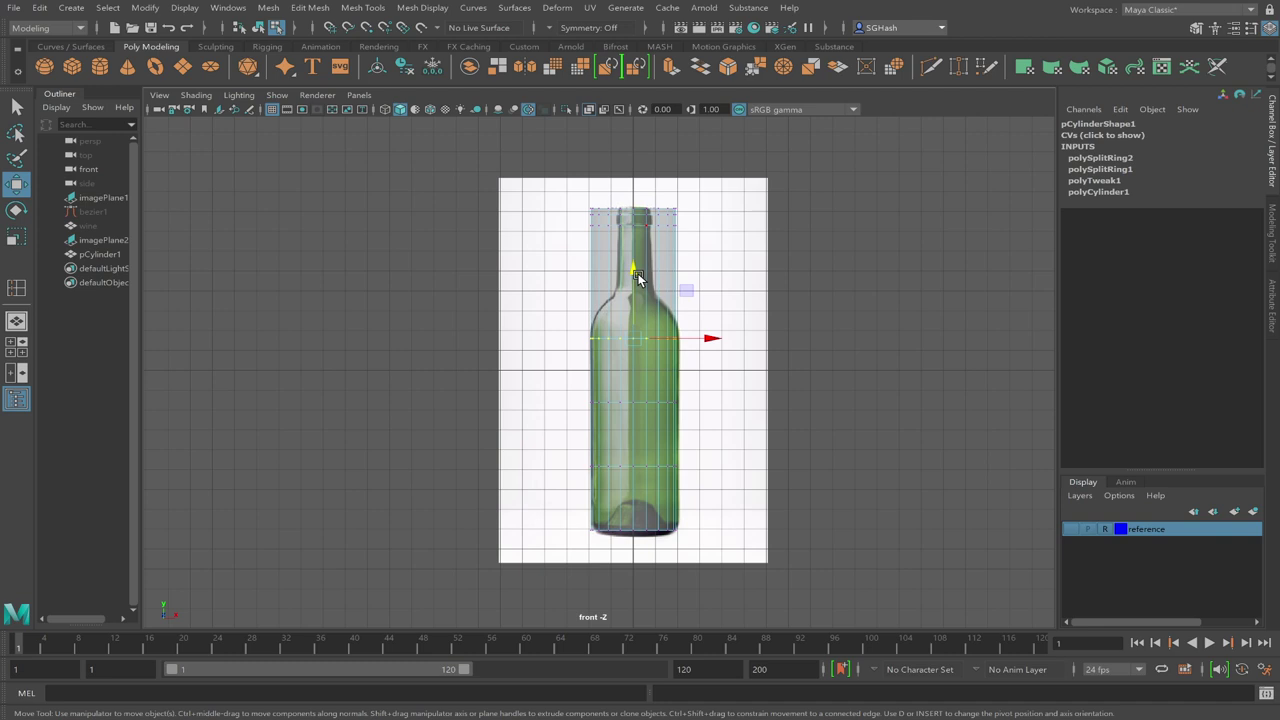
pyautogui.moveTo(633, 266); pyautogui.dragTo(631, 228)
pyautogui.moveTo(554, 376); pyautogui.dragTo(732, 415)
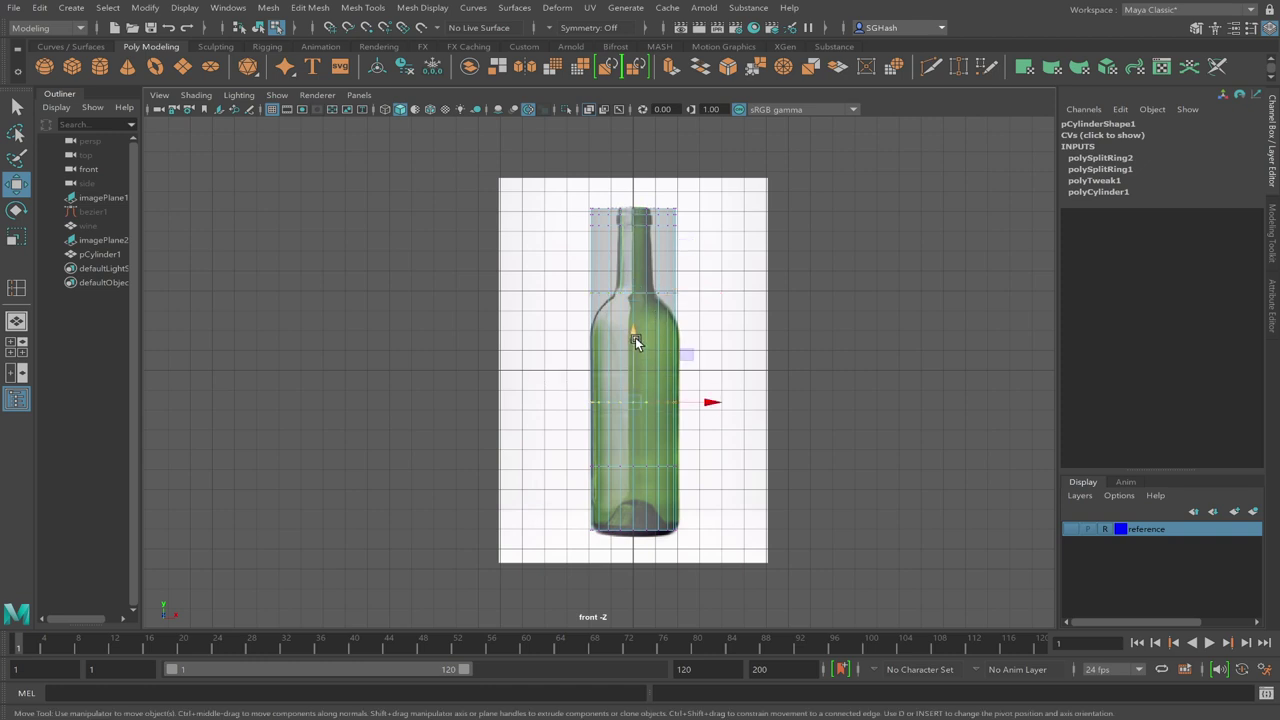
pyautogui.moveTo(635, 342); pyautogui.dragTo(636, 268)
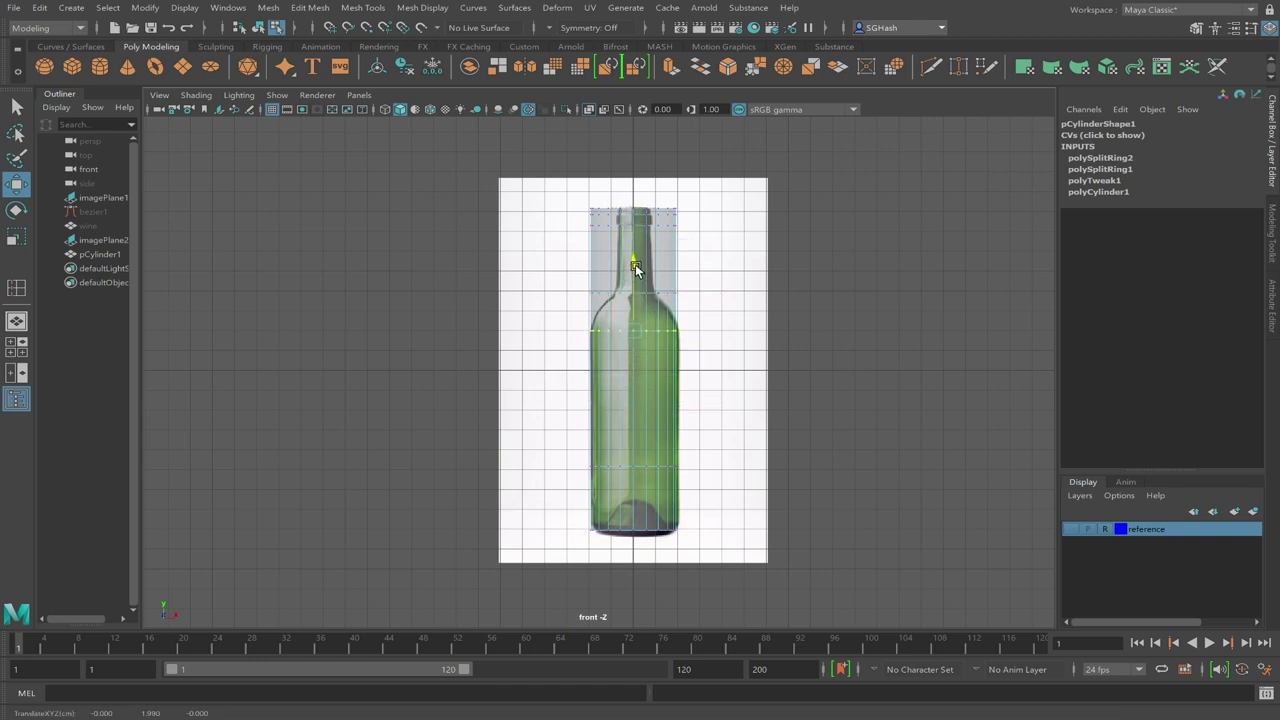
# Shrink the neck-base vertex row to the neck's width, with smooth preview on, and slightly widen the body's vertex rows
pyautogui.press('Up')
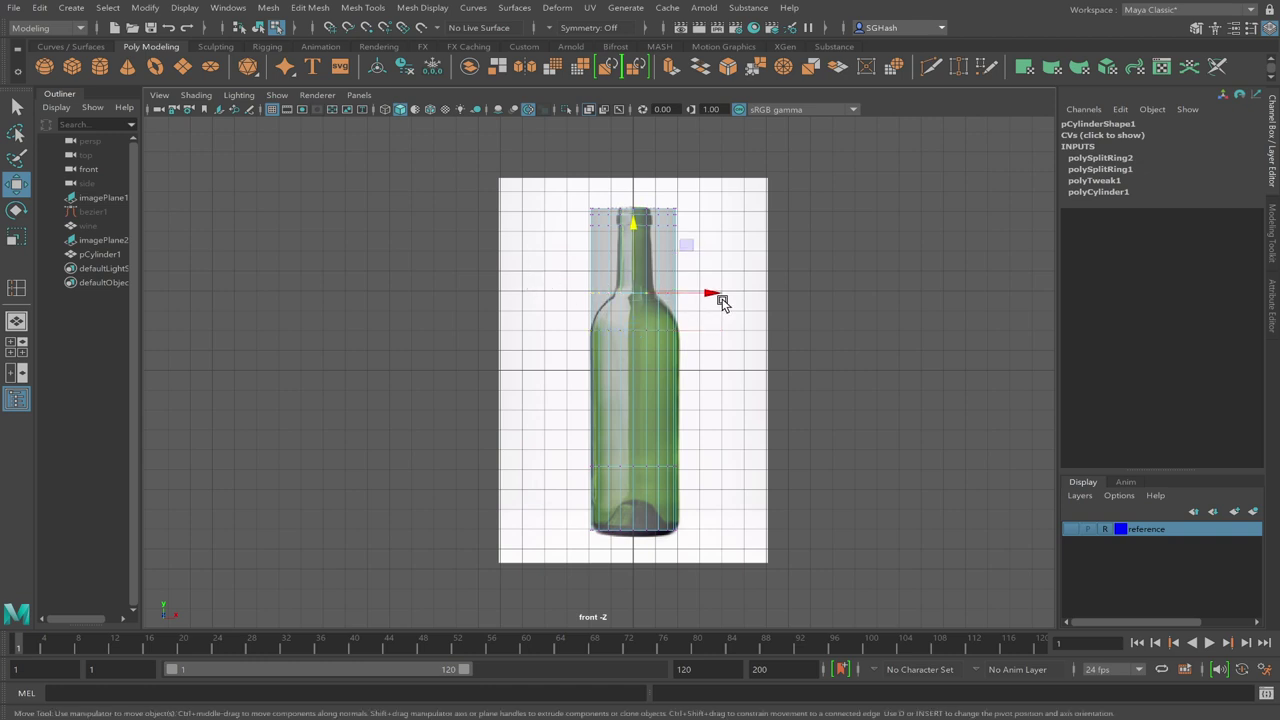
pyautogui.press('r')
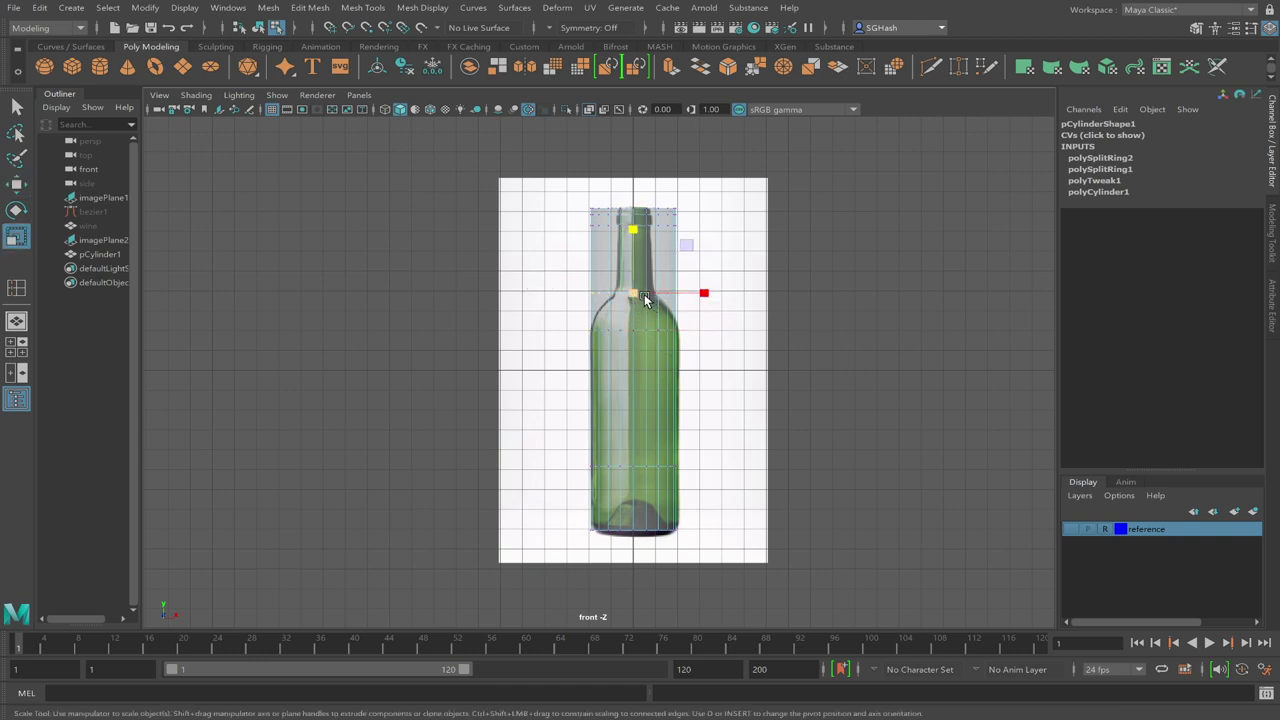
pyautogui.moveTo(636, 294); pyautogui.dragTo(606, 312)
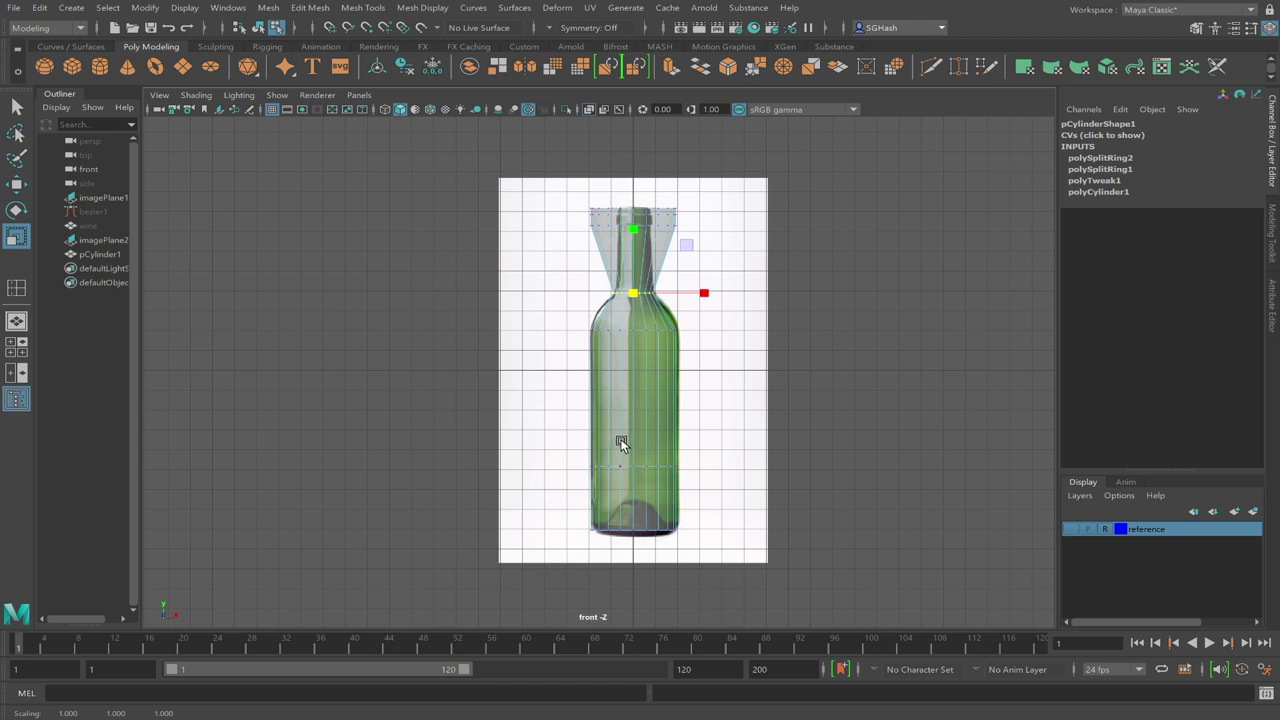
pyautogui.press('3')
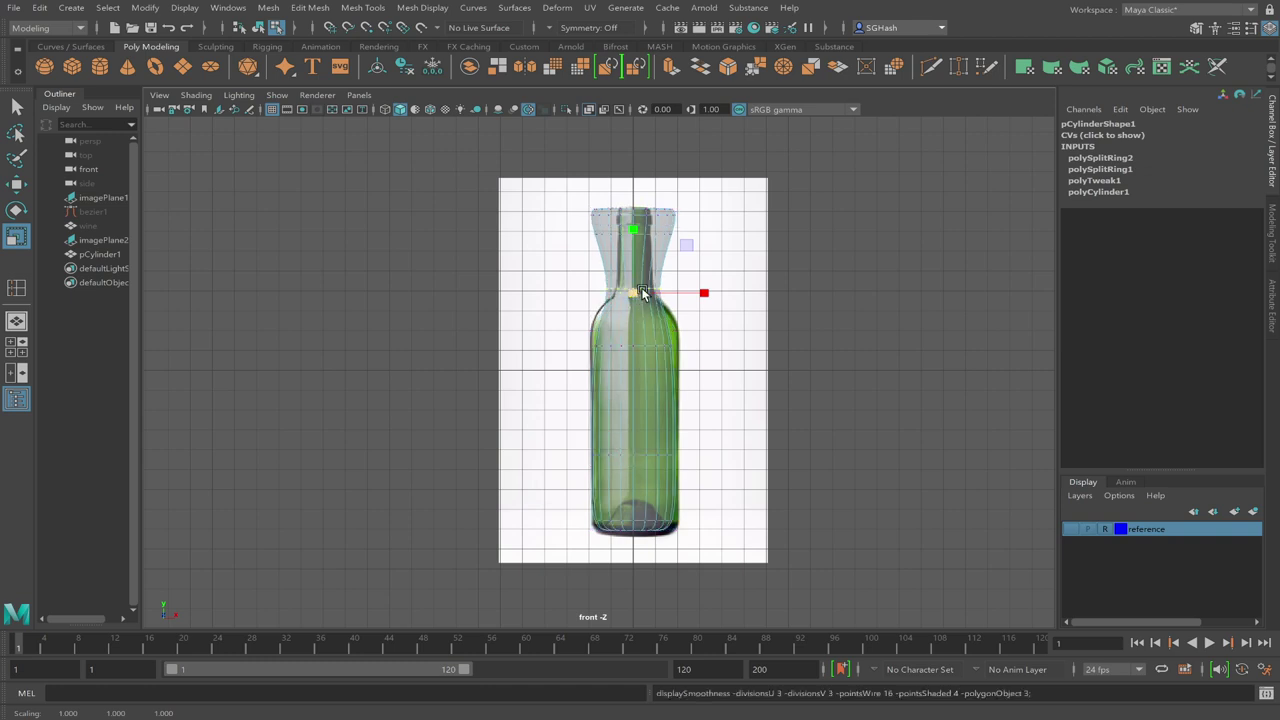
pyautogui.moveTo(635, 305); pyautogui.dragTo(625, 300)
pyautogui.moveTo(567, 330); pyautogui.dragTo(743, 530)
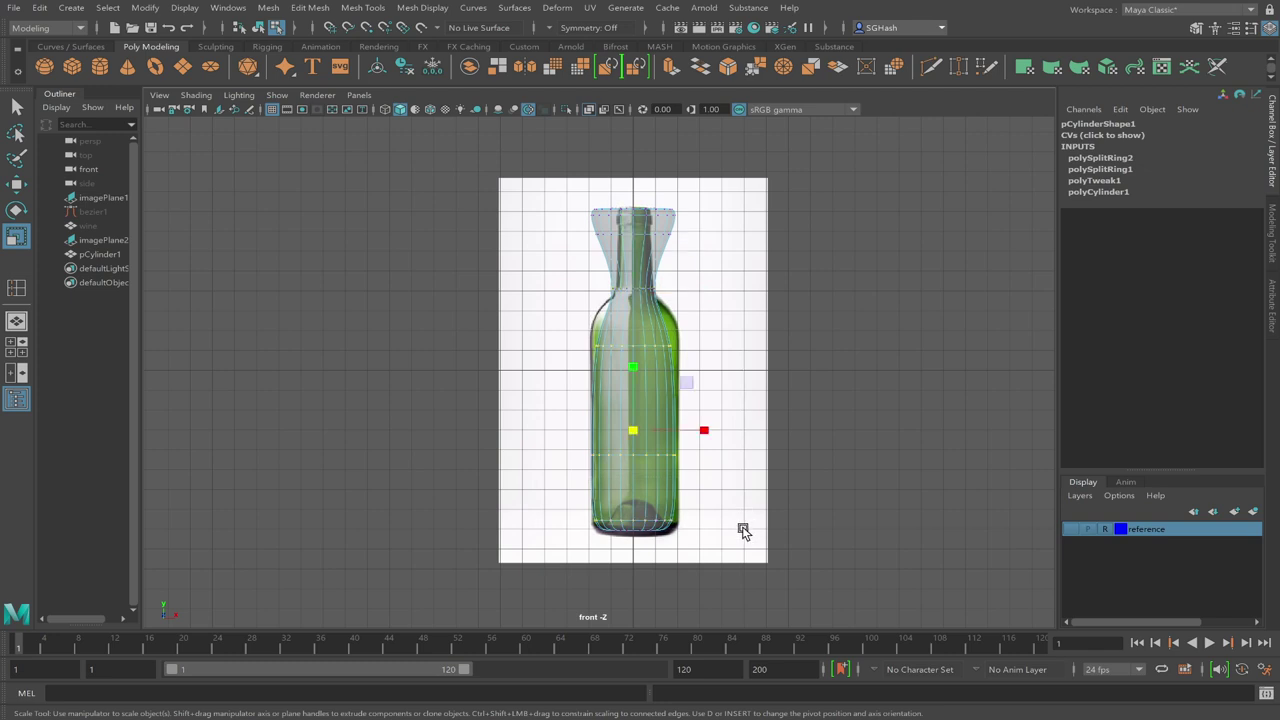
pyautogui.moveTo(633, 428); pyautogui.dragTo(645, 425)
# Try raising the shoulder vertex row to Y about 3.58 and lowering the neck-base row to Y about 3.12
pyautogui.moveTo(565, 322); pyautogui.dragTo(722, 362)
pyautogui.press('w')
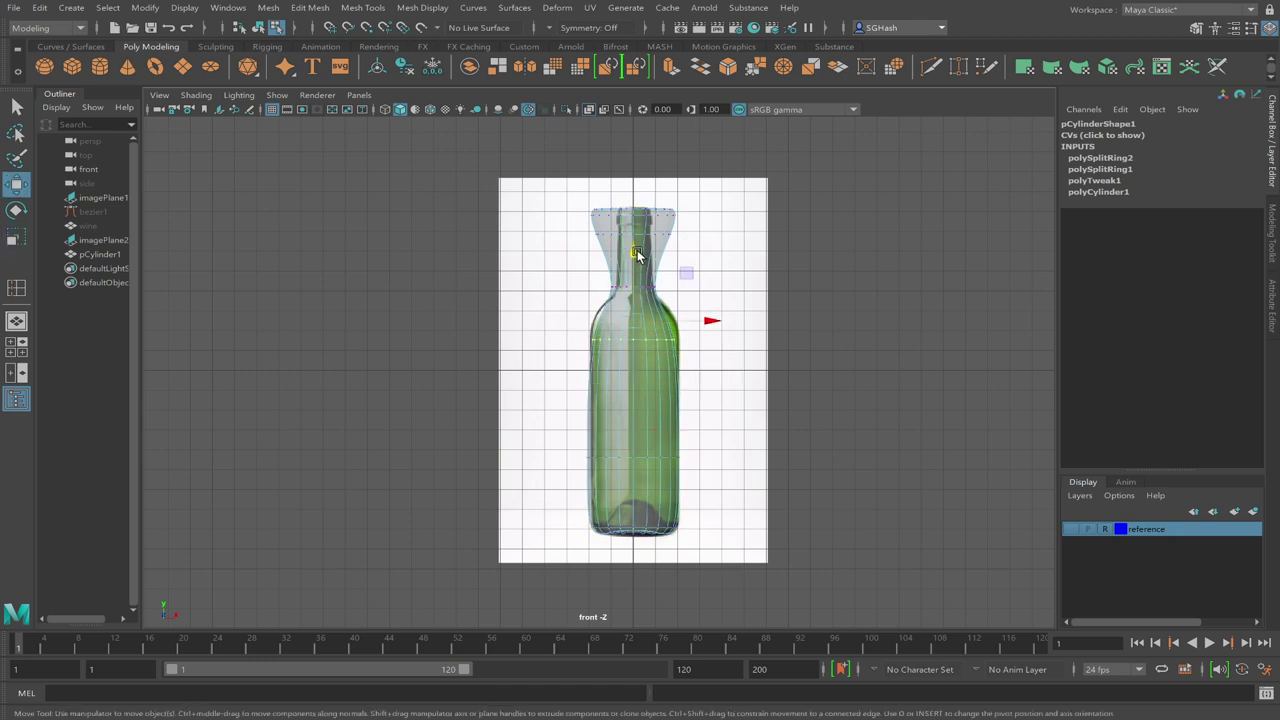
pyautogui.moveTo(632, 252); pyautogui.dragTo(646, 233)
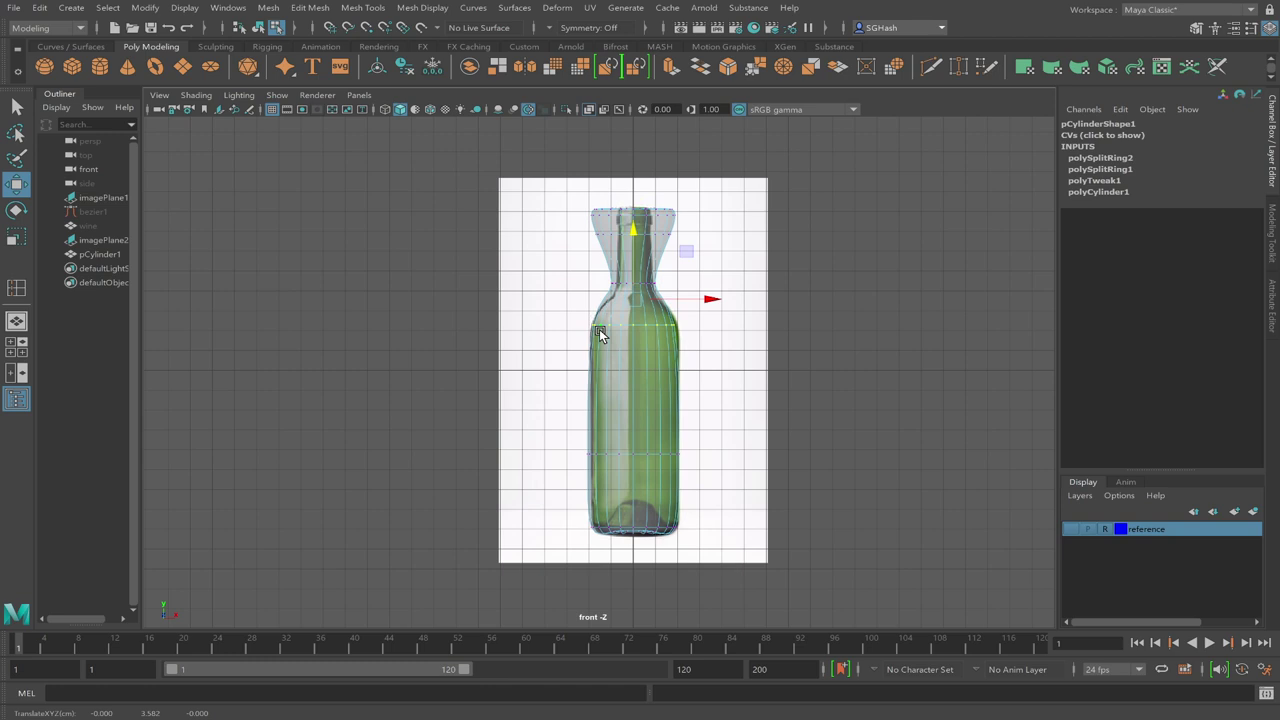
pyautogui.moveTo(589, 273); pyautogui.dragTo(680, 295)
pyautogui.moveTo(637, 219); pyautogui.dragTo(644, 234)
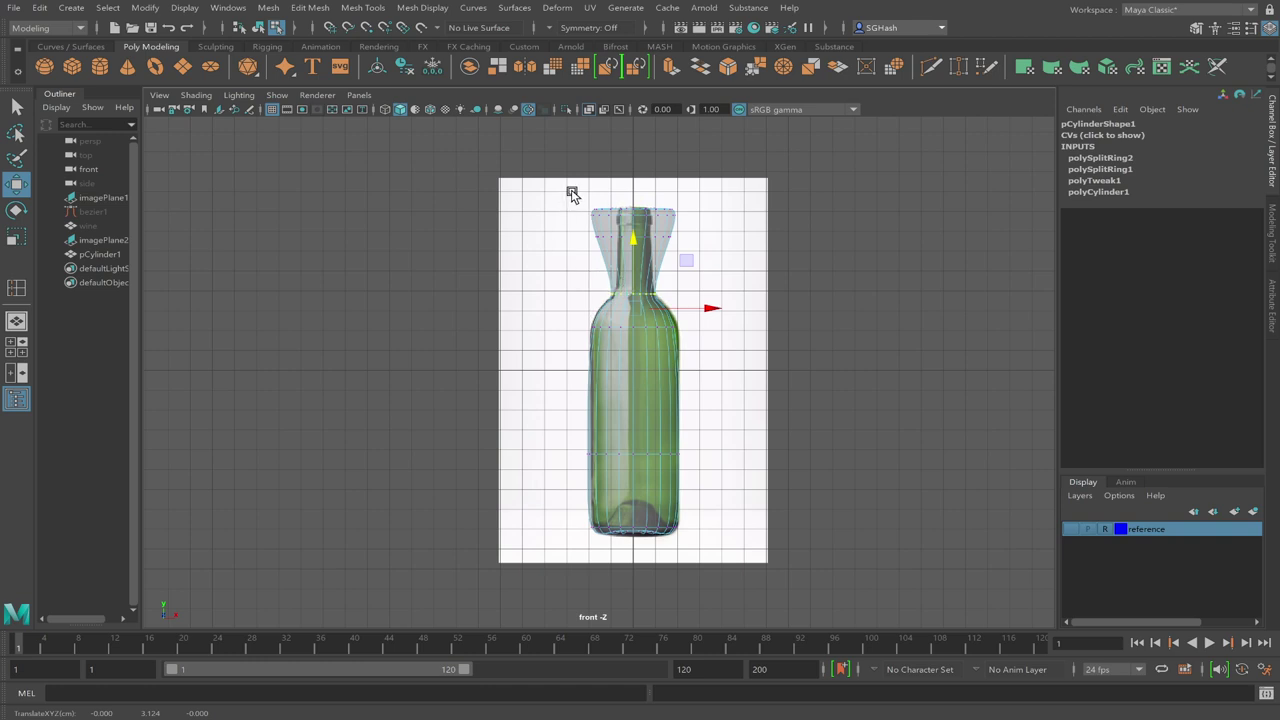
# Try scaling the top vertex rows inward to the neck's width and slightly widening the shoulder row
pyautogui.moveTo(571, 191); pyautogui.dragTo(706, 252)
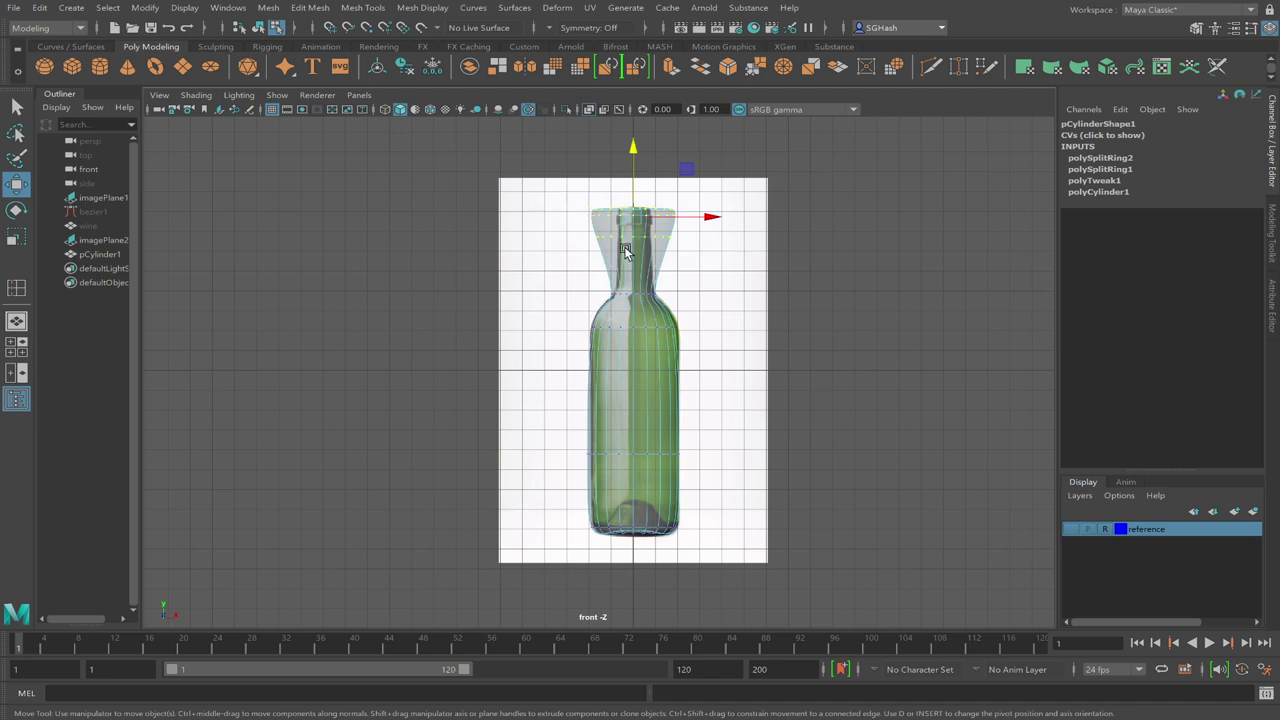
pyautogui.press('r')
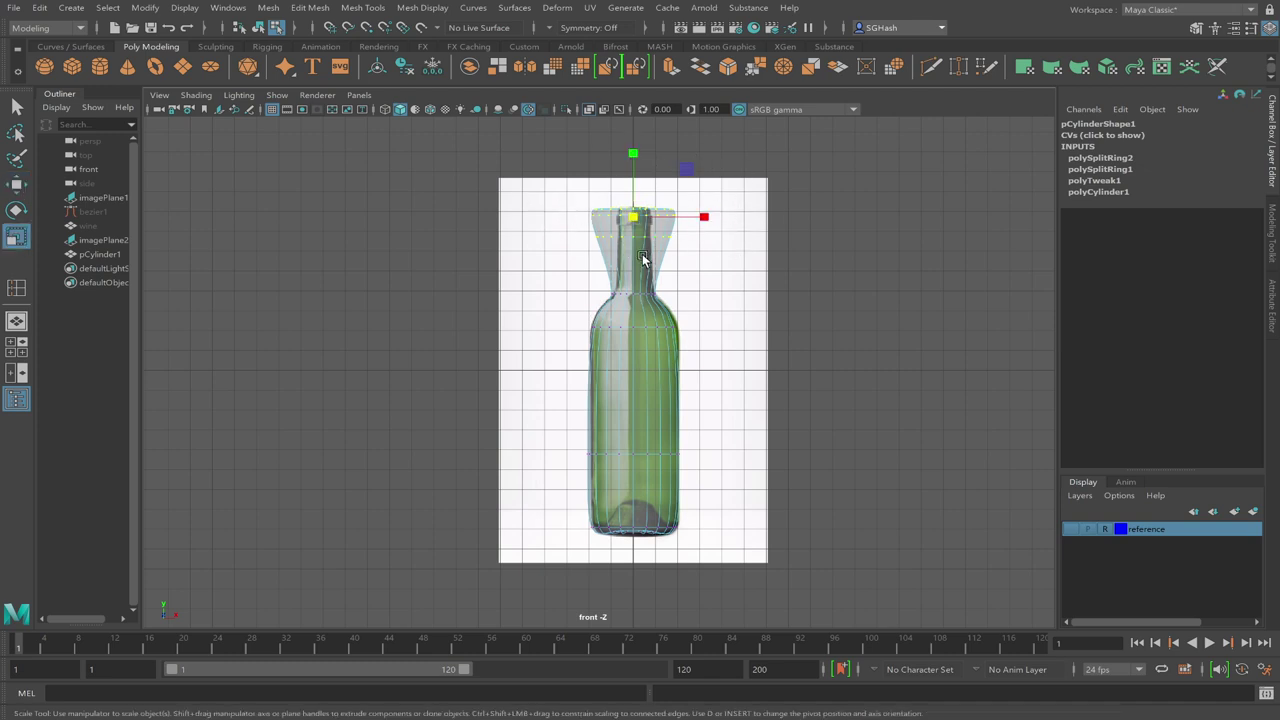
pyautogui.moveTo(633, 217); pyautogui.dragTo(594, 236)
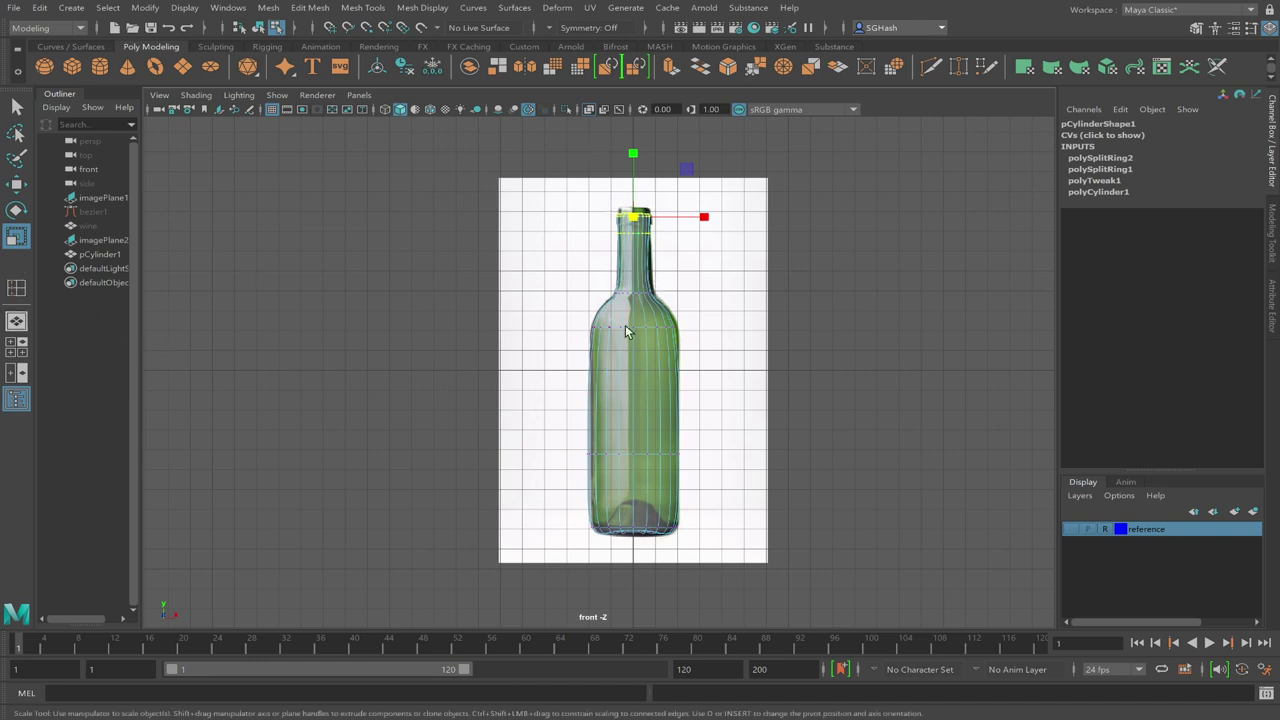
pyautogui.moveTo(568, 310); pyautogui.dragTo(700, 350)
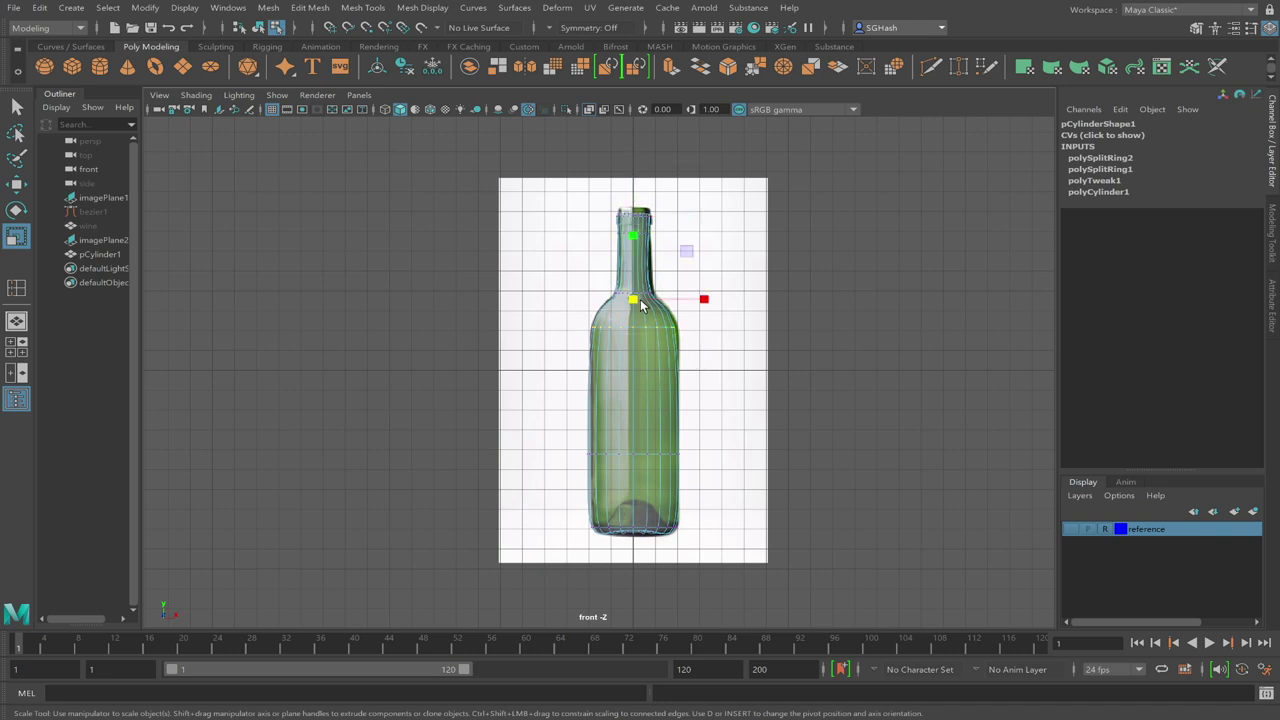
pyautogui.moveTo(633, 303); pyautogui.dragTo(639, 300)
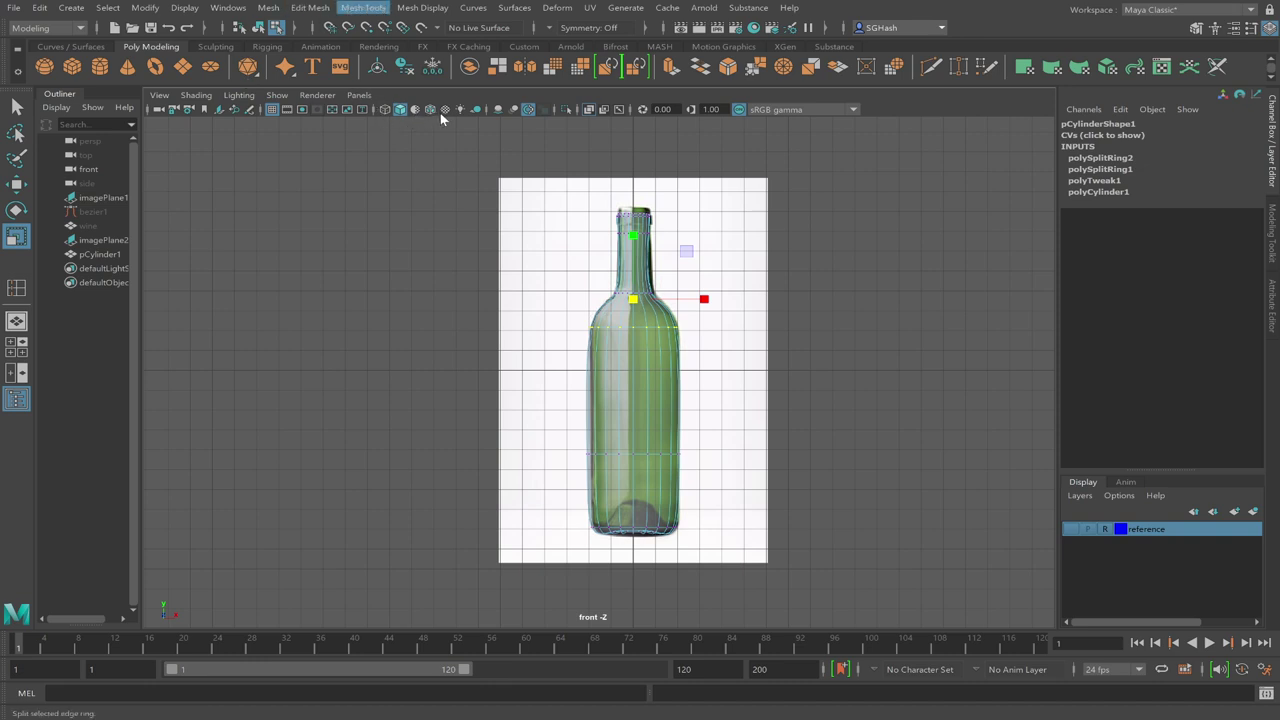
# Turn off smooth preview and undo the recent vertex edits, back to the flared top and the earlier shoulder height
pyautogui.press('y')
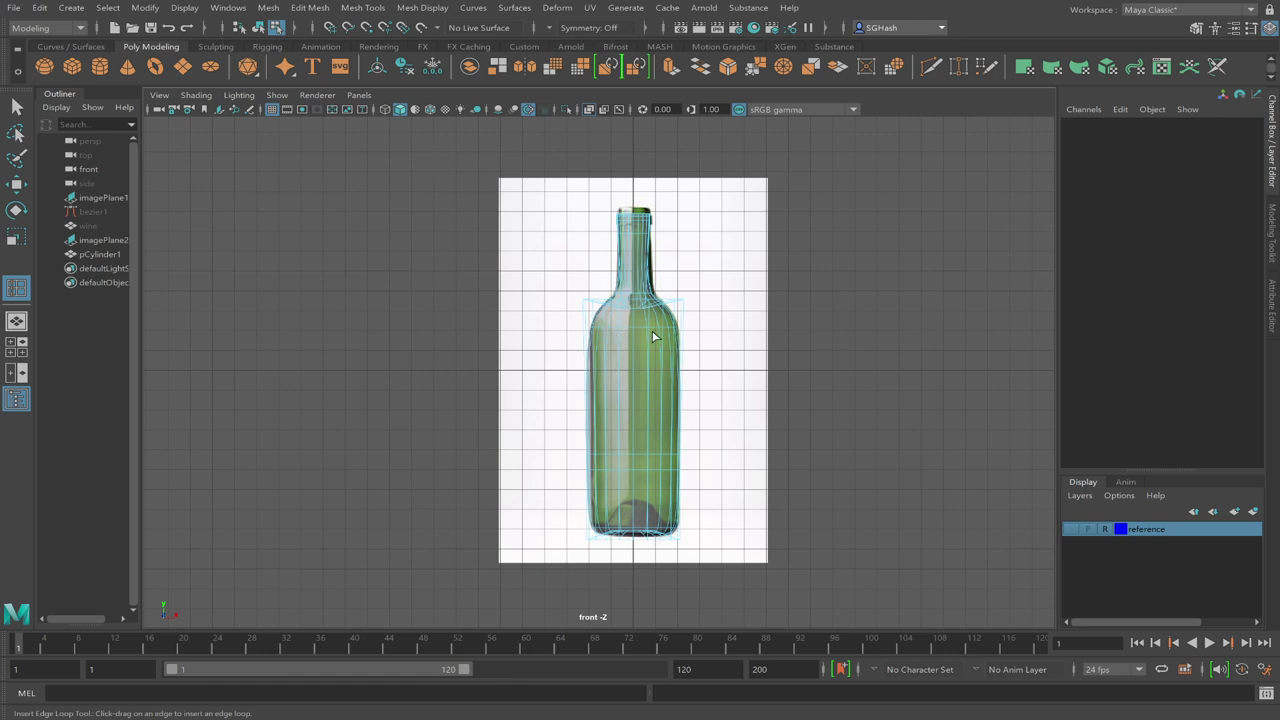
pyautogui.moveTo(670, 347); pyautogui.dragTo(677, 372)
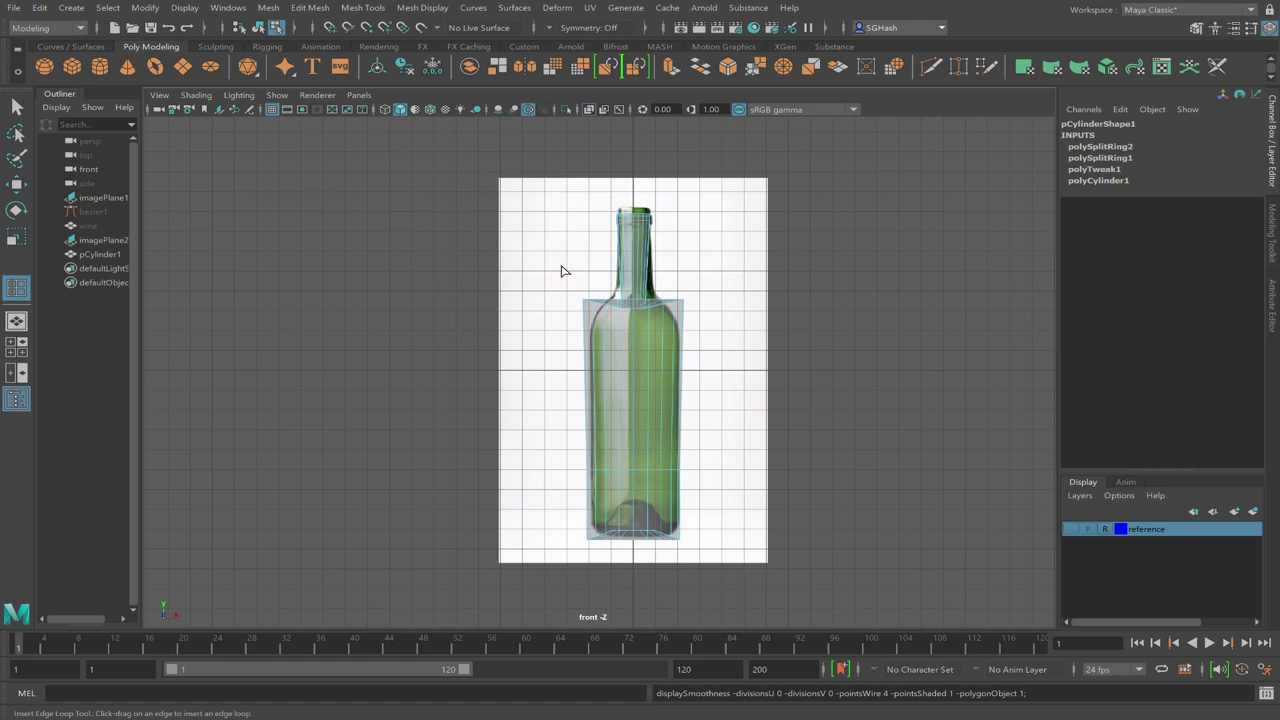
pyautogui.hotkey('ctrl', 'z')
pyautogui.hotkey('ctrl', 'z')
pyautogui.hotkey('ctrl', 'z')
pyautogui.hotkey('ctrl', 'z')
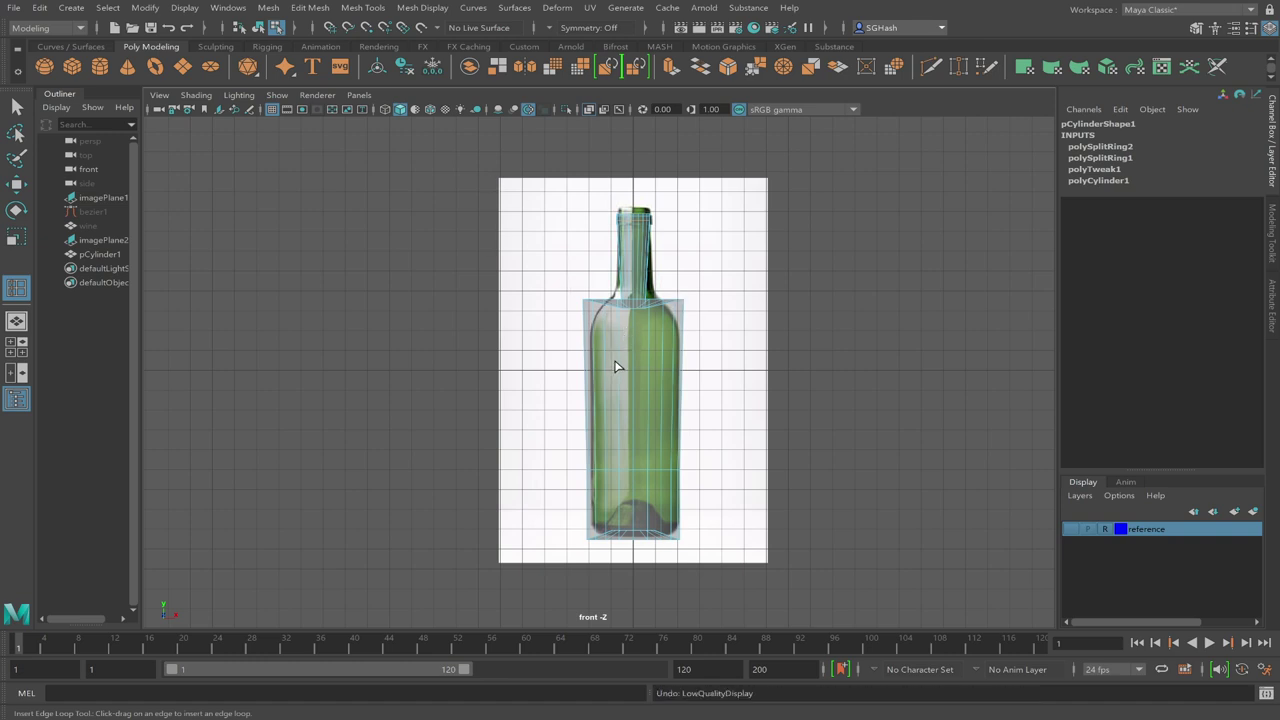
pyautogui.hotkey('ctrl', 'z')
pyautogui.hotkey('ctrl', 'z')
pyautogui.hotkey('ctrl', 'z')
pyautogui.hotkey('ctrl', 'z')
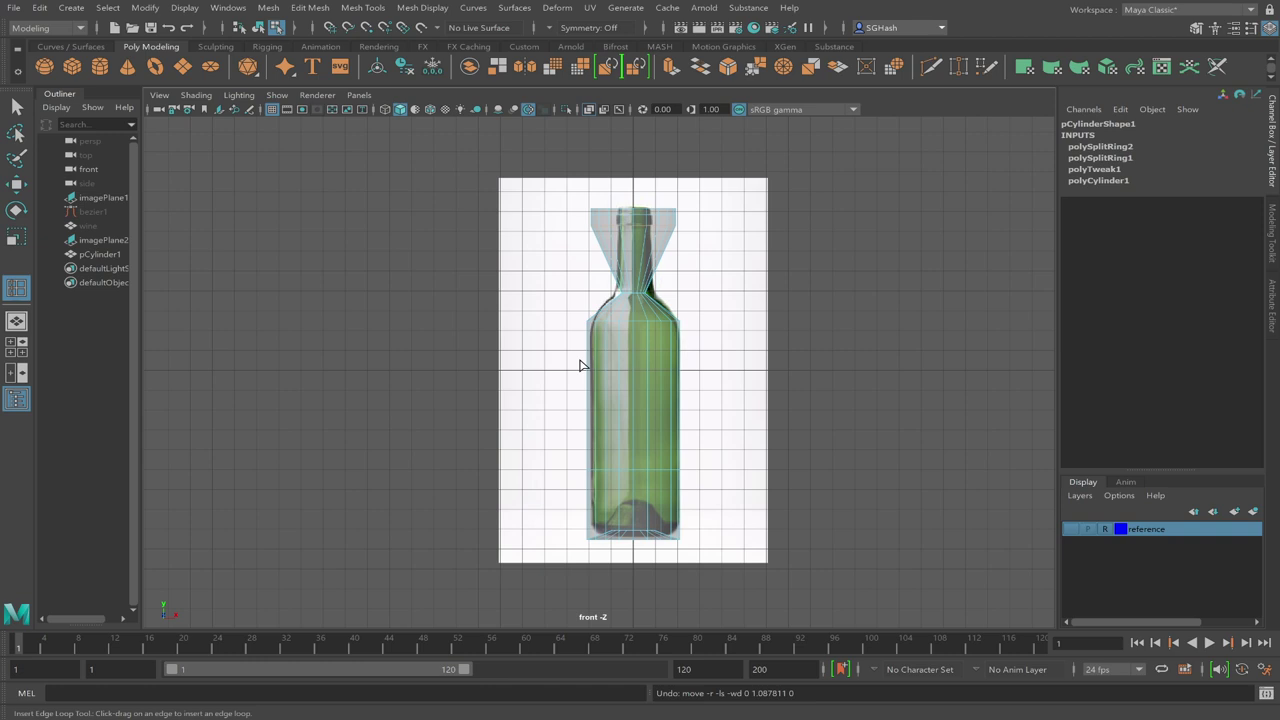
# Insert an edge loop between the neck base and the shoulder and scale it outward to round the shoulder
pyautogui.click(652, 307)
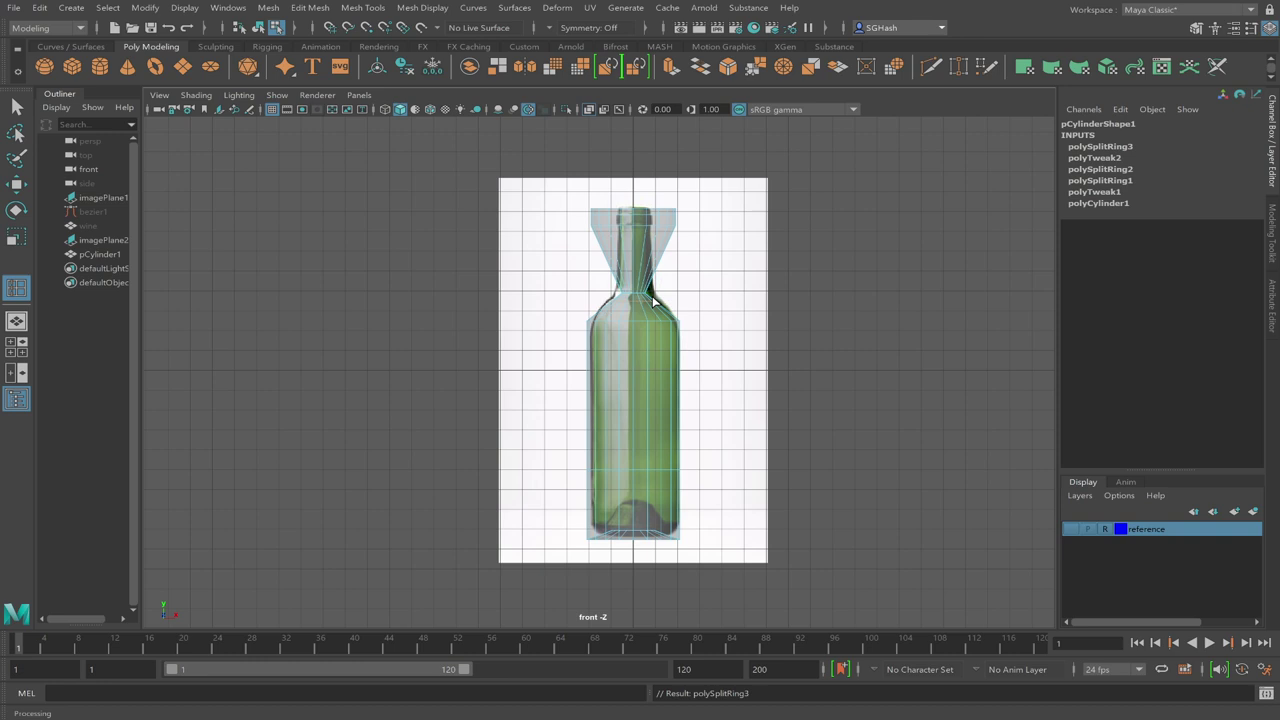
pyautogui.press('r')
pyautogui.moveTo(636, 305)
pyautogui.mouseDown()
pyautogui.moveTo(665, 305)
pyautogui.moveTo(648, 300)
pyautogui.mouseUp()
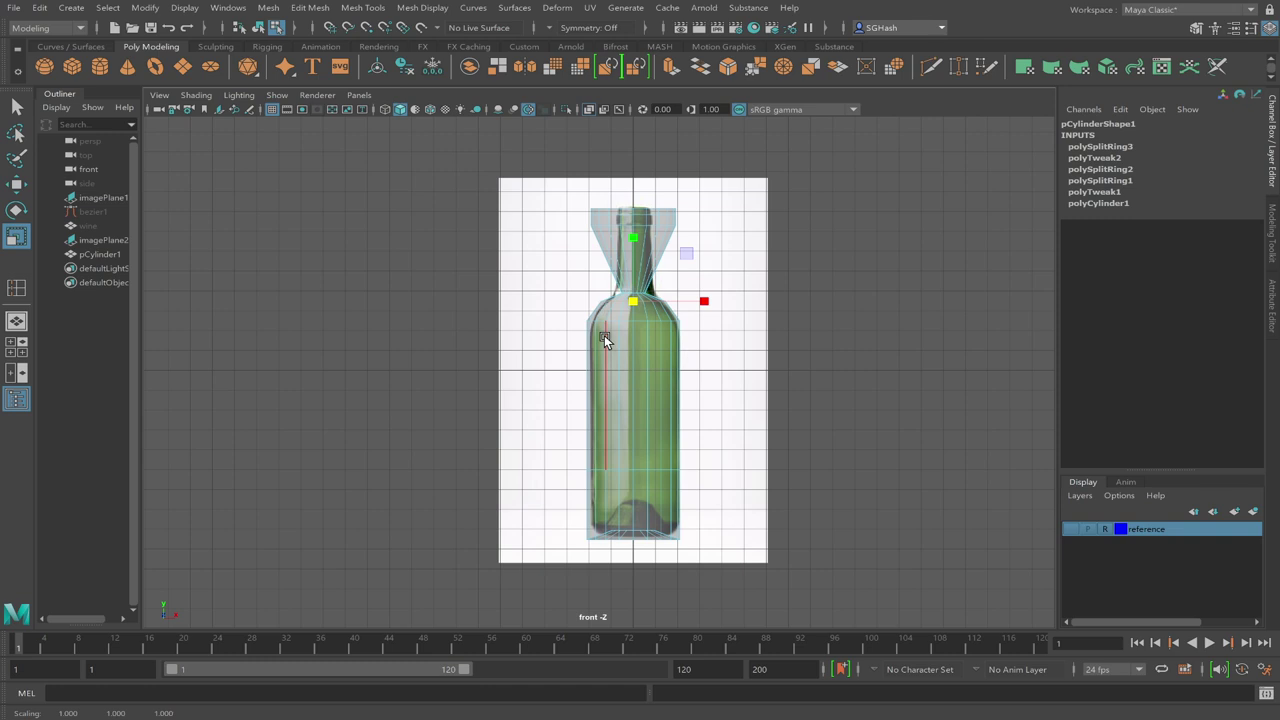
# Scale the vertex row at the top of the body slightly inward to match the bottle's outline
pyautogui.click(604, 330)
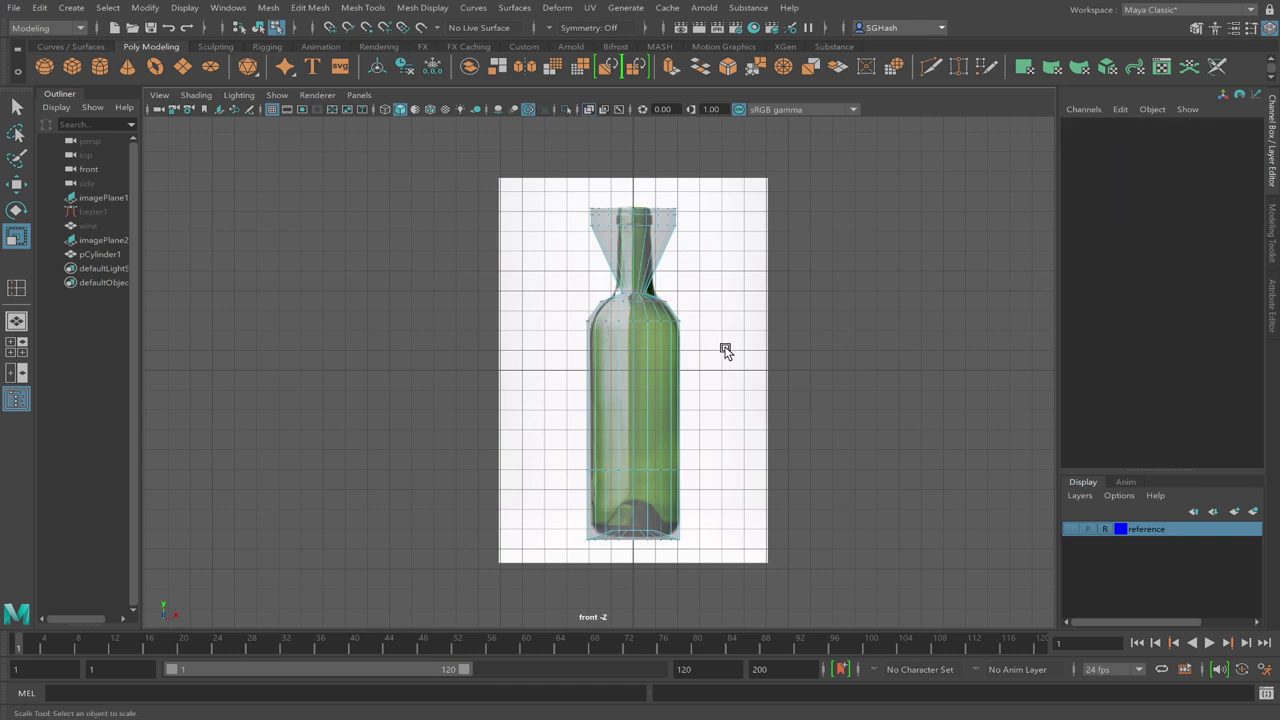
pyautogui.click(655, 325)
pyautogui.moveTo(632, 316); pyautogui.dragTo(627, 322)
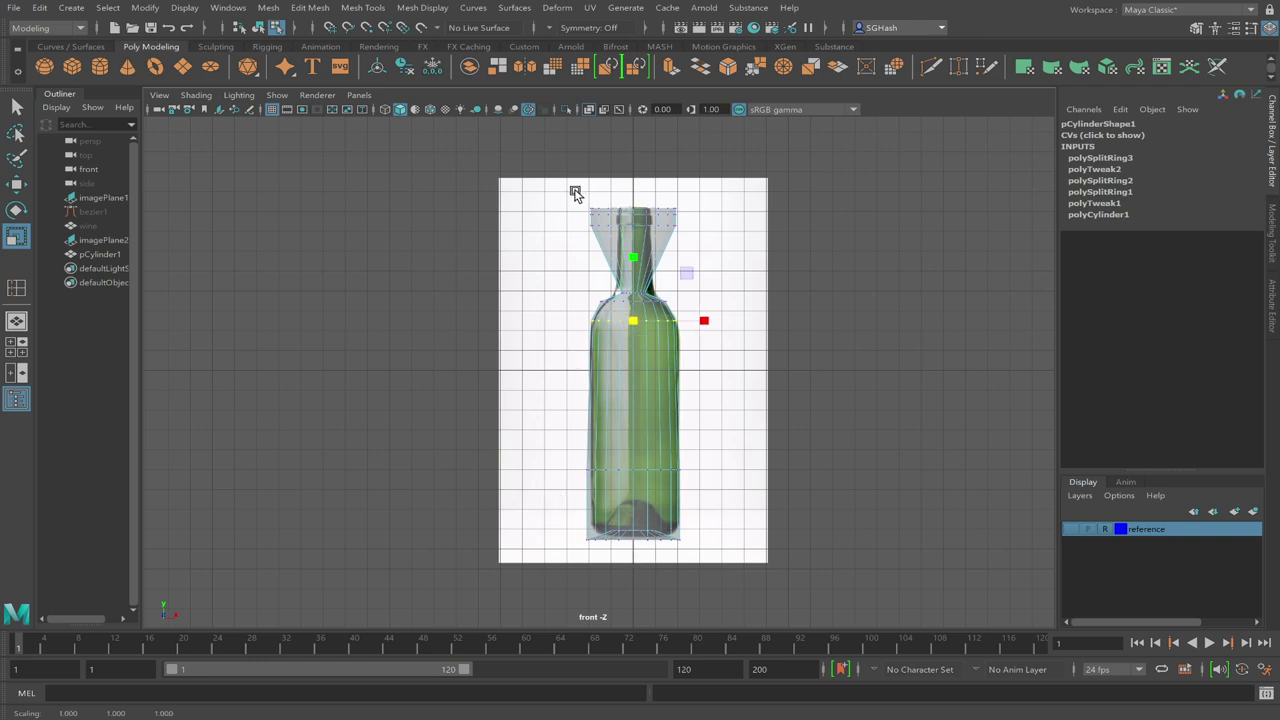
# Scale the top vertex rows inward to the neck's width and compare the smoothed and unsmoothed shapes
pyautogui.moveTo(688, 229); pyautogui.dragTo(592, 234)
pyautogui.press('3')
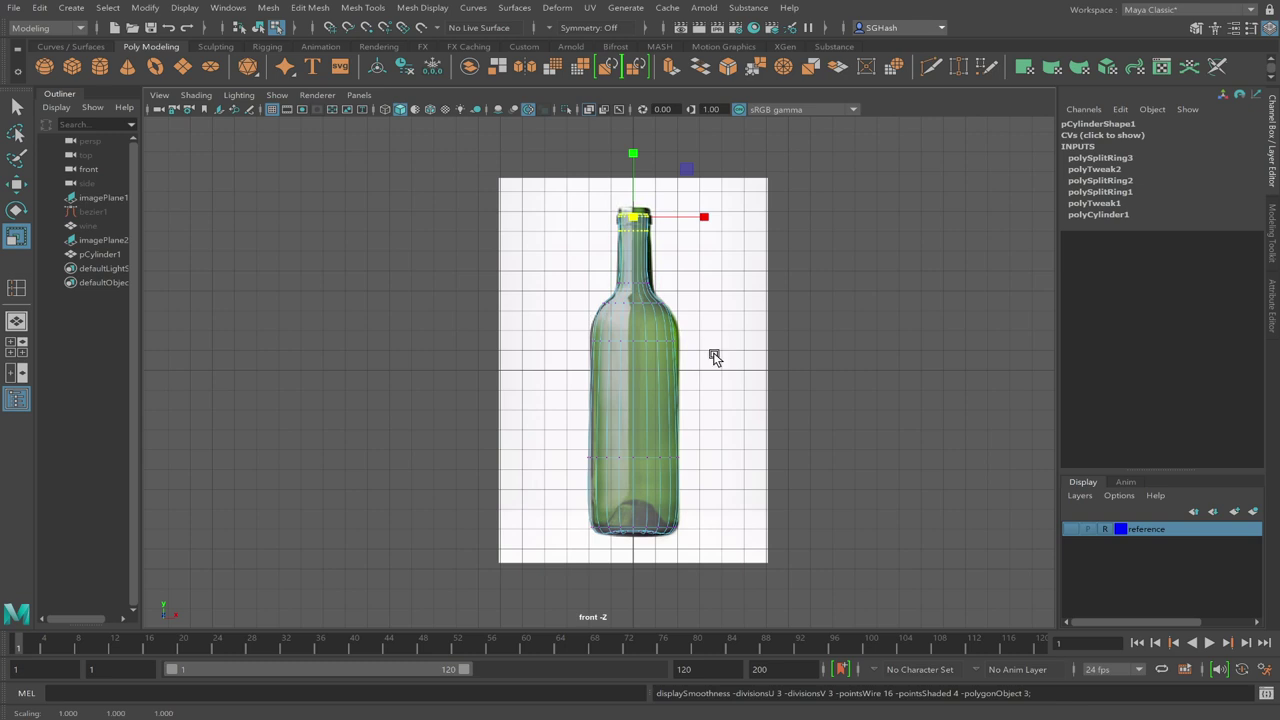
pyautogui.press('1')
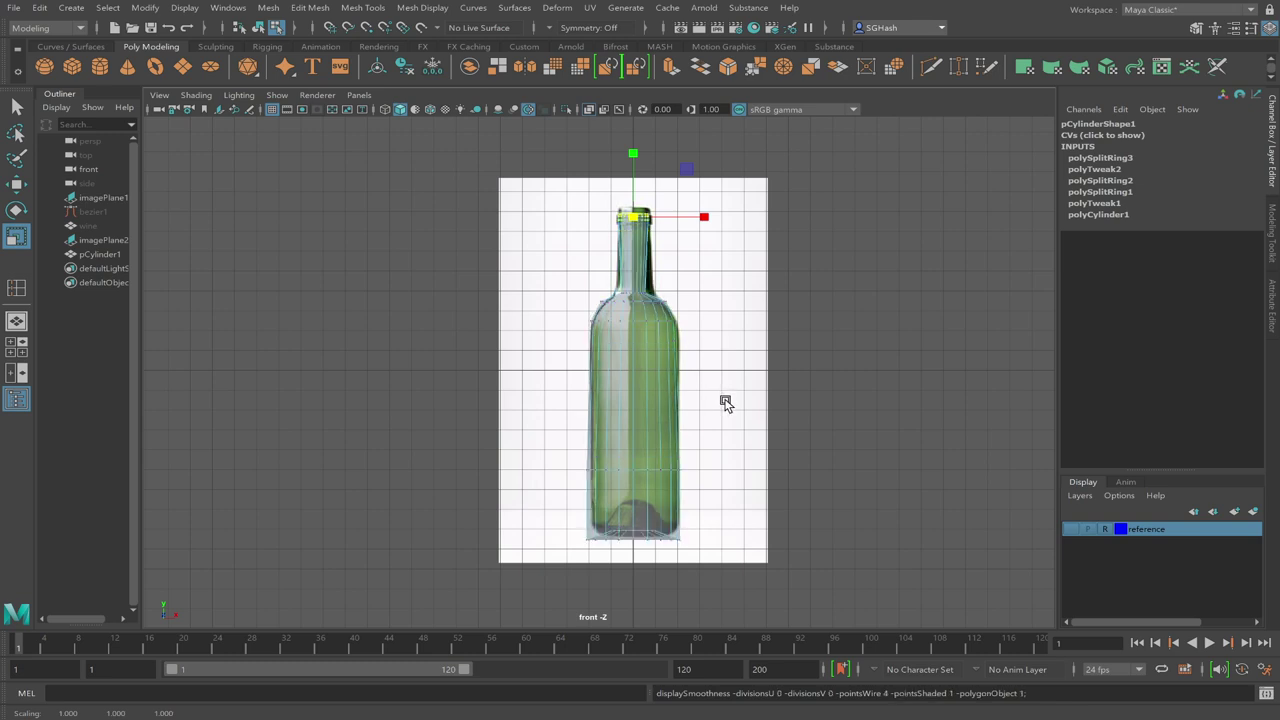
# With smooth preview on, raise the top vertex rows to the bottle's mouth, at Y about 8.05
pyautogui.press('3')
pyautogui.press('1')
pyautogui.press('3')
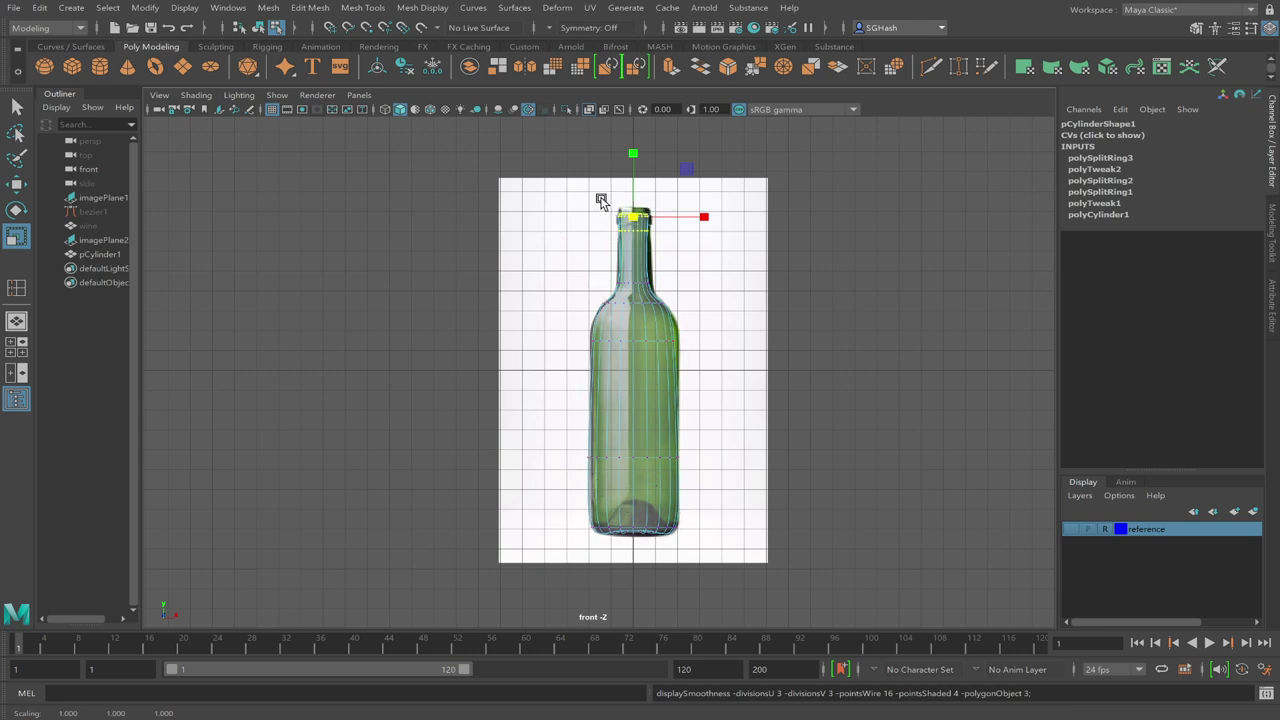
pyautogui.press('w')
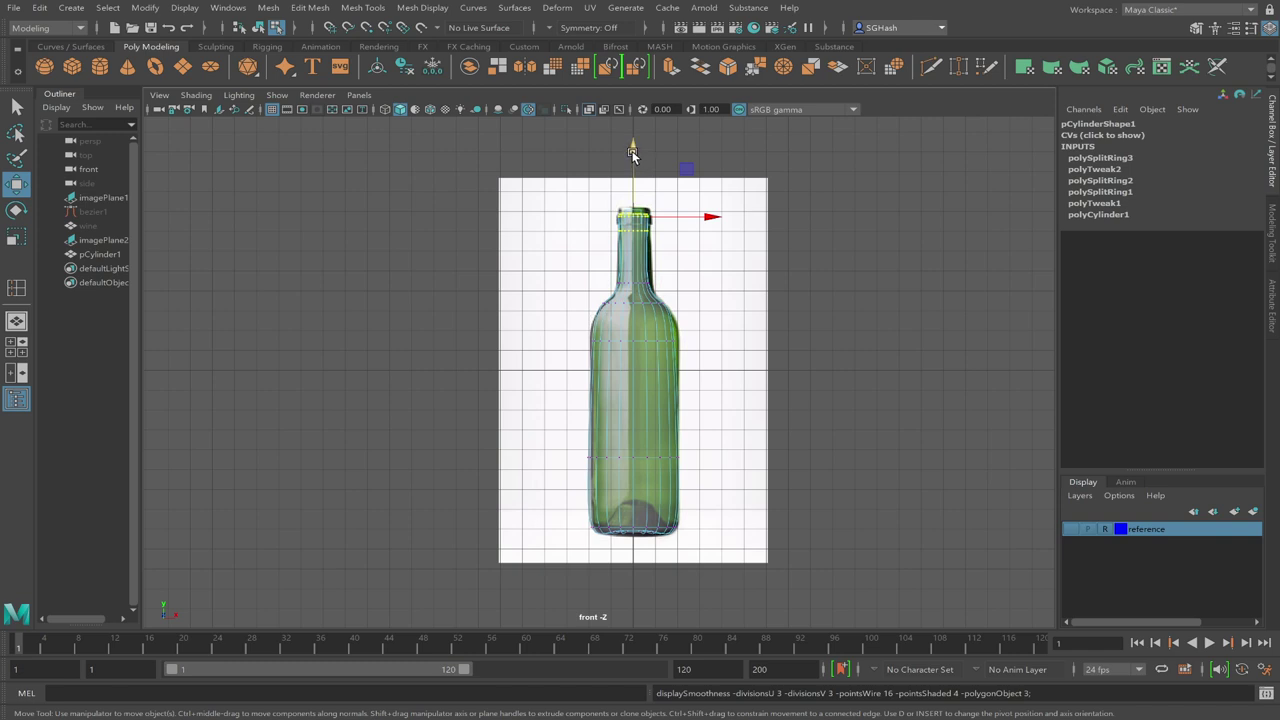
pyautogui.moveTo(632, 153); pyautogui.dragTo(634, 137)
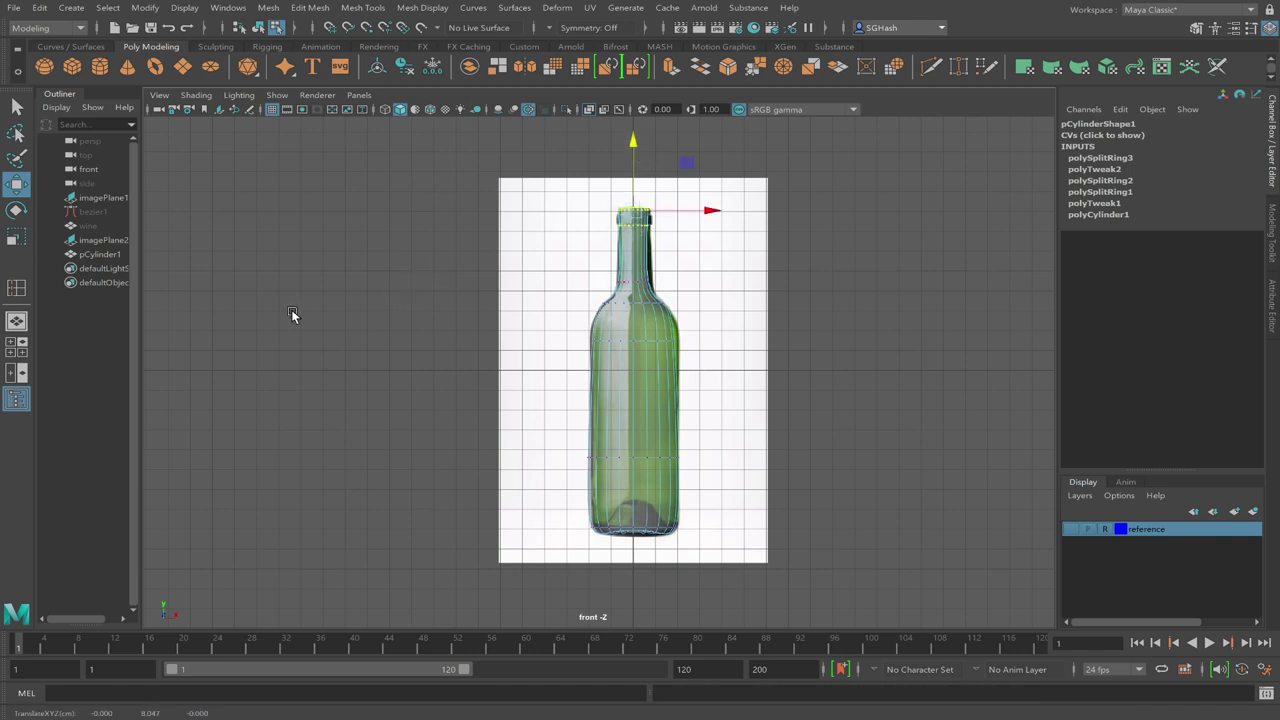
# In the perspective view, frame the top of the bottle's neck, turn off its smooth preview and deselect the vertices
pyautogui.click(18, 322)
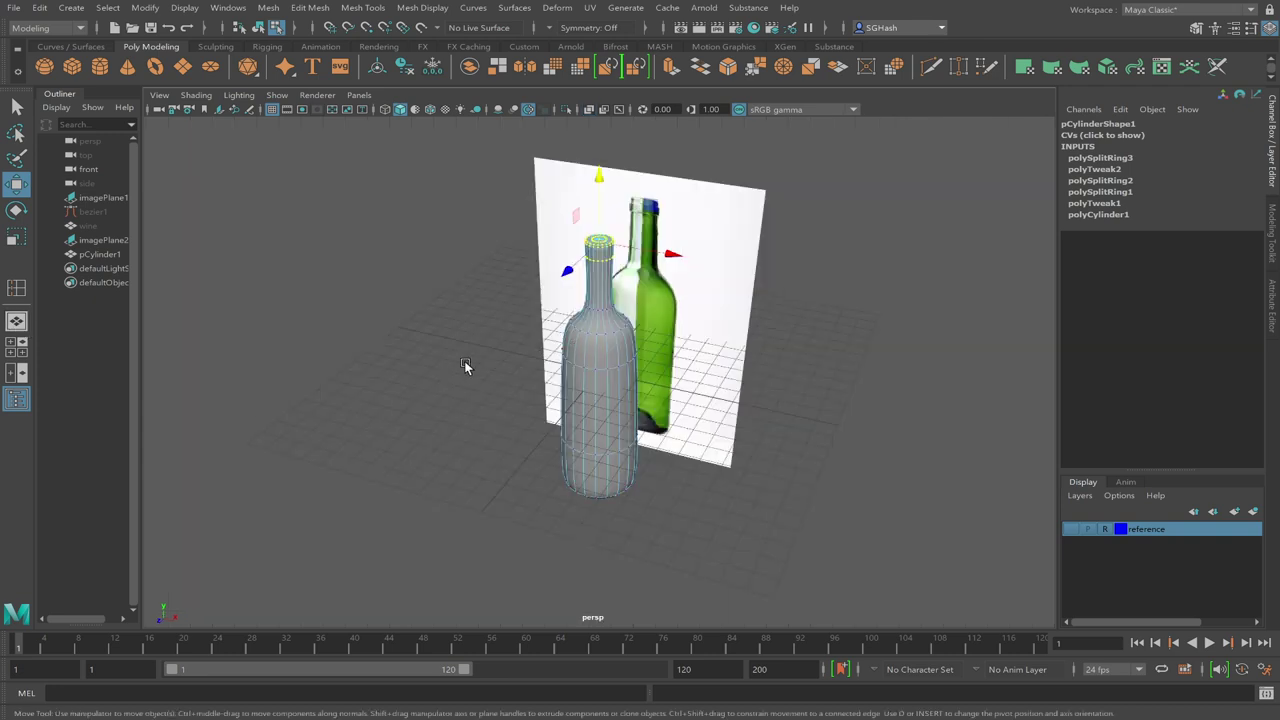
pyautogui.keyDown('alt'); pyautogui.moveTo(449, 396); pyautogui.dragTo(667, 388); pyautogui.keyUp('alt')
pyautogui.scroll(5, 666, 388)
pyautogui.scroll(-4, 750, 330)
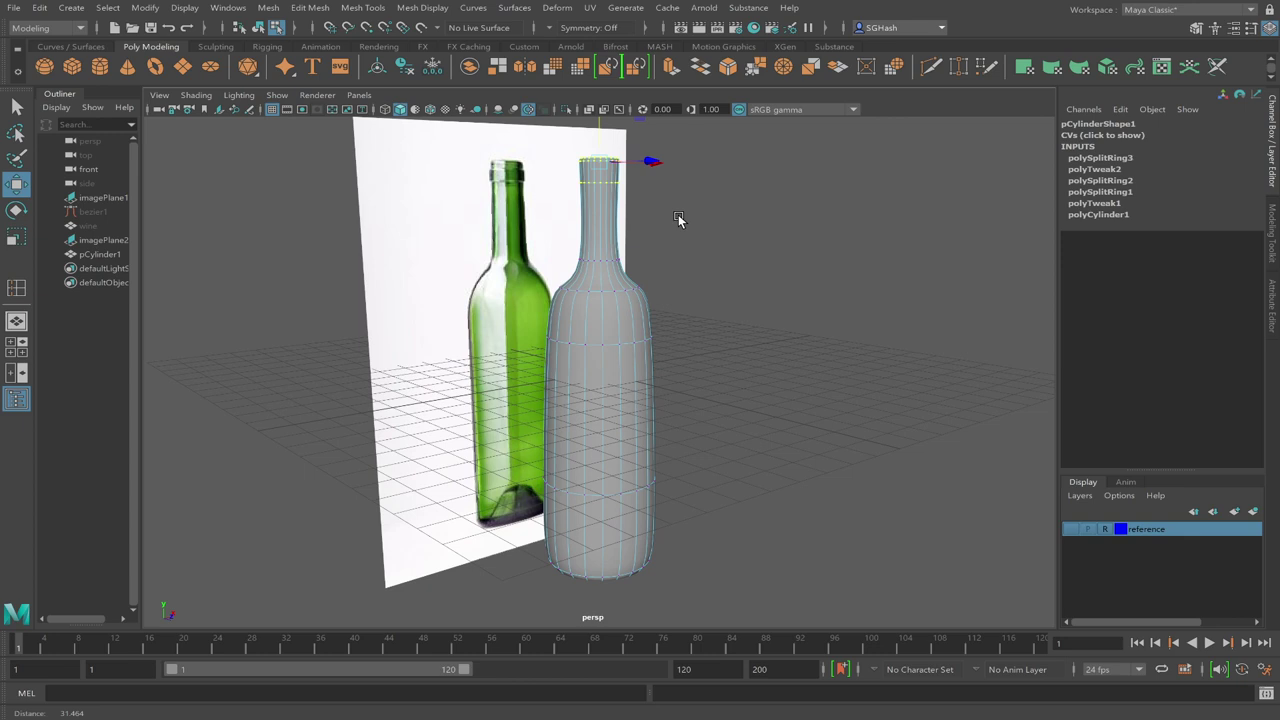
pyautogui.press('f')
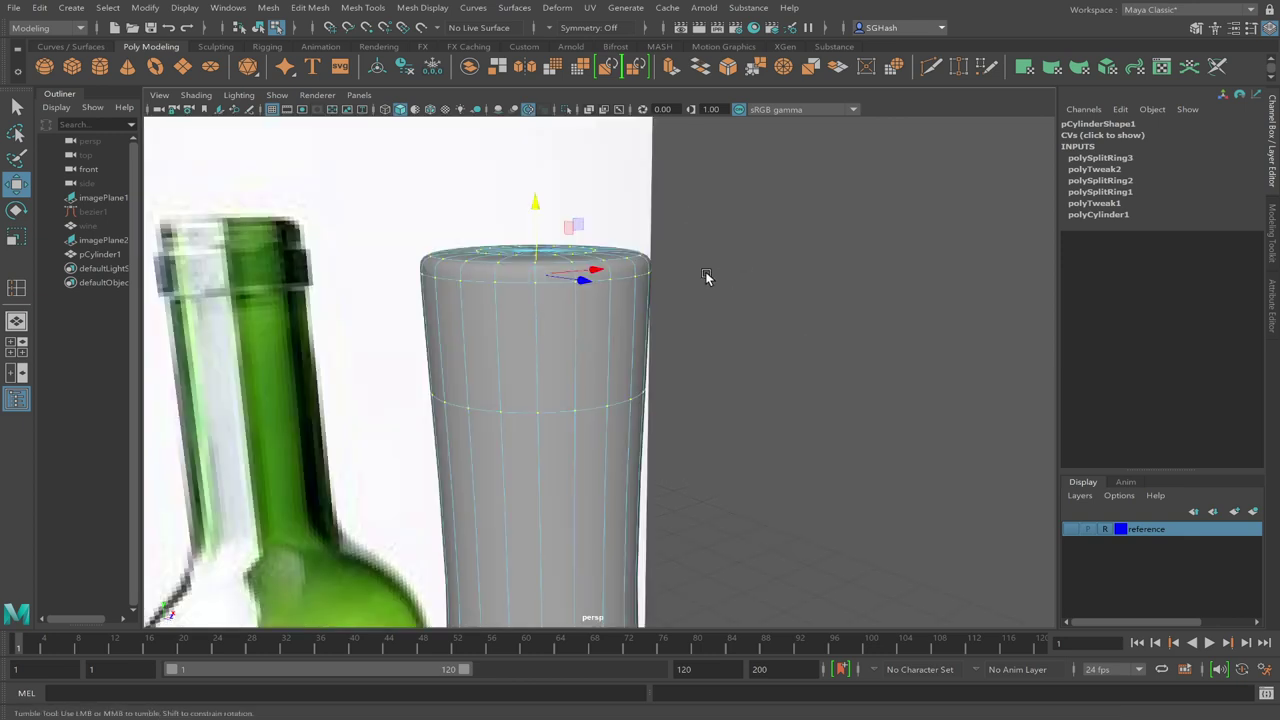
pyautogui.keyDown('alt'); pyautogui.moveTo(705, 271); pyautogui.dragTo(676, 287); pyautogui.keyUp('alt')
pyautogui.scroll(-4, 534, 322)
pyautogui.press('1')
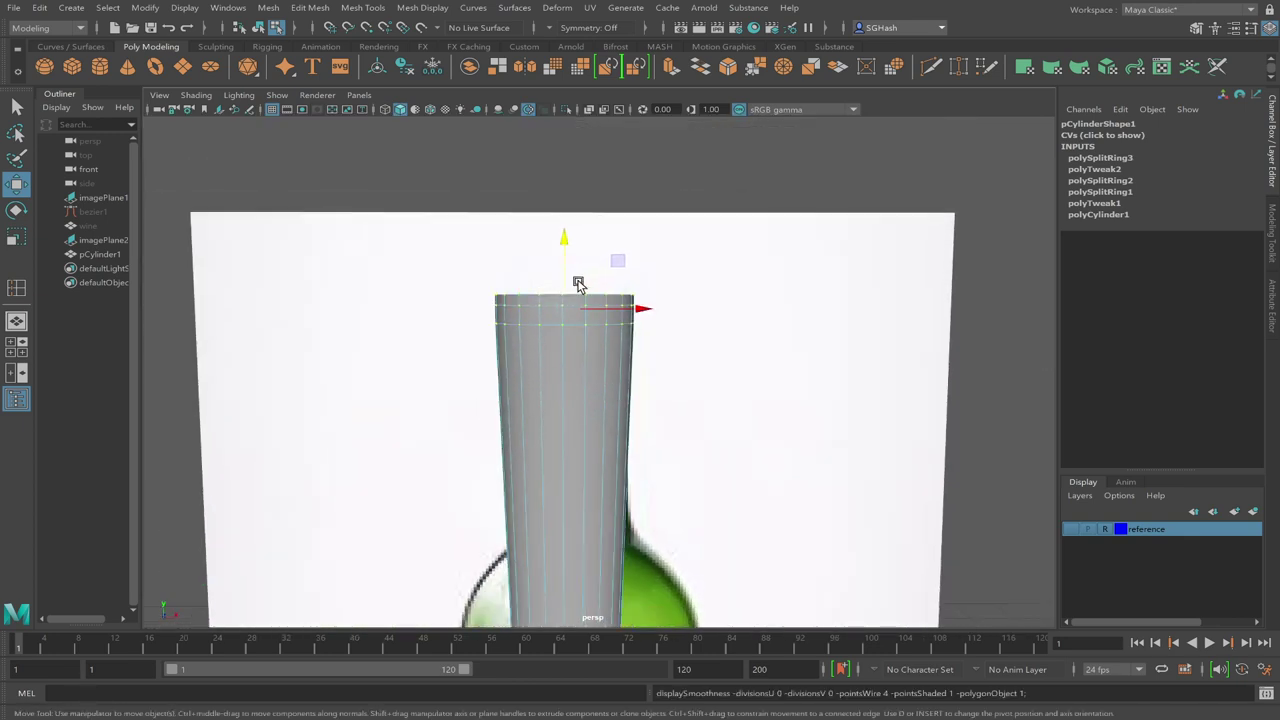
pyautogui.click(473, 142)
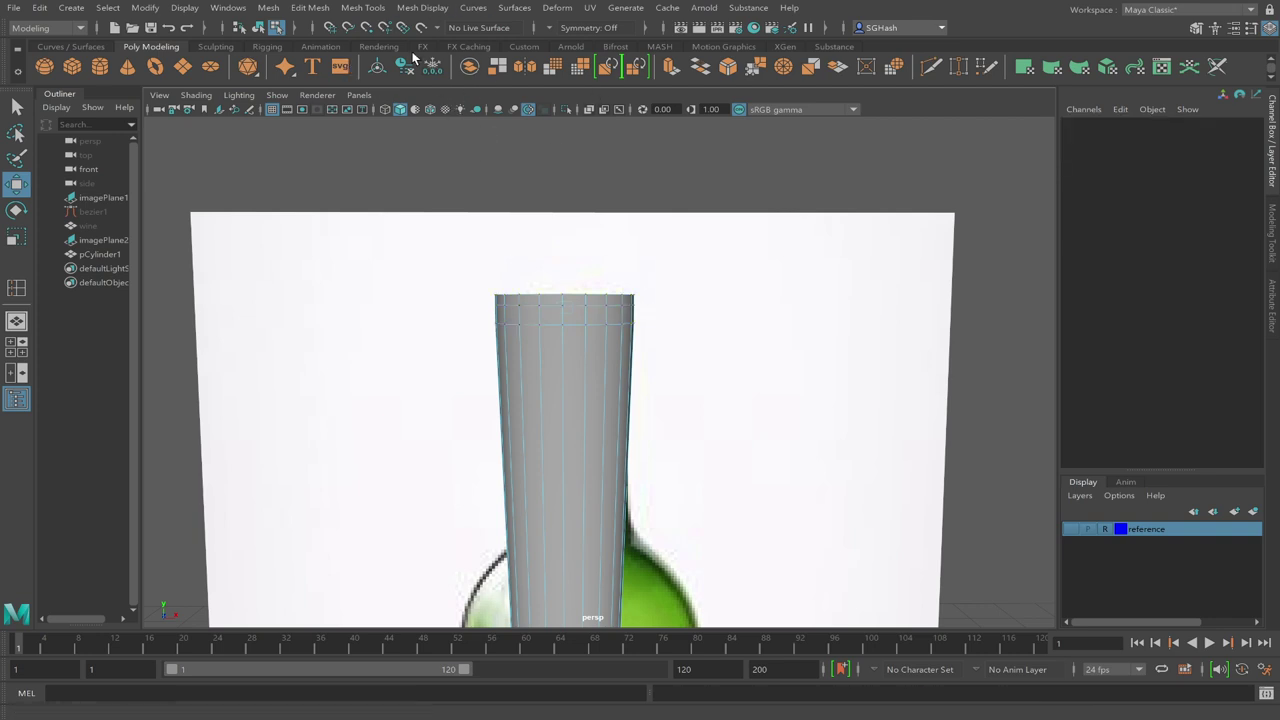
# Insert two edge loops just below the bottle's mouth to mark the upper and lower limits of the lip band
pyautogui.click(383, 9)
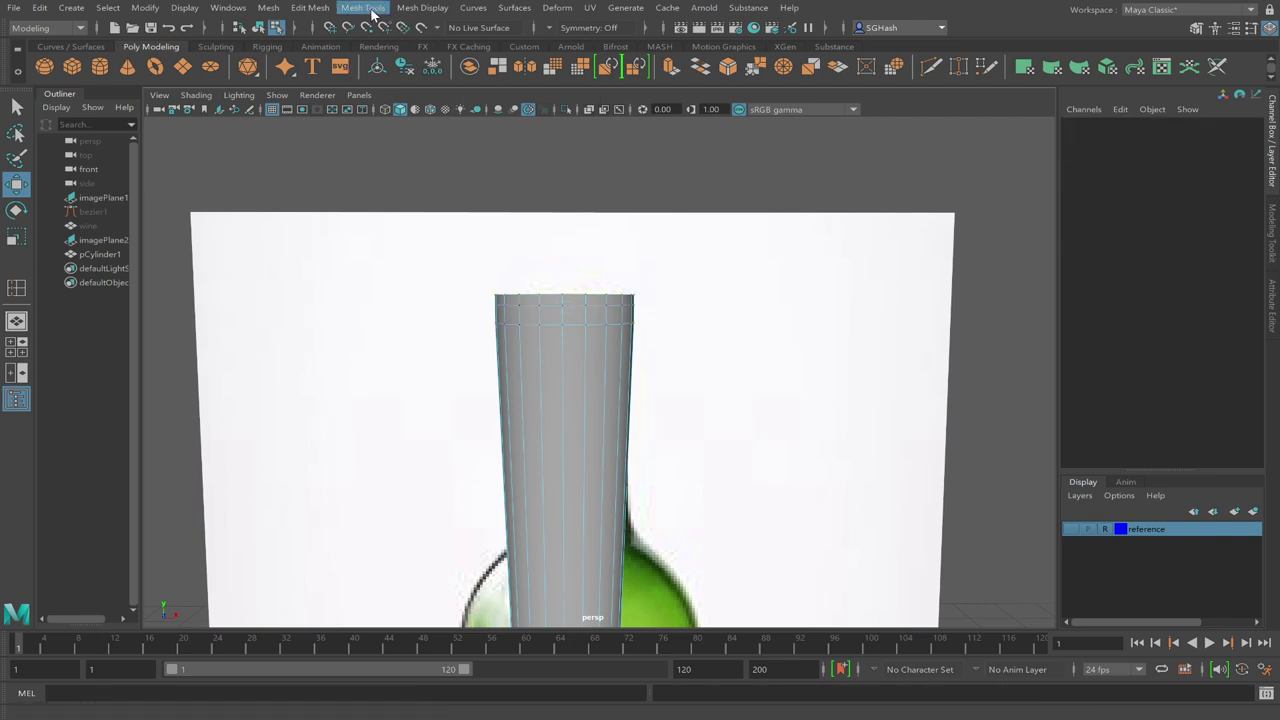
pyautogui.click(419, 108)
pyautogui.keyDown('alt'); pyautogui.moveTo(692, 378); pyautogui.dragTo(948, 282); pyautogui.keyUp('alt')
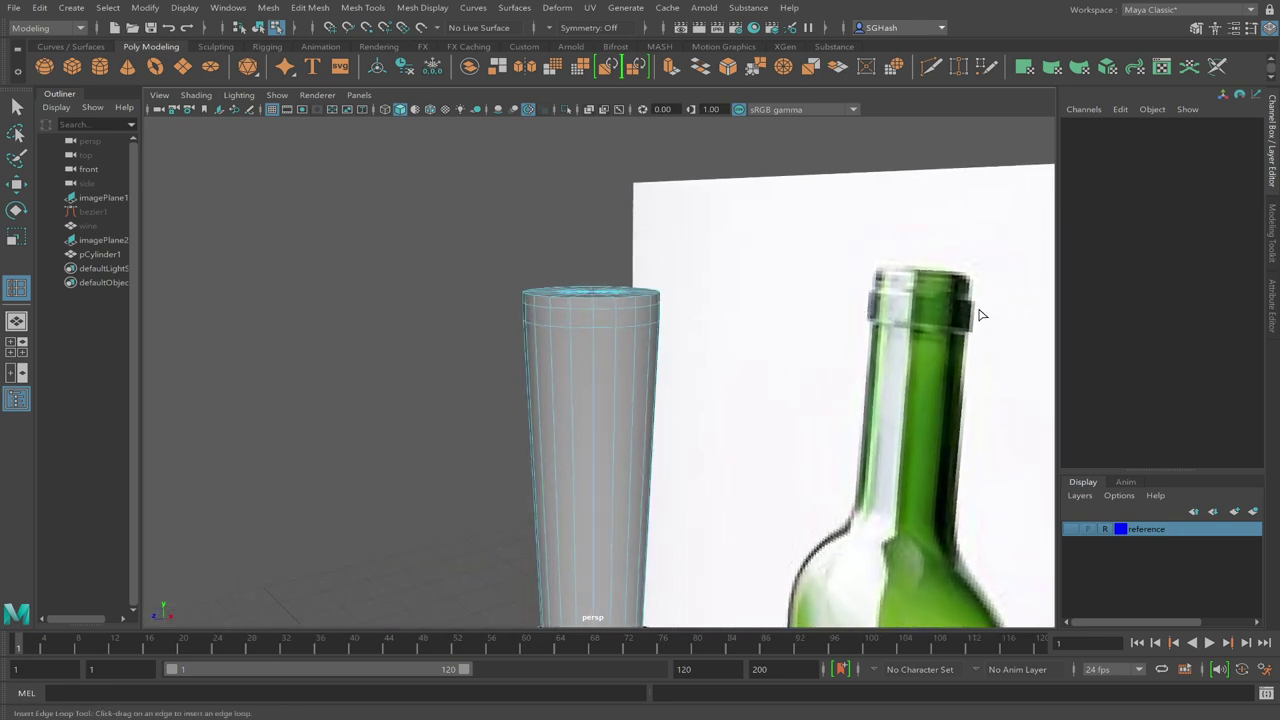
pyautogui.keyDown('alt'); pyautogui.moveTo(645, 357); pyautogui.dragTo(614, 324); pyautogui.keyUp('alt')
pyautogui.click(615, 330)
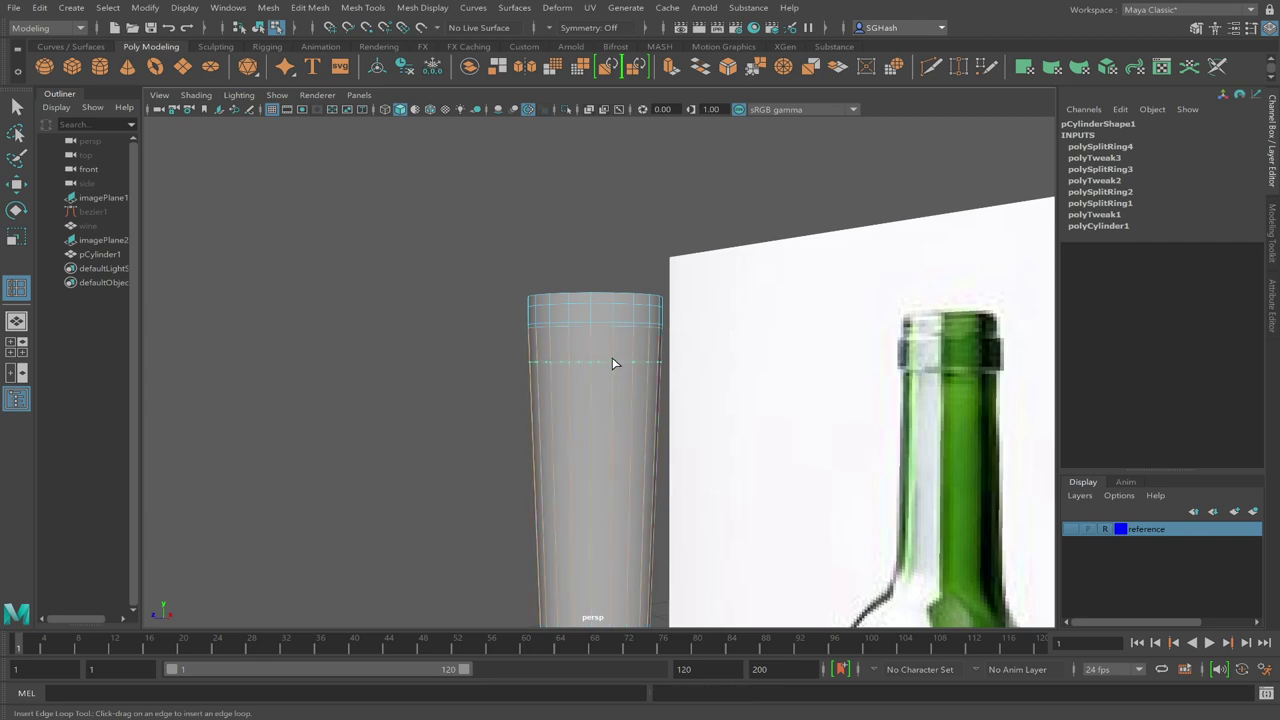
pyautogui.click(609, 357)
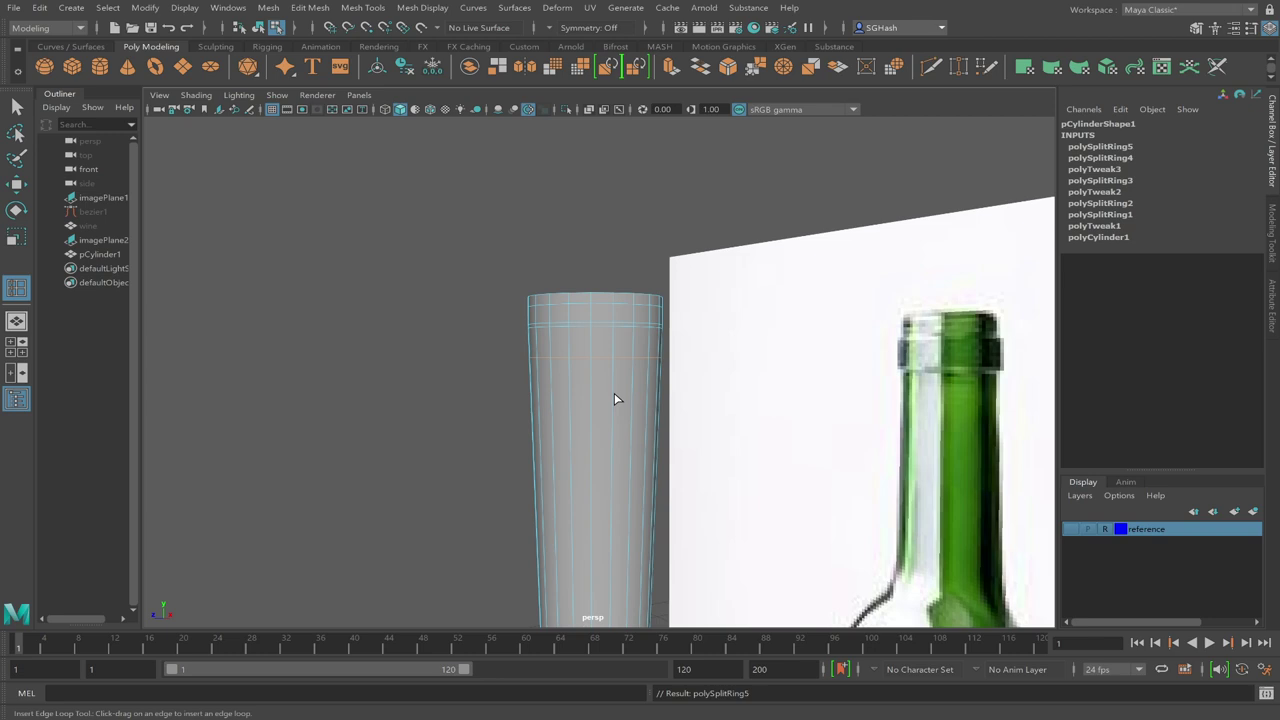
pyautogui.click(615, 399)
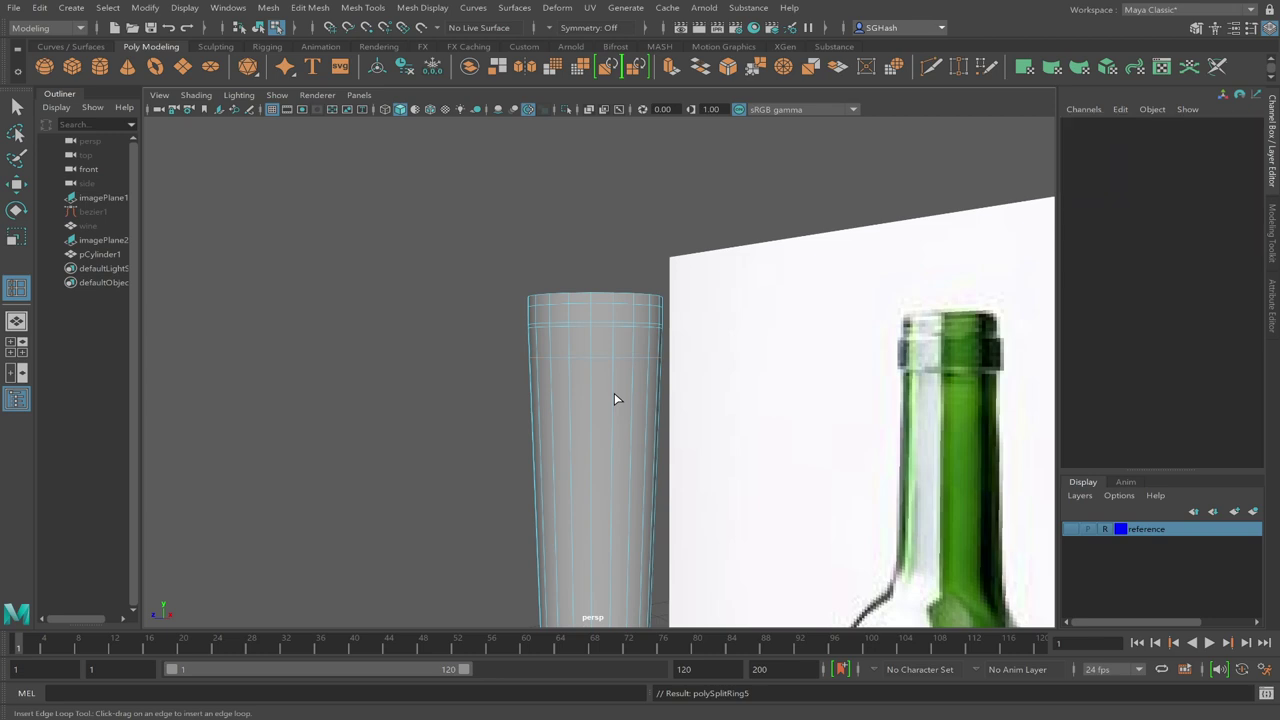
pyautogui.press('q')
# Extrude the ring of faces between the two new loops outward with Local Translate Z 0.1 and check its smoothed shape
pyautogui.click(578, 346)
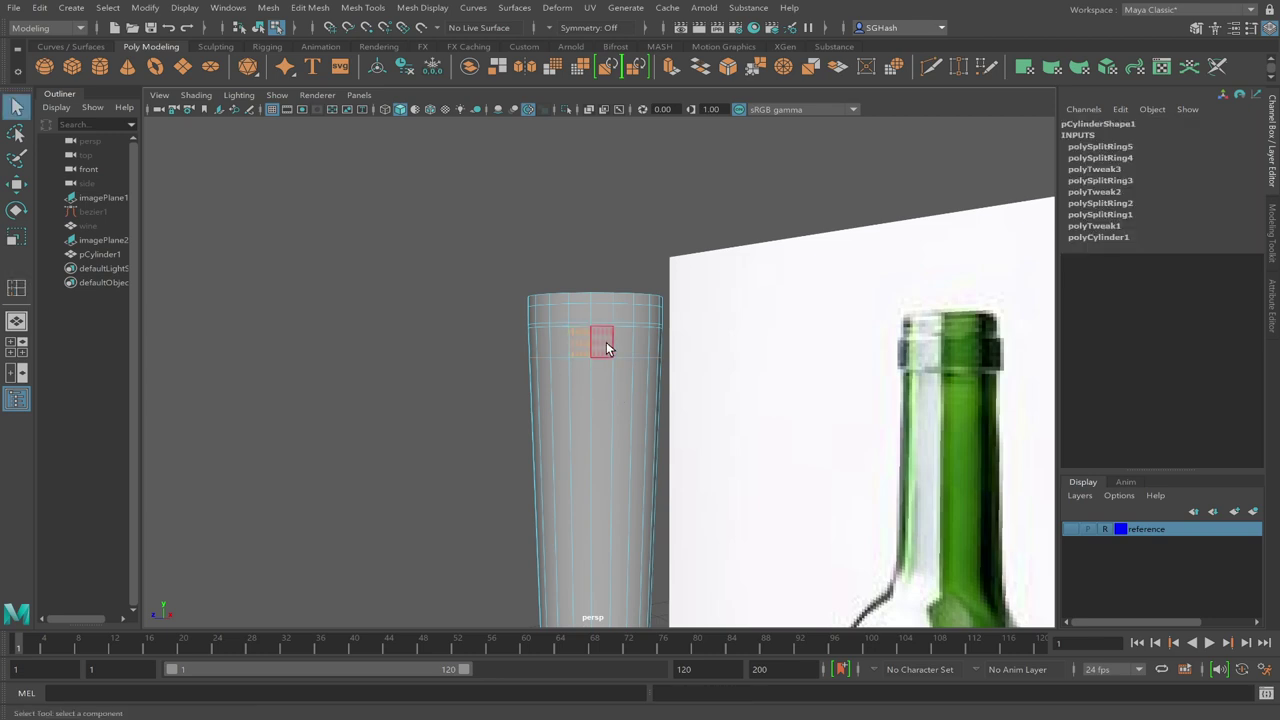
pyautogui.keyDown('shift'); pyautogui.doubleClick(608, 345); pyautogui.keyUp('shift')
pyautogui.click(670, 67)
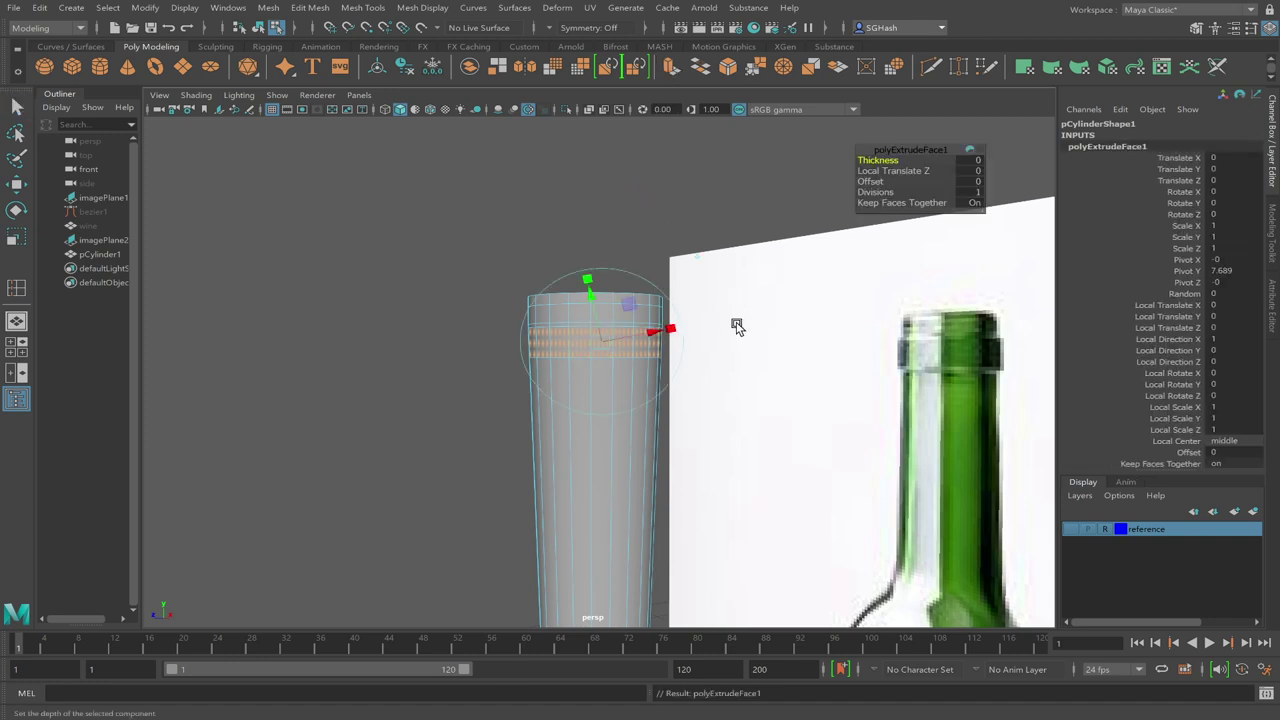
pyautogui.moveTo(895, 169); pyautogui.dragTo(898, 171)
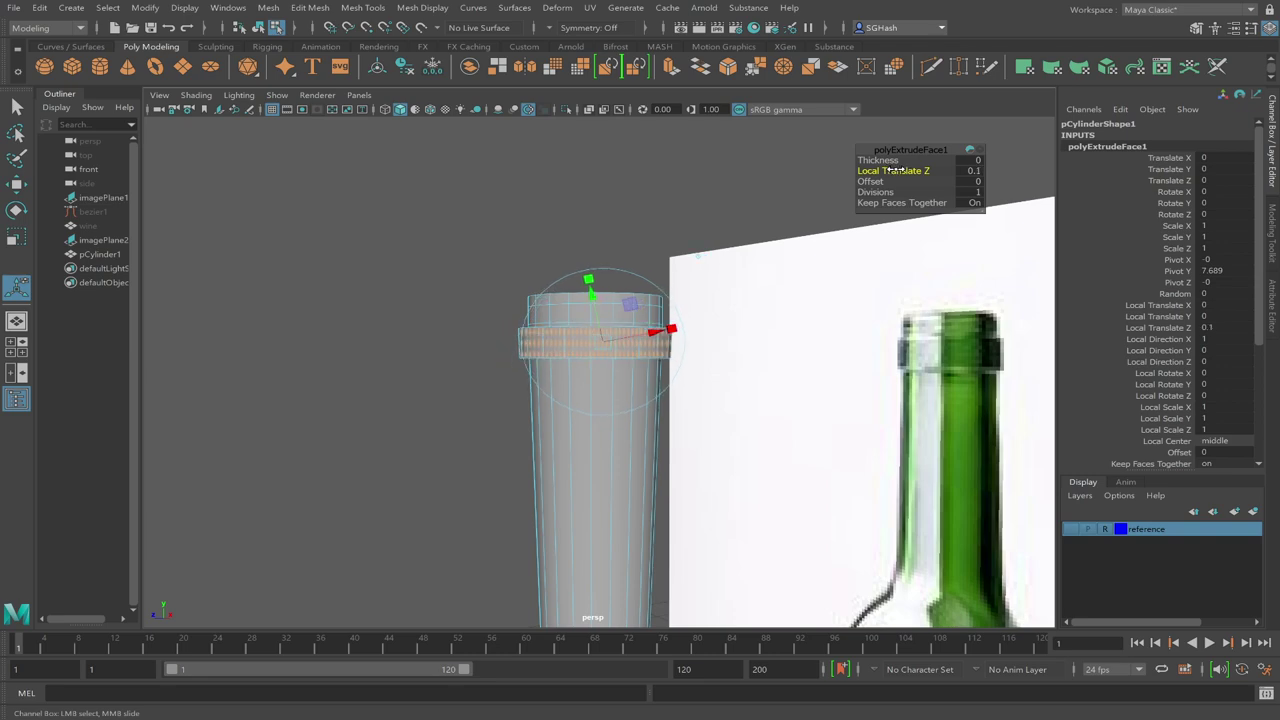
pyautogui.keyDown('alt'); pyautogui.moveTo(620, 308); pyautogui.dragTo(705, 295); pyautogui.keyUp('alt')
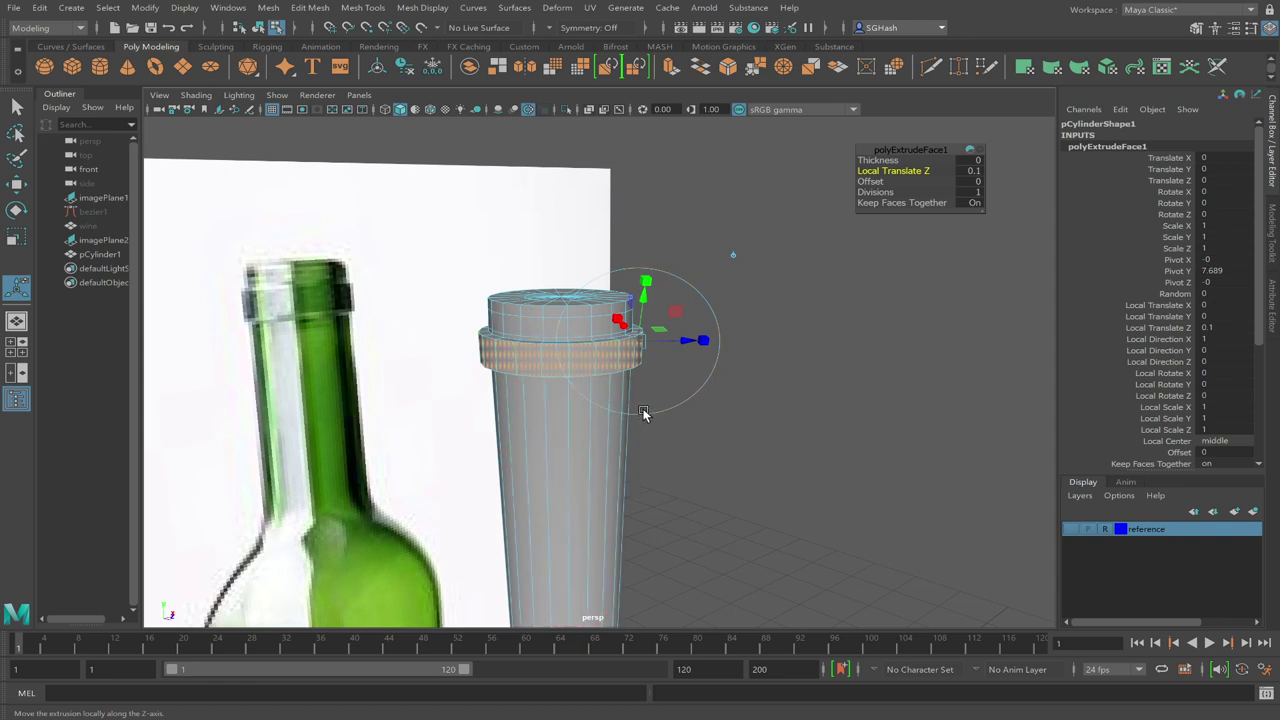
pyautogui.press('q')
pyautogui.press('3')
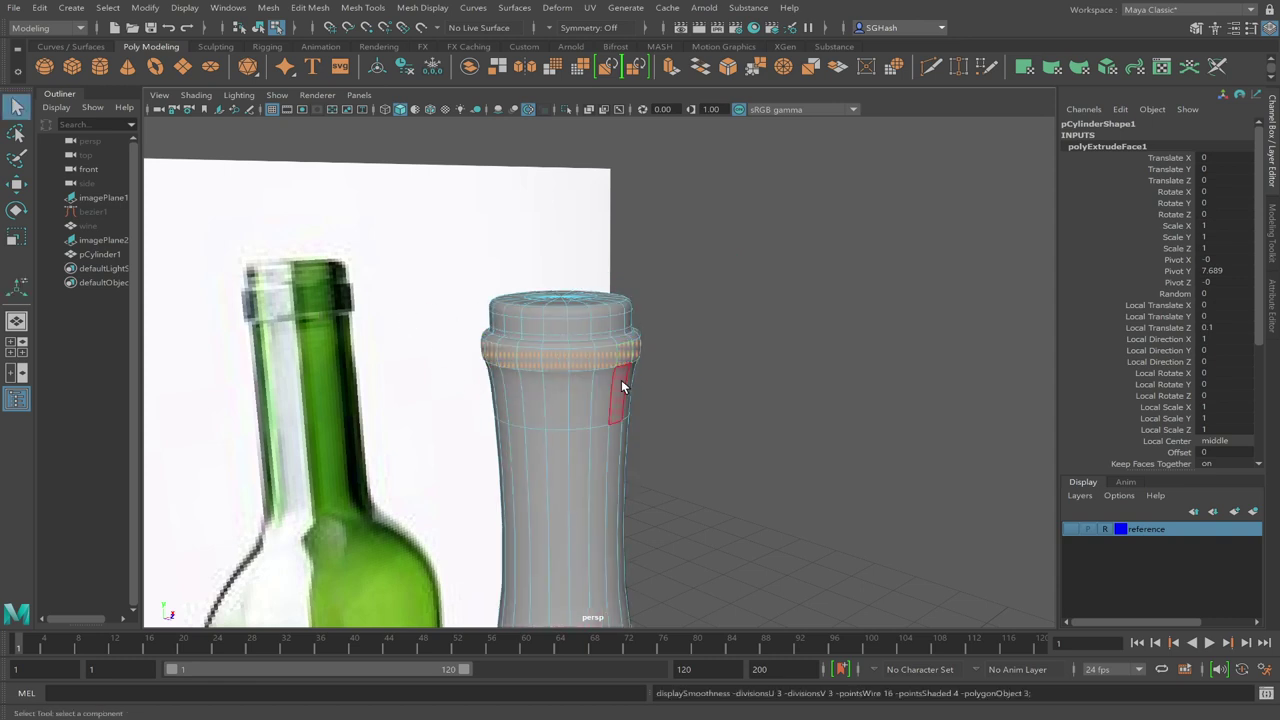
pyautogui.press('1')
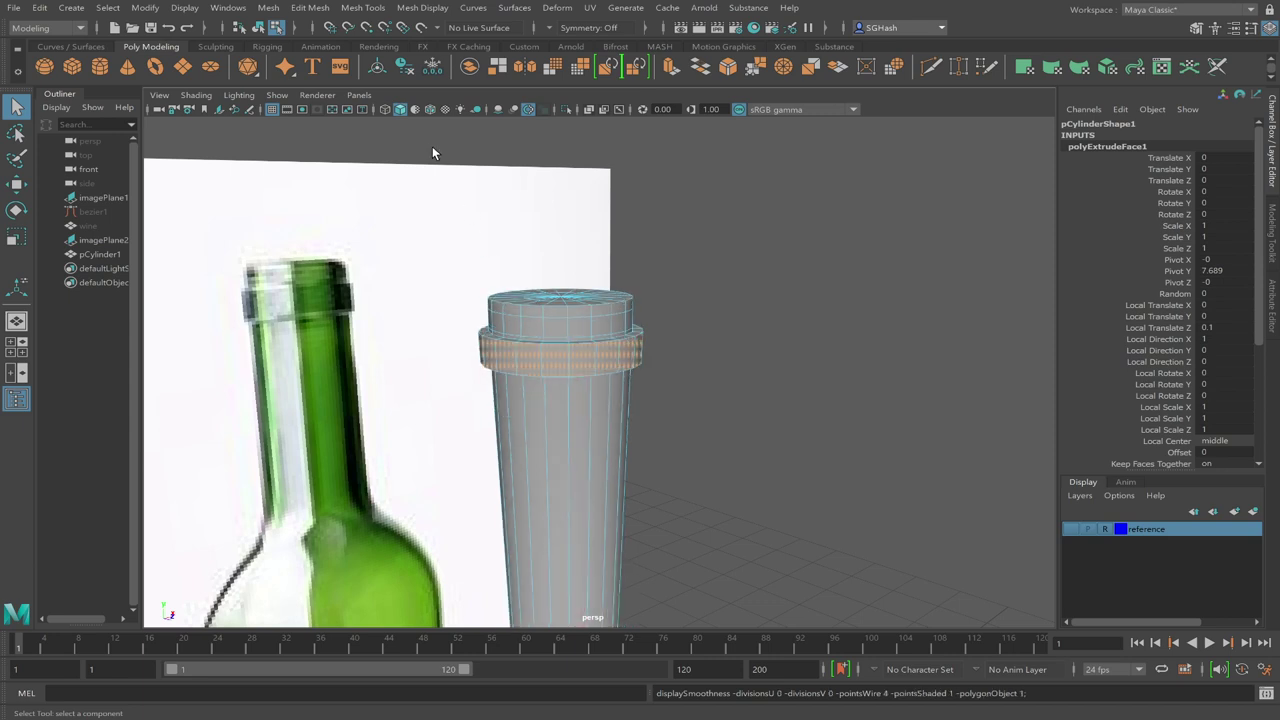
# Insert supporting edge loops on the band and on the neck beside the band's lower edge, and compare the smoothed result
pyautogui.click(363, 8)
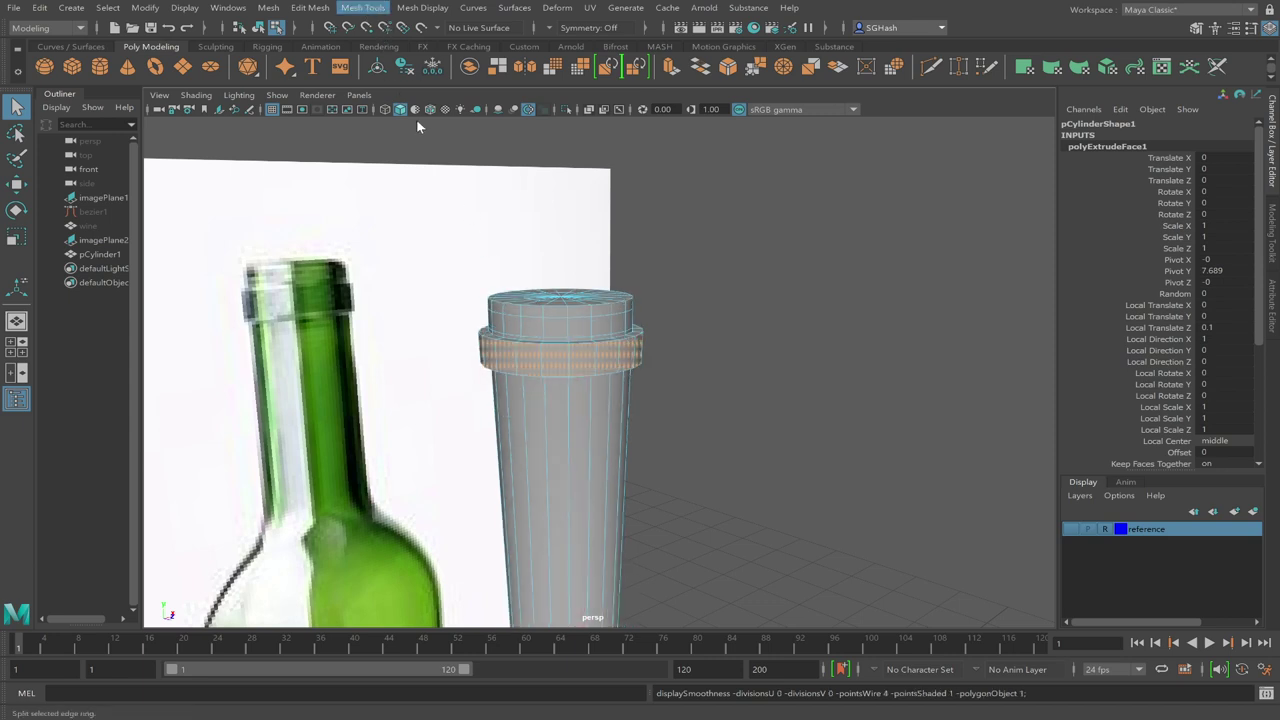
pyautogui.click(416, 119)
pyautogui.keyDown('alt'); pyautogui.moveTo(665, 405); pyautogui.dragTo(599, 353); pyautogui.keyUp('alt')
pyautogui.keyDown('alt'); pyautogui.moveTo(709, 362); pyautogui.dragTo(603, 341); pyautogui.keyUp('alt')
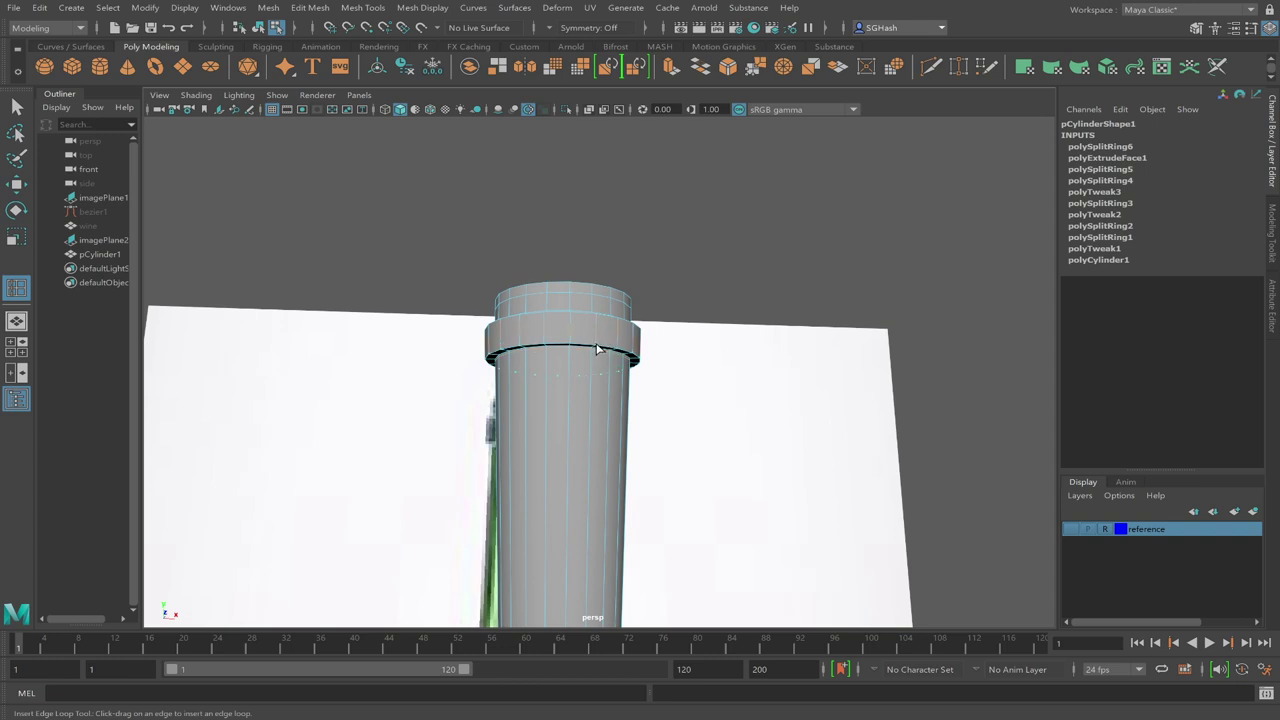
pyautogui.click(598, 347)
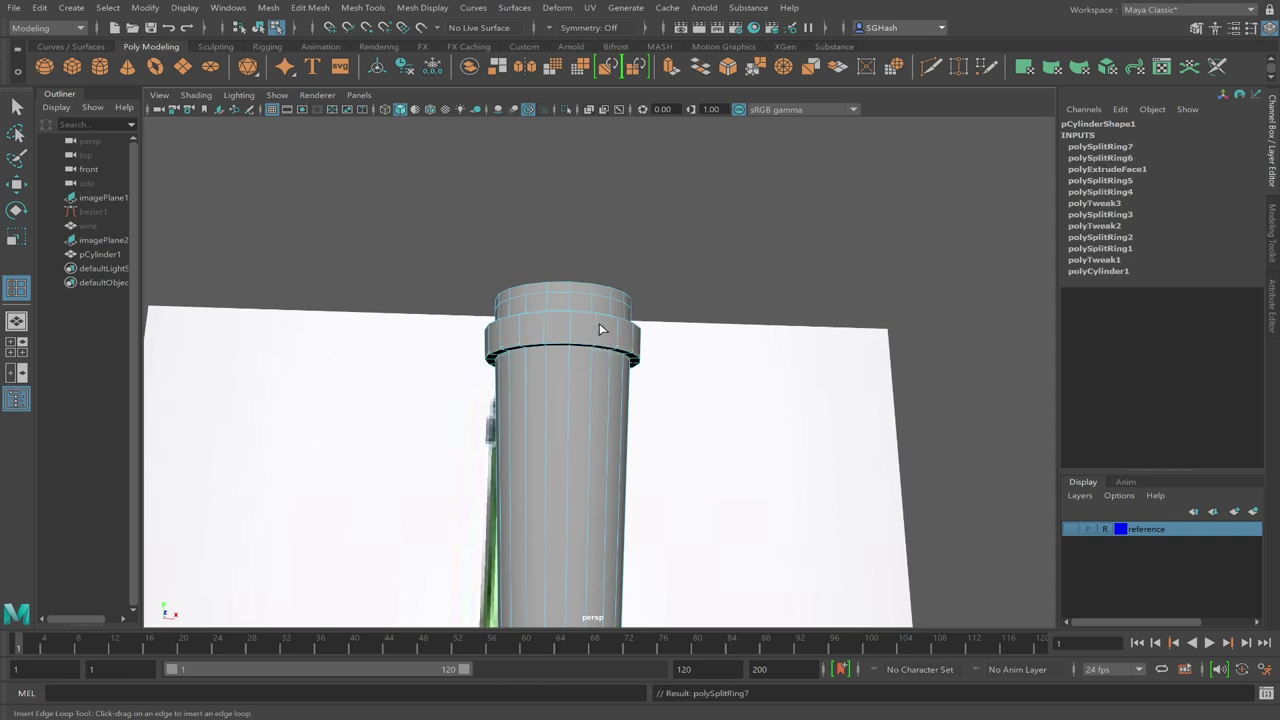
pyautogui.press('3')
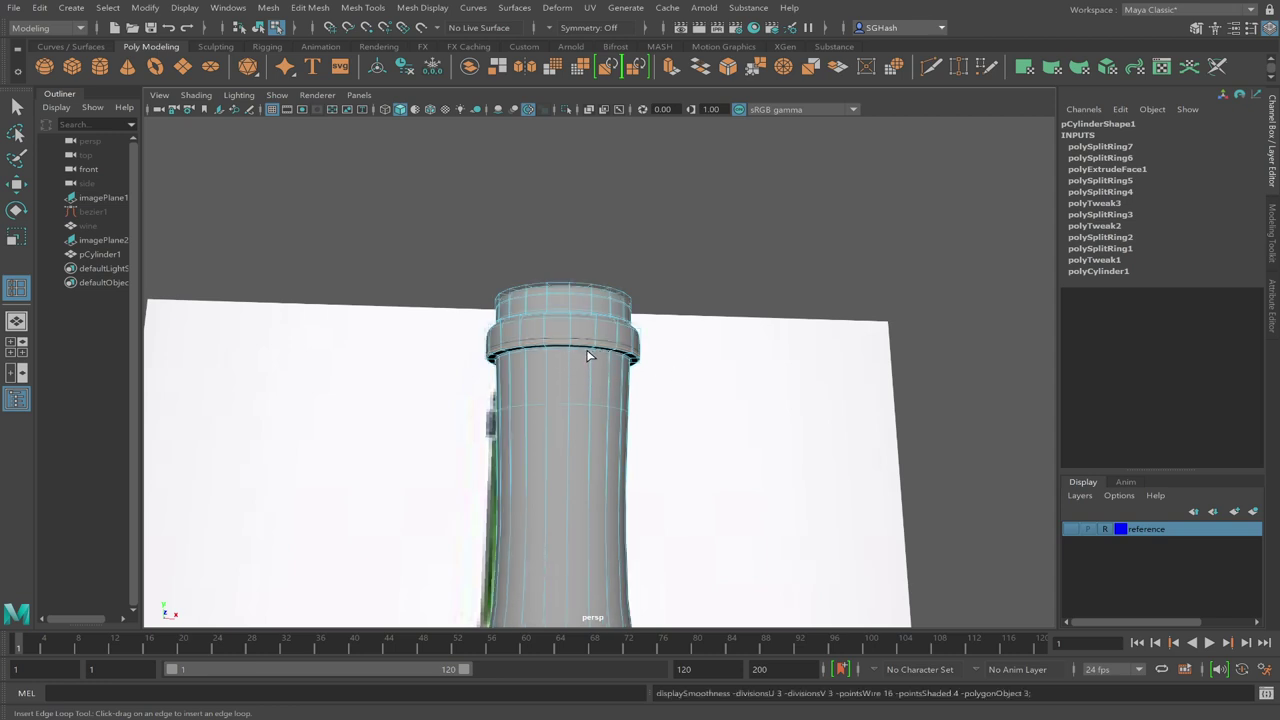
pyautogui.press('1')
# Insert an edge loop on each side of the band's upper outer edge and check how it smooths
pyautogui.keyDown('alt'); pyautogui.moveTo(705, 290); pyautogui.dragTo(658, 338); pyautogui.keyUp('alt')
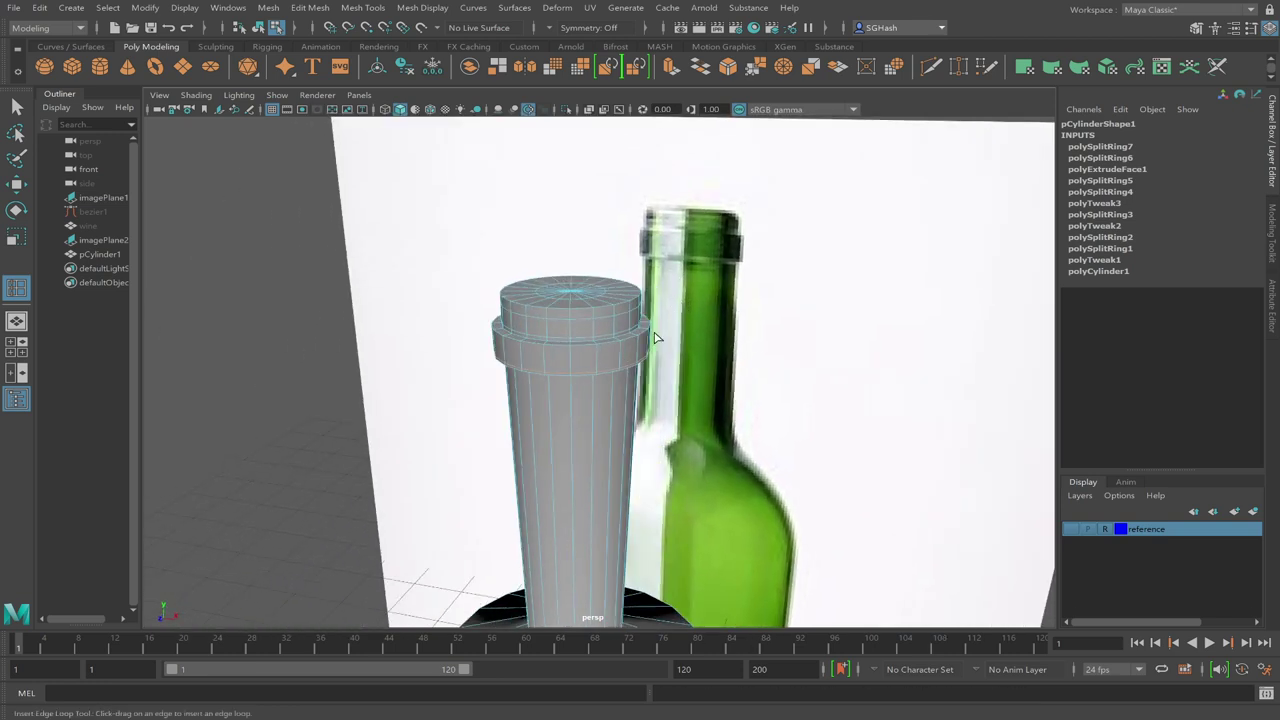
pyautogui.click(601, 348)
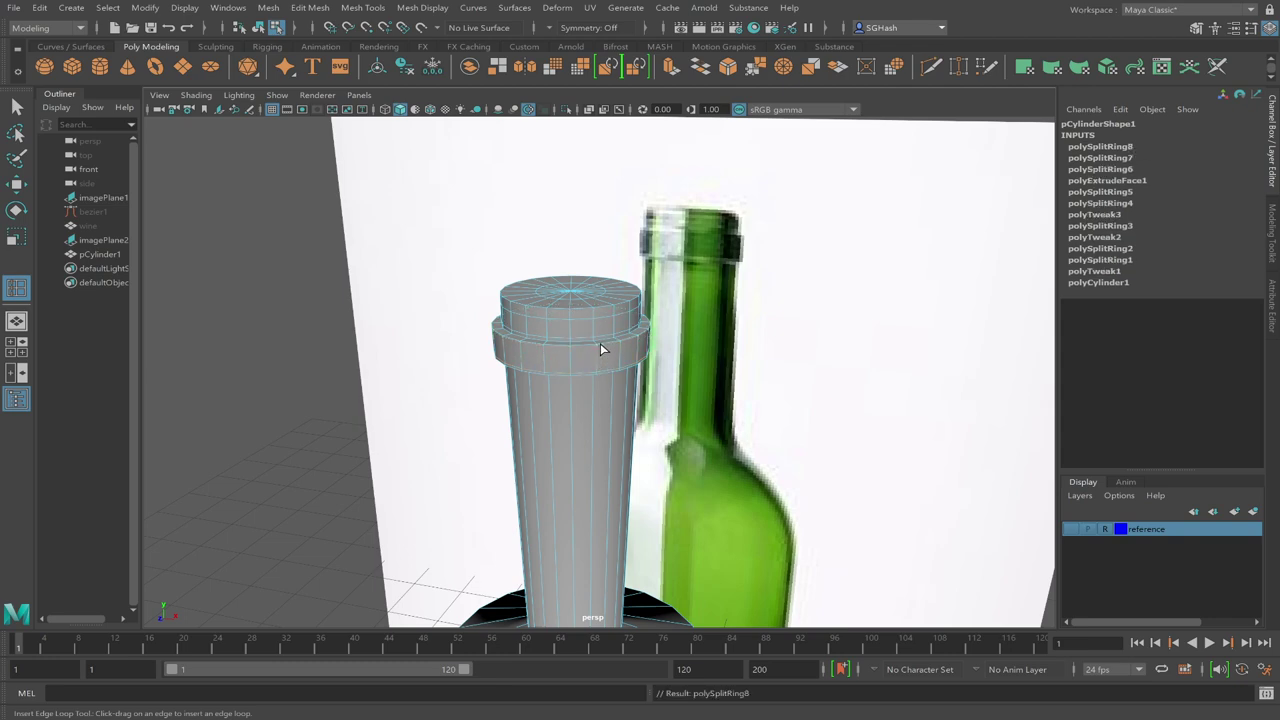
pyautogui.moveTo(608, 346)
pyautogui.keyDown('alt'); pyautogui.mouseDown()
pyautogui.moveTo(588, 343)
pyautogui.moveTo(608, 347)
pyautogui.mouseUp(); pyautogui.keyUp('alt')
pyautogui.keyDown('alt'); pyautogui.moveTo(607, 348); pyautogui.dragTo(911, 366, button='right'); pyautogui.keyUp('alt')
pyautogui.keyDown('alt'); pyautogui.moveTo(568, 333); pyautogui.dragTo(570, 340); pyautogui.keyUp('alt')
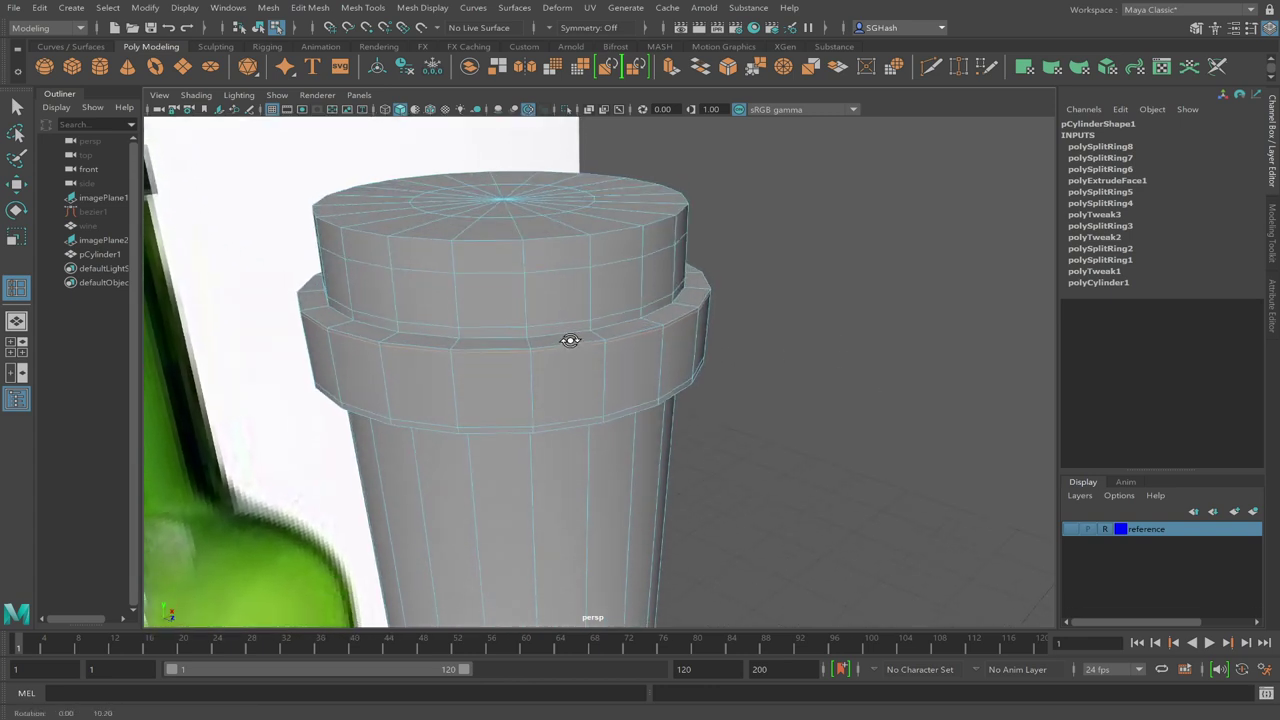
pyautogui.click(660, 322)
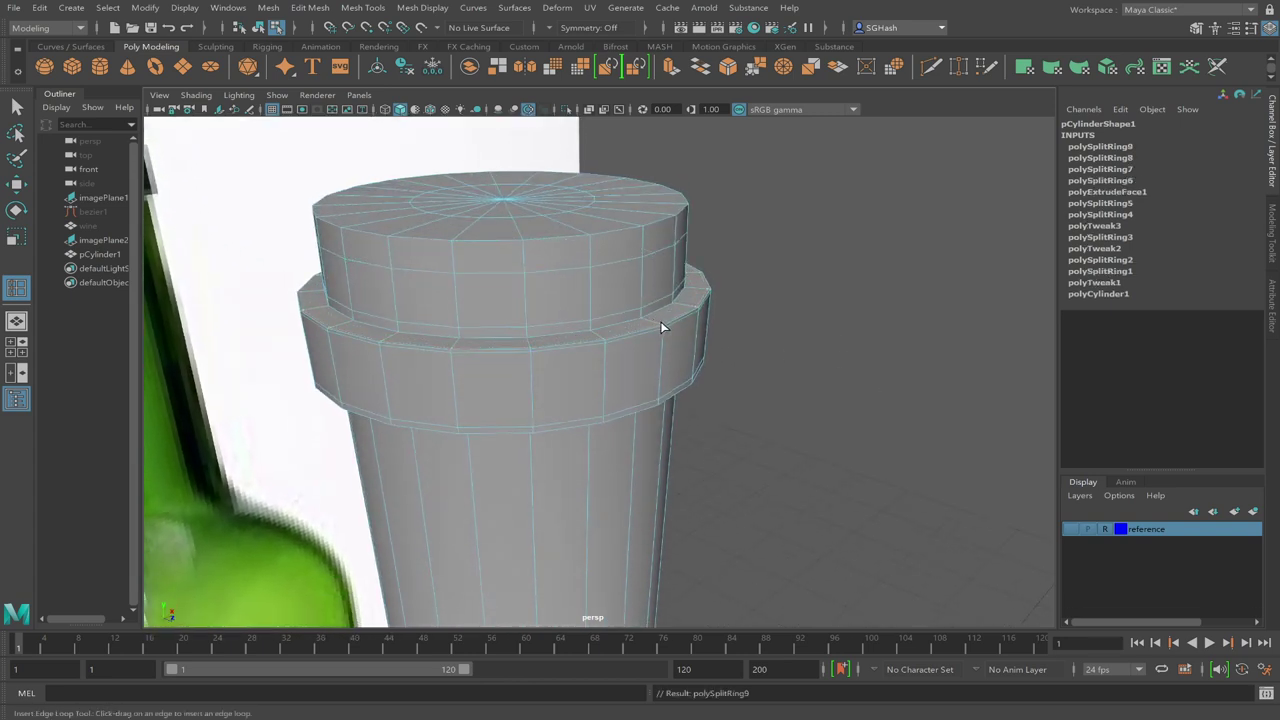
pyautogui.press('3')
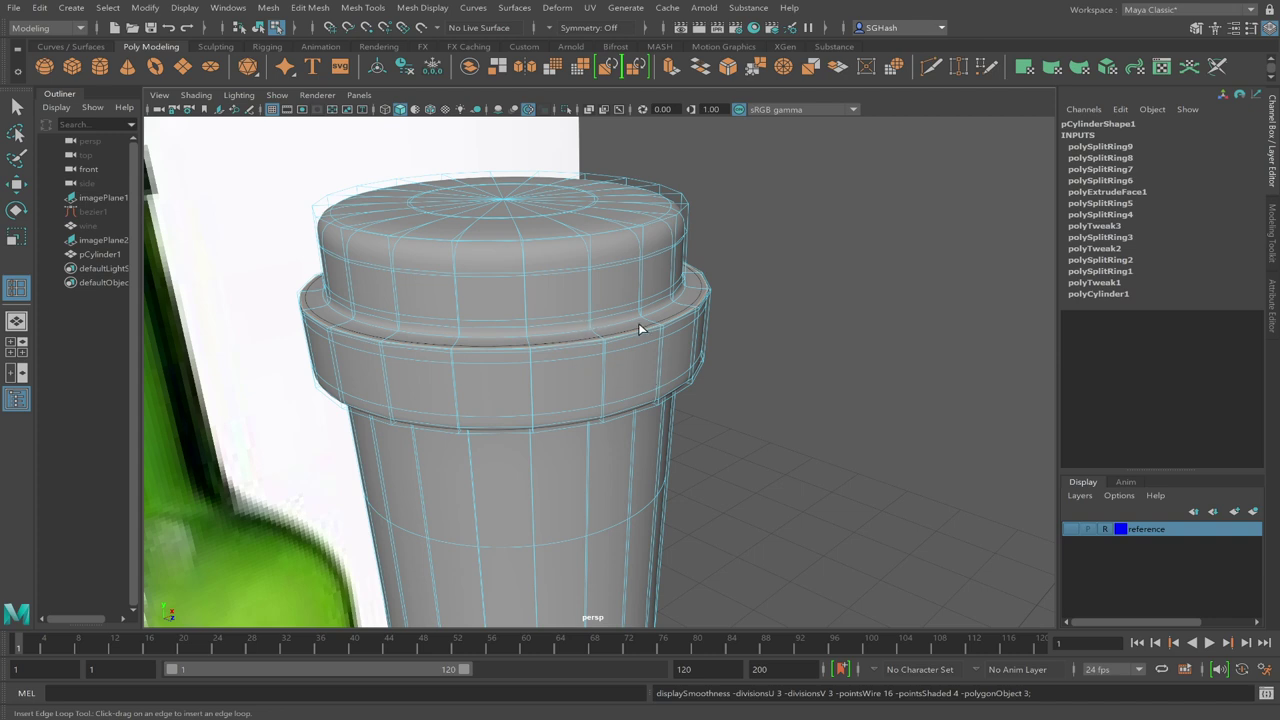
pyautogui.press('1')
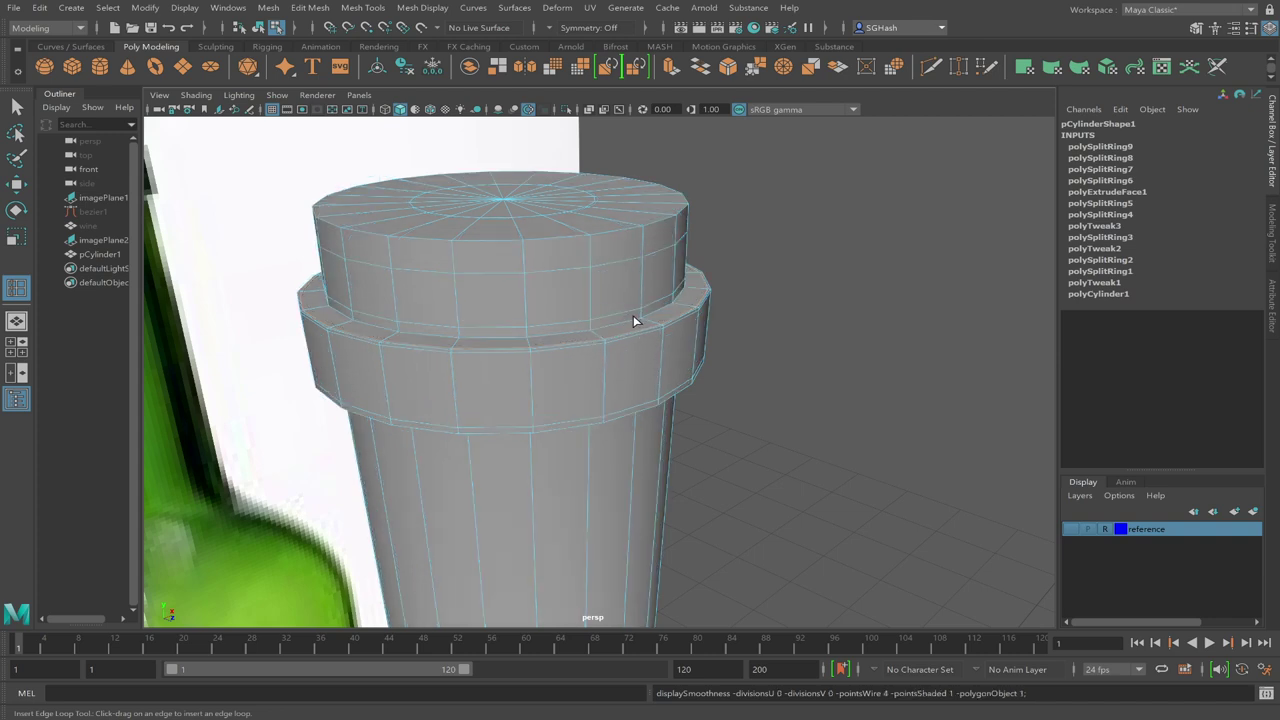
# Add an edge loop on the band's top ledge close to its inner corner and compare the smoothed shape
pyautogui.moveTo(649, 318); pyautogui.dragTo(642, 321)
pyautogui.press('3')
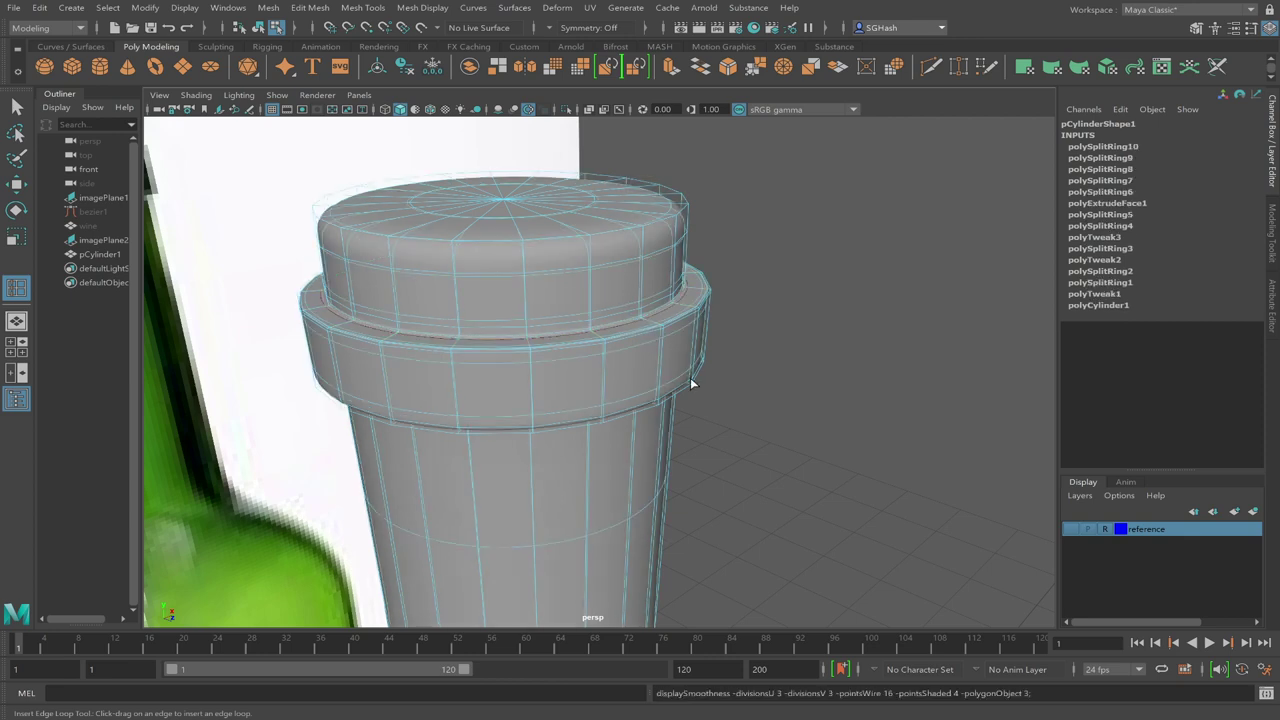
pyautogui.press('1')
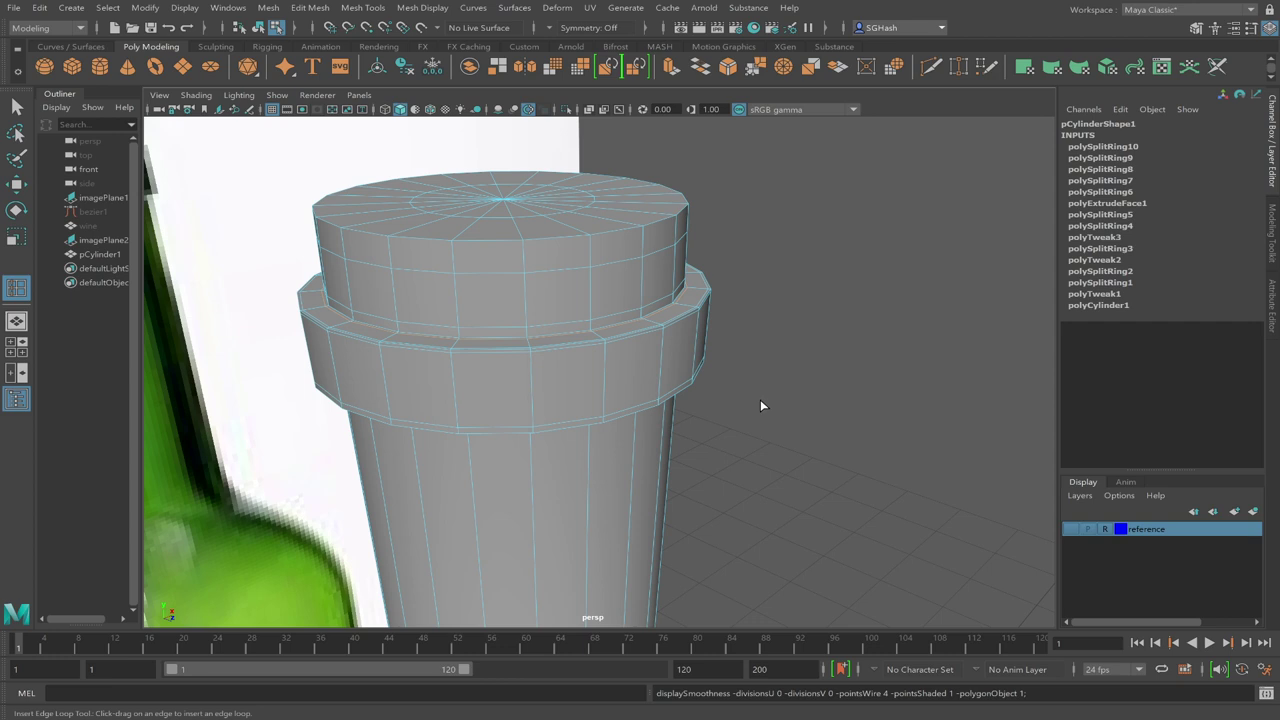
# Return to object mode and turn on smooth preview for the whole bottle
pyautogui.click(760, 405)
pyautogui.press('q')
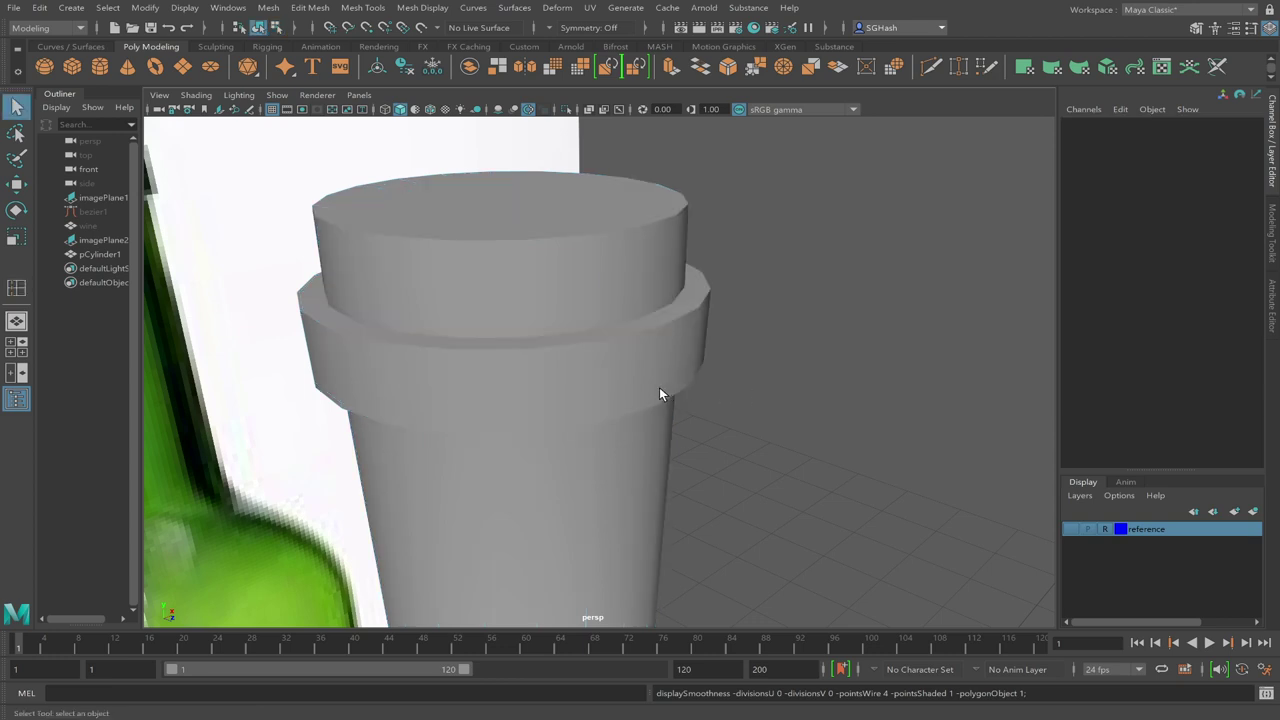
pyautogui.click(670, 392)
pyautogui.press('3')
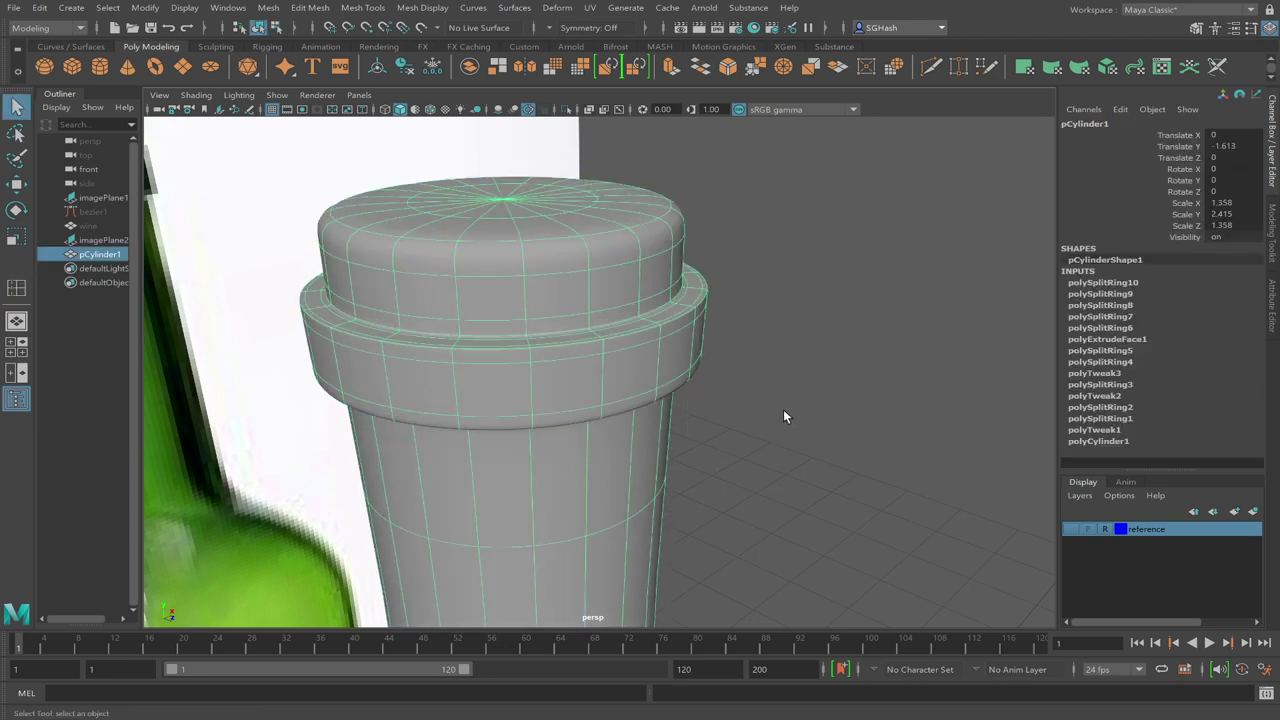
# Examine the smoothed bottle's lip, neck, shoulder and body from several angles against the reference image
pyautogui.click(786, 398)
pyautogui.keyDown('alt'); pyautogui.moveTo(771, 381); pyautogui.dragTo(340, 390, button='right'); pyautogui.keyUp('alt')
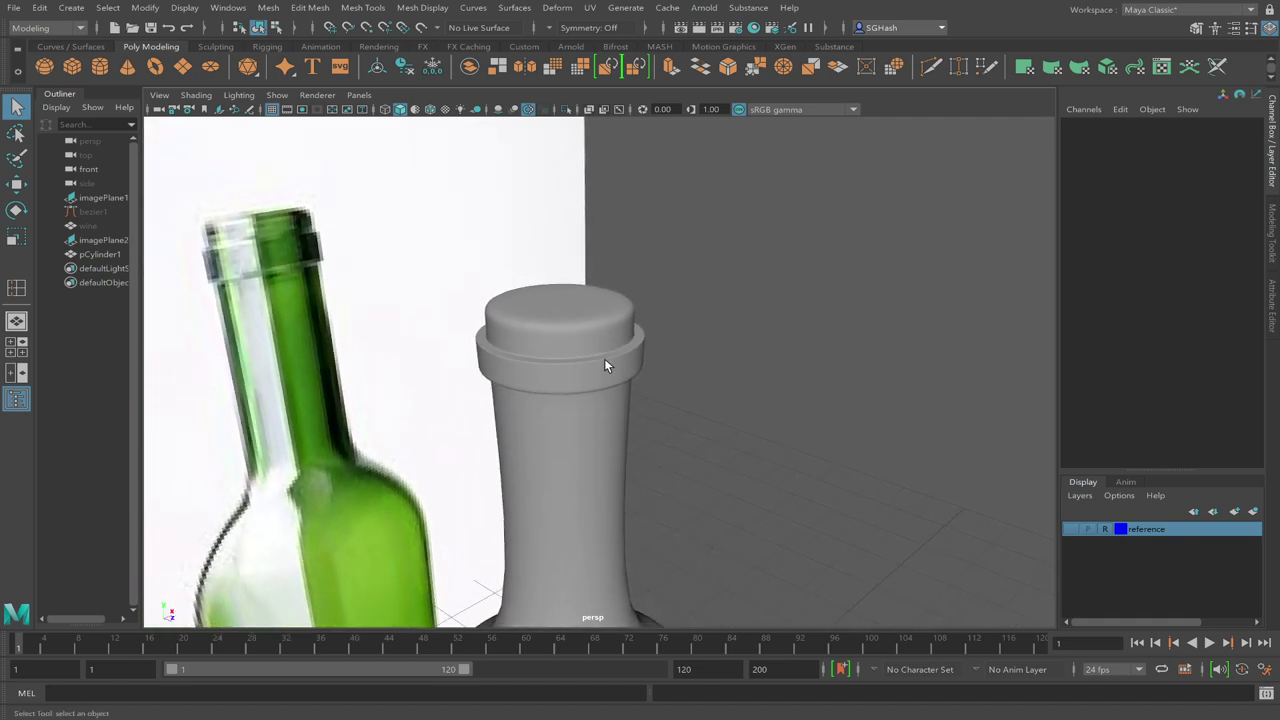
pyautogui.keyDown('alt'); pyautogui.moveTo(604, 360); pyautogui.dragTo(562, 343); pyautogui.keyUp('alt')
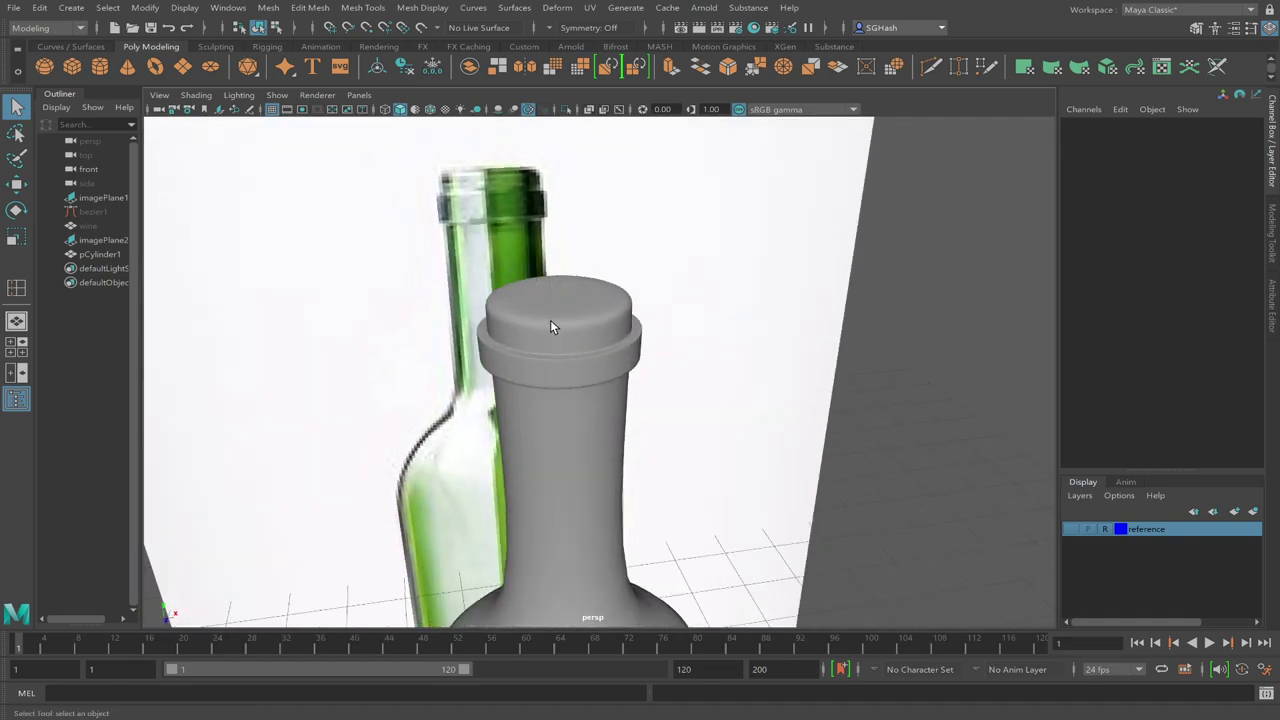
pyautogui.keyDown('alt'); pyautogui.moveTo(763, 374); pyautogui.dragTo(553, 360, button='right'); pyautogui.keyUp('alt')
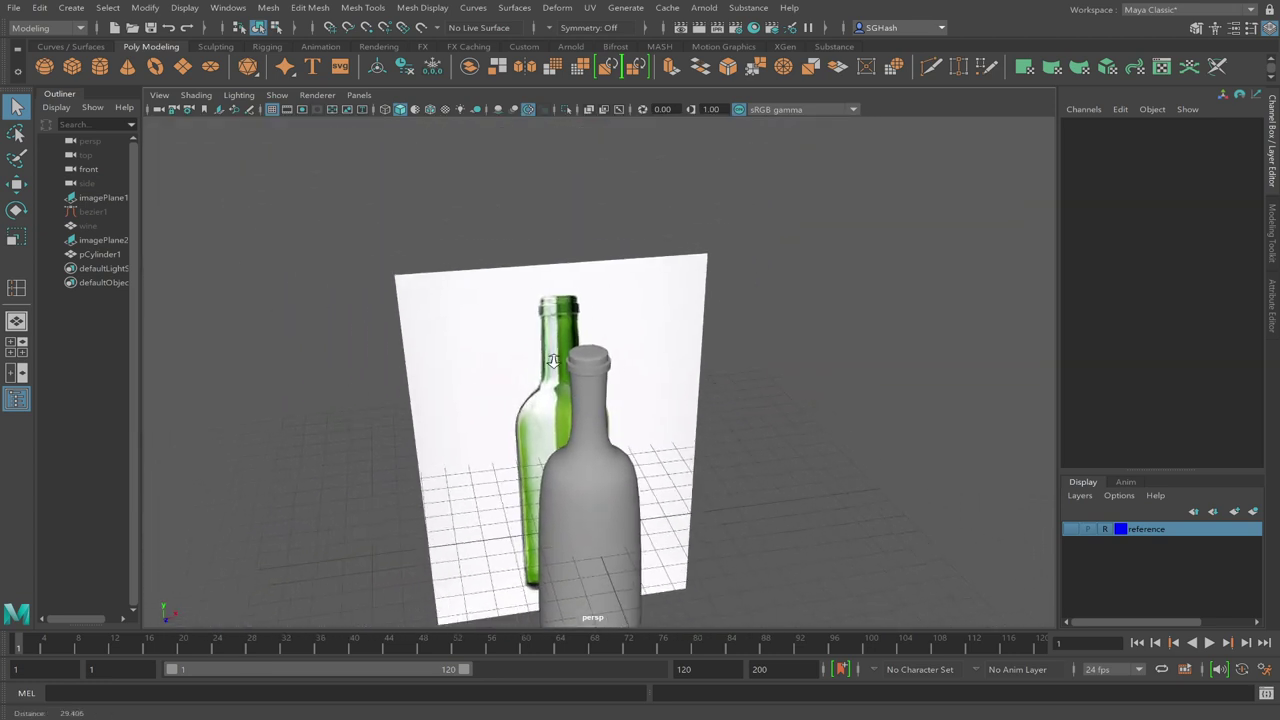
pyautogui.keyDown('alt'); pyautogui.moveTo(553, 360); pyautogui.dragTo(663, 371); pyautogui.keyUp('alt')
pyautogui.keyDown('alt'); pyautogui.moveTo(663, 371); pyautogui.dragTo(811, 403, button='right'); pyautogui.keyUp('alt')
pyautogui.moveTo(811, 403)
pyautogui.keyDown('alt'); pyautogui.mouseDown()
pyautogui.moveTo(709, 420)
pyautogui.moveTo(796, 397)
pyautogui.mouseUp(); pyautogui.keyUp('alt')
pyautogui.click(595, 487)
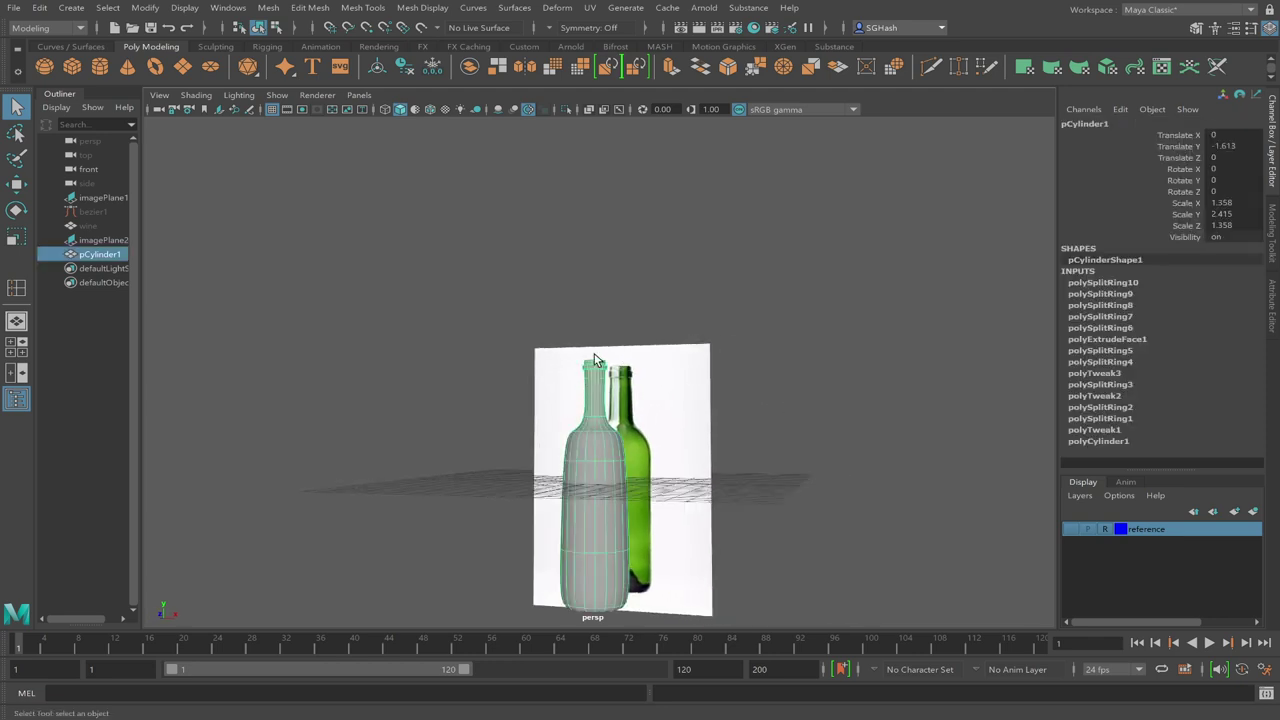
pyautogui.keyDown('alt'); pyautogui.moveTo(587, 447); pyautogui.dragTo(709, 526, button='right'); pyautogui.keyUp('alt')
pyautogui.scroll(-5, 489, 437)
pyautogui.keyDown('alt'); pyautogui.moveTo(532, 405); pyautogui.dragTo(512, 432); pyautogui.keyUp('alt')
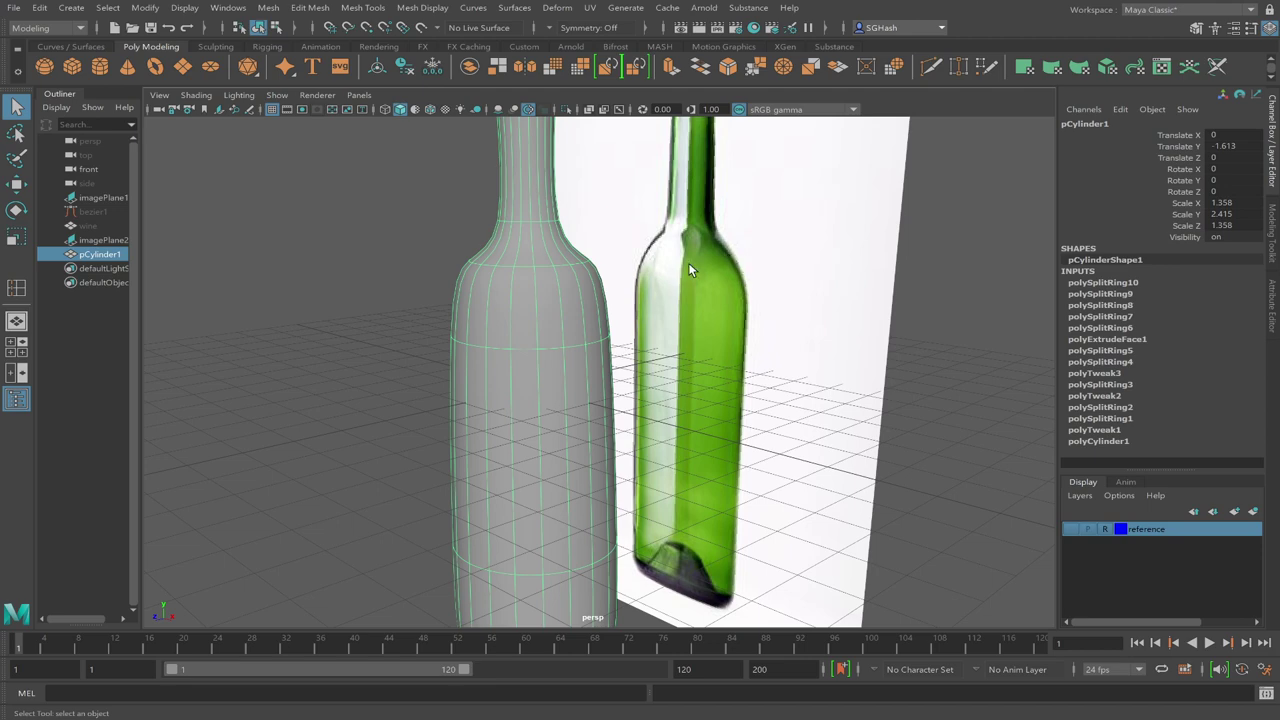
# Insert an edge loop around the upper body just below the shoulder and check how it smooths
pyautogui.keyDown('alt'); pyautogui.moveTo(688, 262); pyautogui.dragTo(637, 349); pyautogui.keyUp('alt')
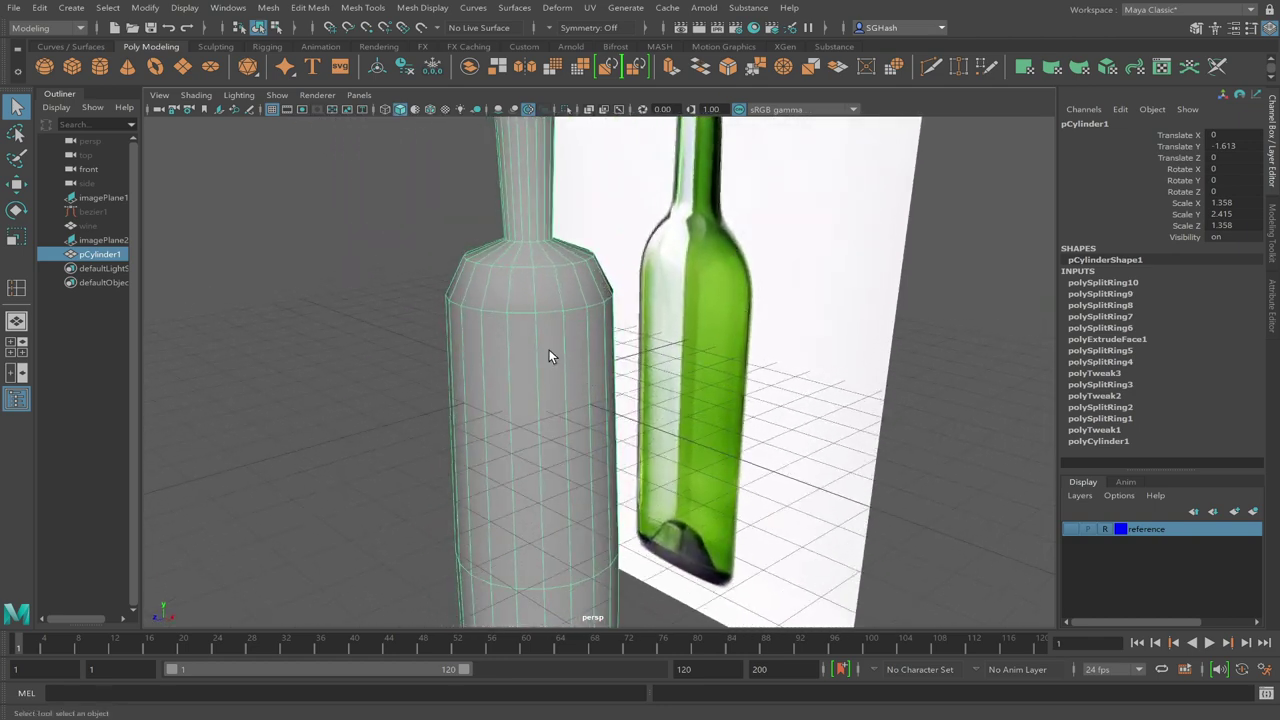
pyautogui.press('g')
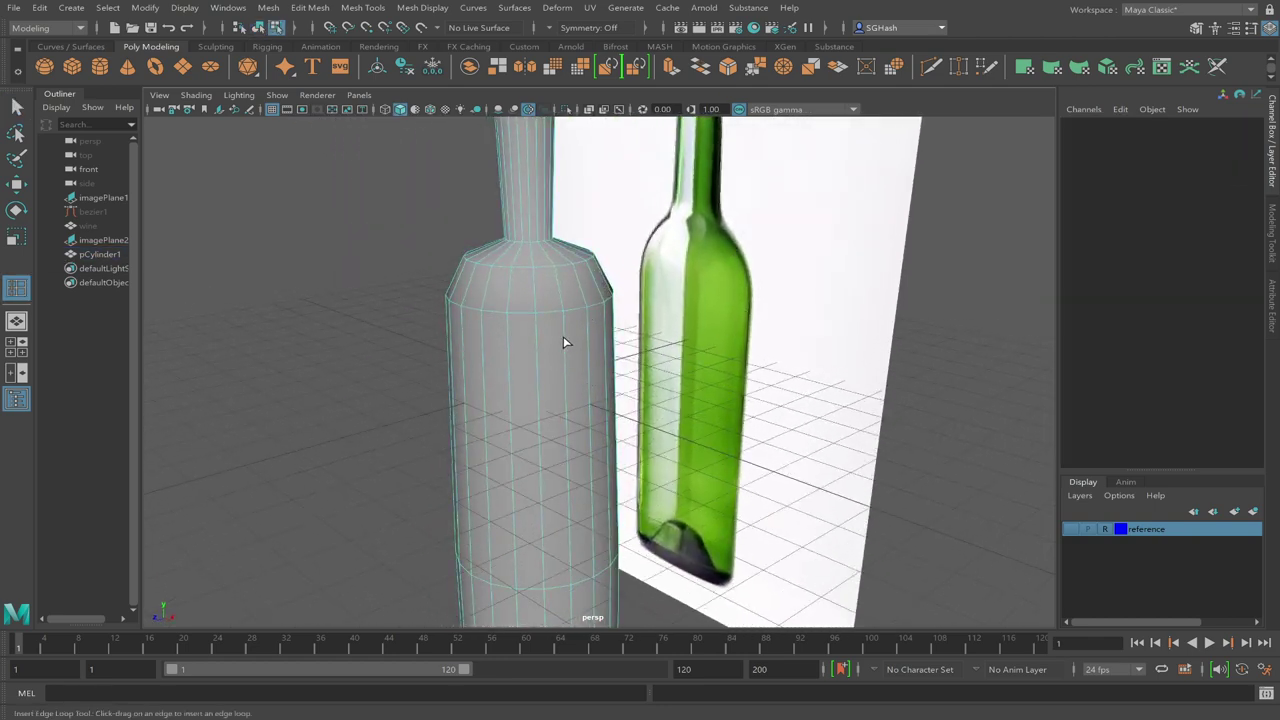
pyautogui.moveTo(563, 336); pyautogui.dragTo(564, 342)
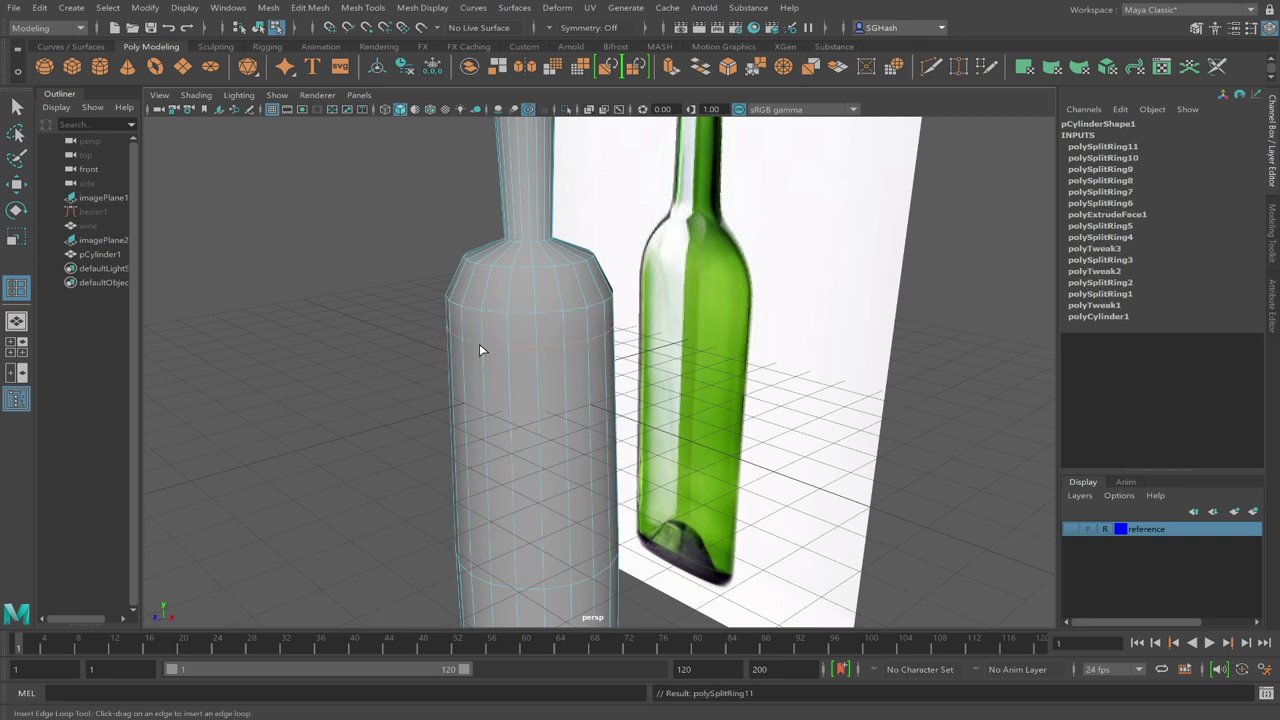
pyautogui.press('3')
pyautogui.press('1')
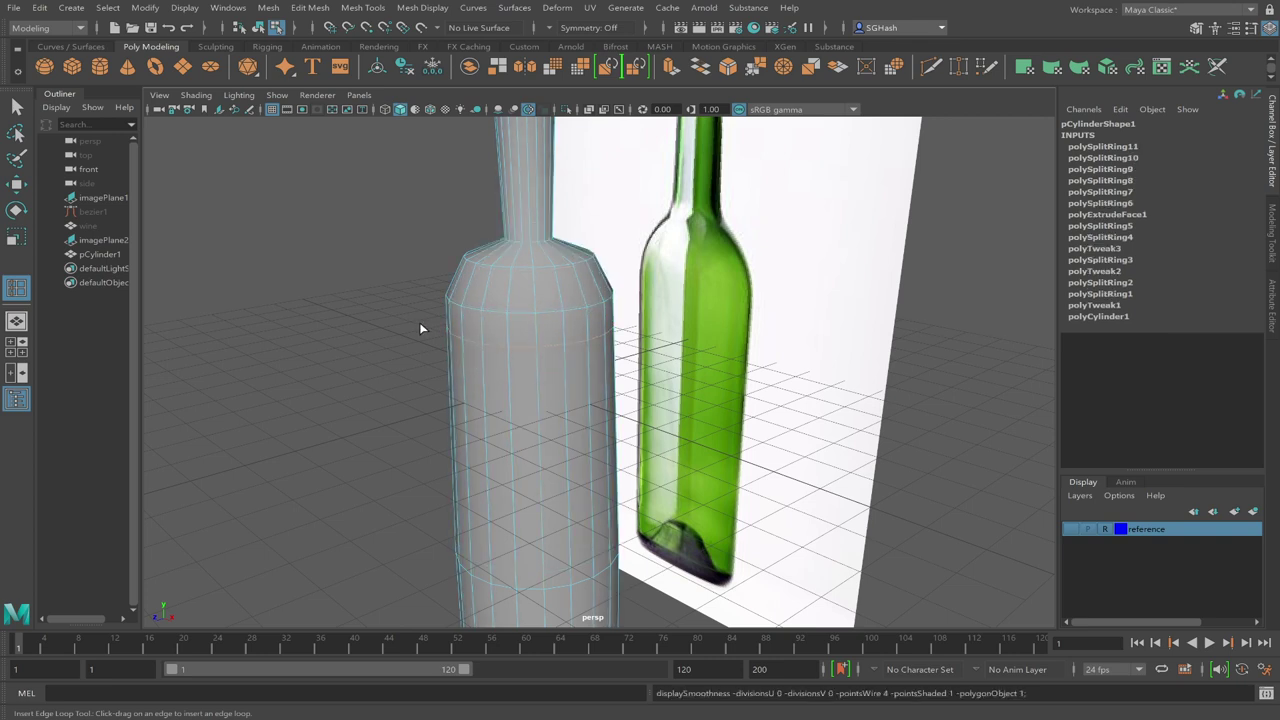
pyautogui.press('3')
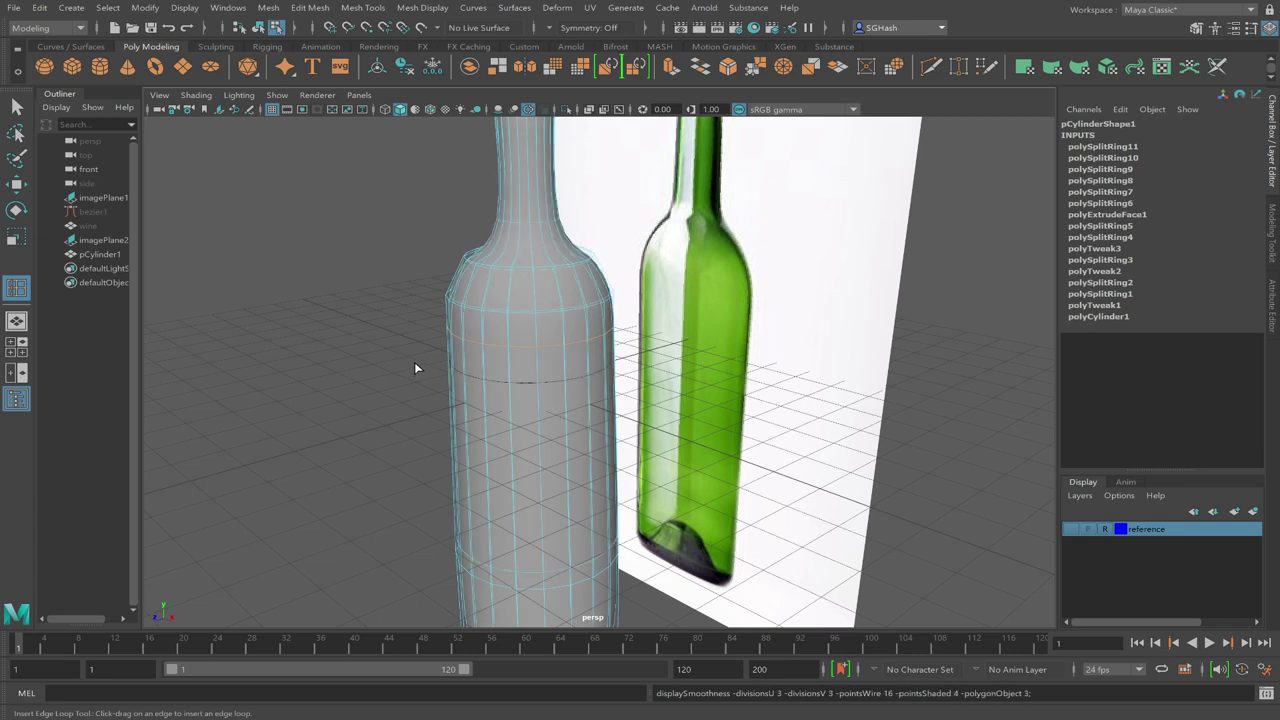
pyautogui.click(417, 368)
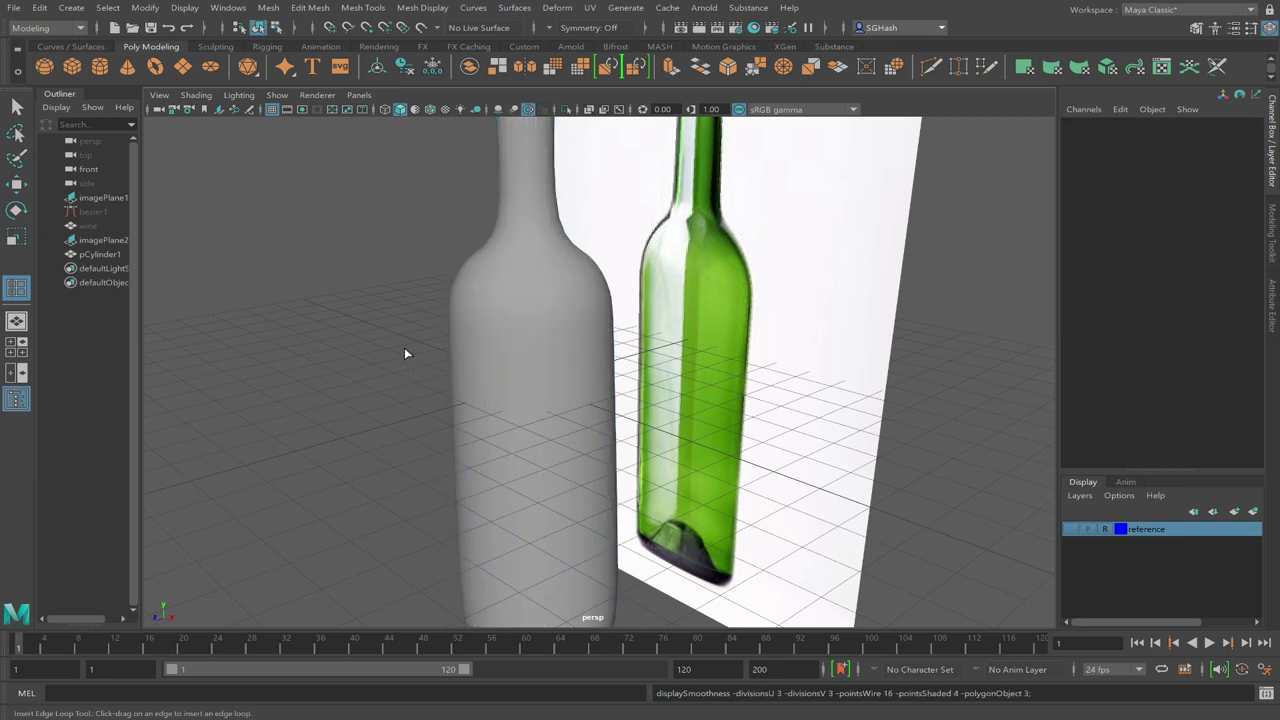
# Reselect the bottle and examine its smoothed lip, neck and body against the reference image from several angles
pyautogui.press('q')
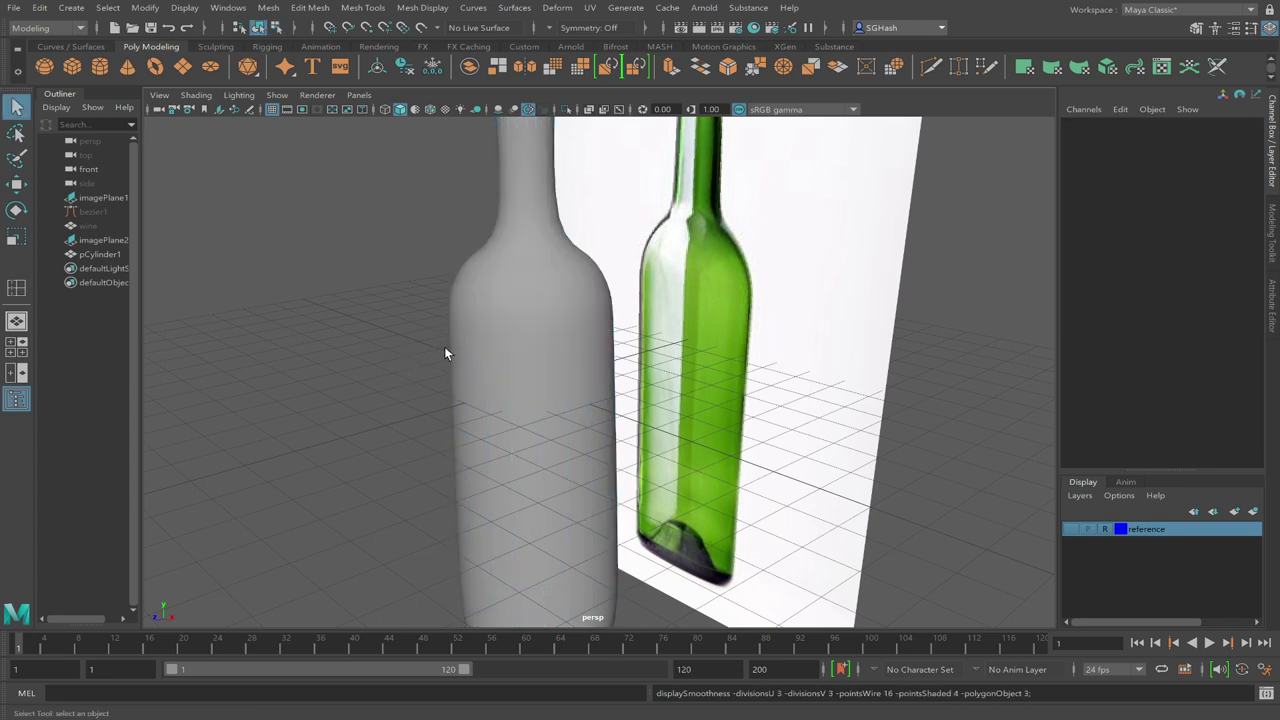
pyautogui.click(495, 362)
pyautogui.keyDown('alt'); pyautogui.moveTo(591, 391); pyautogui.dragTo(225, 376, button='right'); pyautogui.keyUp('alt')
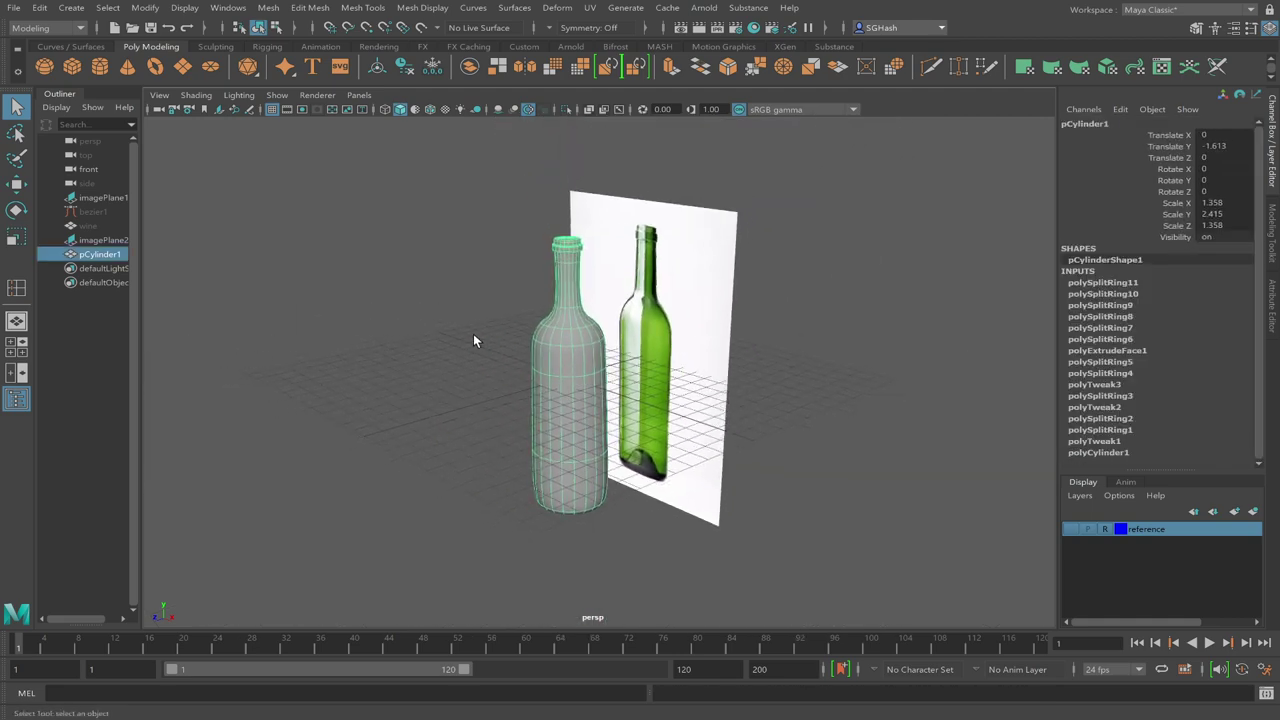
pyautogui.keyDown('alt'); pyautogui.moveTo(473, 333); pyautogui.dragTo(552, 358); pyautogui.keyUp('alt')
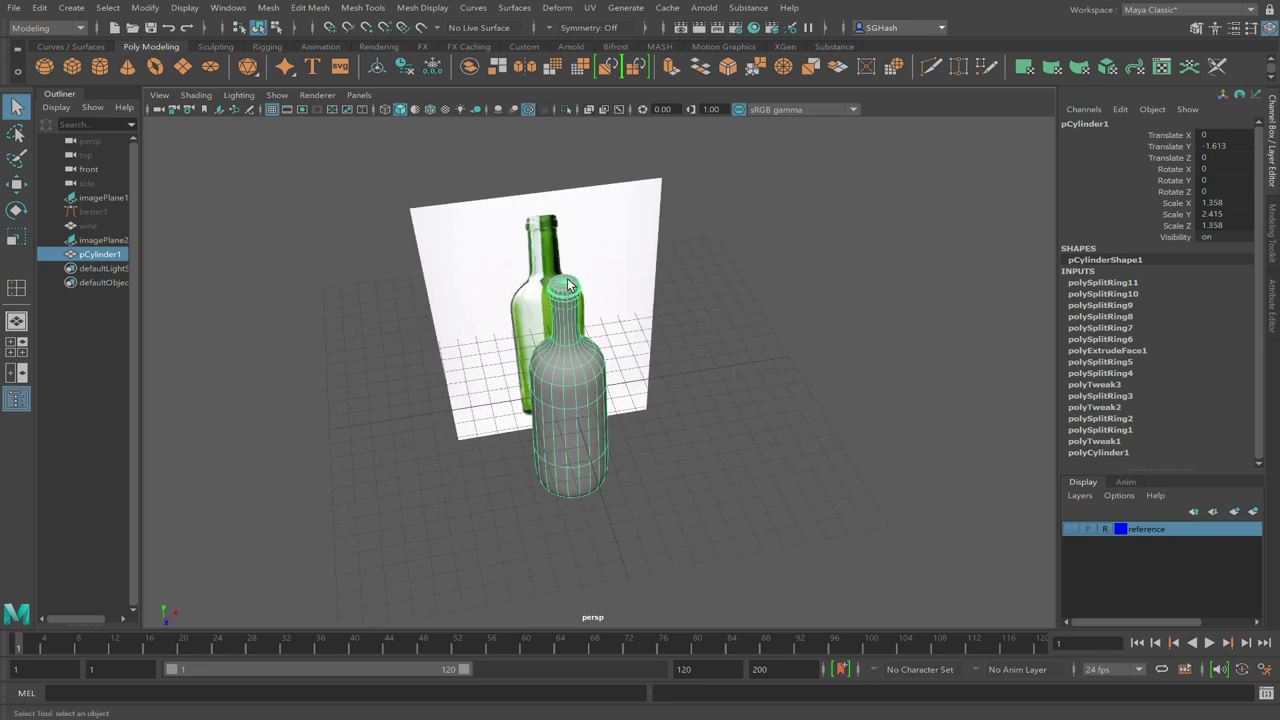
pyautogui.keyDown('alt'); pyautogui.moveTo(533, 413); pyautogui.dragTo(557, 357); pyautogui.keyUp('alt')
pyautogui.scroll(4, 571, 357)
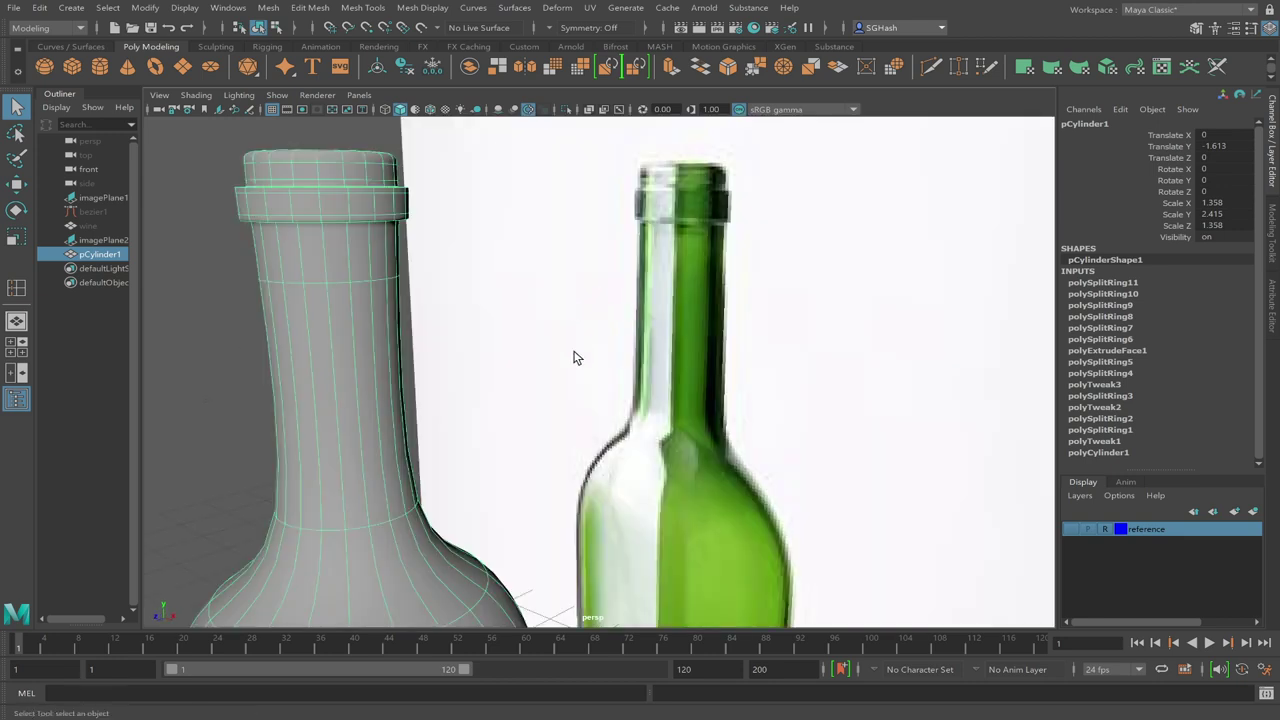
pyautogui.scroll(-5, 423, 349)
pyautogui.scroll(-4, 346, 370)
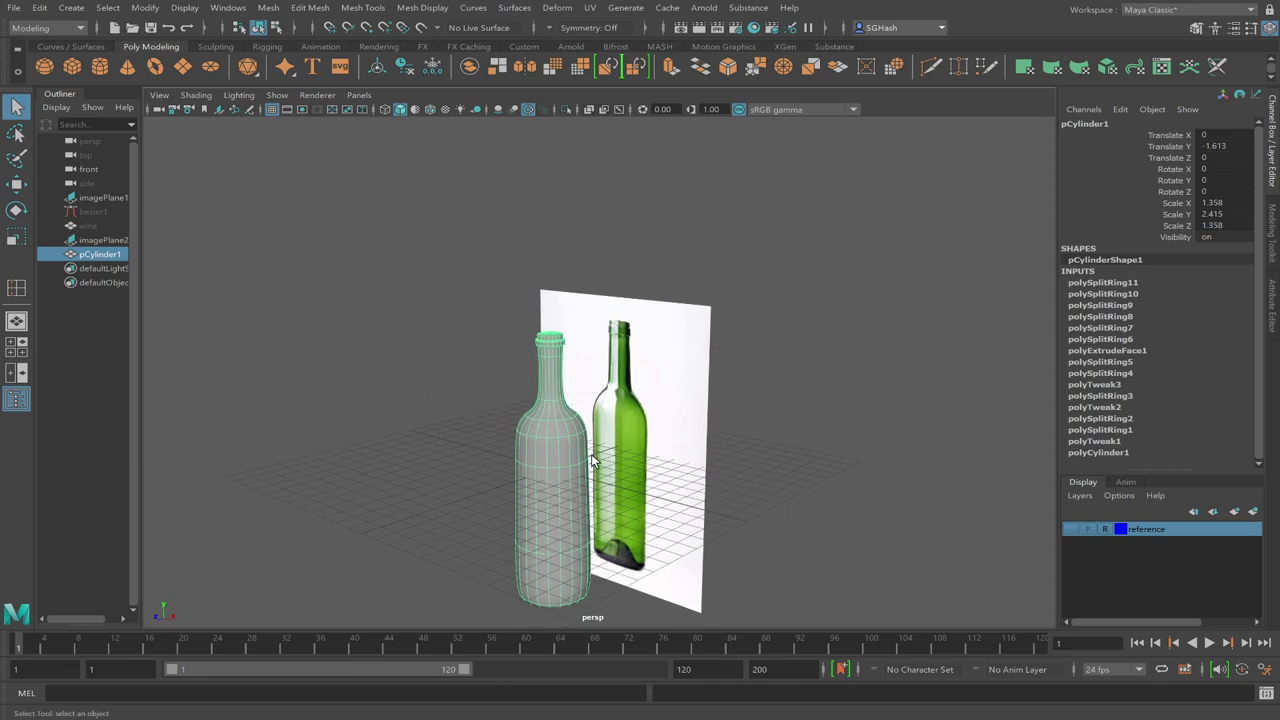
# With smooth preview off, scale the edge loop at the neck's base outward by about 1.37 in the front view to match the reference
pyautogui.press('1')
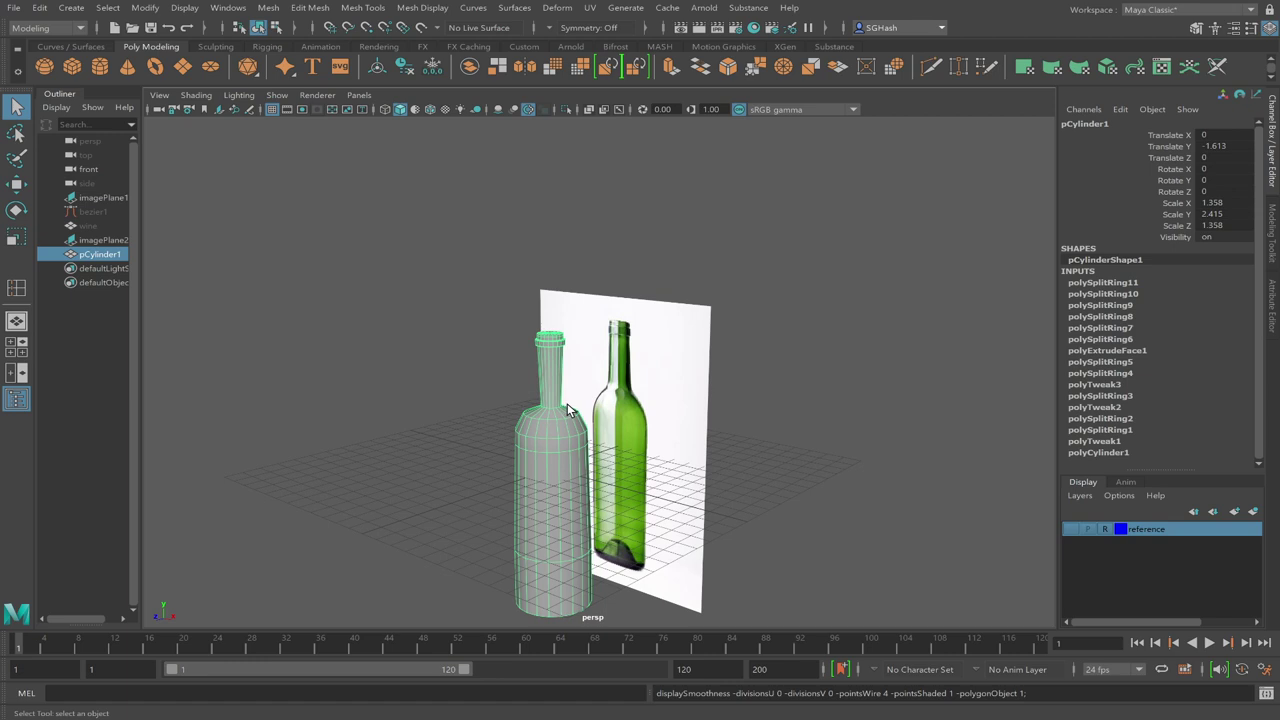
pyautogui.click(16, 346)
pyautogui.press('space')
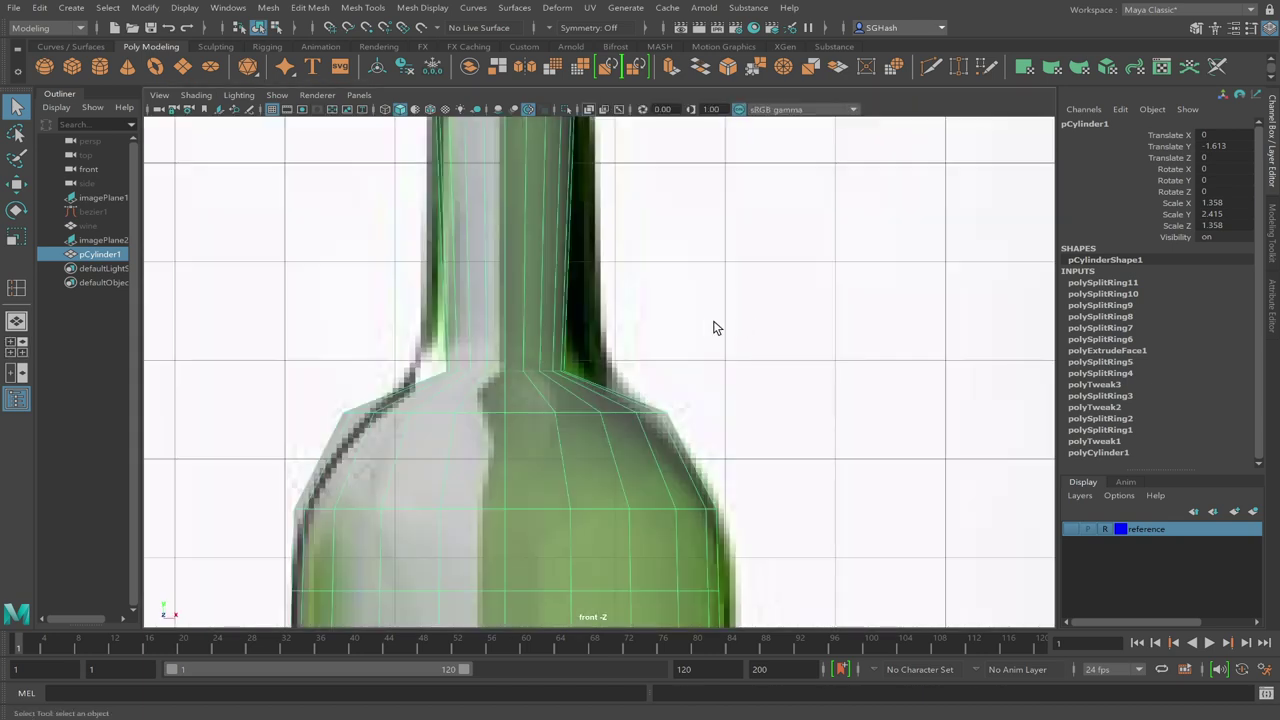
pyautogui.scroll(5, 711, 326)
pyautogui.press('F10')
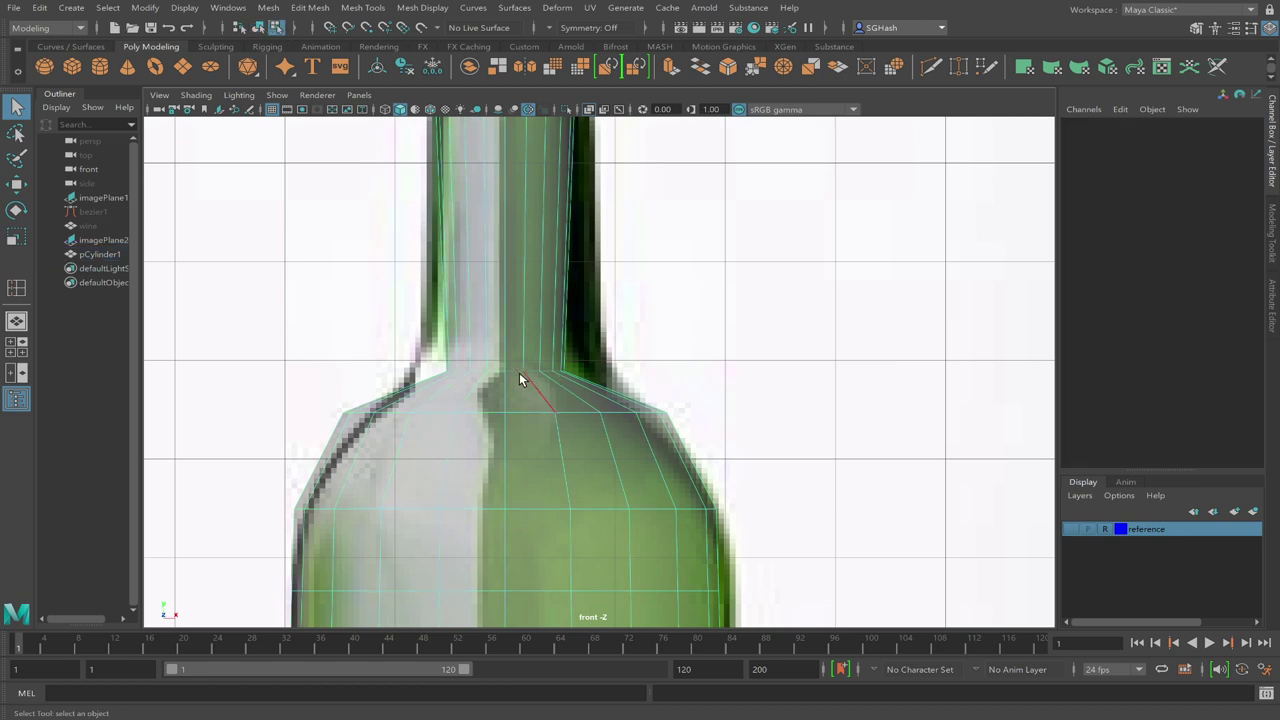
pyautogui.click(514, 370)
pyautogui.press('r')
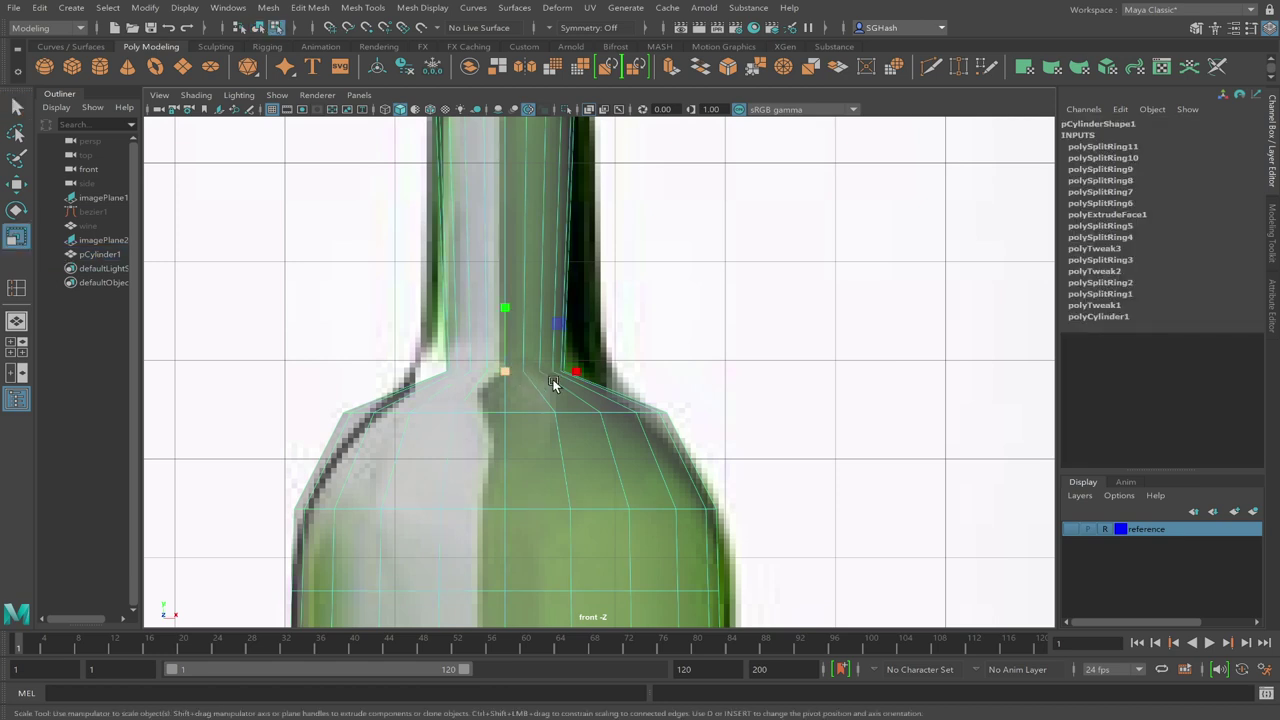
pyautogui.moveTo(504, 371); pyautogui.dragTo(535, 373)
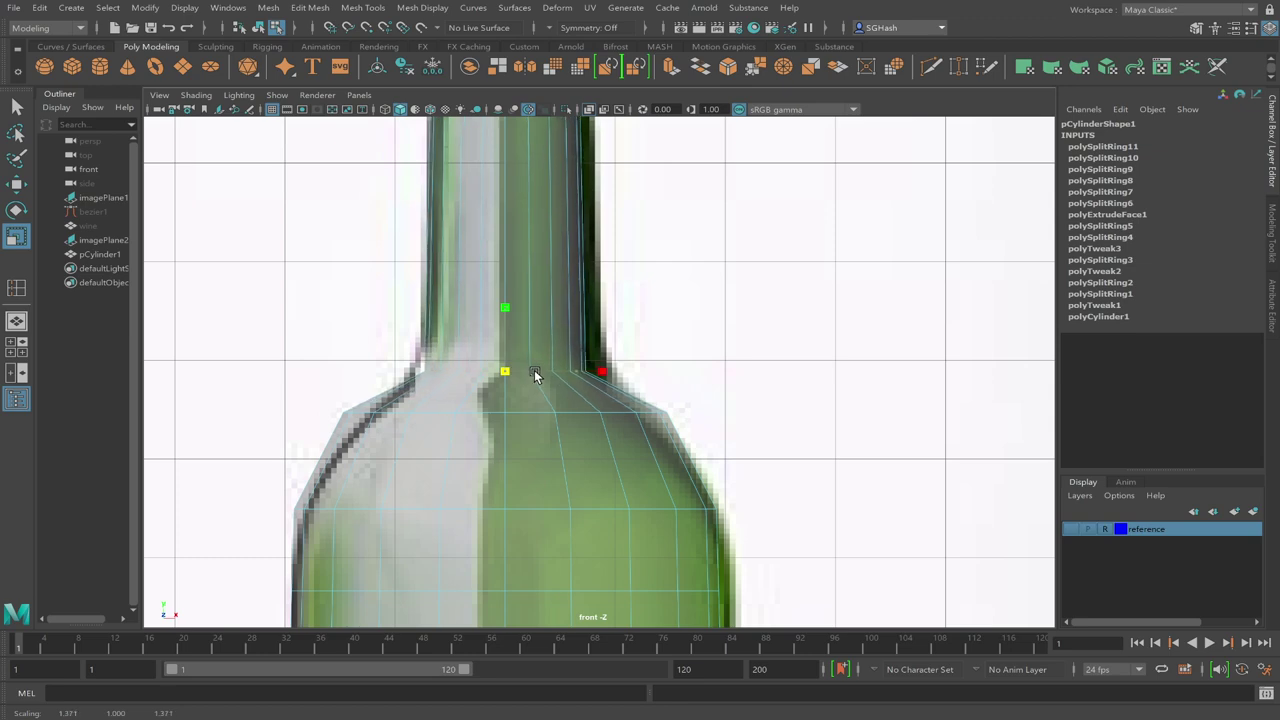
# Turn smooth preview back on to check the shoulder outline, and return to object mode in the perspective view
pyautogui.keyDown('alt'); pyautogui.moveTo(580, 391); pyautogui.dragTo(237, 443, button='right'); pyautogui.keyUp('alt')
pyautogui.keyDown('alt'); pyautogui.moveTo(385, 416); pyautogui.dragTo(541, 429, button='right'); pyautogui.keyUp('alt')
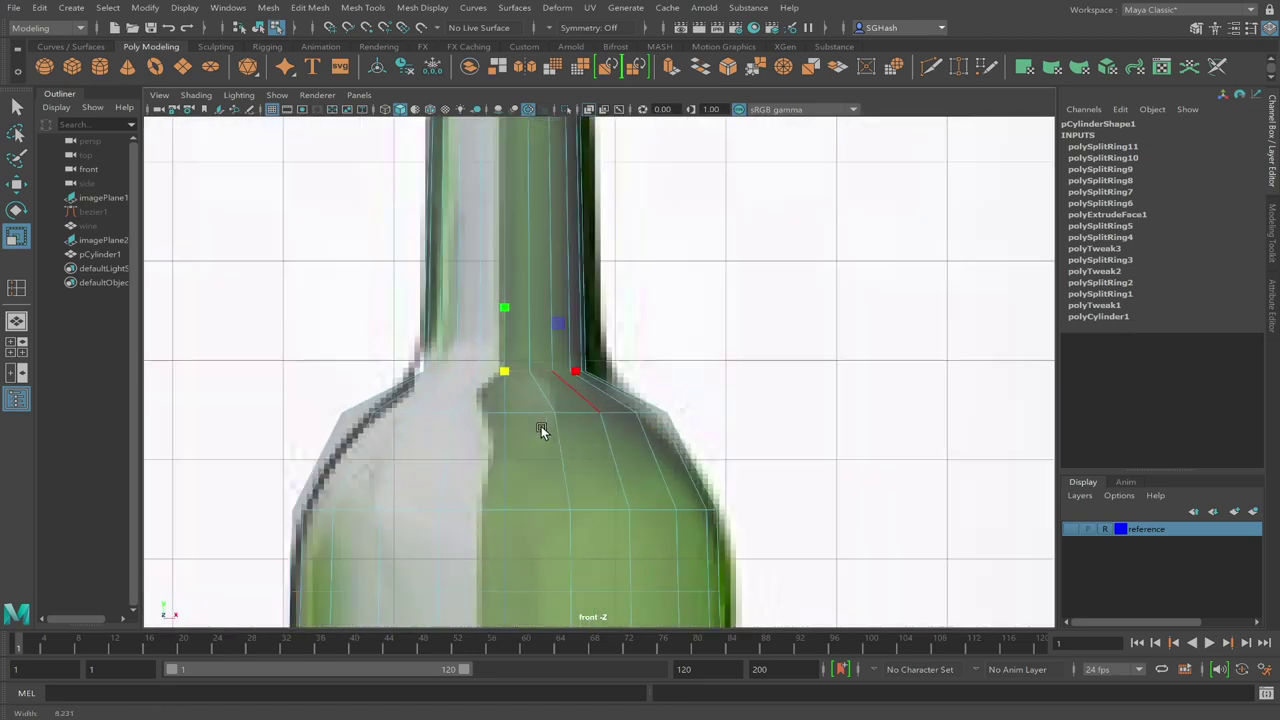
pyautogui.press('3')
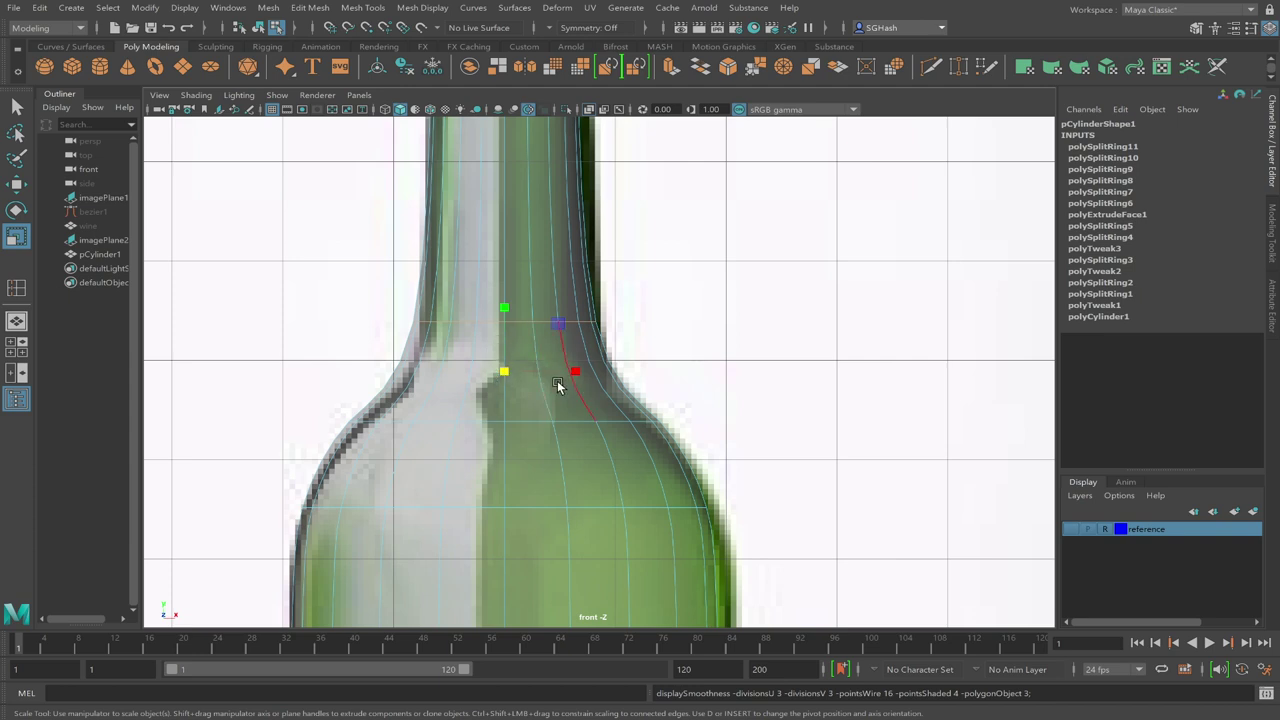
pyautogui.click(588, 415)
pyautogui.click(16, 321)
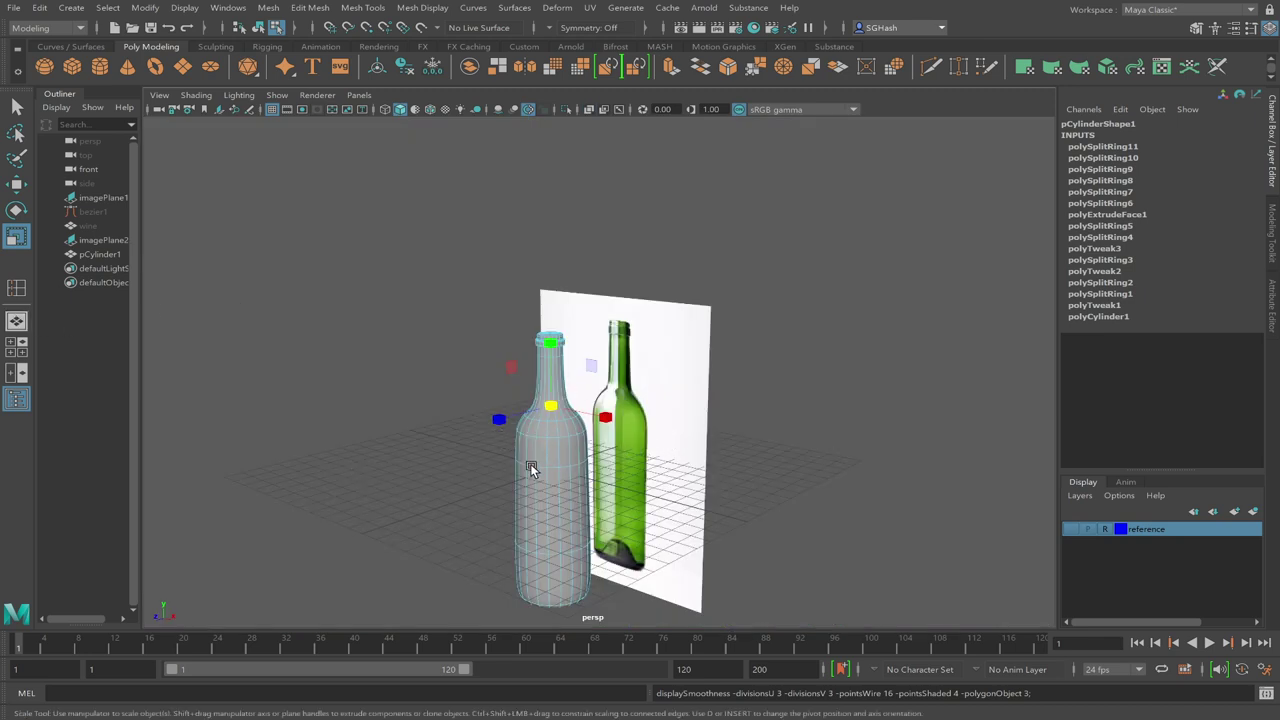
pyautogui.moveTo(530, 463); pyautogui.dragTo(465, 427, button='right')
pyautogui.press('q')
pyautogui.click(466, 381)
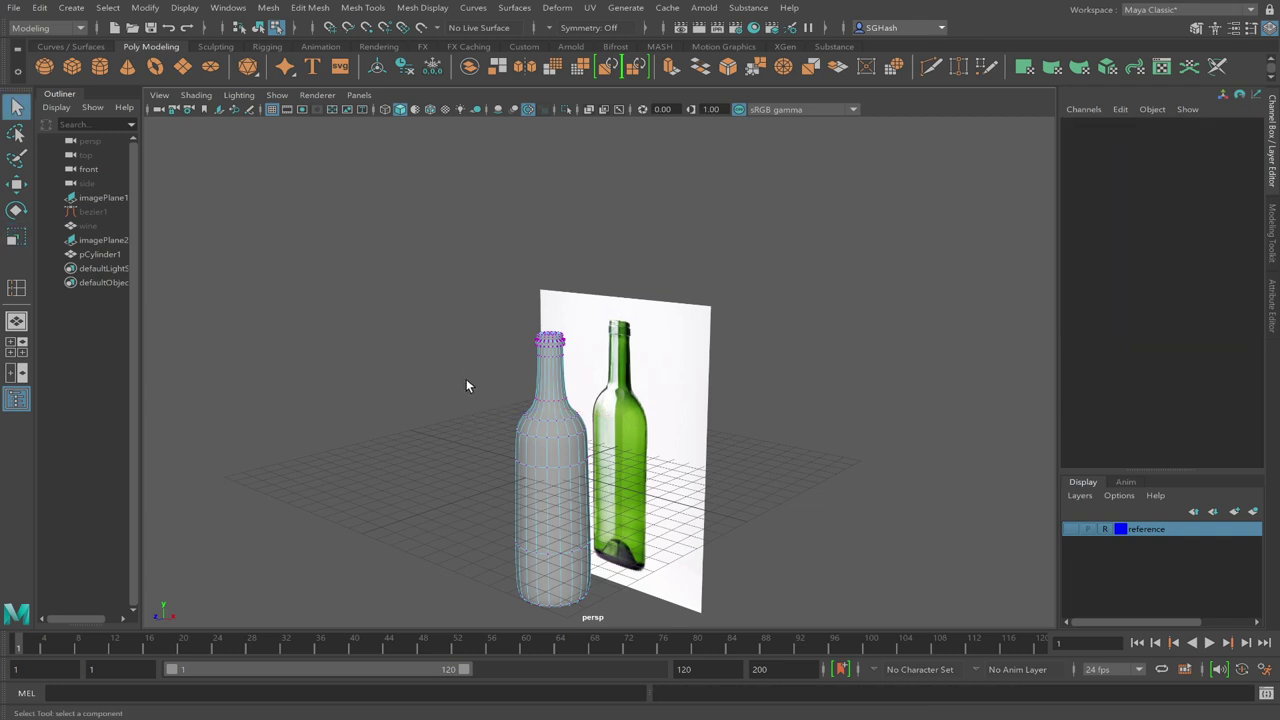
pyautogui.press('F8')
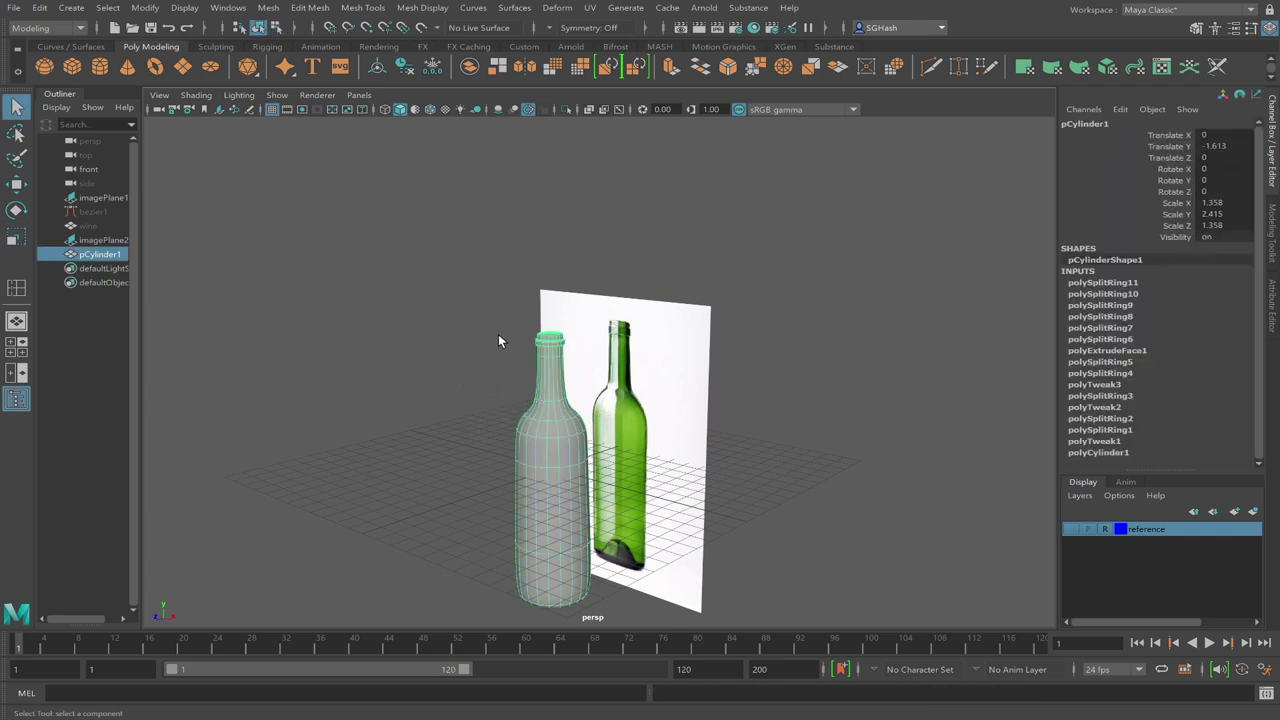
# Turn off smooth preview and delete all the faces capping the top of the bottle's neck
pyautogui.keyDown('ctrl'); pyautogui.keyDown('alt'); pyautogui.moveTo(491, 316); pyautogui.dragTo(585, 369); pyautogui.keyUp('alt'); pyautogui.keyUp('ctrl')
pyautogui.moveTo(640, 318)
pyautogui.keyDown('alt'); pyautogui.mouseDown()
pyautogui.moveTo(606, 323)
pyautogui.moveTo(635, 342)
pyautogui.mouseUp(); pyautogui.keyUp('alt')
pyautogui.keyDown('alt'); pyautogui.moveTo(697, 348); pyautogui.dragTo(592, 323, button='right'); pyautogui.keyUp('alt')
pyautogui.press('1')
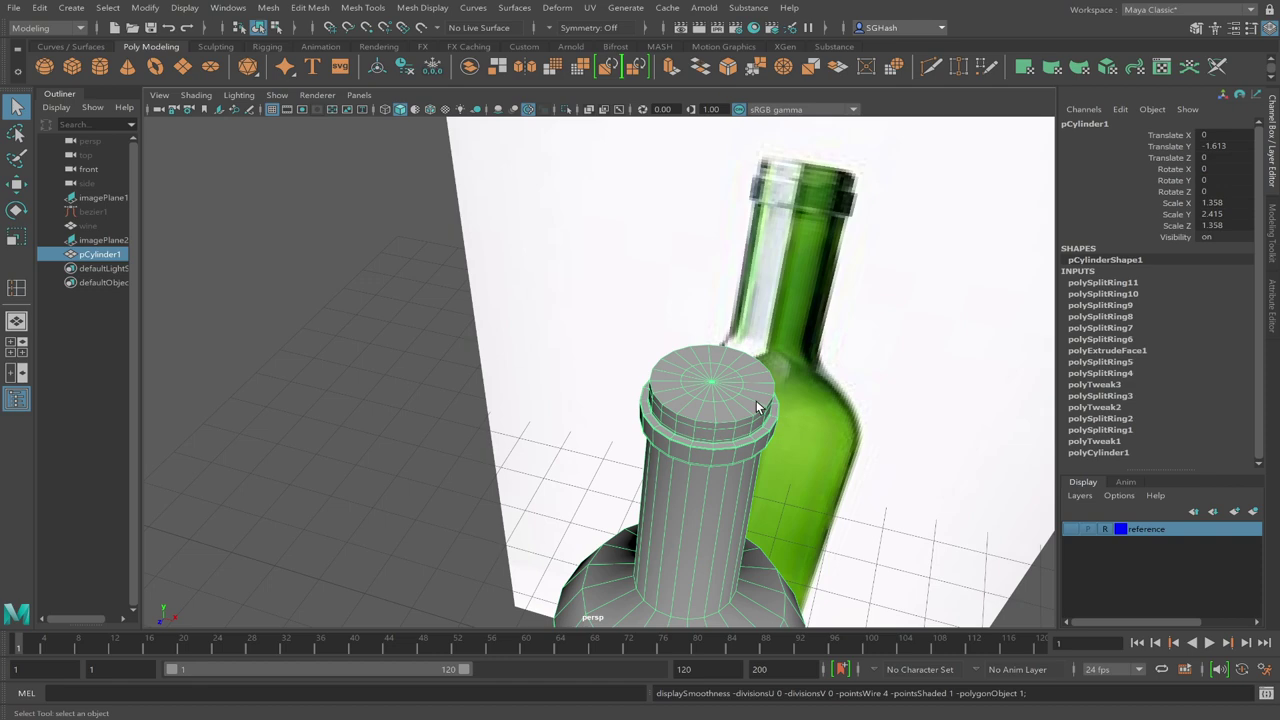
pyautogui.keyDown('alt'); pyautogui.moveTo(756, 408); pyautogui.dragTo(663, 380); pyautogui.keyUp('alt')
pyautogui.keyDown('alt'); pyautogui.moveTo(663, 380); pyautogui.dragTo(938, 465, button='right'); pyautogui.keyUp('alt')
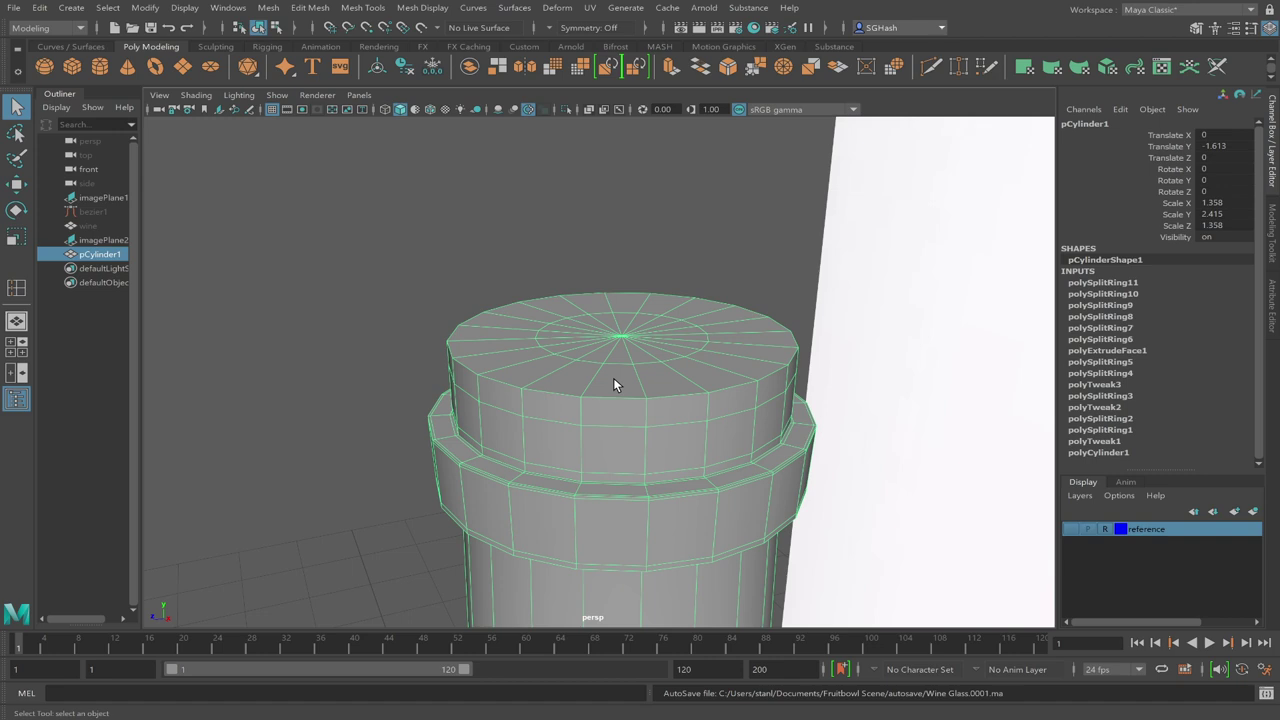
pyautogui.press('F10')
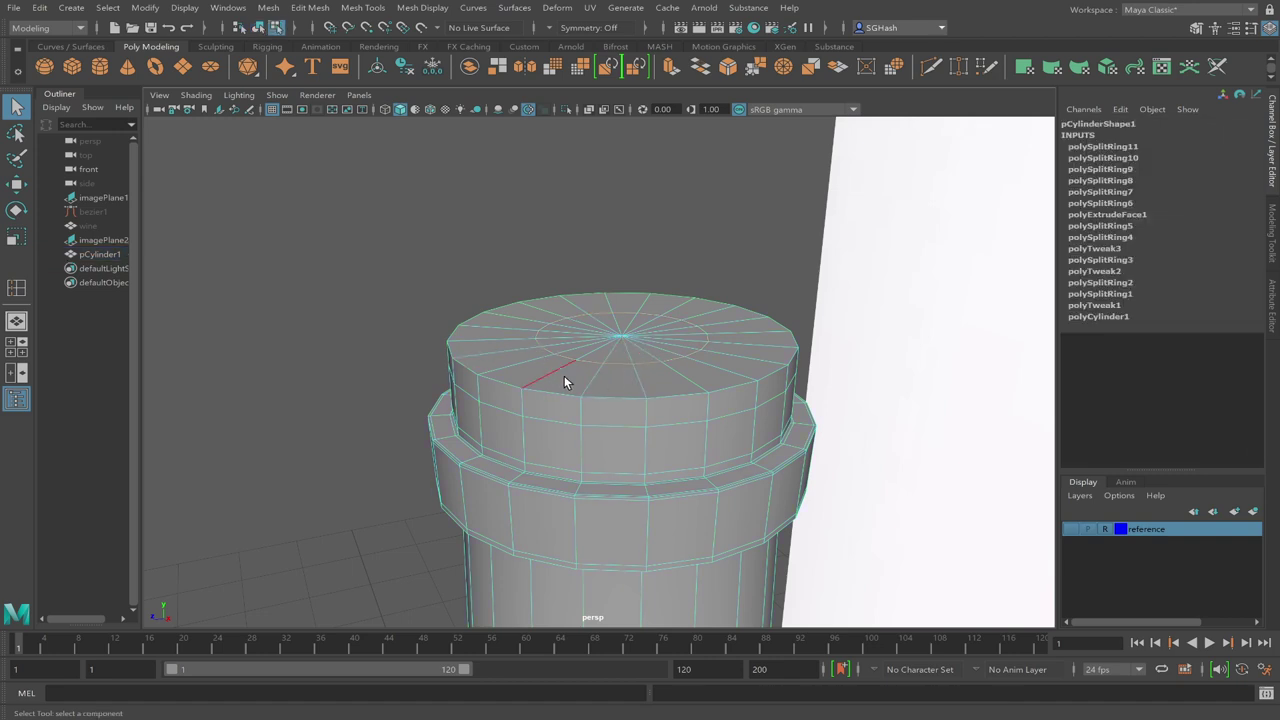
pyautogui.click(621, 231)
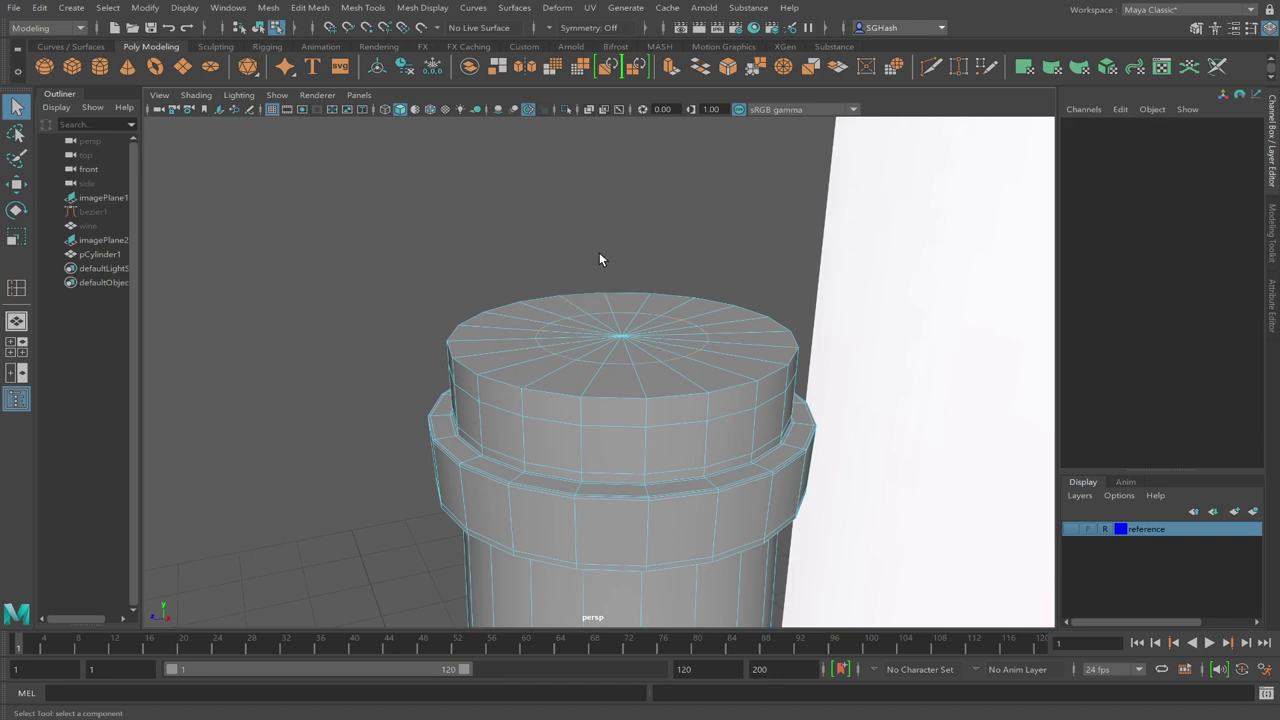
pyautogui.click(612, 366)
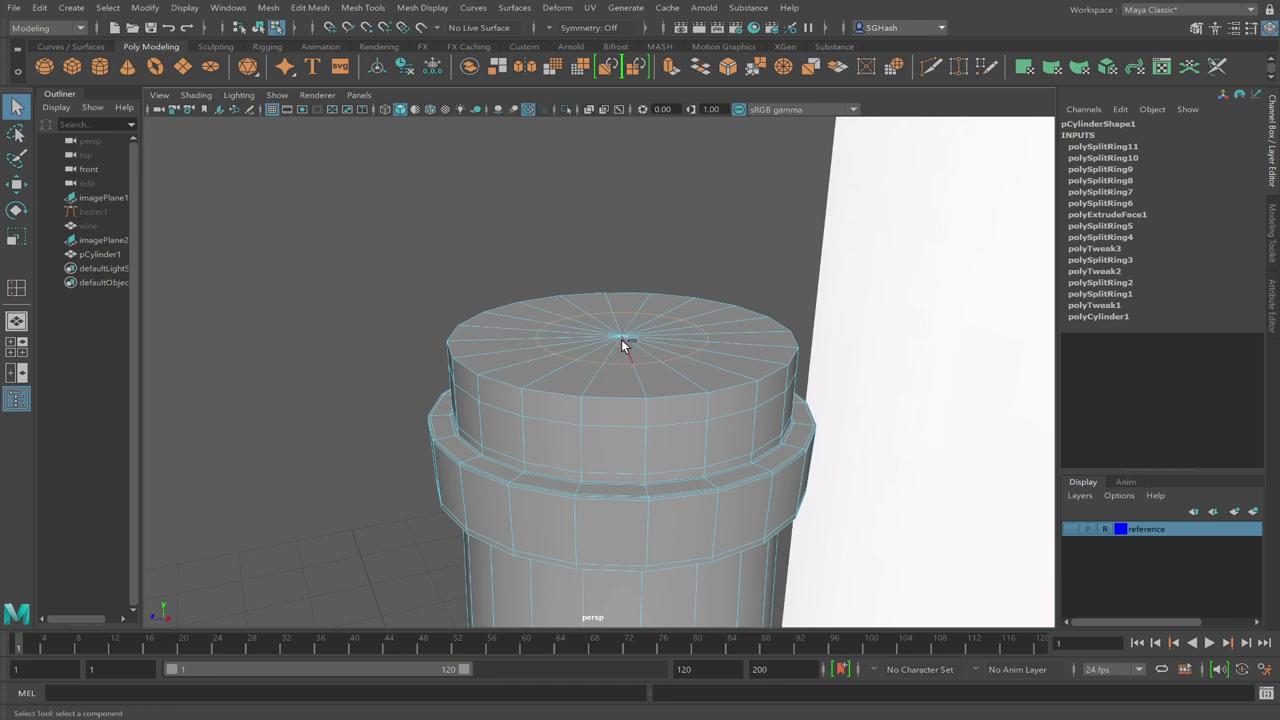
pyautogui.hotkey('ctrl', 'F11')
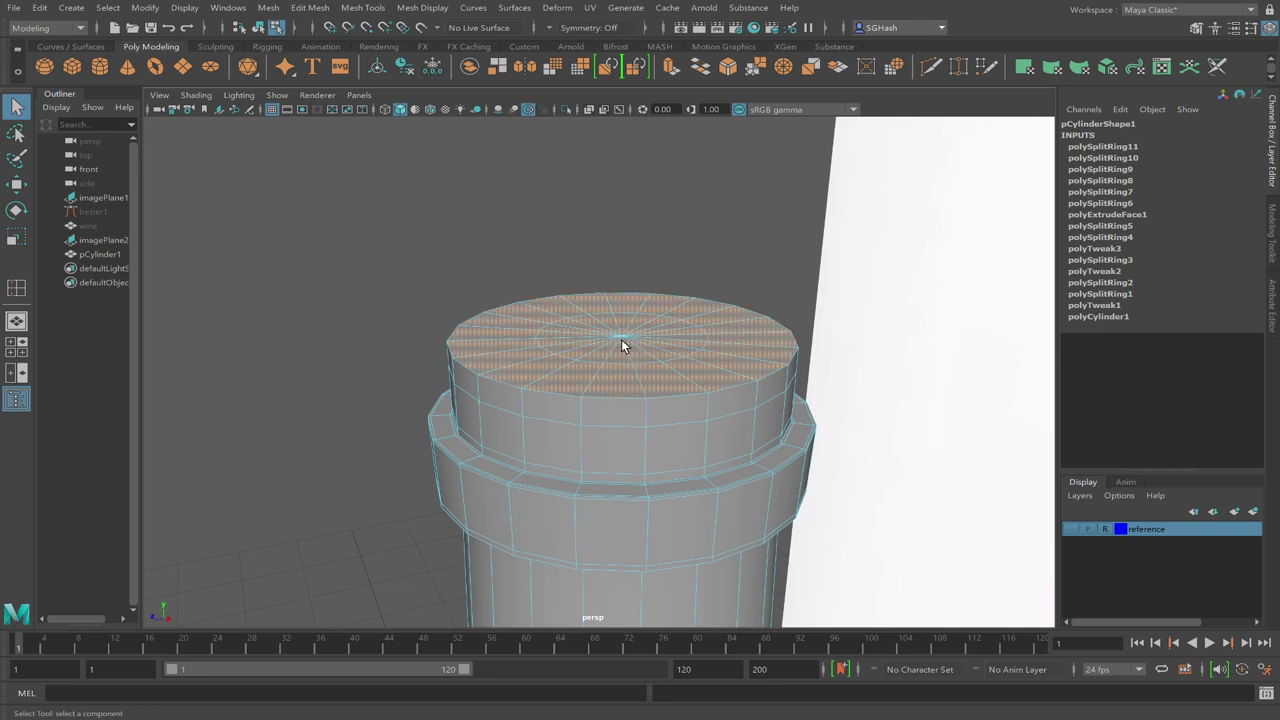
pyautogui.press('Delete')
# Extrude all of the bottle's faces inward with a Local Translate Z of -0.1 to give the glass wall thickness
pyautogui.scroll(-3, 366, 377)
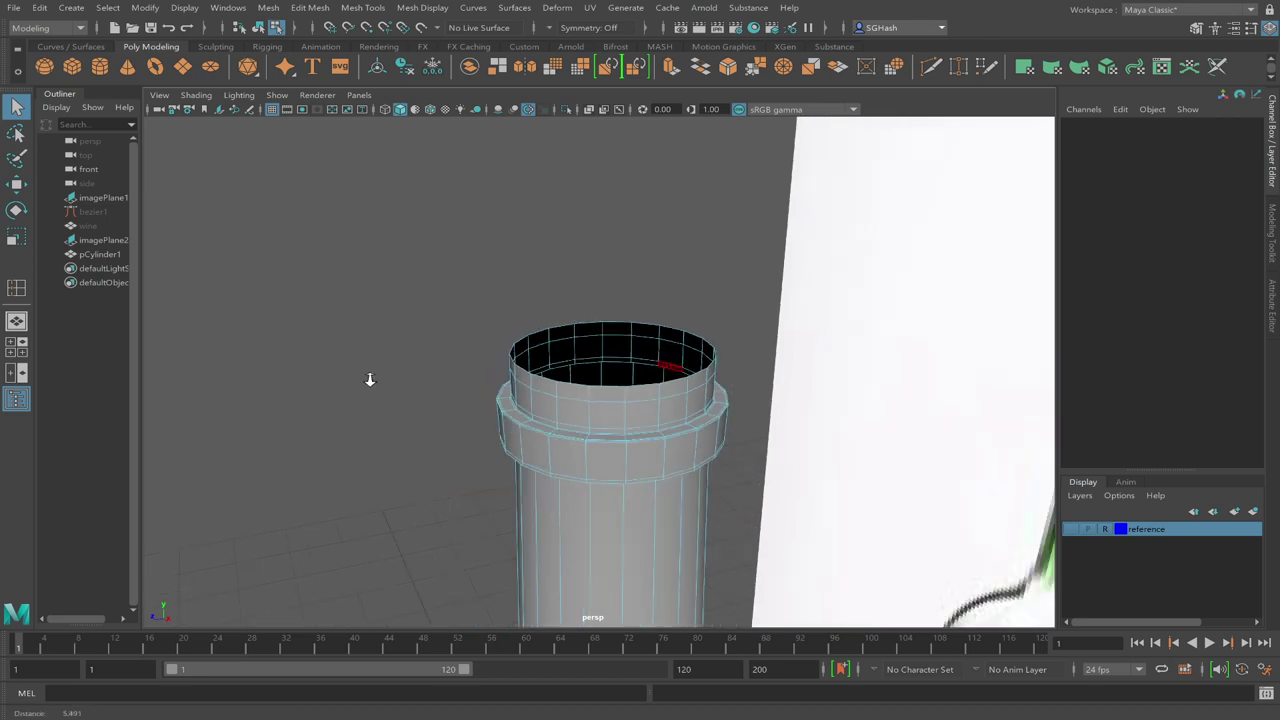
pyautogui.keyDown('alt'); pyautogui.moveTo(366, 377); pyautogui.dragTo(796, 399); pyautogui.keyUp('alt')
pyautogui.keyDown('alt'); pyautogui.moveTo(796, 394); pyautogui.dragTo(404, 369, button='right'); pyautogui.keyUp('alt')
pyautogui.keyDown('alt'); pyautogui.moveTo(514, 437); pyautogui.dragTo(580, 400); pyautogui.keyUp('alt')
pyautogui.scroll(4, 575, 385)
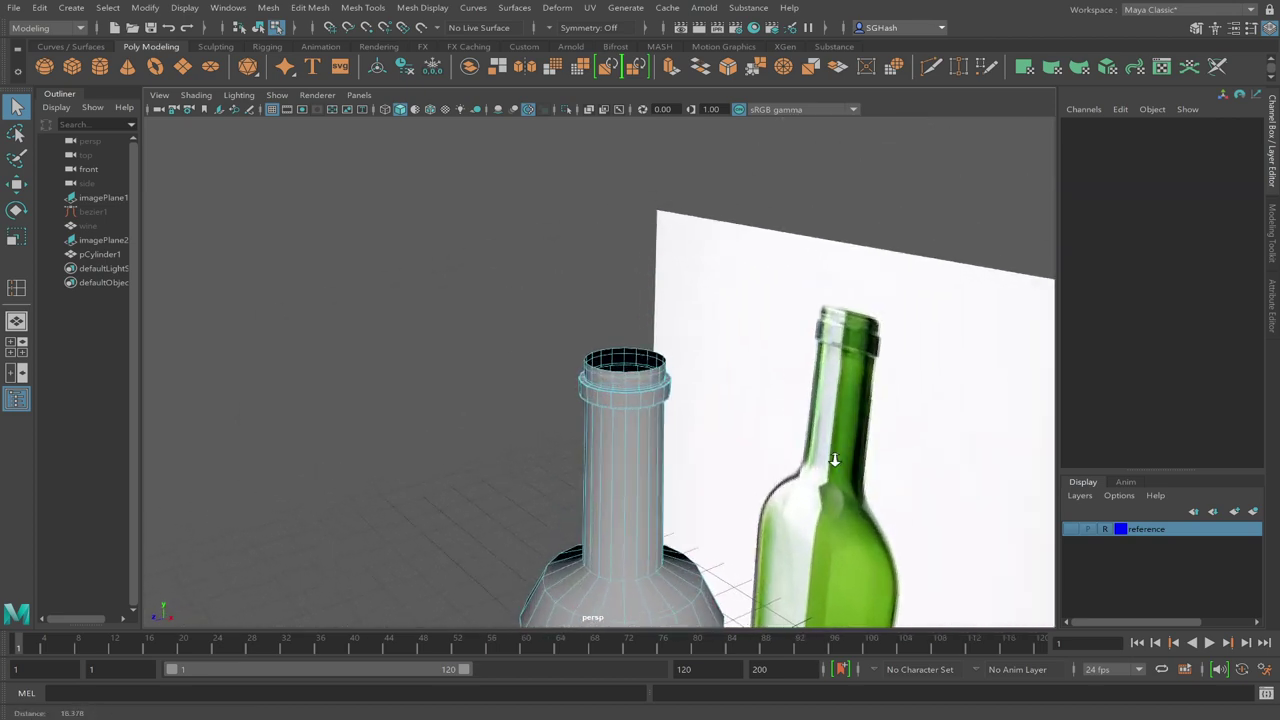
pyautogui.keyDown('alt'); pyautogui.moveTo(571, 367); pyautogui.dragTo(700, 400, button='right'); pyautogui.keyUp('alt')
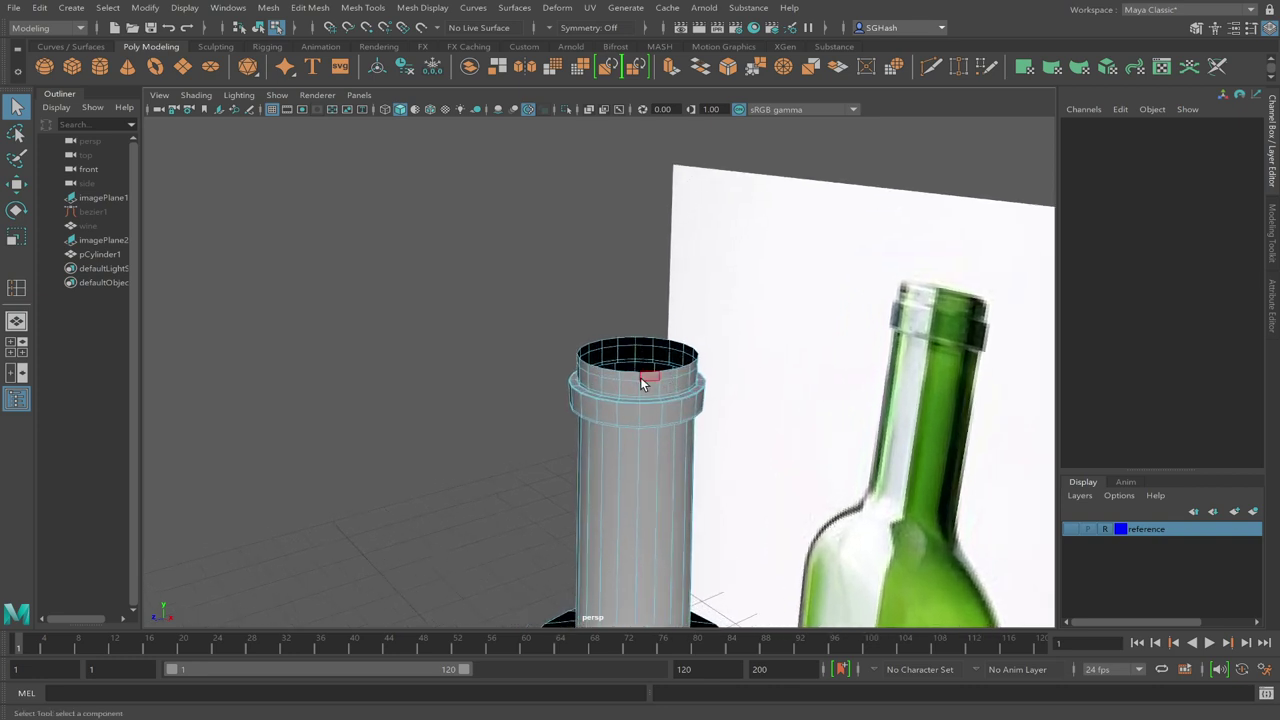
pyautogui.press('F8')
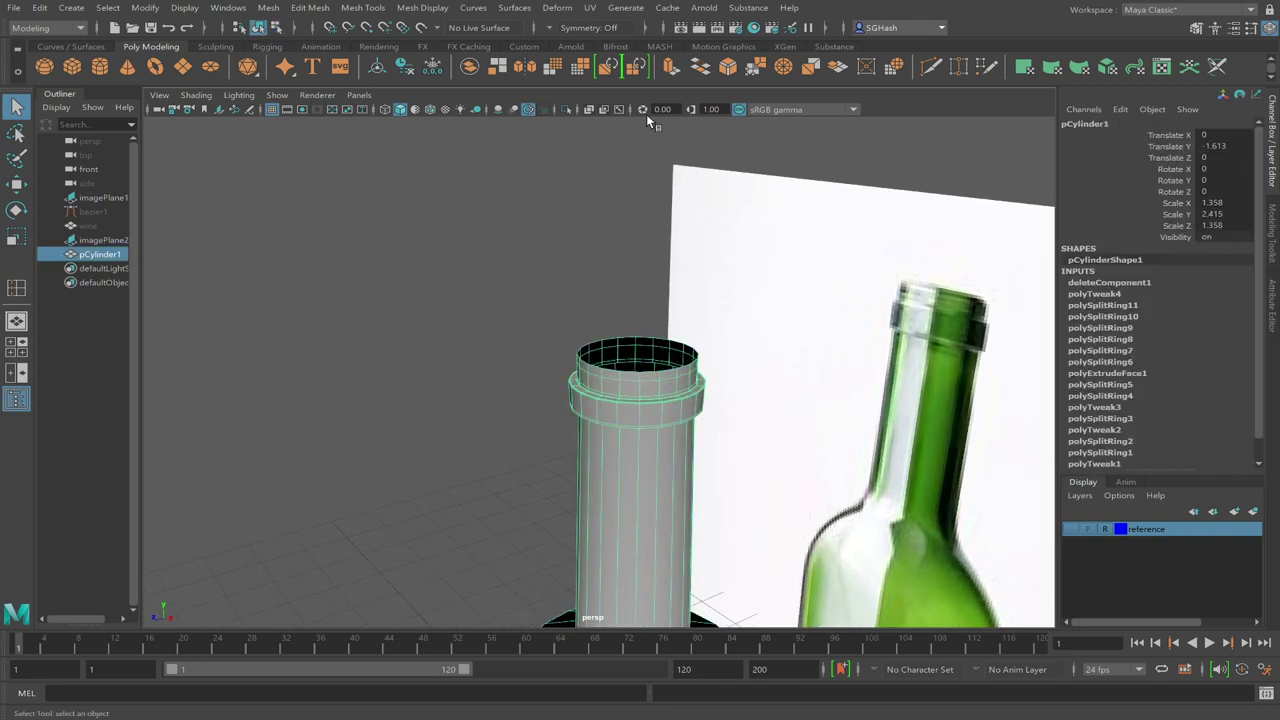
pyautogui.click(669, 67)
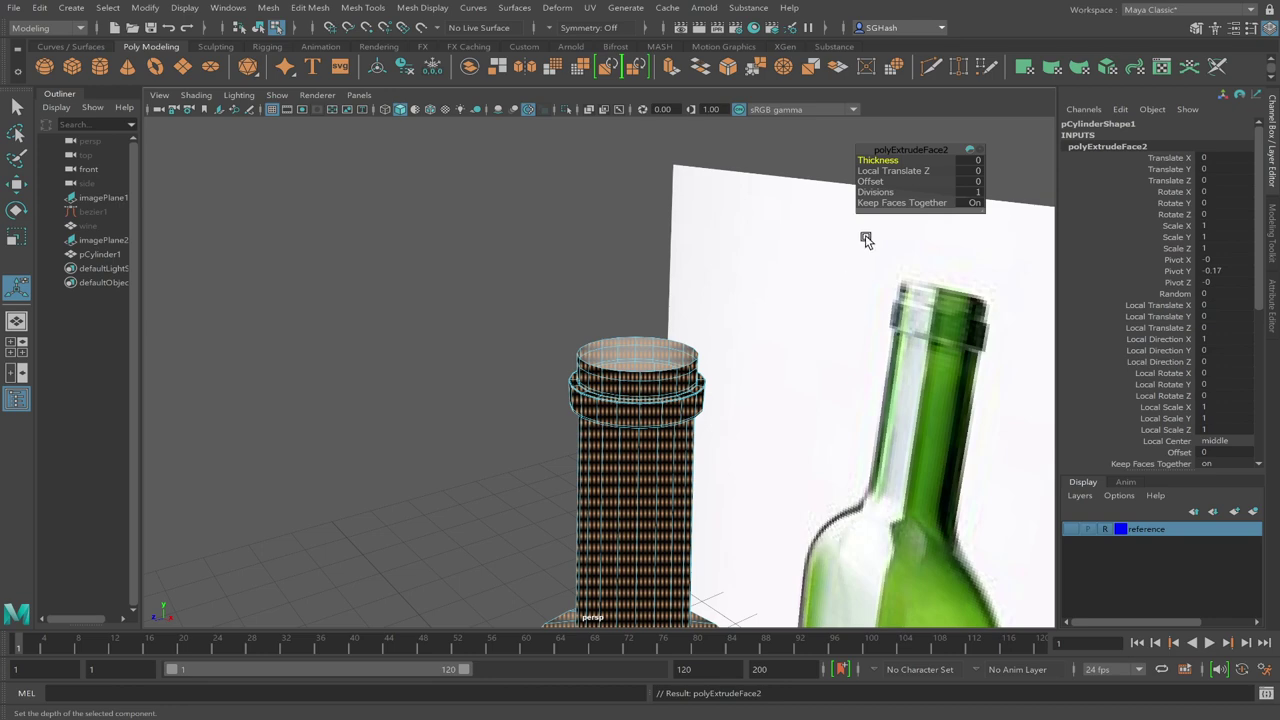
pyautogui.moveTo(915, 170); pyautogui.dragTo(918, 169)
pyautogui.moveTo(915, 171)
pyautogui.mouseDown(button='middle')
pyautogui.moveTo(940, 171)
pyautogui.moveTo(916, 171)
pyautogui.mouseUp(button='middle')
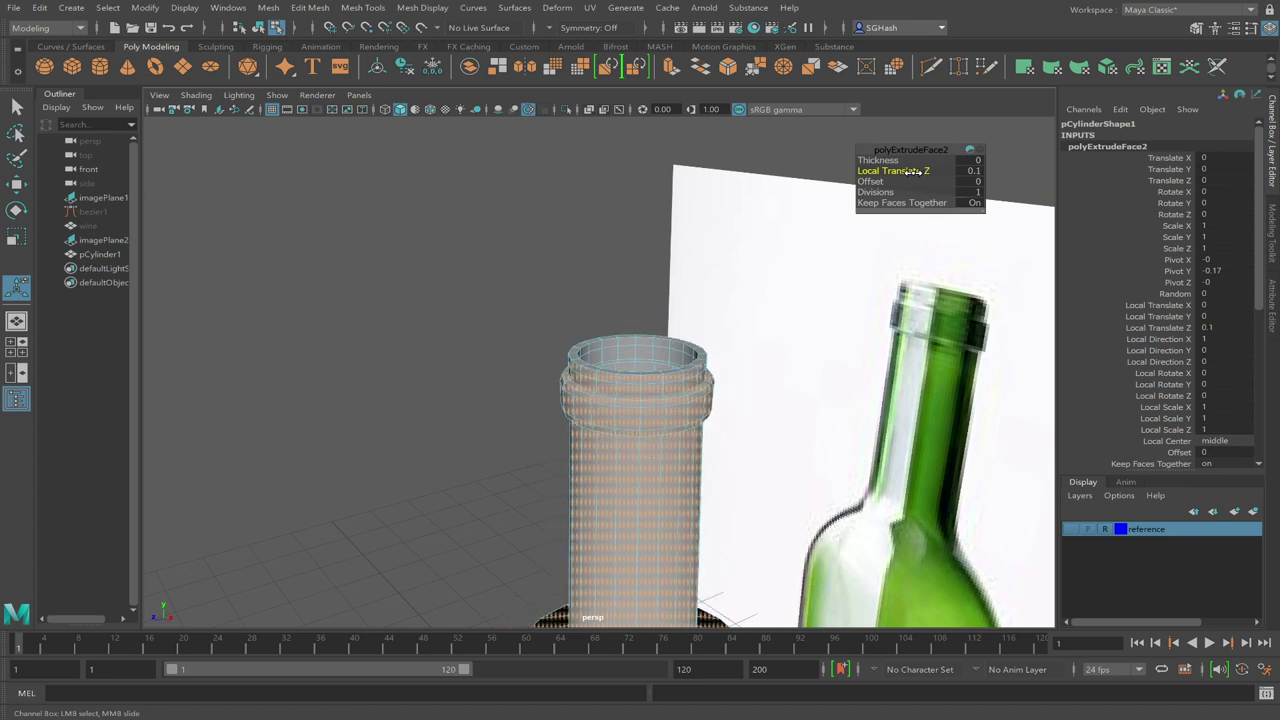
pyautogui.moveTo(913, 171); pyautogui.dragTo(911, 172, button='middle')
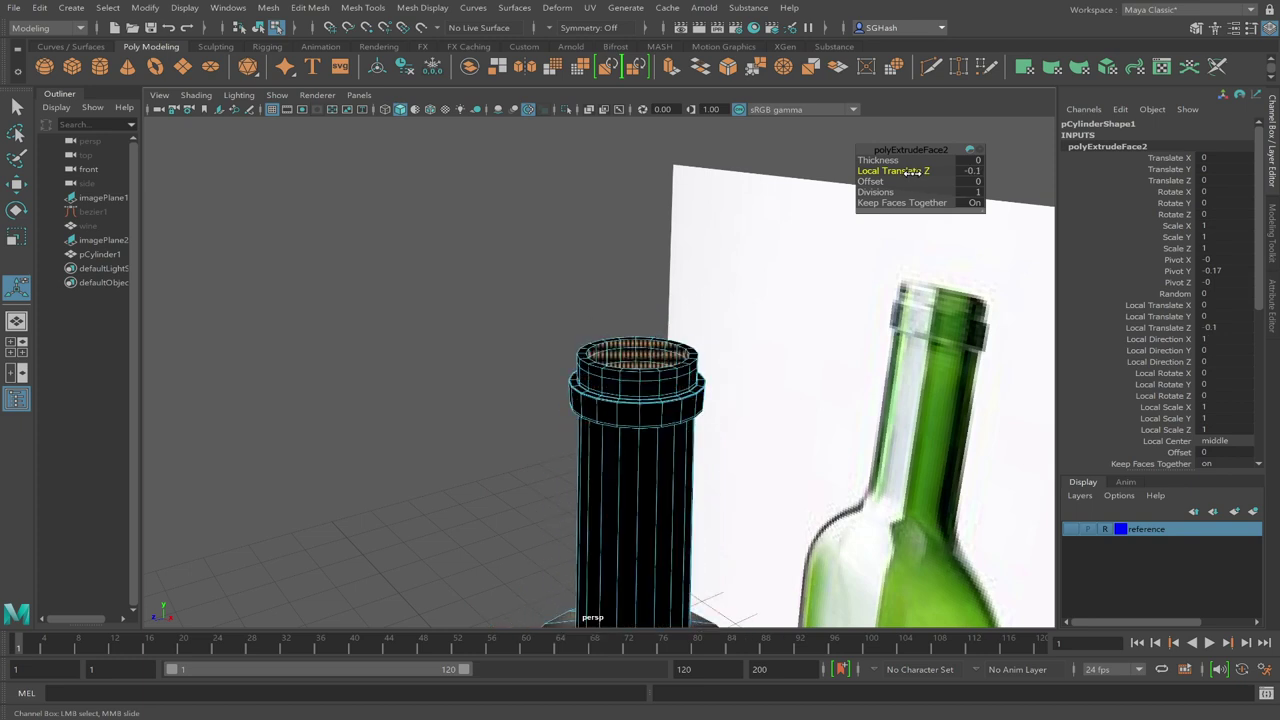
pyautogui.click(546, 306)
pyautogui.keyDown('alt'); pyautogui.moveTo(584, 298); pyautogui.dragTo(654, 277); pyautogui.keyUp('alt')
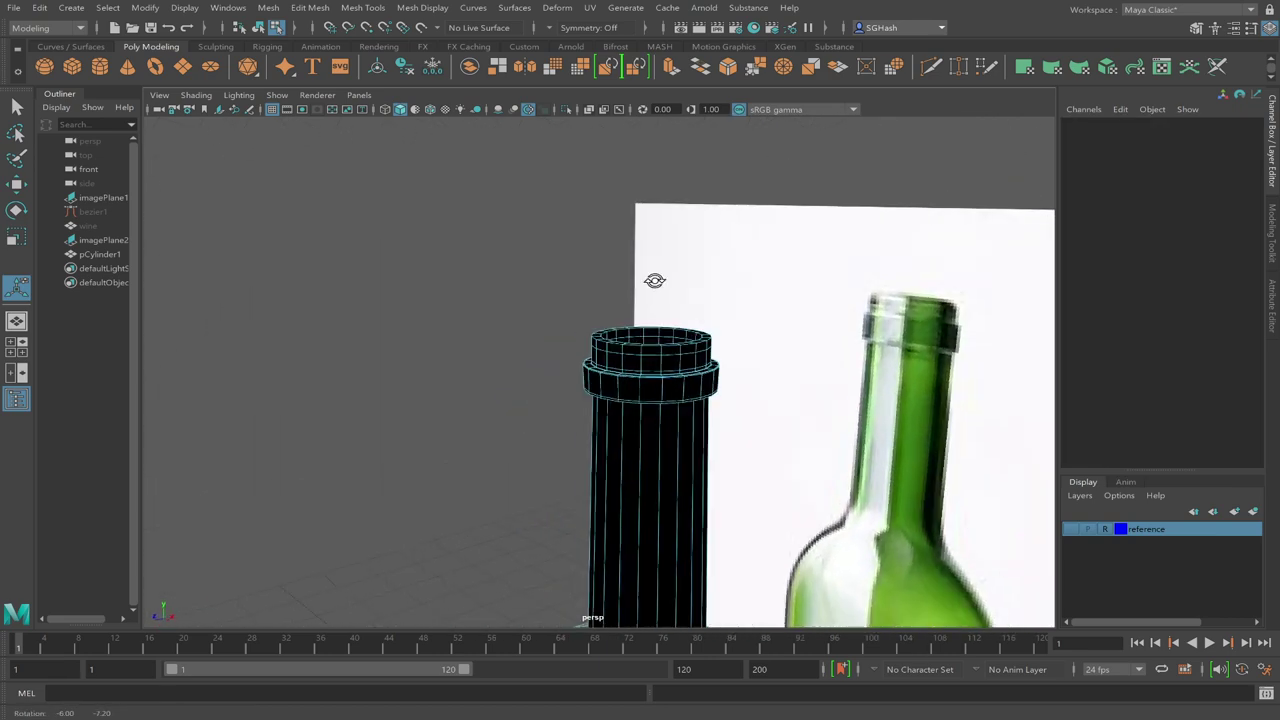
# Return to object mode and reverse the bottle mesh's normals so its outer surface shades correctly
pyautogui.press('F8')
pyautogui.press('q')
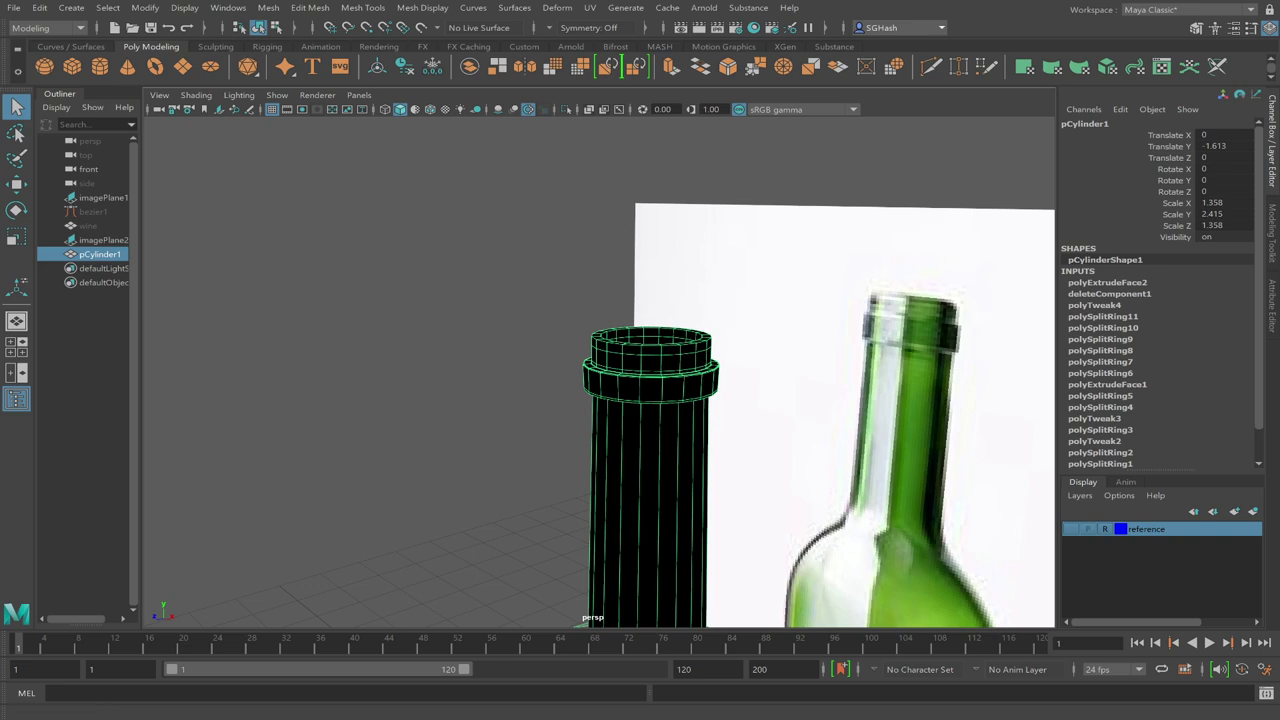
pyautogui.click(436, 68)
pyautogui.click(474, 334)
pyautogui.keyDown('alt'); pyautogui.moveTo(709, 440); pyautogui.dragTo(500, 430, button='right'); pyautogui.keyUp('alt')
pyautogui.click(608, 478)
pyautogui.keyDown('alt'); pyautogui.moveTo(614, 435); pyautogui.dragTo(628, 442); pyautogui.keyUp('alt')
pyautogui.click(561, 439)
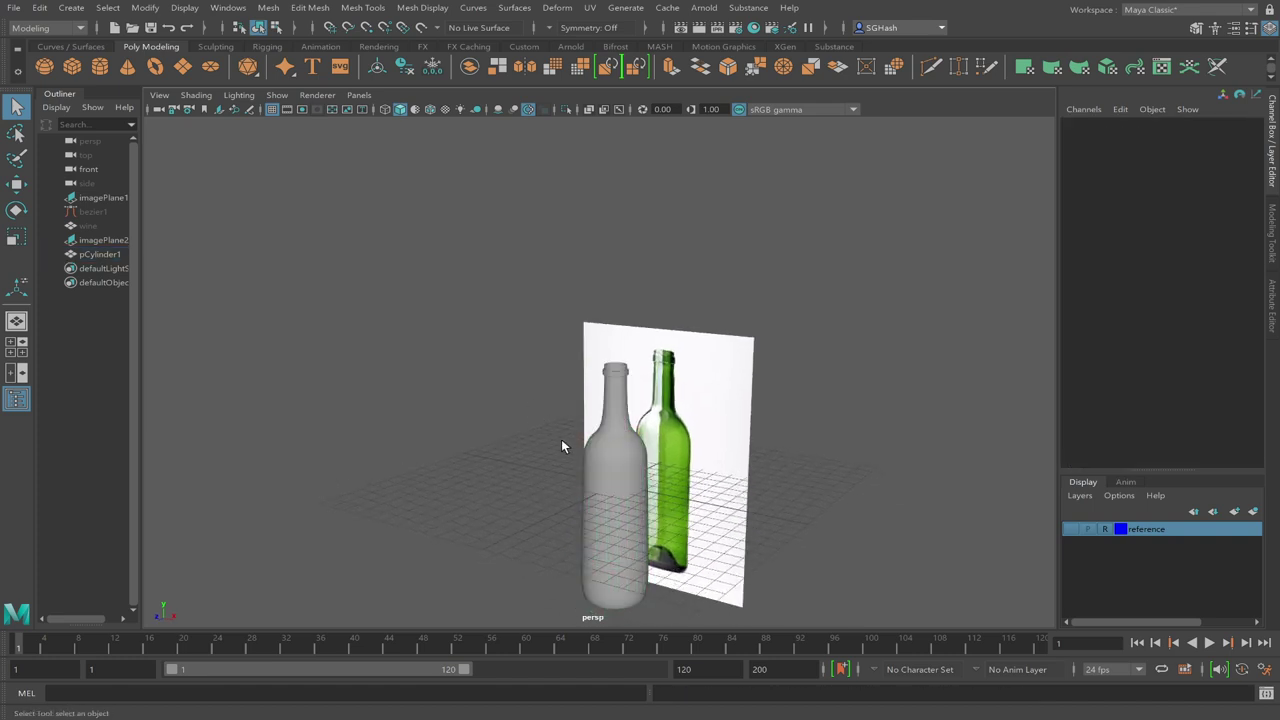
# With smooth preview off, insert supporting edge loops just below the neck opening's rim on the inner and outer walls, and restore smooth preview
pyautogui.keyDown('alt'); pyautogui.moveTo(617, 364); pyautogui.dragTo(774, 426, button='right'); pyautogui.keyUp('alt')
pyautogui.keyDown('alt'); pyautogui.moveTo(774, 426); pyautogui.dragTo(632, 352); pyautogui.keyUp('alt')
pyautogui.click(610, 392)
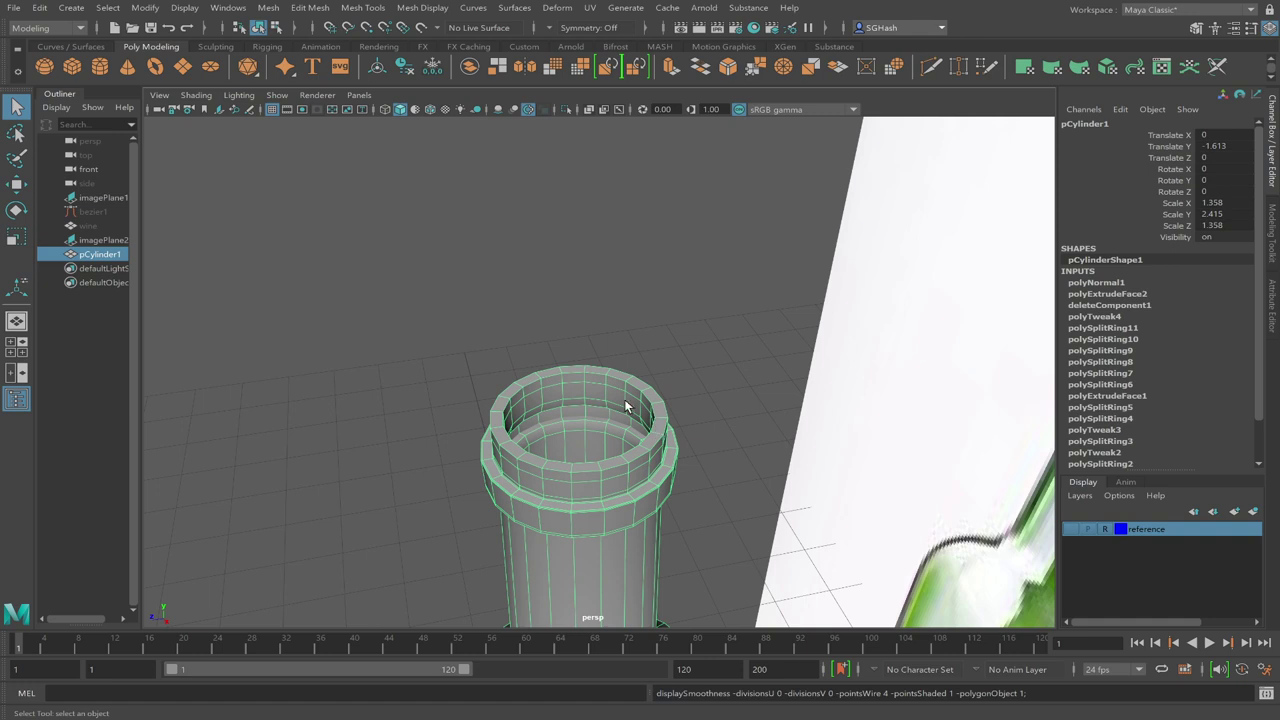
pyautogui.keyDown('alt'); pyautogui.moveTo(624, 408); pyautogui.dragTo(628, 388); pyautogui.keyUp('alt')
pyautogui.keyDown('alt'); pyautogui.moveTo(628, 388); pyautogui.dragTo(1040, 440, button='right'); pyautogui.keyUp('alt')
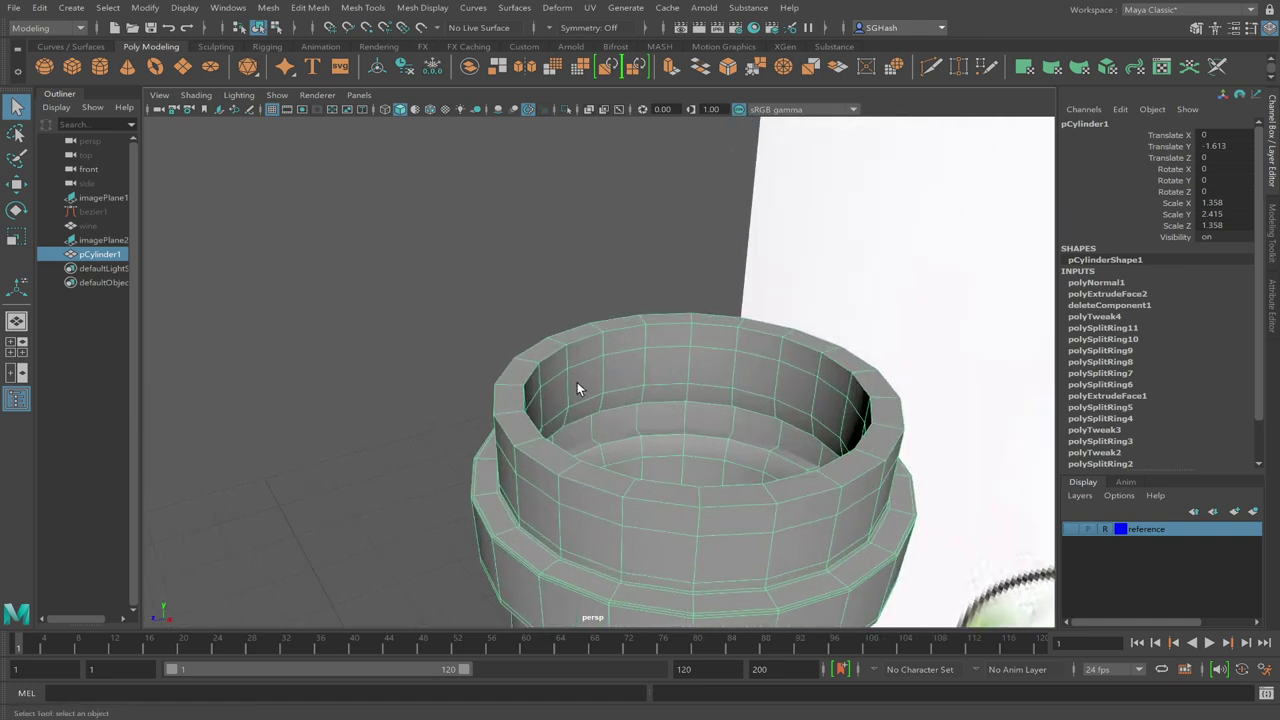
pyautogui.press('t')
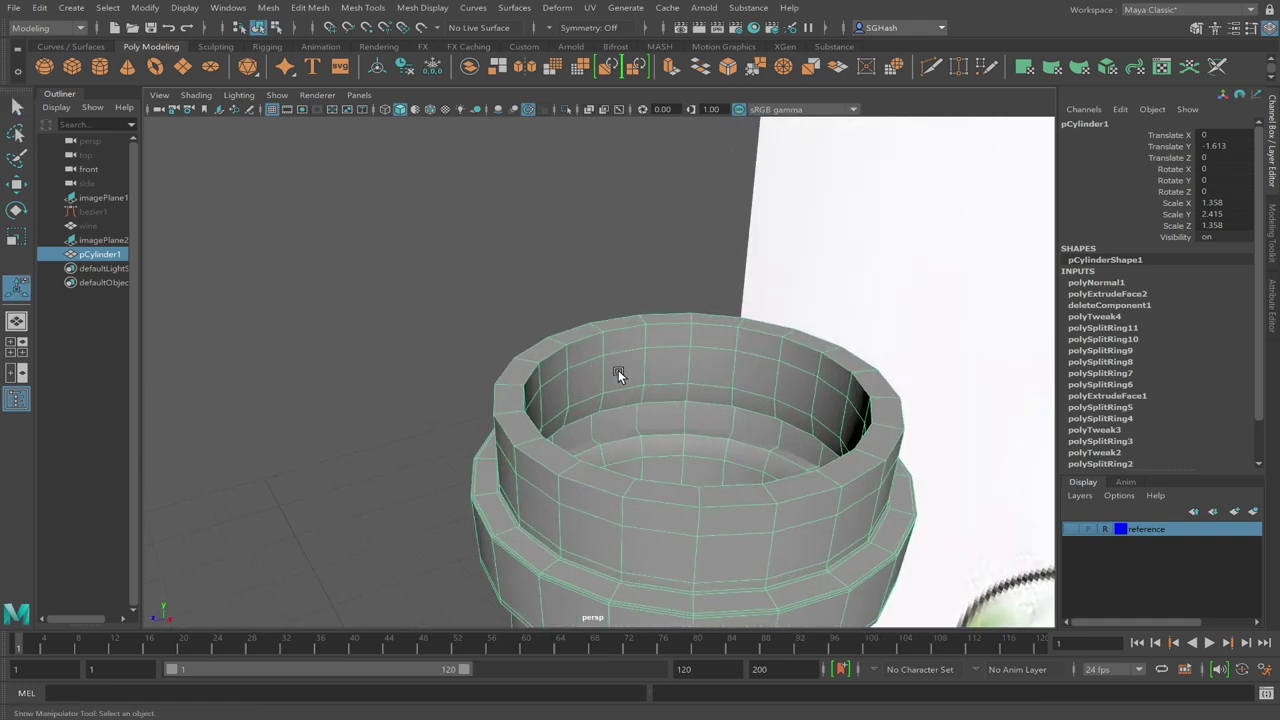
pyautogui.click(354, 8)
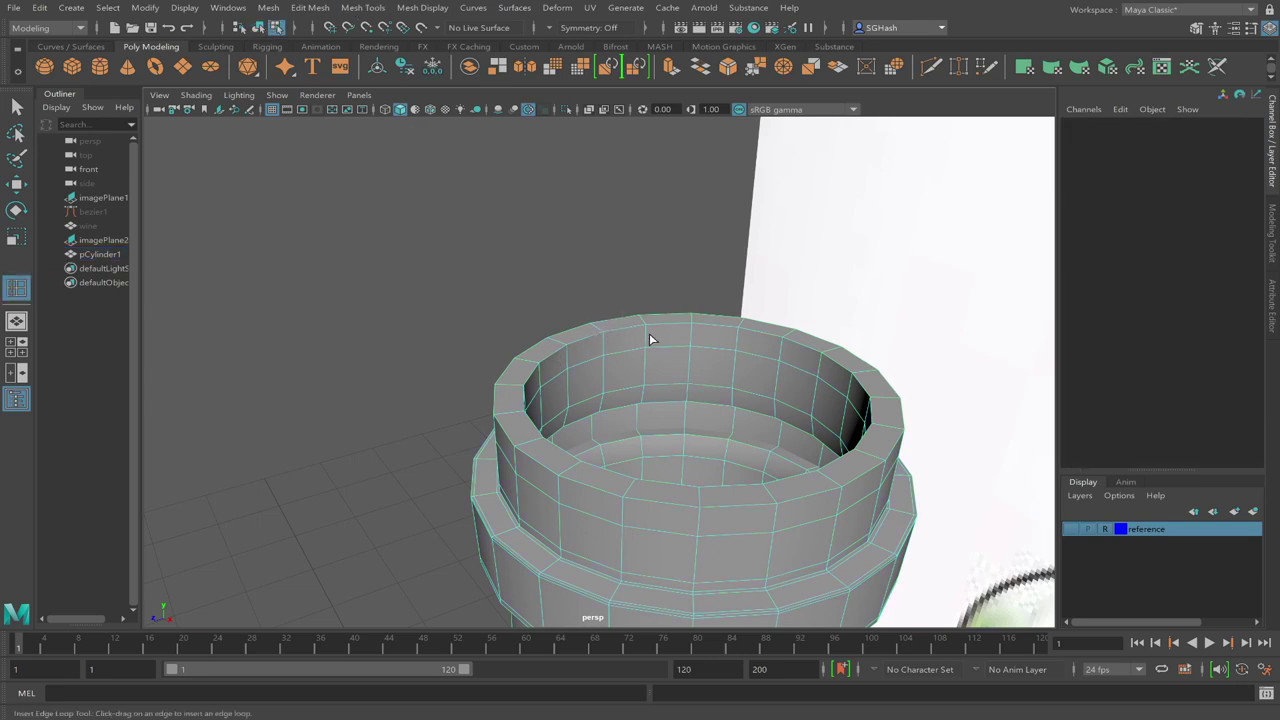
pyautogui.moveTo(688, 346); pyautogui.dragTo(692, 325)
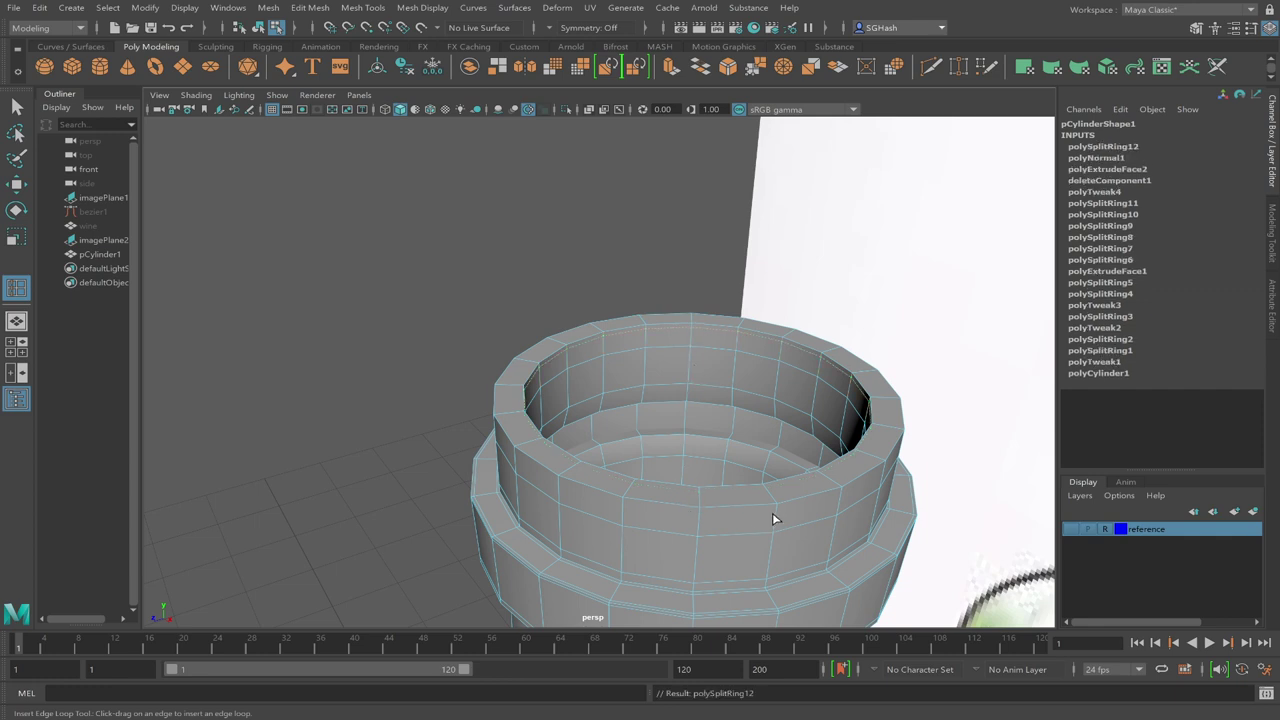
pyautogui.moveTo(773, 513); pyautogui.dragTo(775, 512)
pyautogui.press('3')
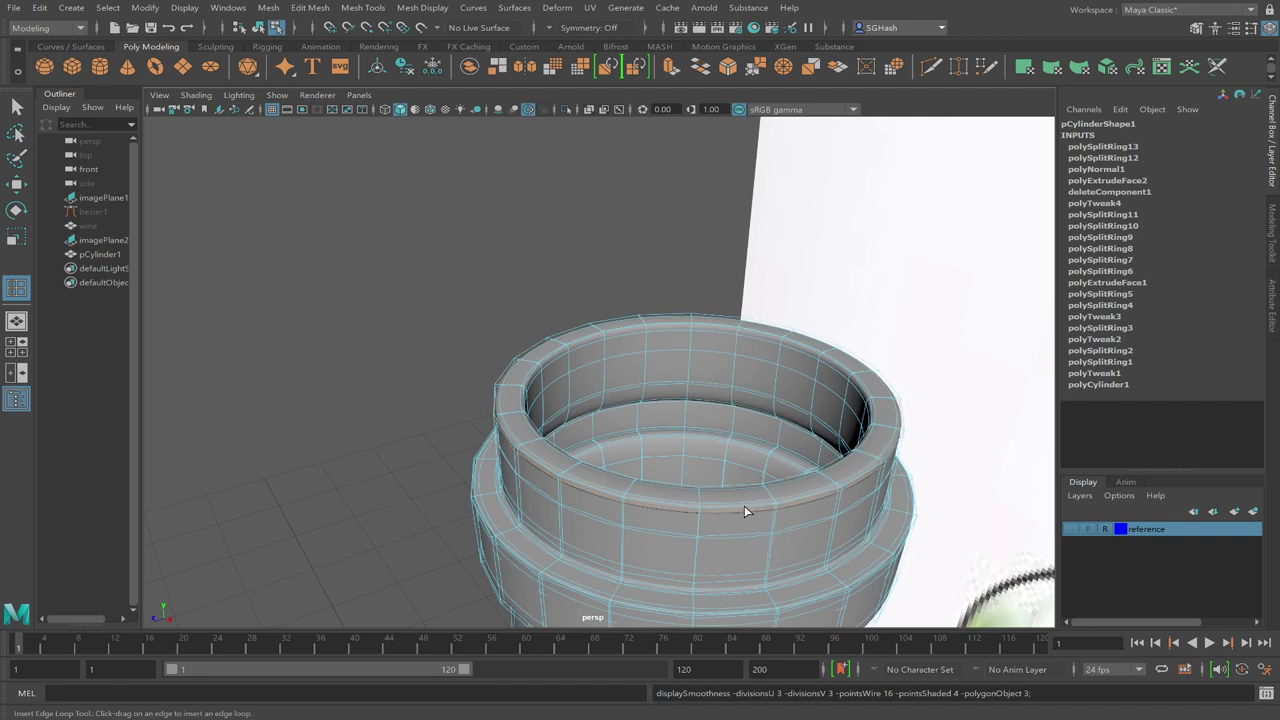
# Delete the extra edge loop running around the middle of the outer lip above the neck's collar
pyautogui.press('q')
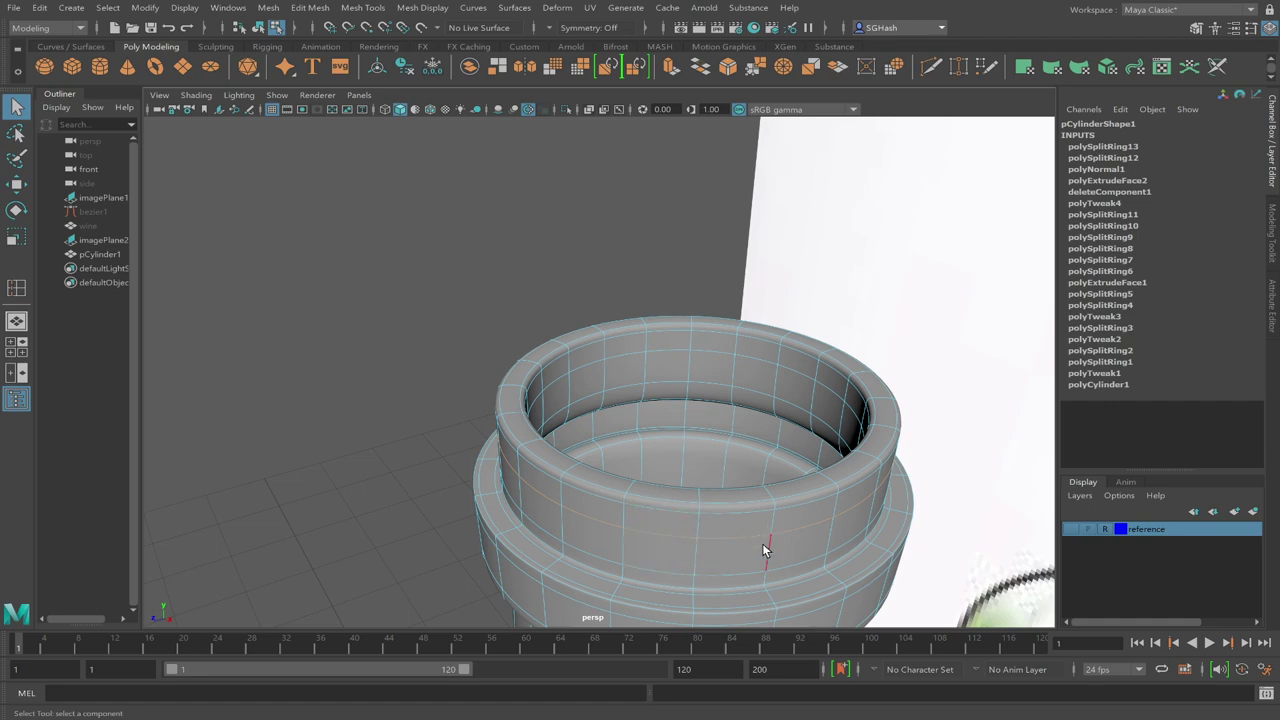
pyautogui.keyDown('alt'); pyautogui.moveTo(775, 534); pyautogui.dragTo(679, 498); pyautogui.keyUp('alt')
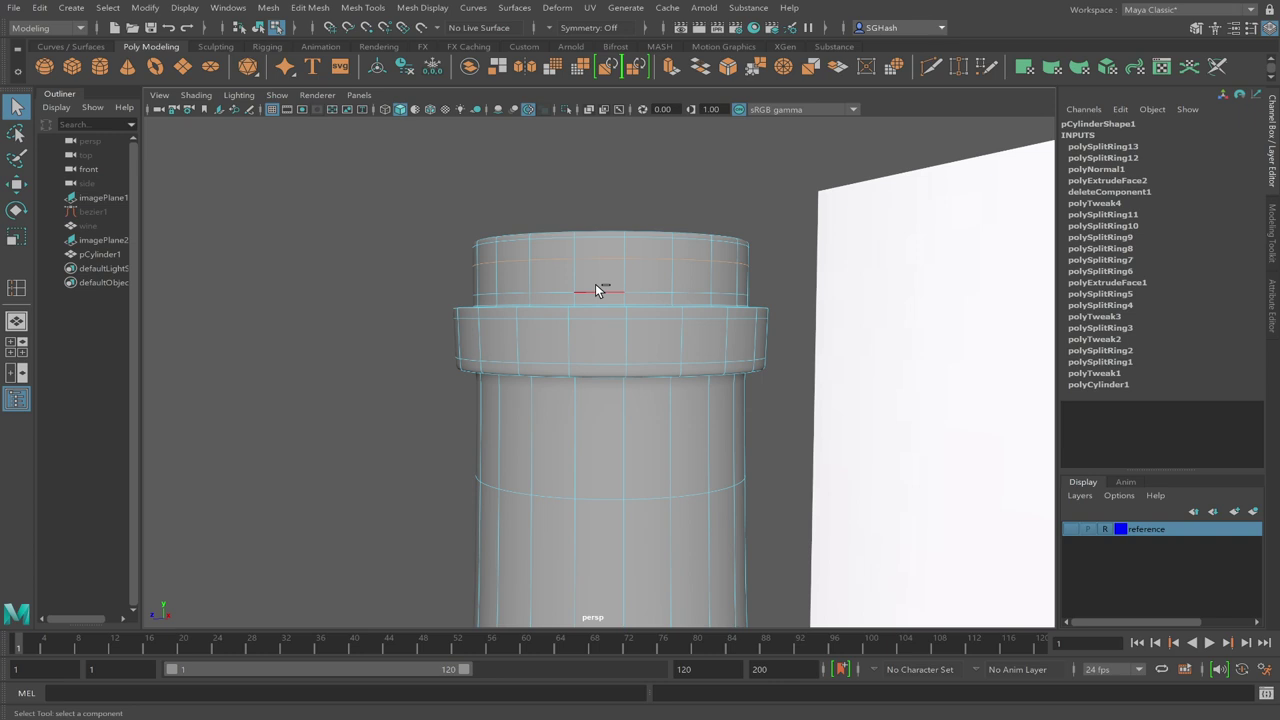
pyautogui.press('Delete')
pyautogui.keyDown('alt'); pyautogui.moveTo(666, 282); pyautogui.dragTo(472, 360); pyautogui.keyUp('alt')
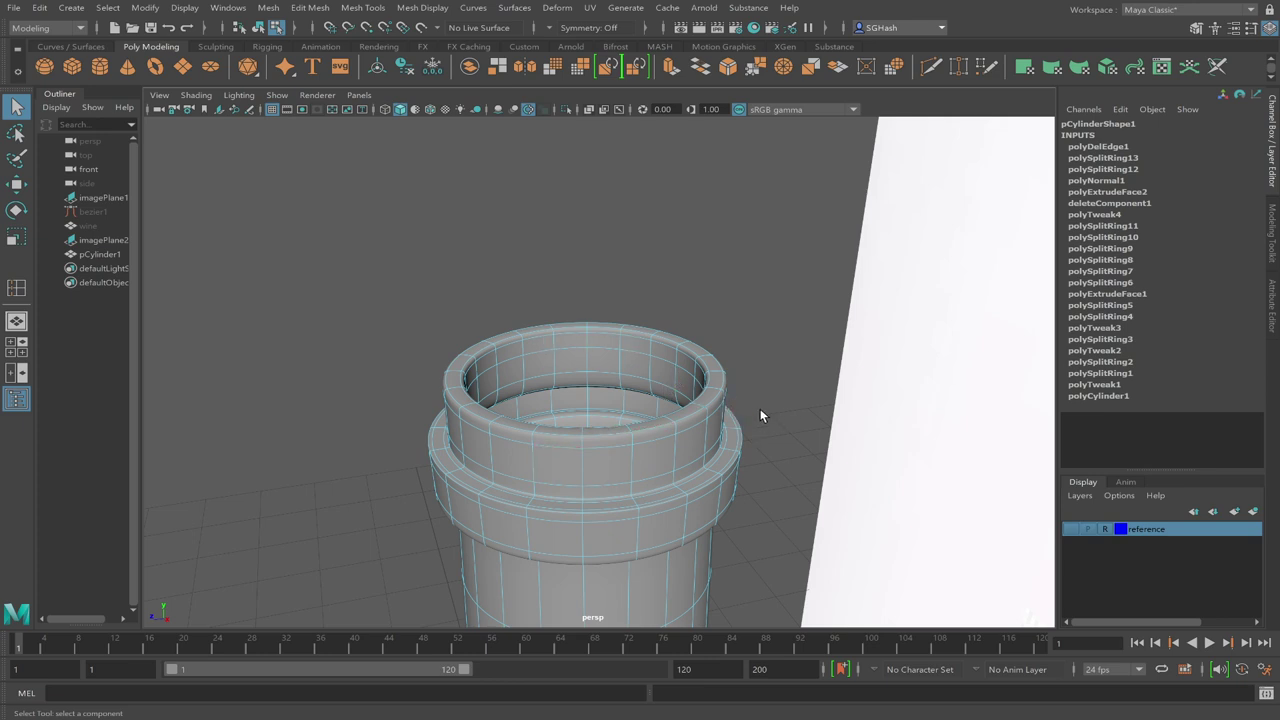
# Try deleting the horizontal edge loop around the lower part of the bottle's body, and undo the deletion
pyautogui.keyDown('alt'); pyautogui.moveTo(760, 416); pyautogui.dragTo(680, 380); pyautogui.keyUp('alt')
pyautogui.keyDown('alt'); pyautogui.moveTo(680, 380); pyautogui.dragTo(200, 321, button='right'); pyautogui.keyUp('alt')
pyautogui.keyDown('alt'); pyautogui.moveTo(511, 398); pyautogui.dragTo(330, 398, button='right'); pyautogui.keyUp('alt')
pyautogui.keyDown('ctrl'); pyautogui.keyDown('alt'); pyautogui.moveTo(540, 464); pyautogui.dragTo(587, 453); pyautogui.keyUp('alt'); pyautogui.keyUp('ctrl')
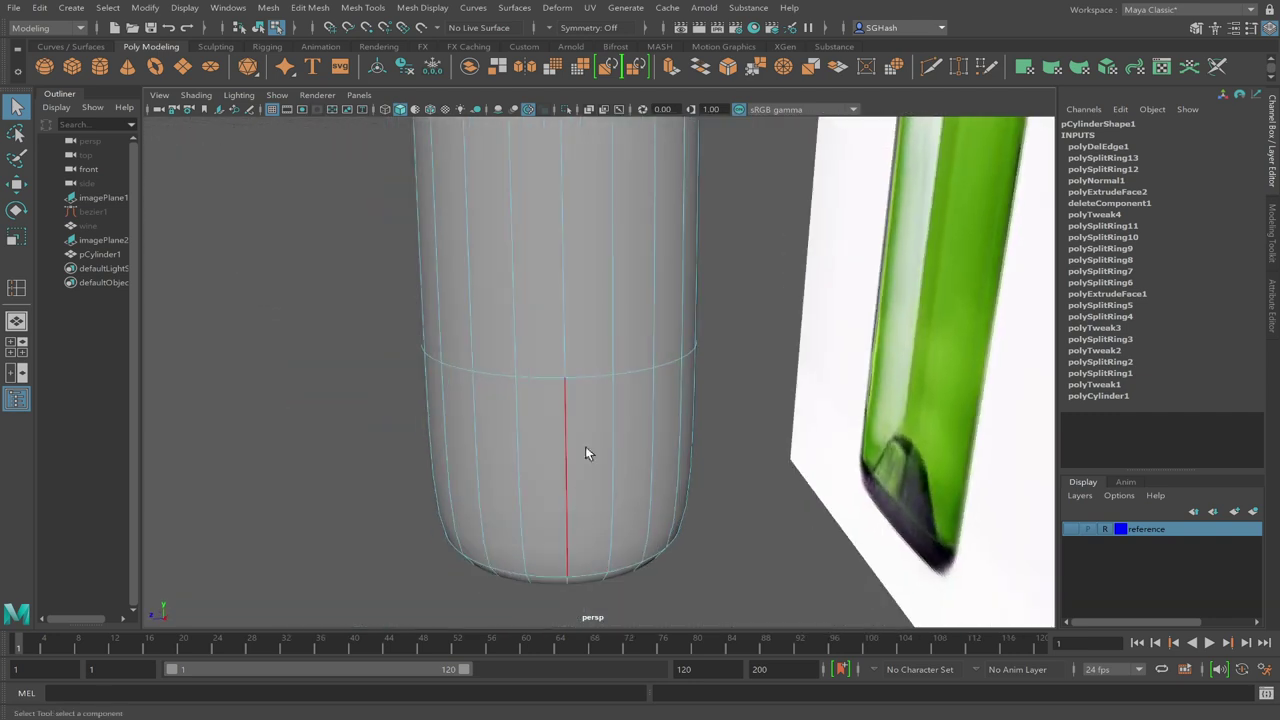
pyautogui.doubleClick(588, 377)
pyautogui.press('Delete')
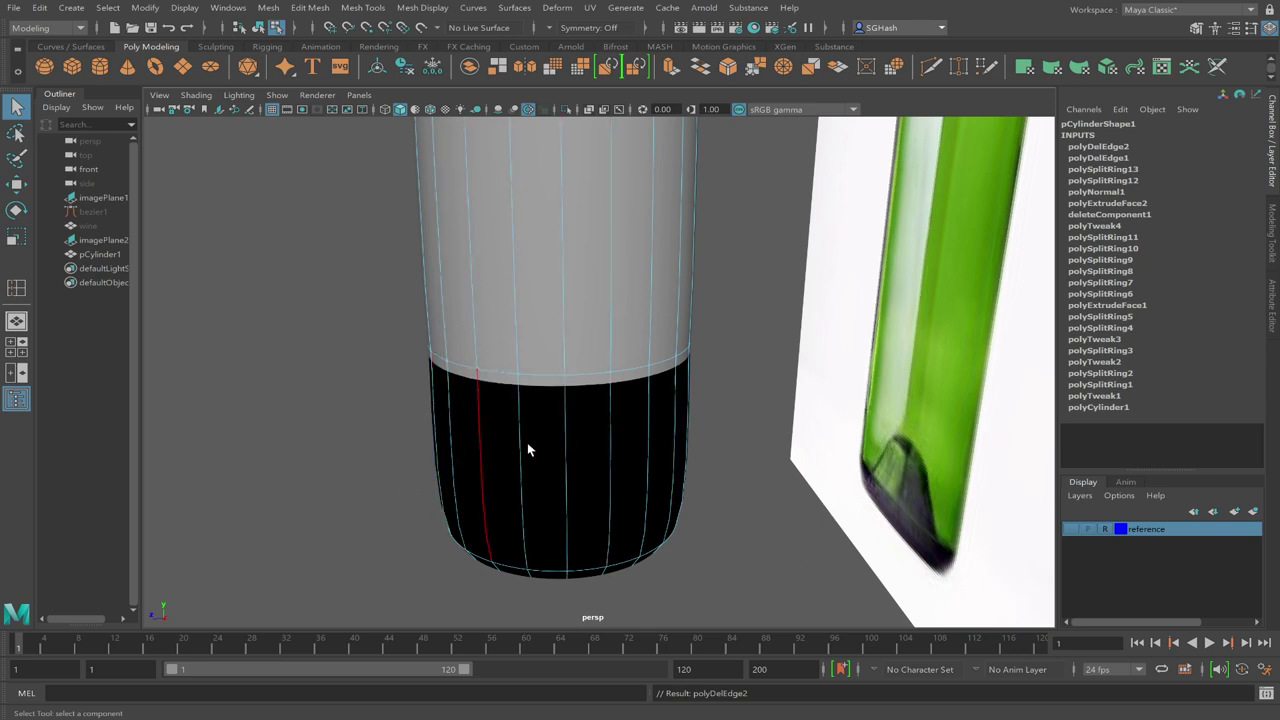
pyautogui.hotkey('ctrl', 'z')
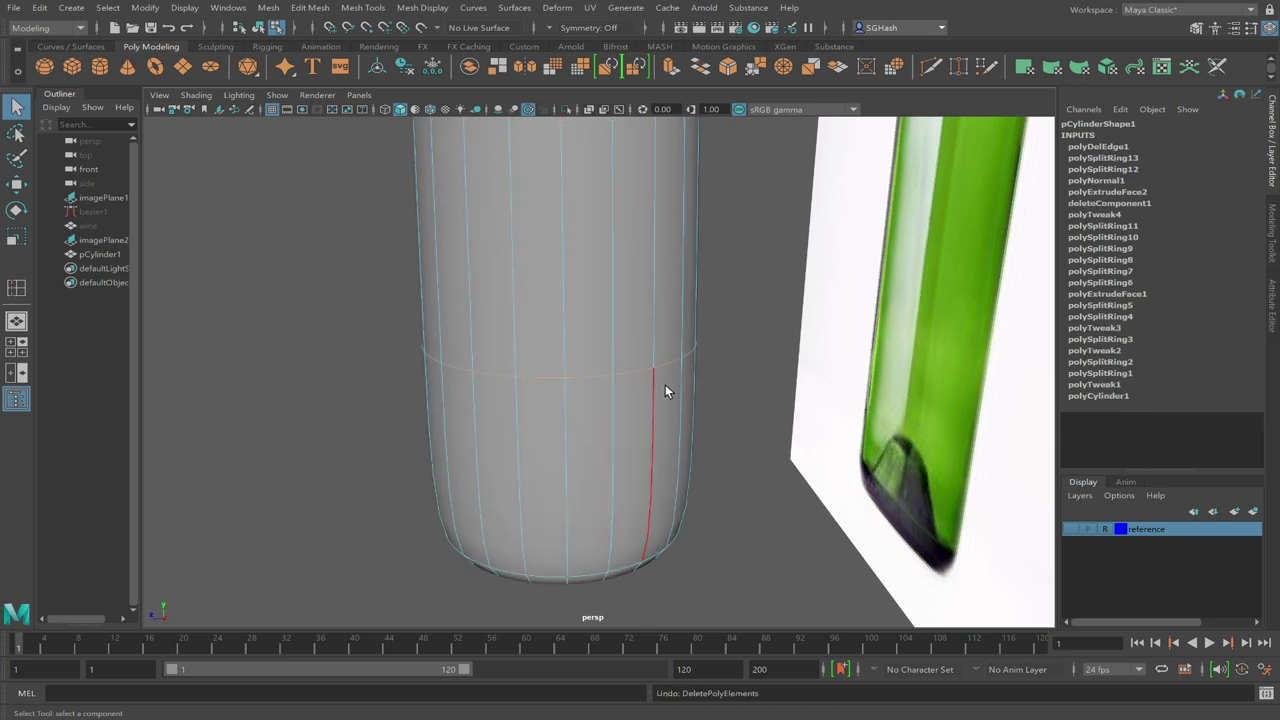
# Examine the smoothed bottle's neck and full outline beside the reference image, and return to object mode
pyautogui.keyDown('alt'); pyautogui.moveTo(665, 384); pyautogui.dragTo(334, 338, button='right'); pyautogui.keyUp('alt')
pyautogui.keyDown('alt'); pyautogui.moveTo(509, 332); pyautogui.dragTo(406, 320, button='right'); pyautogui.keyUp('alt')
pyautogui.keyDown('alt'); pyautogui.moveTo(592, 268); pyautogui.dragTo(478, 204, button='right'); pyautogui.keyUp('alt')
pyautogui.press('f')
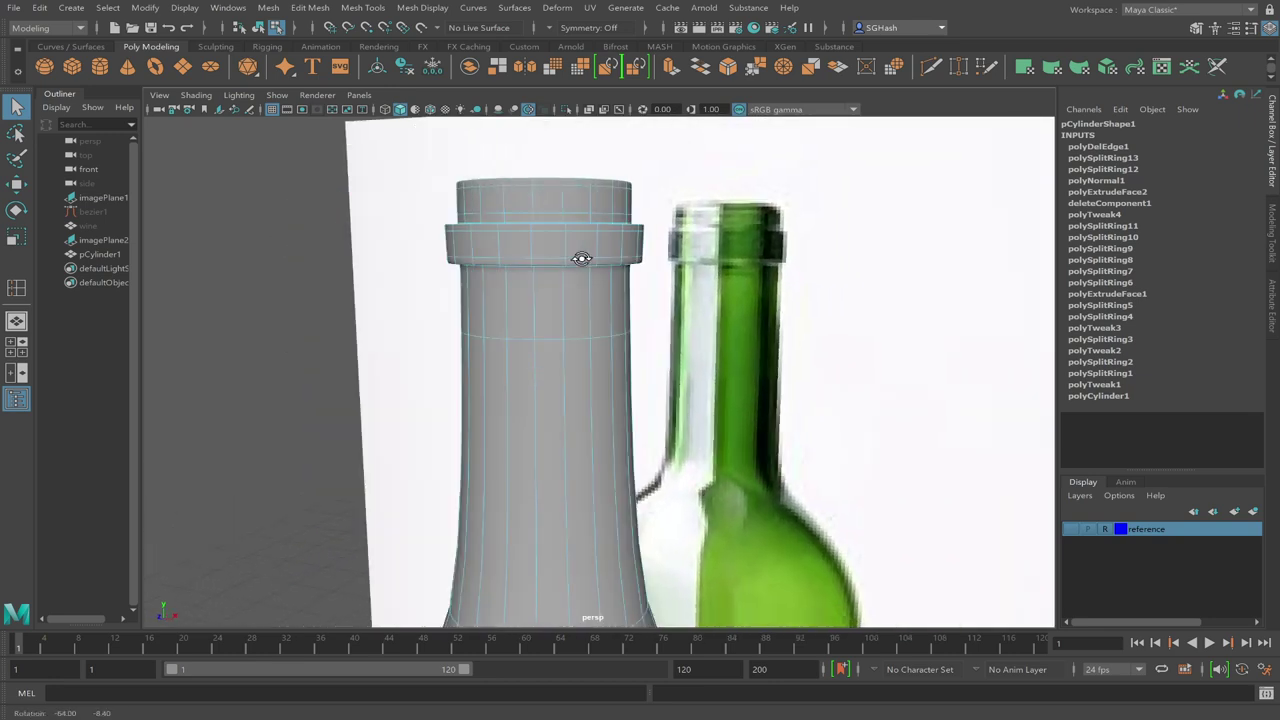
pyautogui.keyDown('alt'); pyautogui.moveTo(652, 255); pyautogui.dragTo(509, 380, button='right'); pyautogui.keyUp('alt')
pyautogui.keyDown('alt'); pyautogui.moveTo(509, 380); pyautogui.dragTo(629, 426); pyautogui.keyUp('alt')
pyautogui.keyDown('alt'); pyautogui.moveTo(629, 426); pyautogui.dragTo(562, 340, button='right'); pyautogui.keyUp('alt')
pyautogui.keyDown('ctrl'); pyautogui.keyDown('alt'); pyautogui.moveTo(562, 338); pyautogui.dragTo(729, 633); pyautogui.keyUp('alt'); pyautogui.keyUp('ctrl')
pyautogui.keyDown('alt'); pyautogui.moveTo(663, 560); pyautogui.dragTo(635, 524); pyautogui.keyUp('alt')
pyautogui.press('F8')
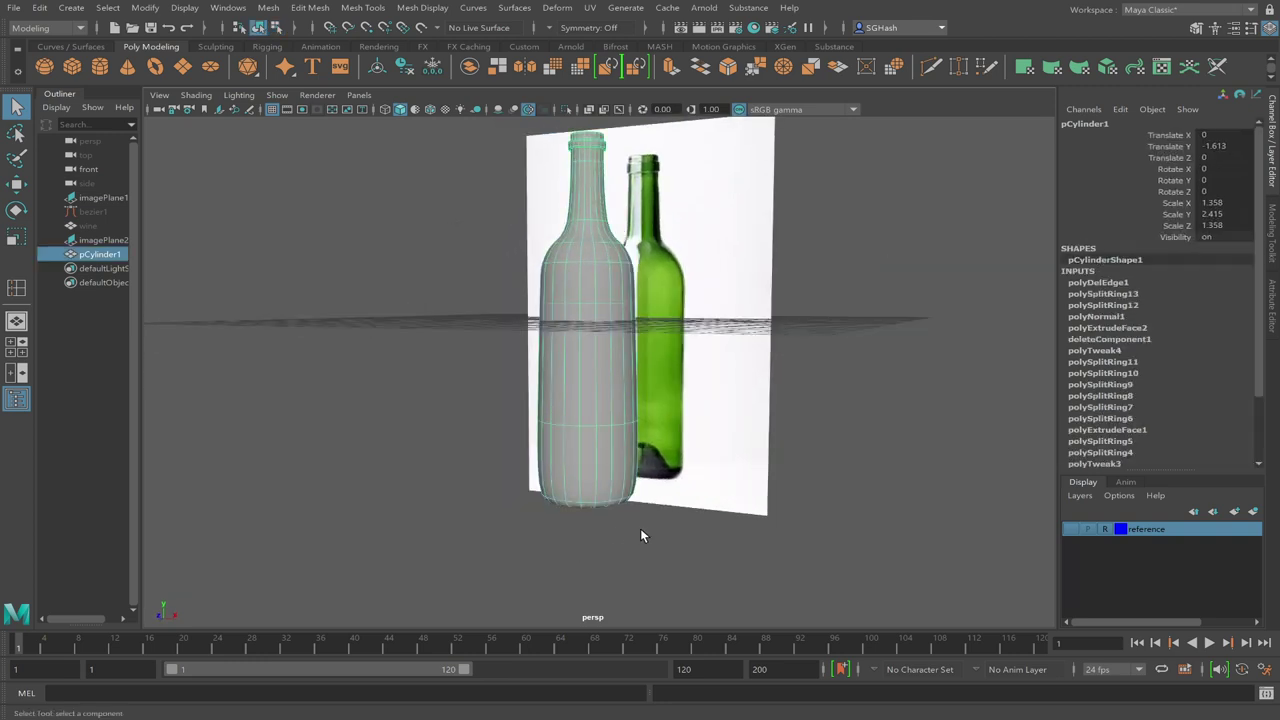
# Clear the selection and hide the reference layer so only the bottle model is displayed
pyautogui.click(729, 426)
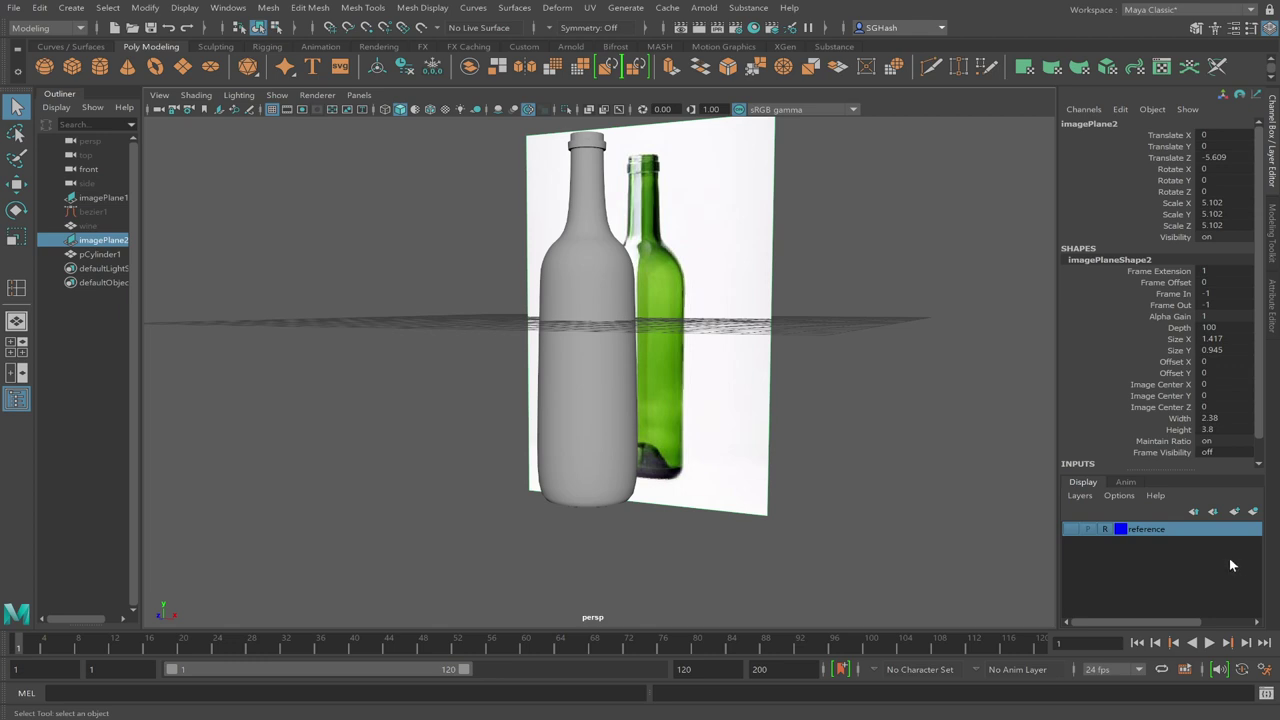
pyautogui.click(1071, 528)
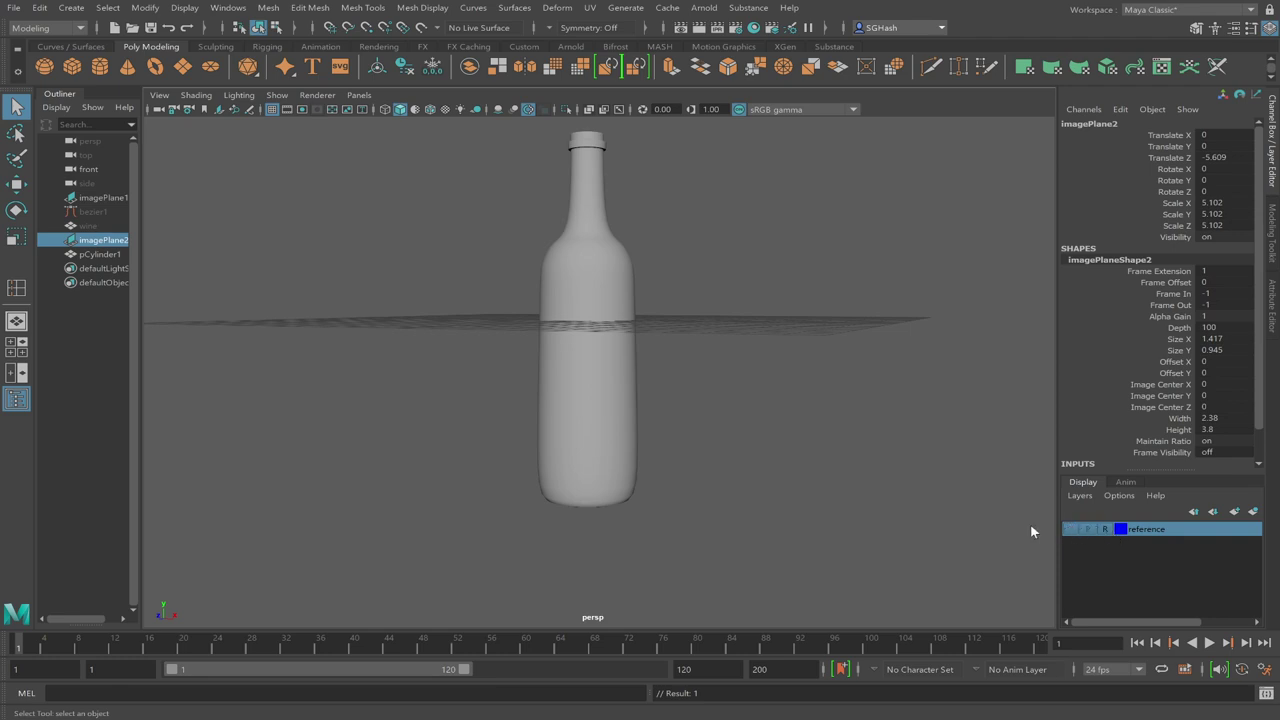
pyautogui.click(995, 542)
pyautogui.click(1070, 528)
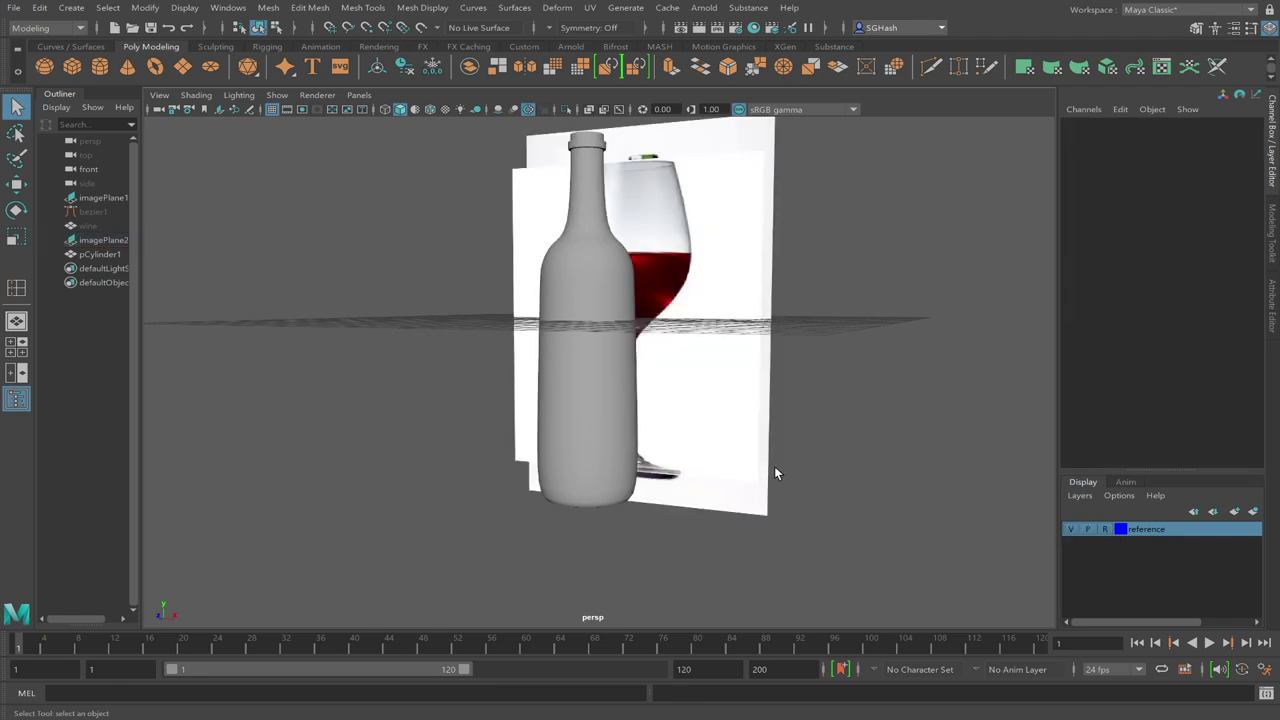
pyautogui.keyDown('alt'); pyautogui.moveTo(774, 466); pyautogui.dragTo(749, 446); pyautogui.keyUp('alt')
pyautogui.keyDown('alt'); pyautogui.moveTo(800, 446); pyautogui.dragTo(746, 468, button='right'); pyautogui.keyUp('alt')
pyautogui.click(1069, 530)
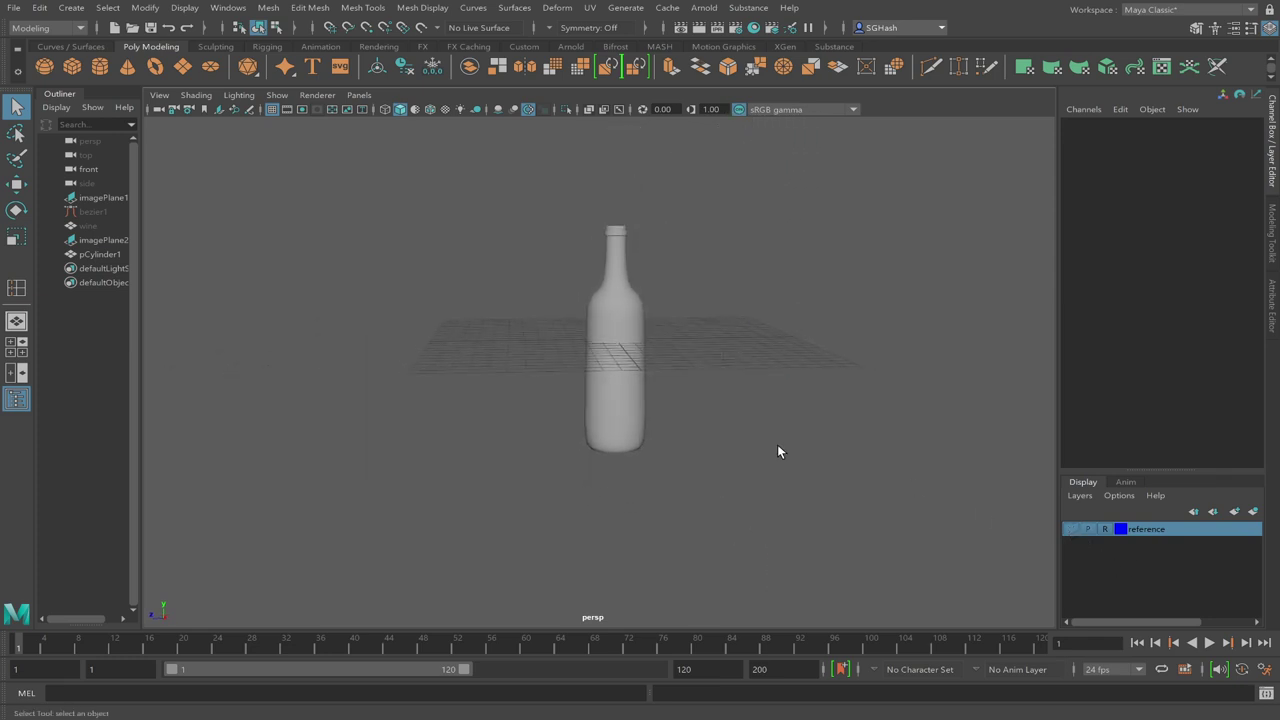
# Select the bottle in the perspective view and delete its construction history
pyautogui.keyDown('alt'); pyautogui.moveTo(777, 449); pyautogui.dragTo(829, 468); pyautogui.keyUp('alt')
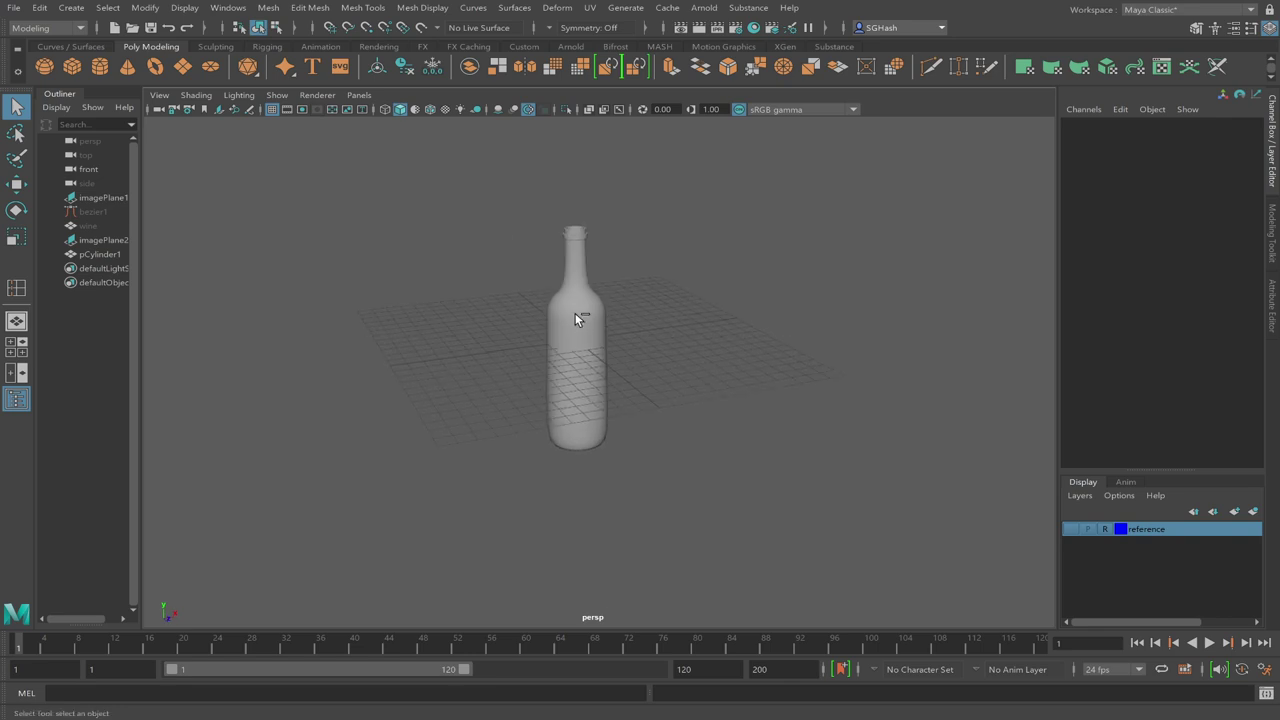
pyautogui.scroll(2, 643, 383)
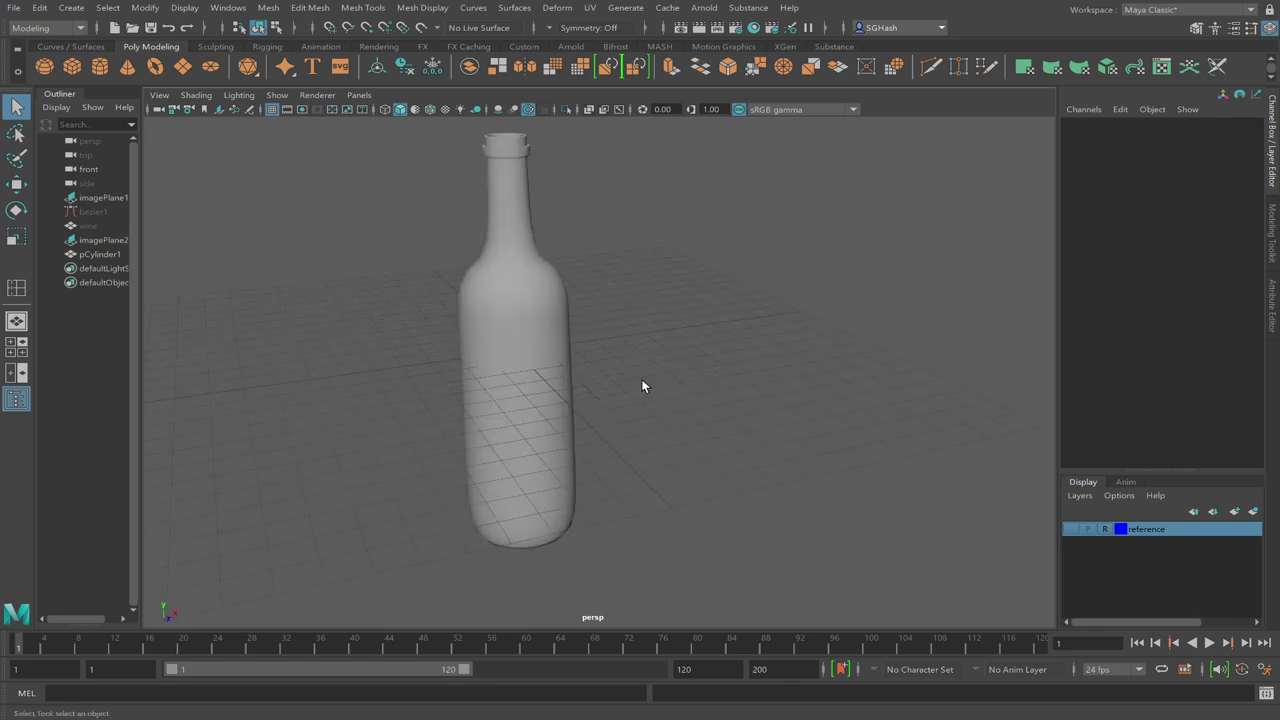
pyautogui.keyDown('alt'); pyautogui.moveTo(643, 383); pyautogui.dragTo(566, 372); pyautogui.keyUp('alt')
pyautogui.click(557, 391)
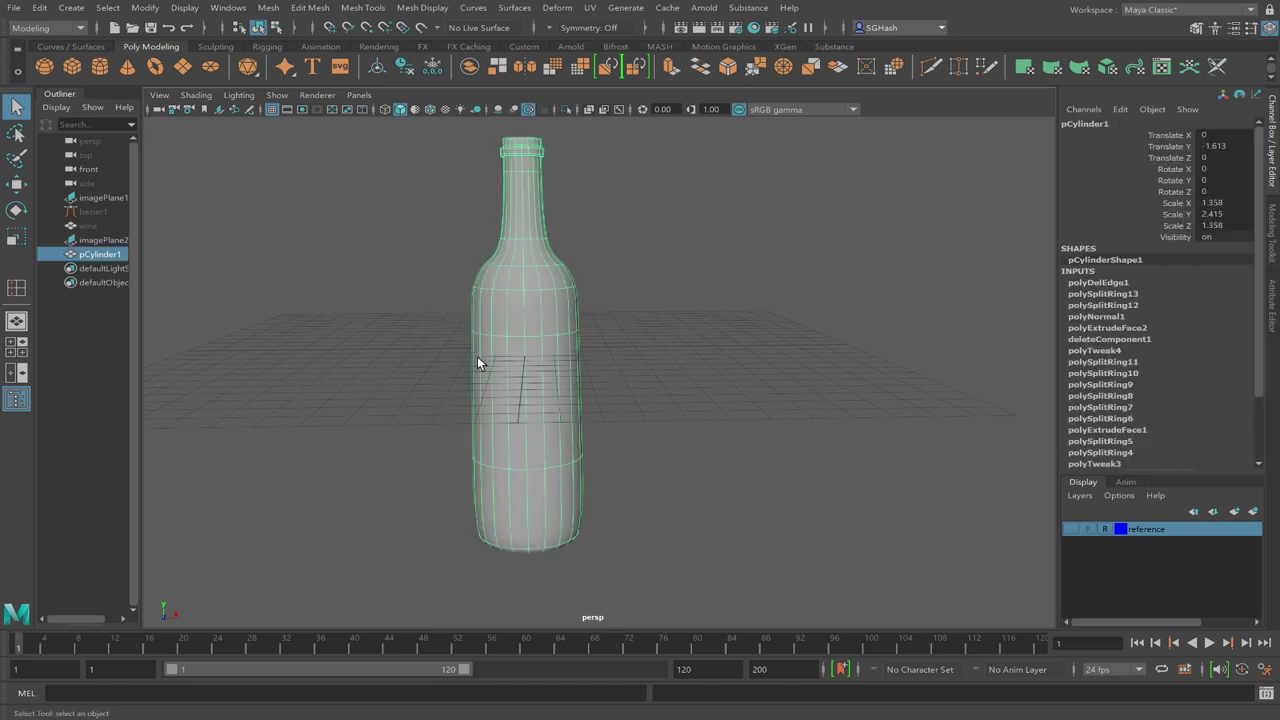
pyautogui.hotkey('alt', 'shift', 'd')
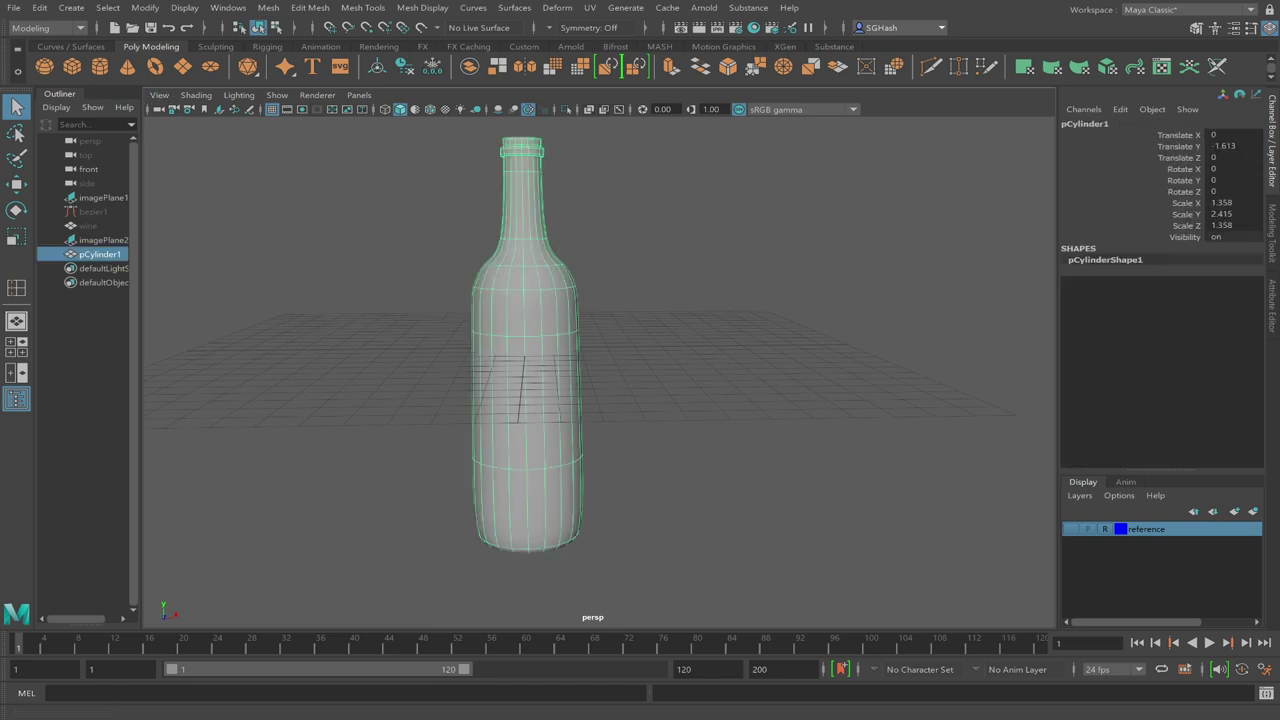
# Save the scene with the finished bottle model
pyautogui.click(8, 7)
pyautogui.click(100, 74)
pyautogui.hotkey('ctrl', 's')
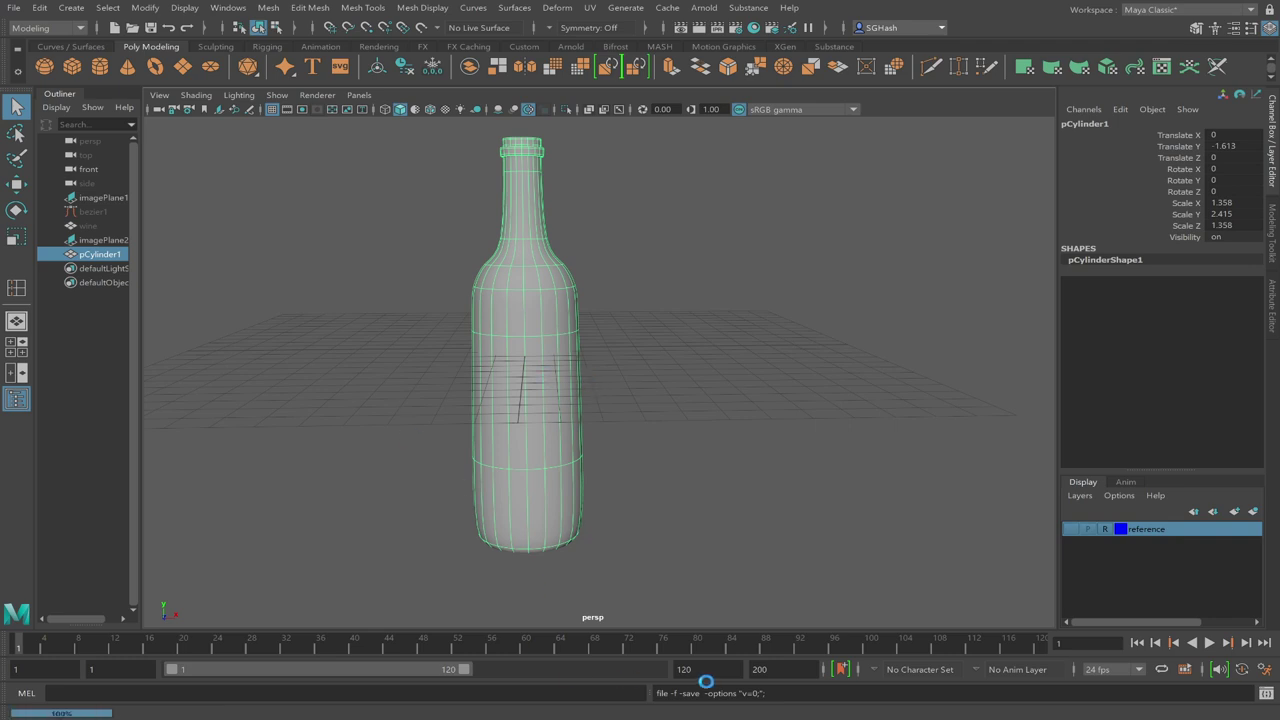